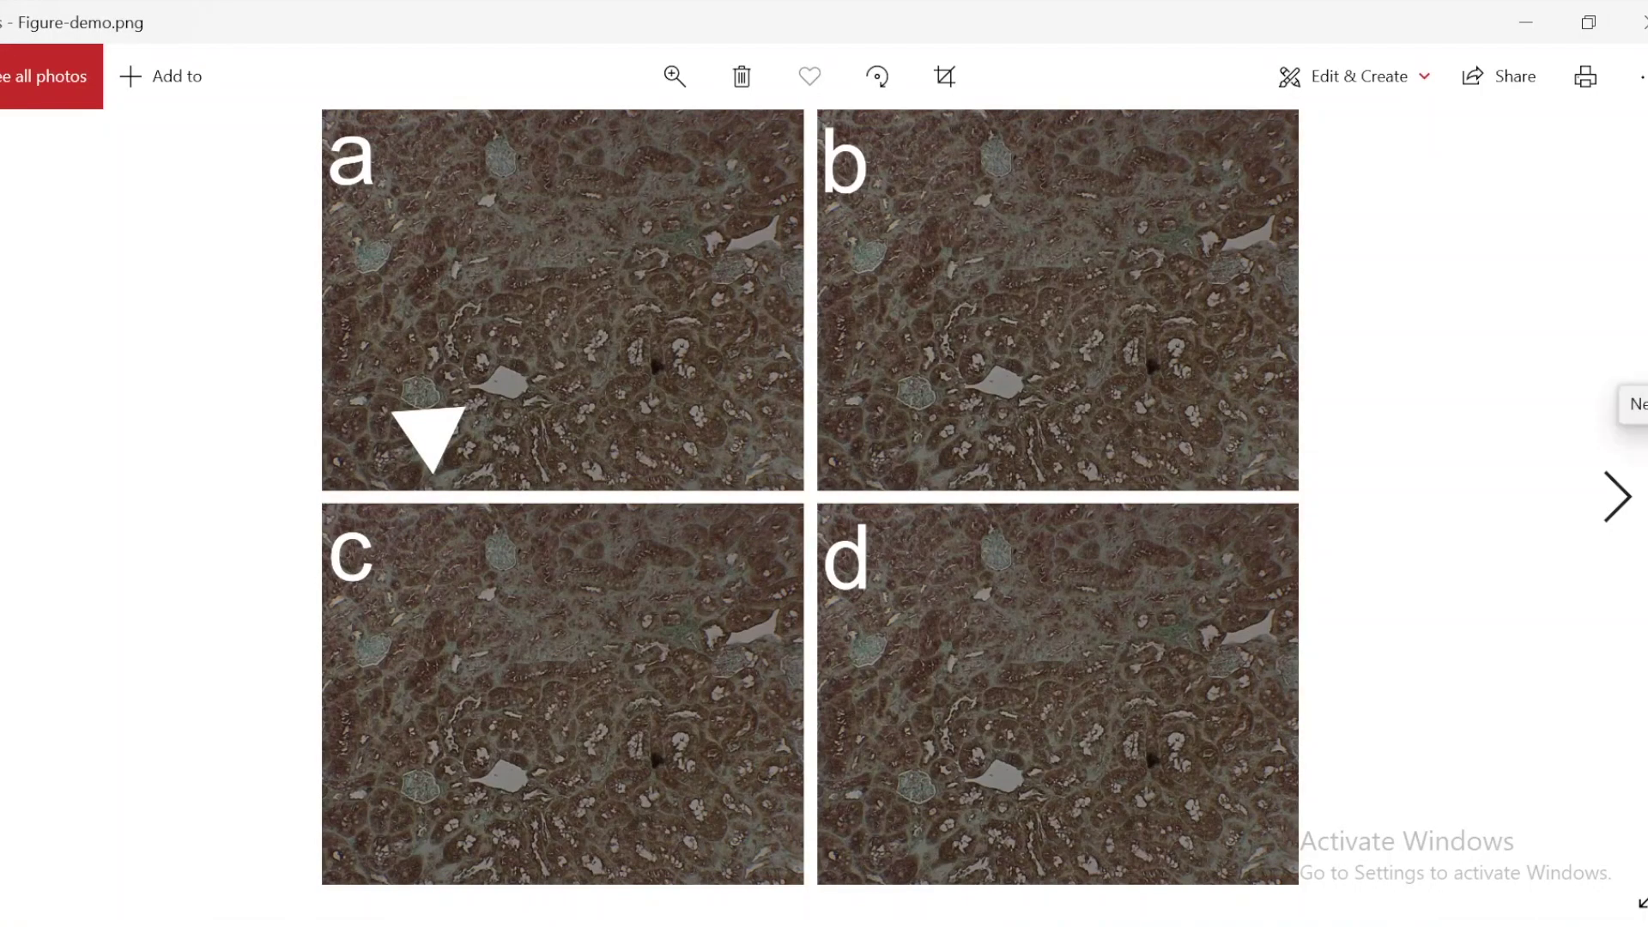
# - Close the Figure-demo.png micrograph in Microsoft Photos
pyautogui.click(1637, 19)
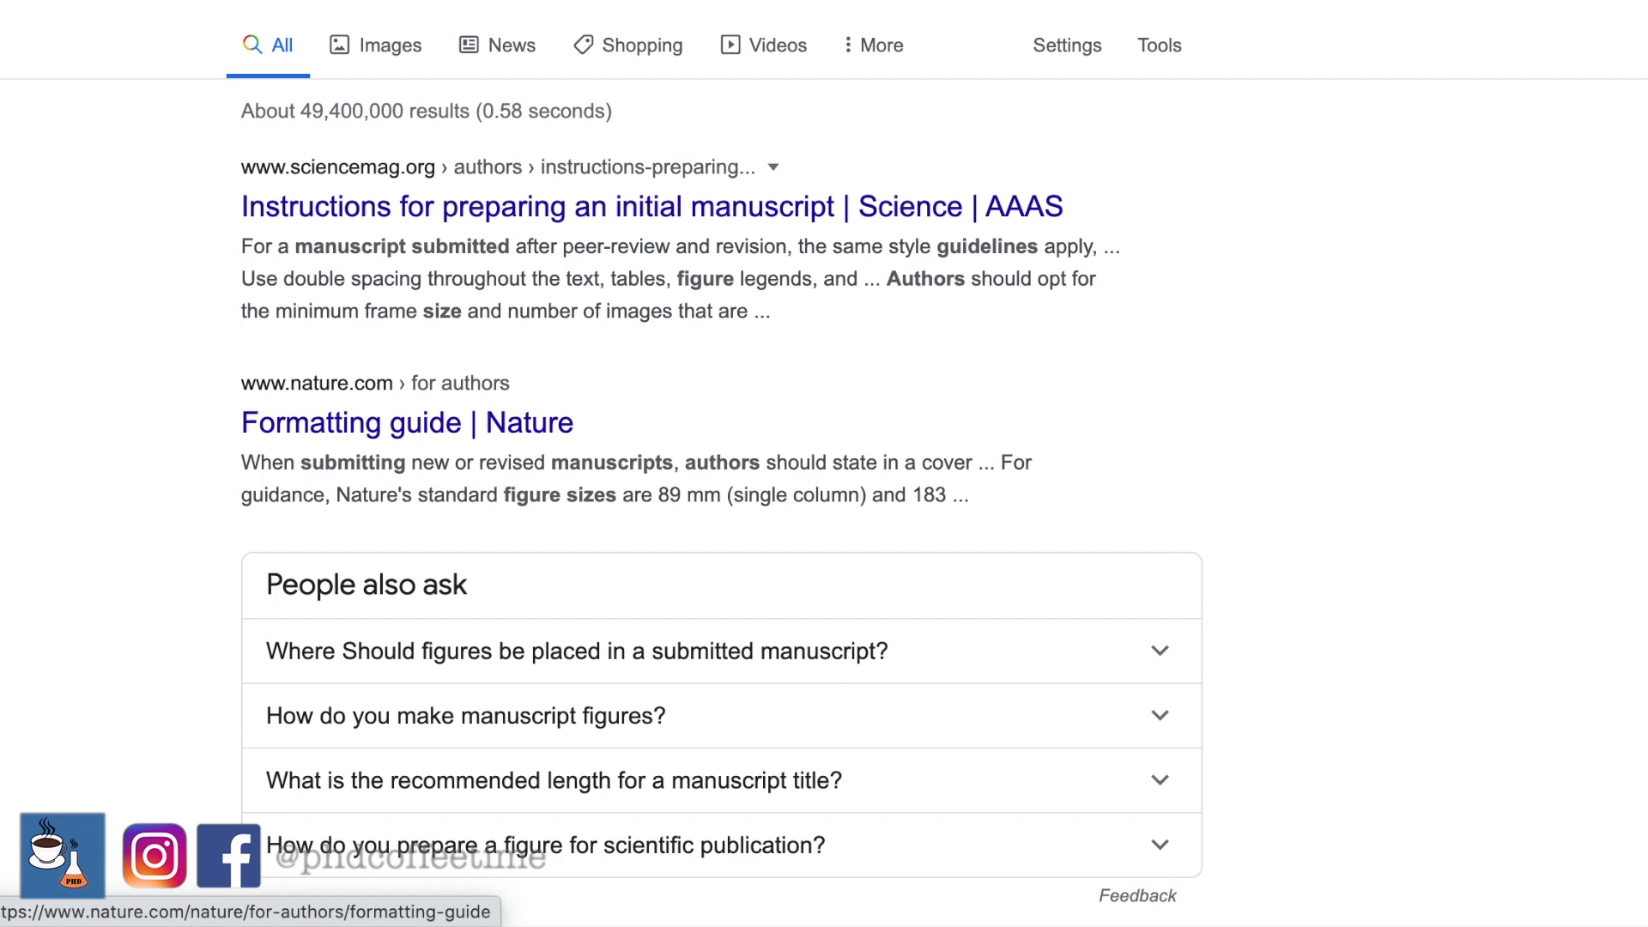
# - Open Nature's formatting guide and scroll down to its Figures section
pyautogui.click(377, 436)
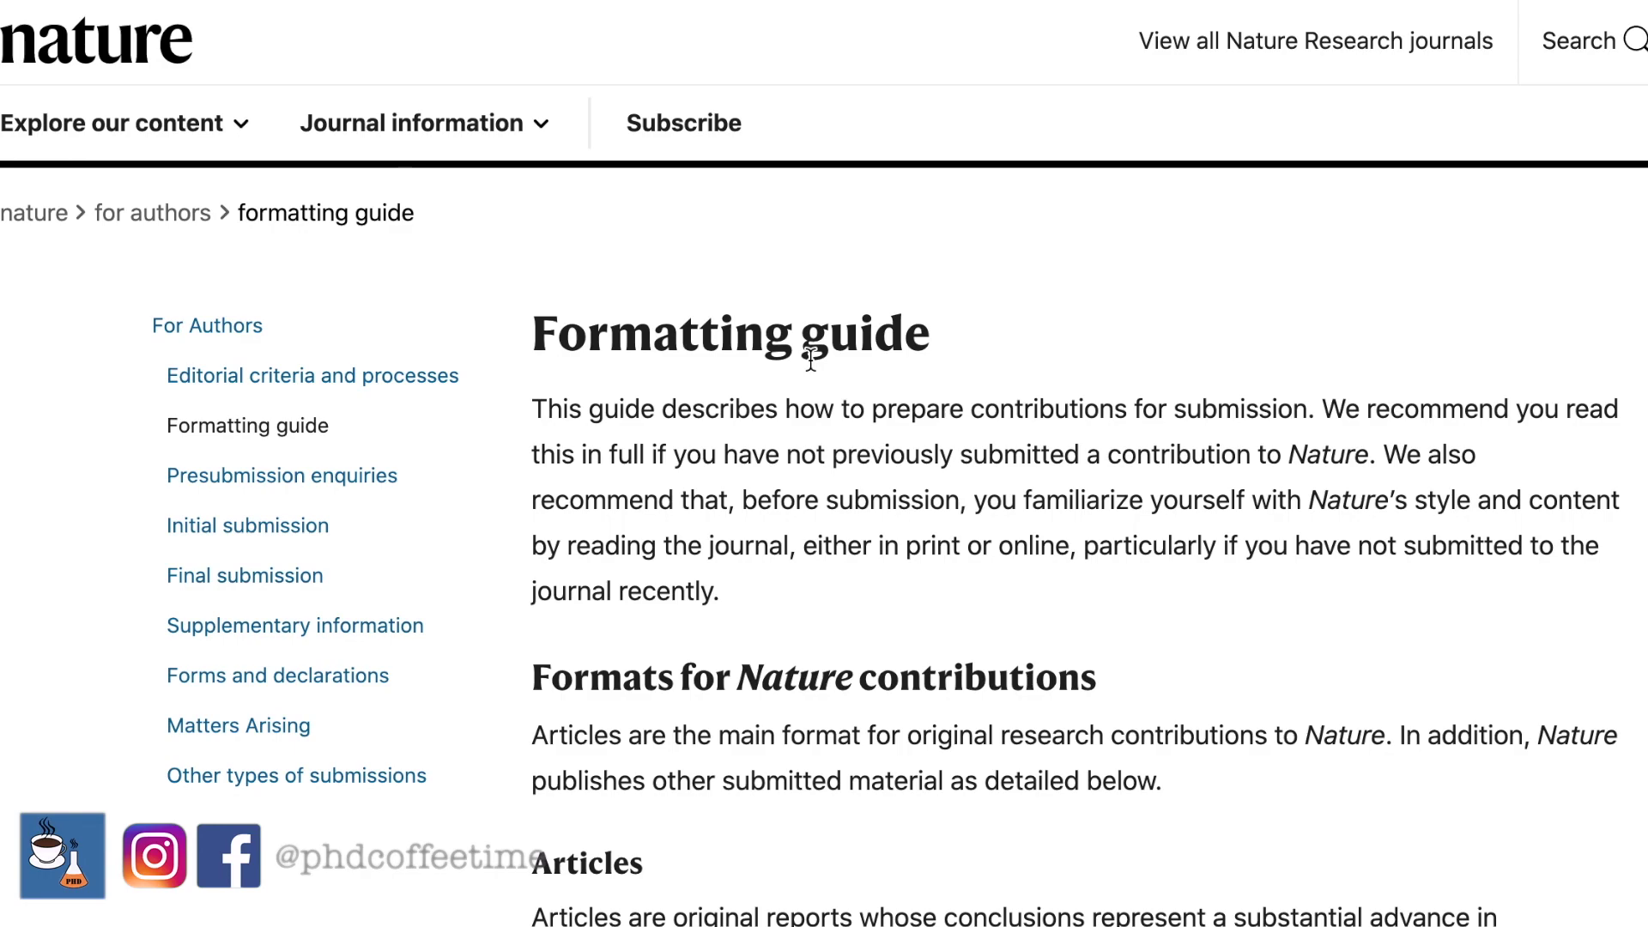
pyautogui.scroll(-20, 810, 359)
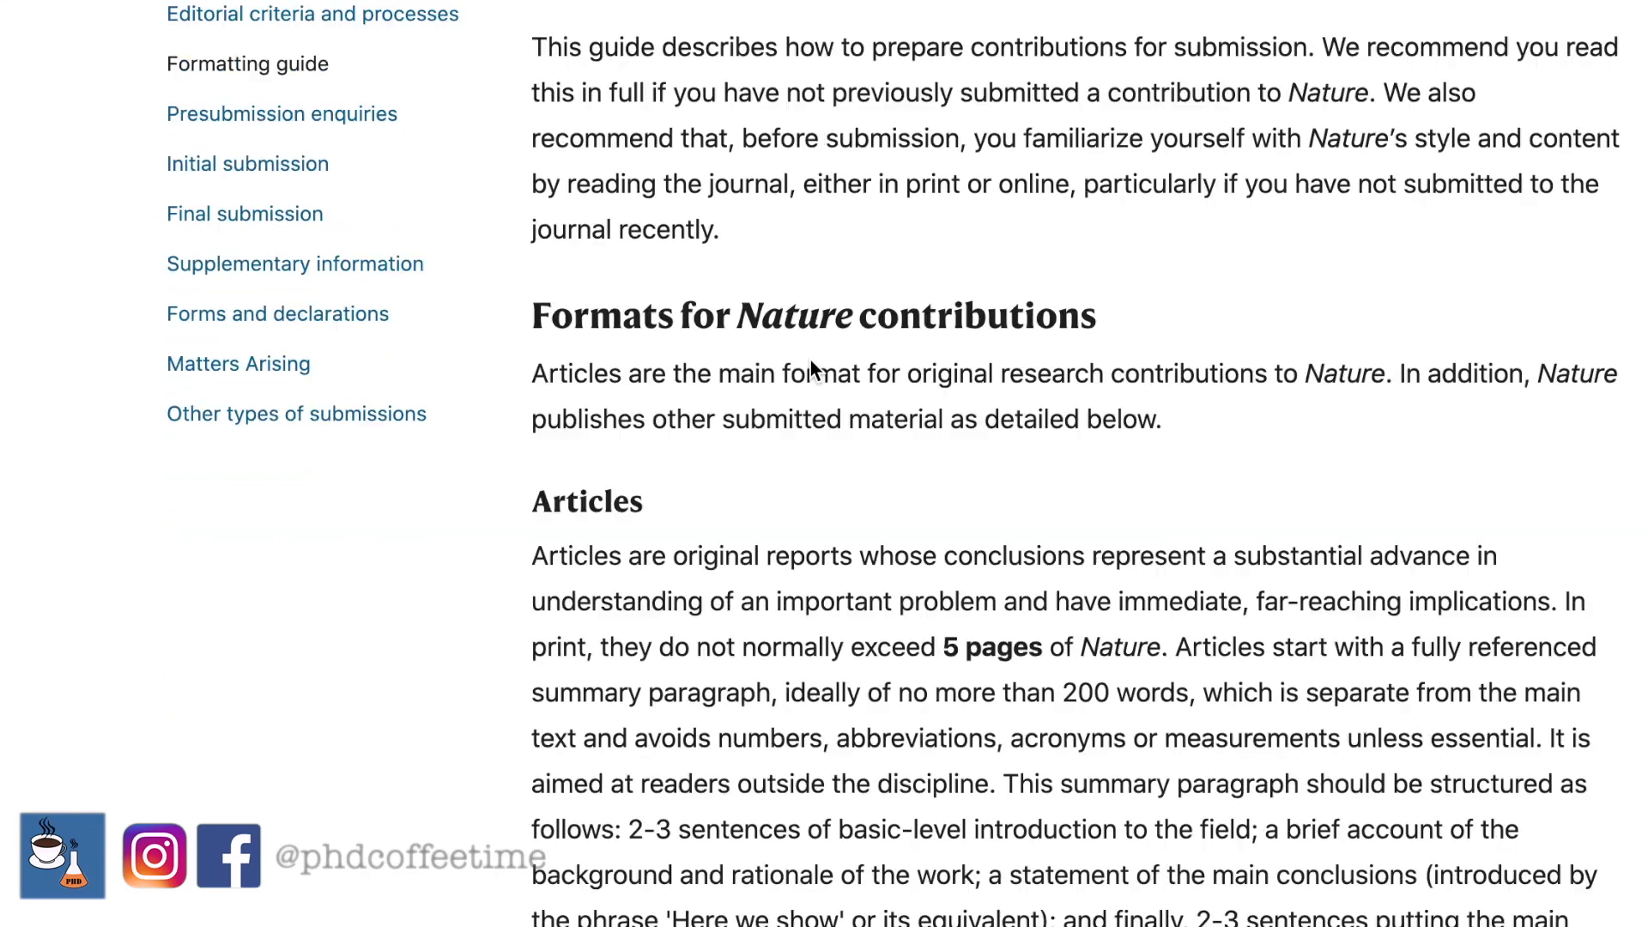
pyautogui.scroll(-20, 1451, 419)
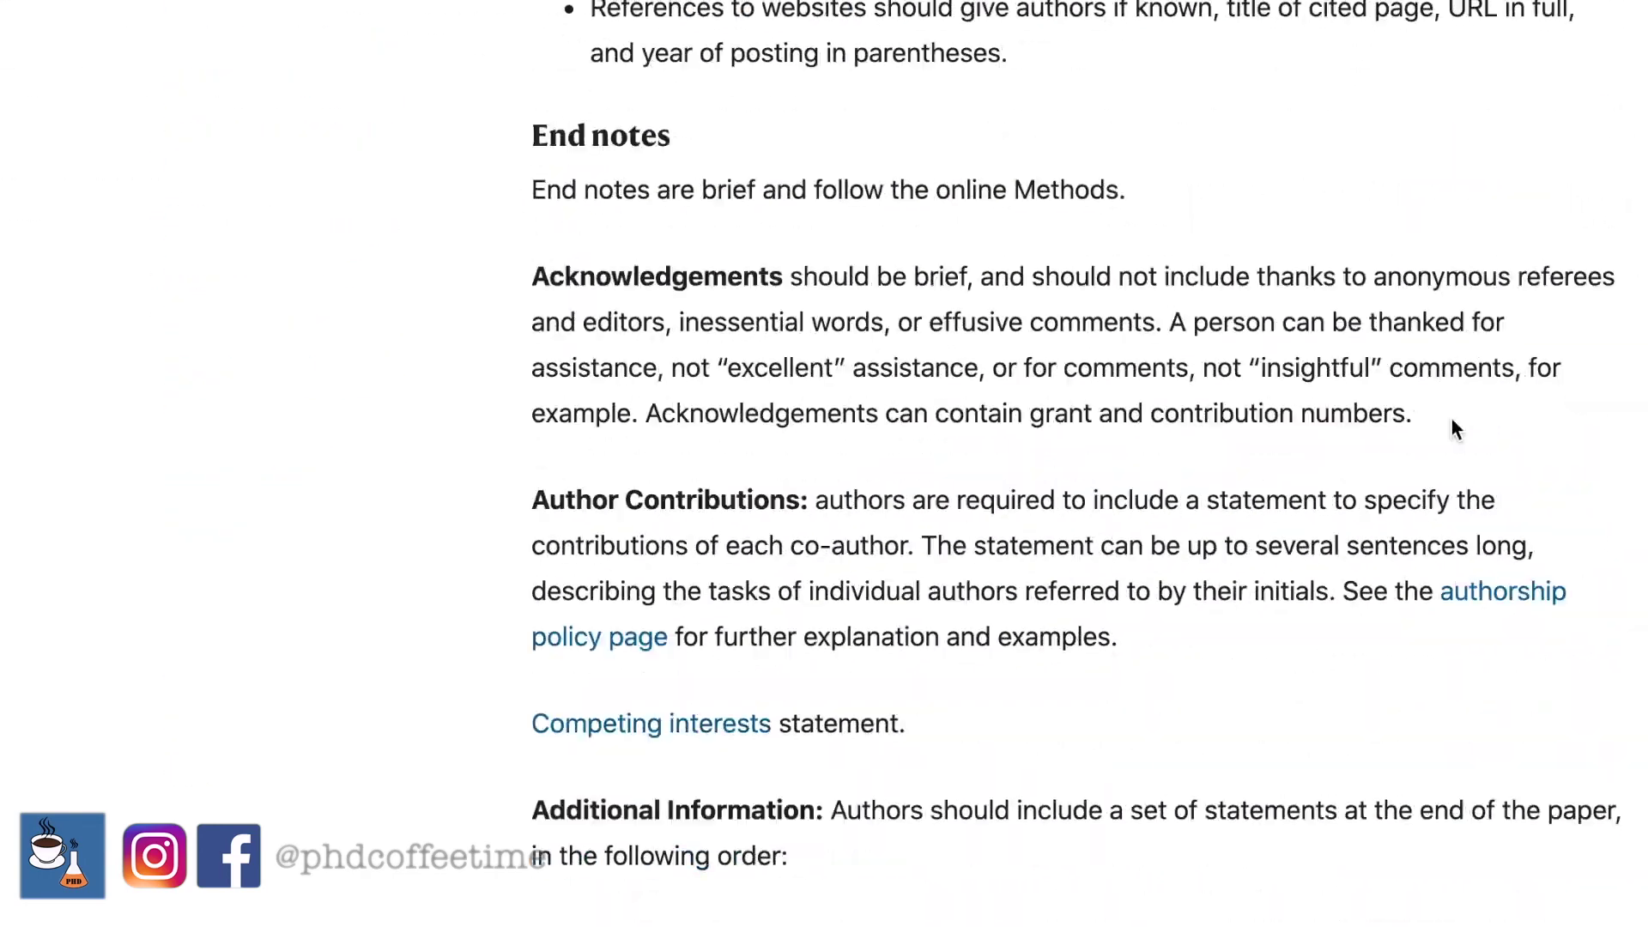
# - Highlight the 89 mm, 183 mm and 247 mm standard figure sizes
pyautogui.moveTo(775, 110); pyautogui.dragTo(974, 111)
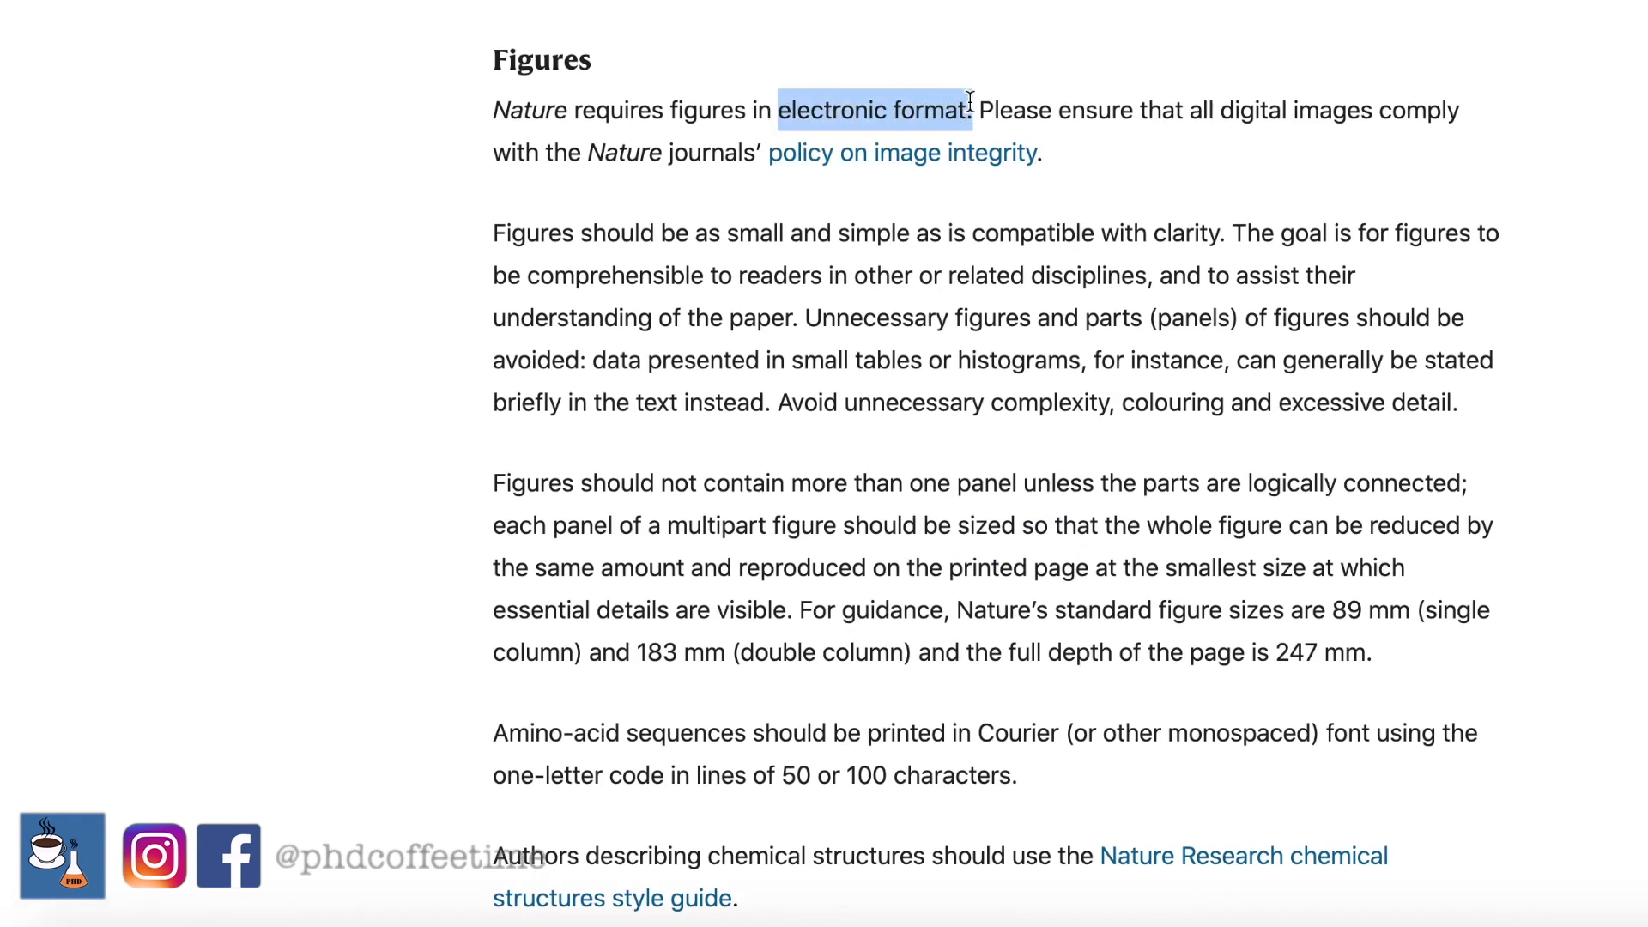
pyautogui.click(976, 111)
pyautogui.scroll(-1, 996, 344)
pyautogui.moveTo(1333, 566); pyautogui.dragTo(1410, 566)
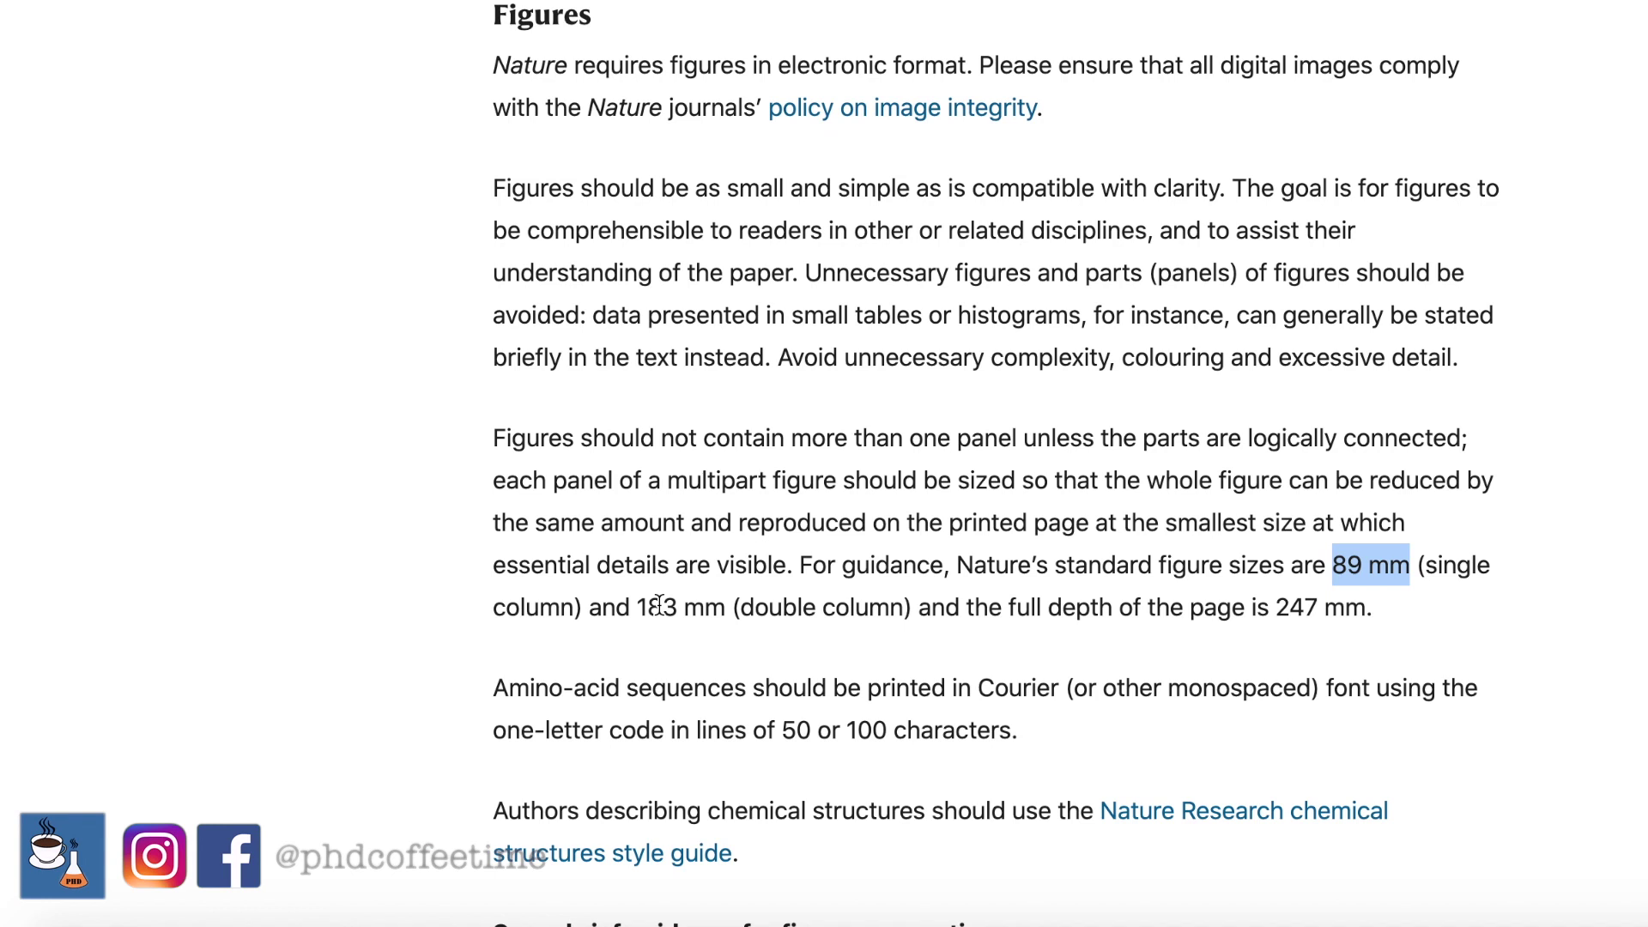
pyautogui.moveTo(637, 607); pyautogui.dragTo(719, 607)
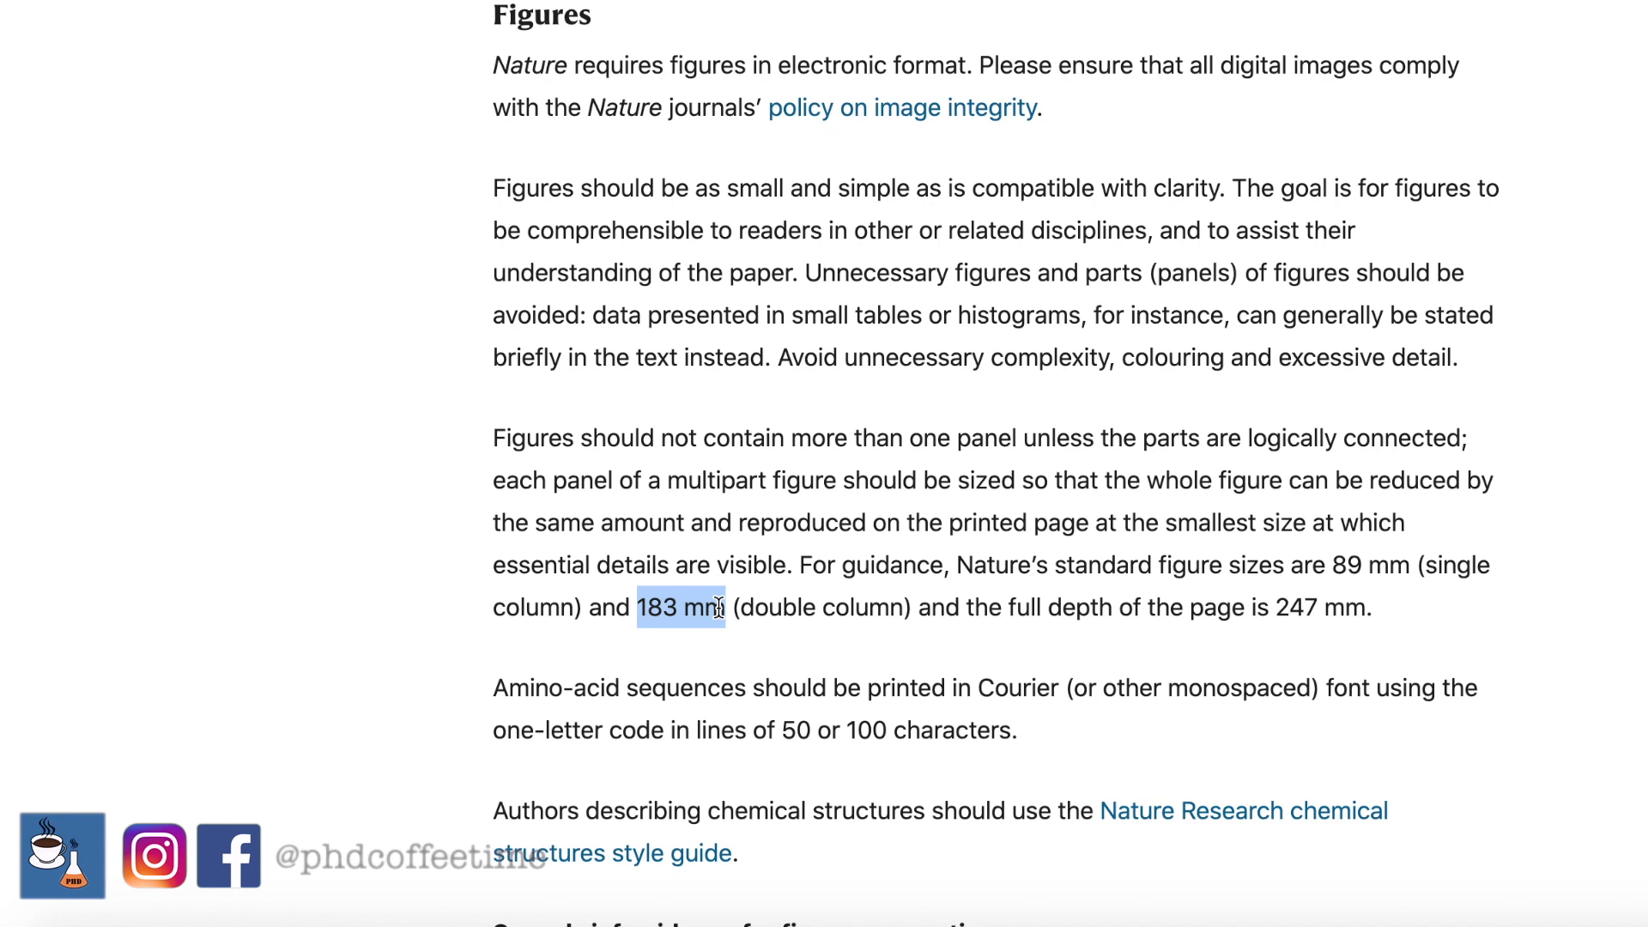
pyautogui.moveTo(1275, 606); pyautogui.dragTo(1365, 607)
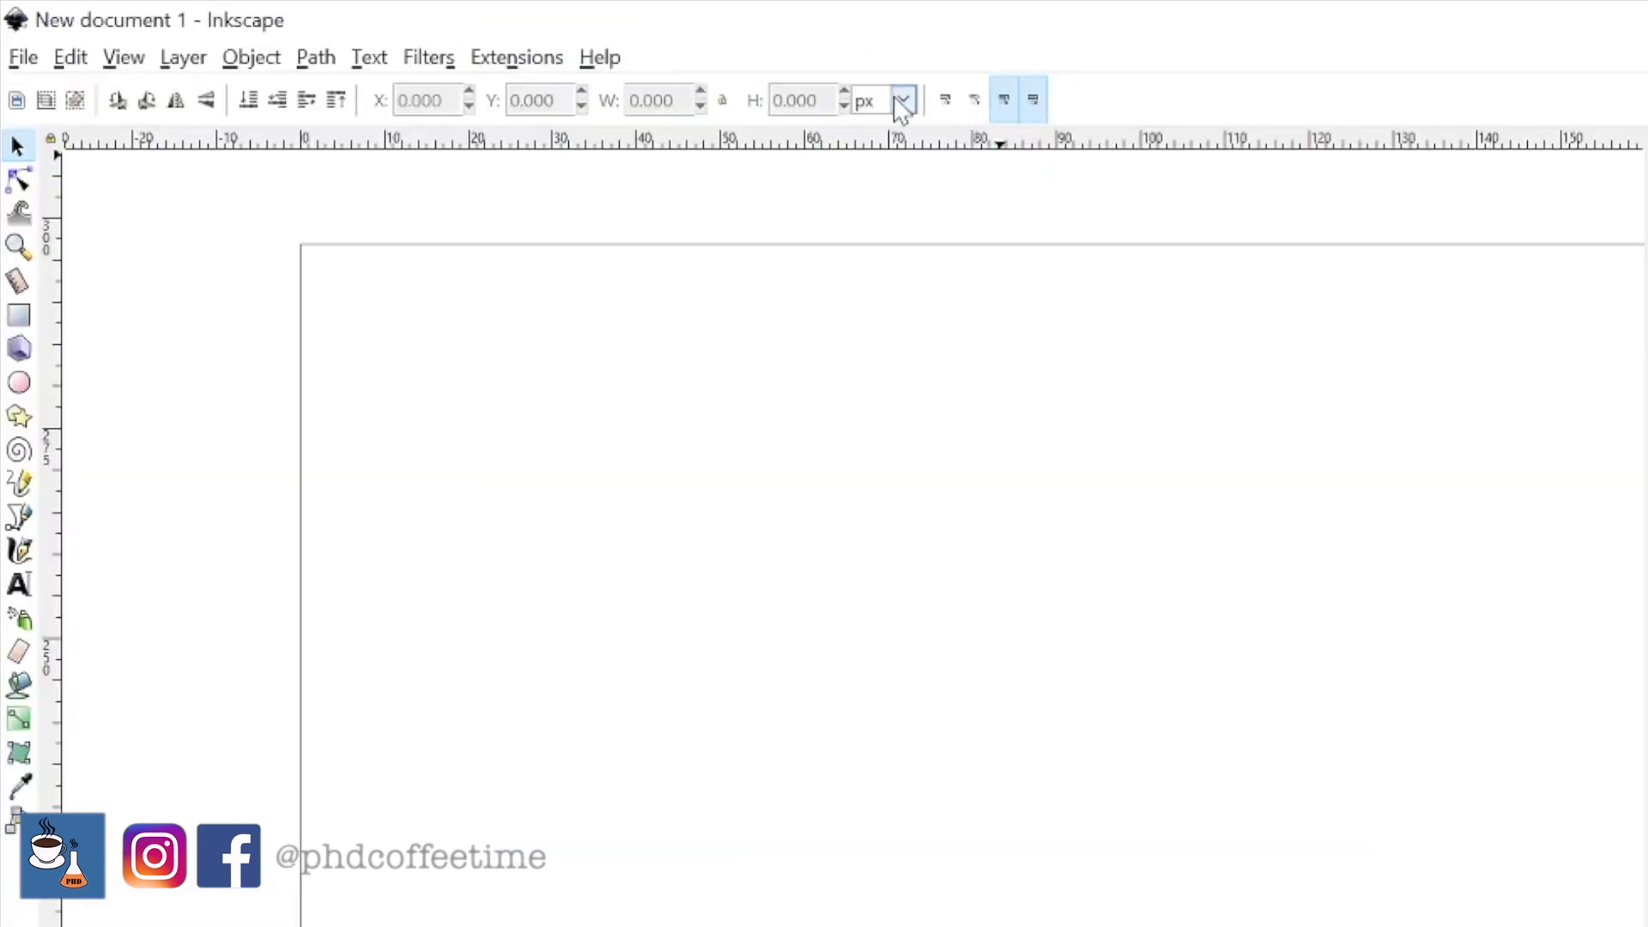
pyautogui.click(902, 100)
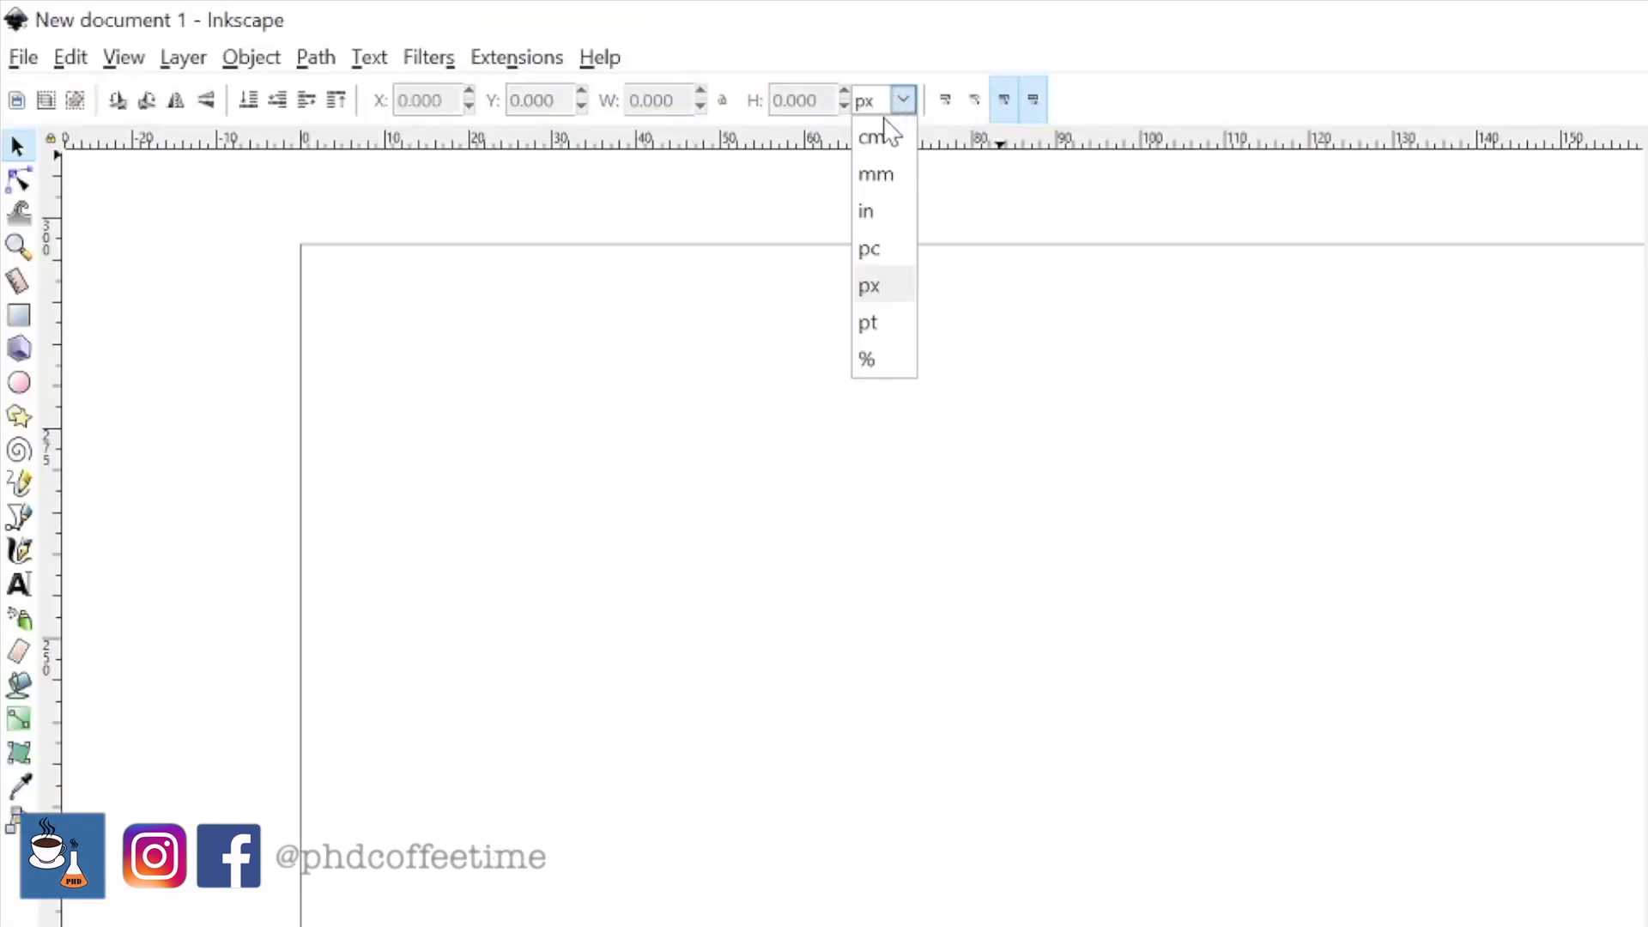
# - Set the toolbar units to mm and the page size to A0 in Document Properties
pyautogui.click(881, 175)
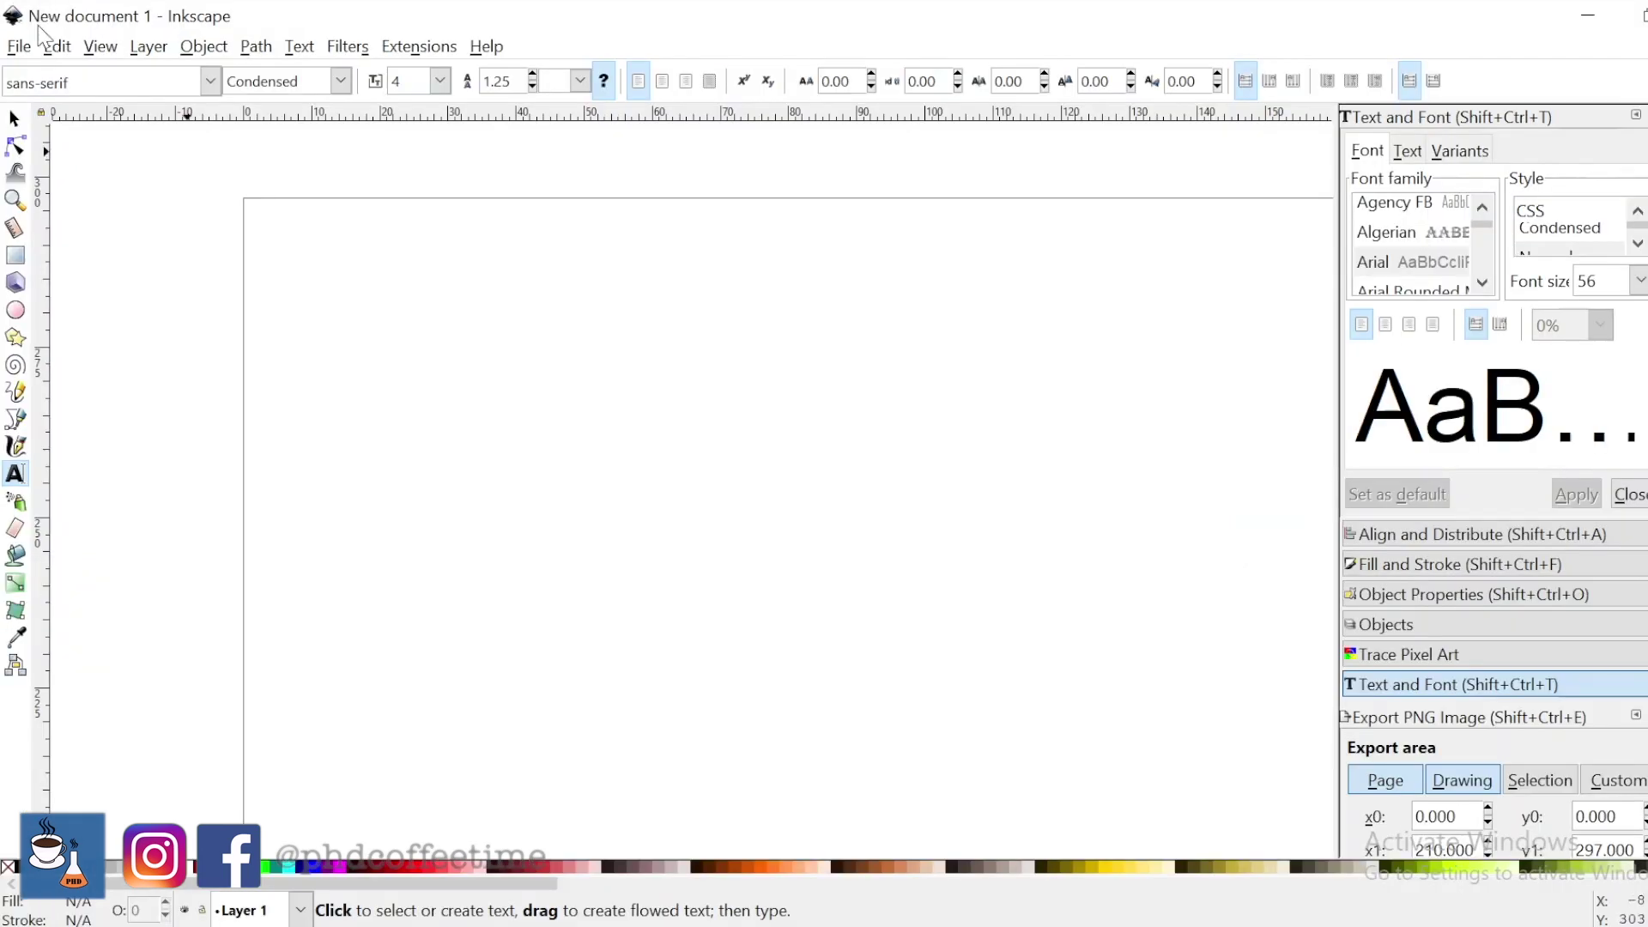
pyautogui.click(19, 48)
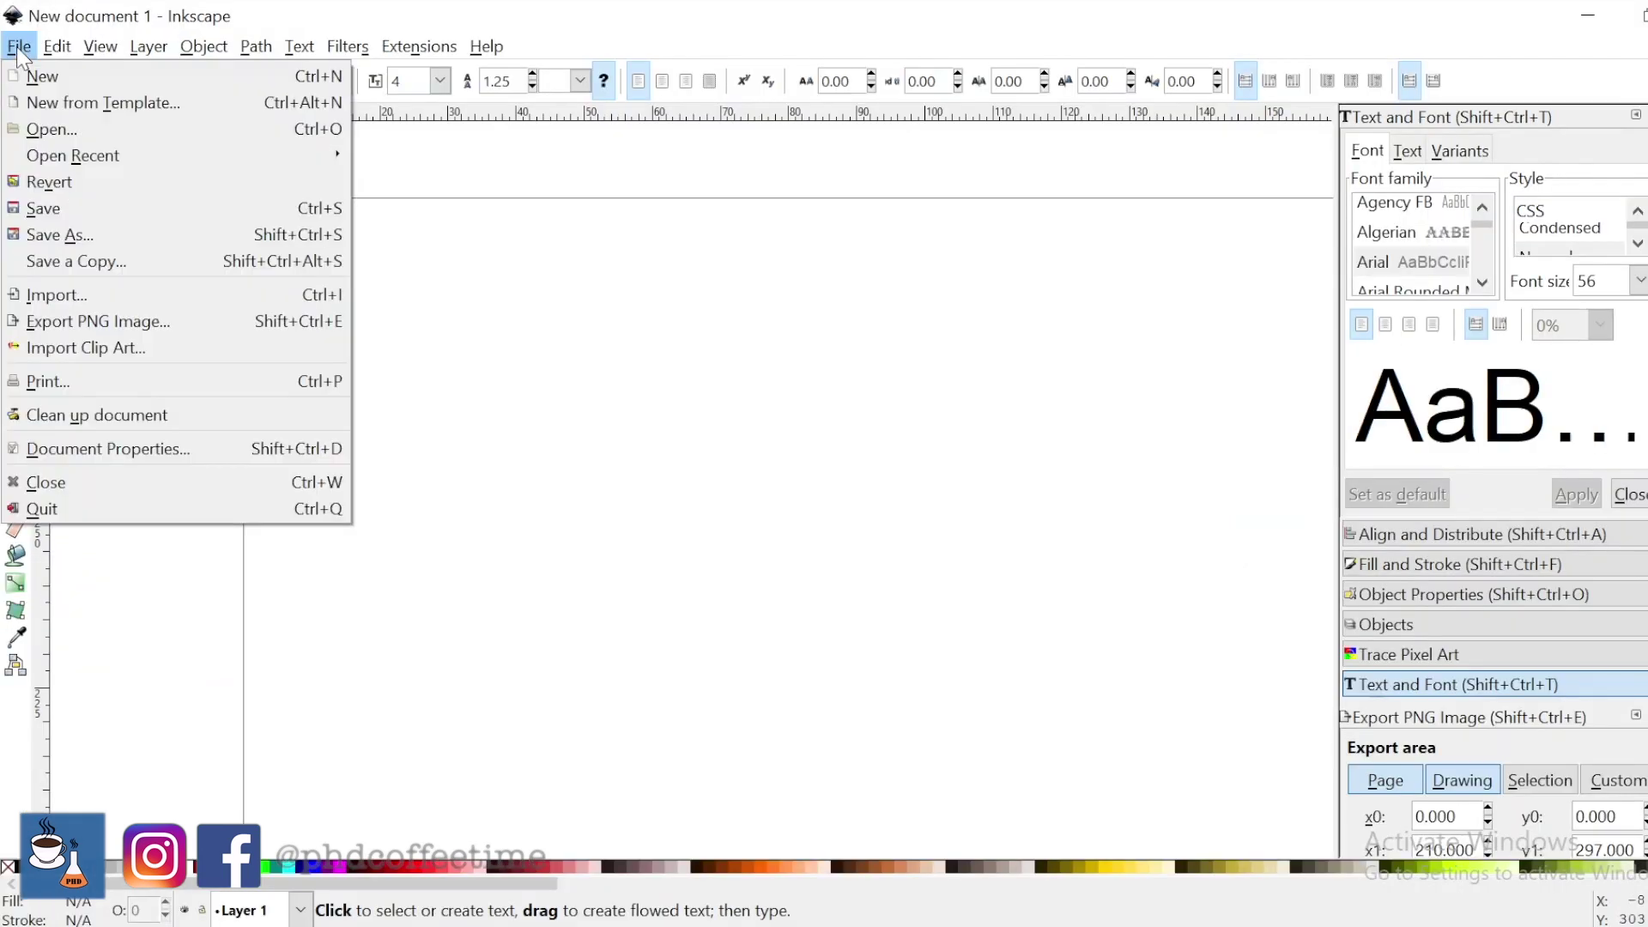
pyautogui.click(69, 446)
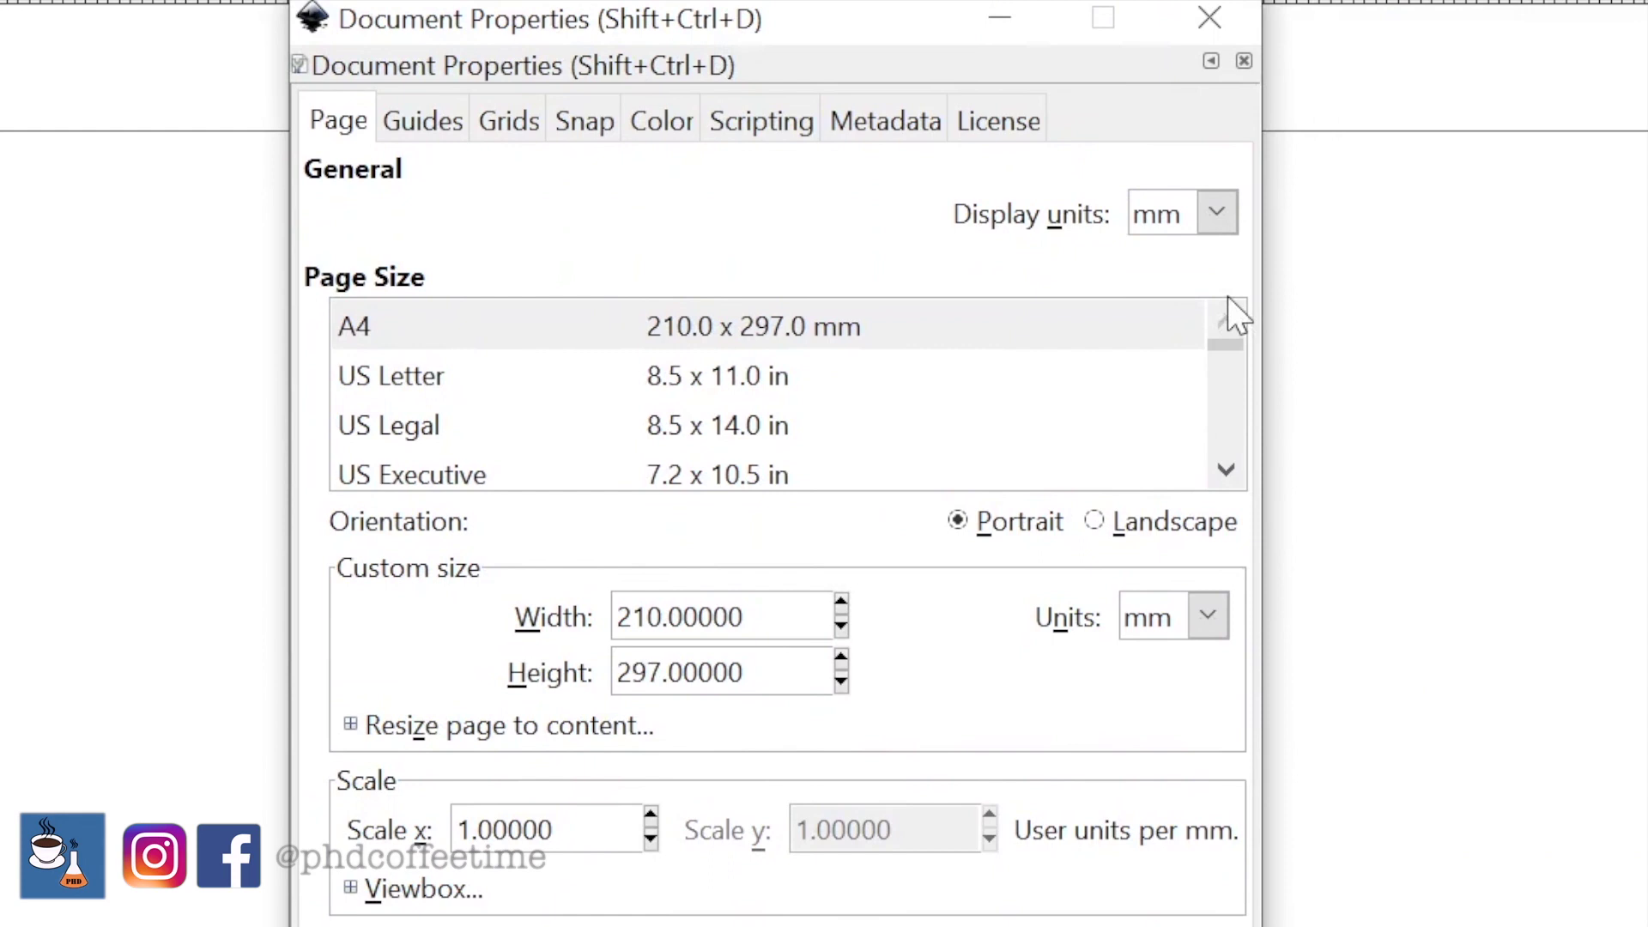
pyautogui.scroll(-2, 1010, 429)
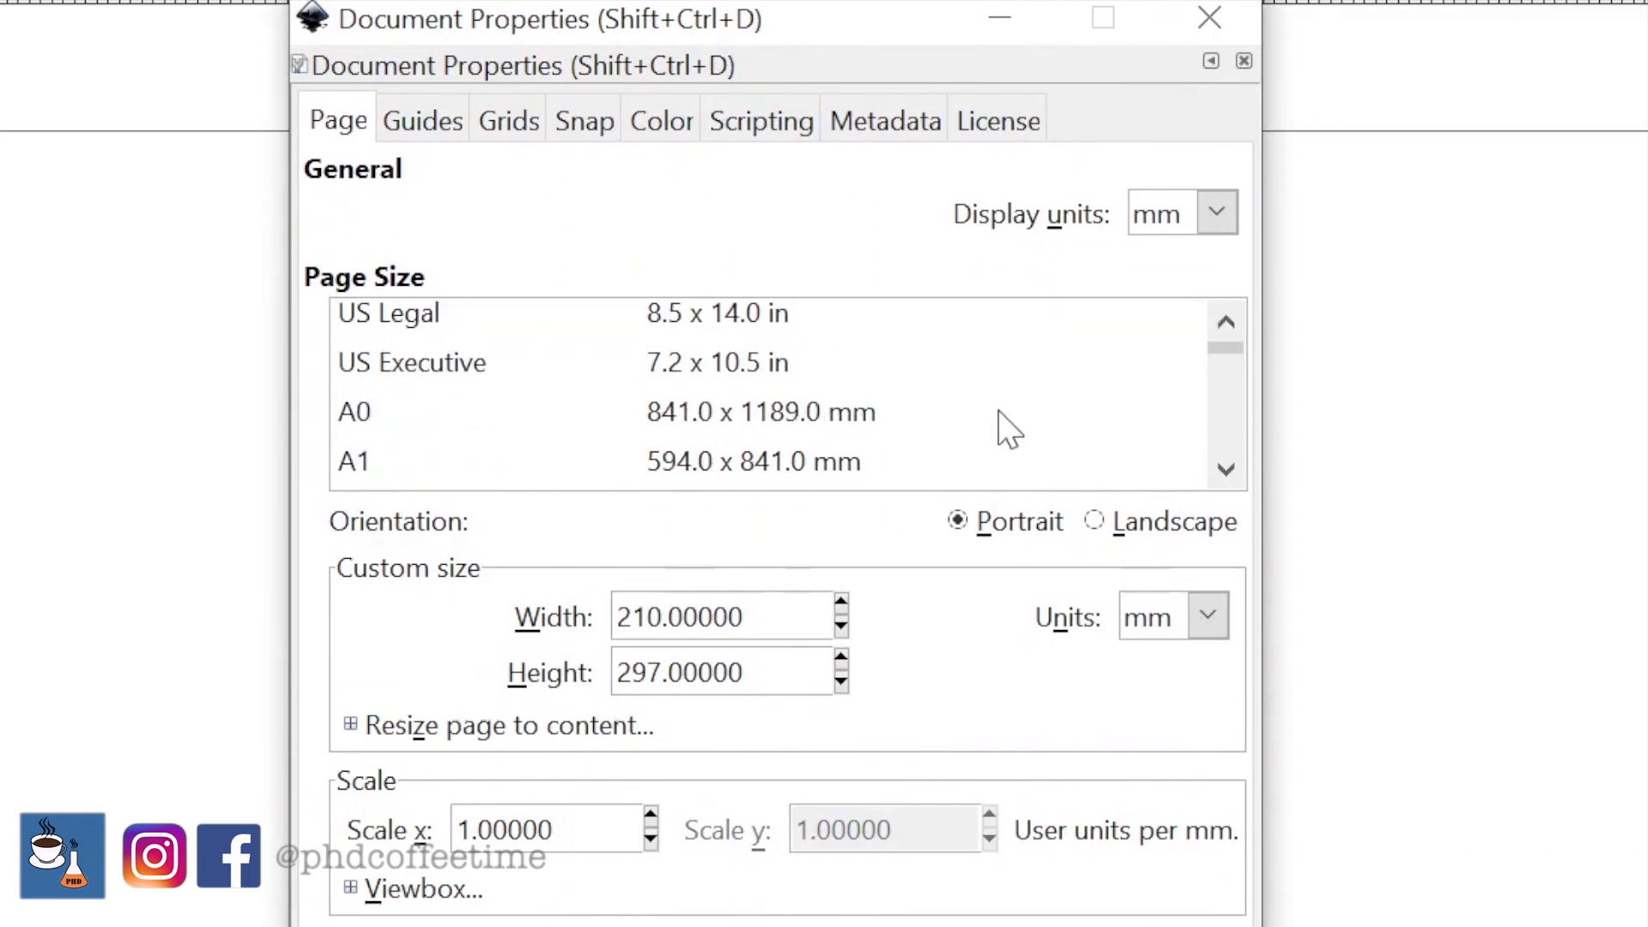
pyautogui.click(819, 427)
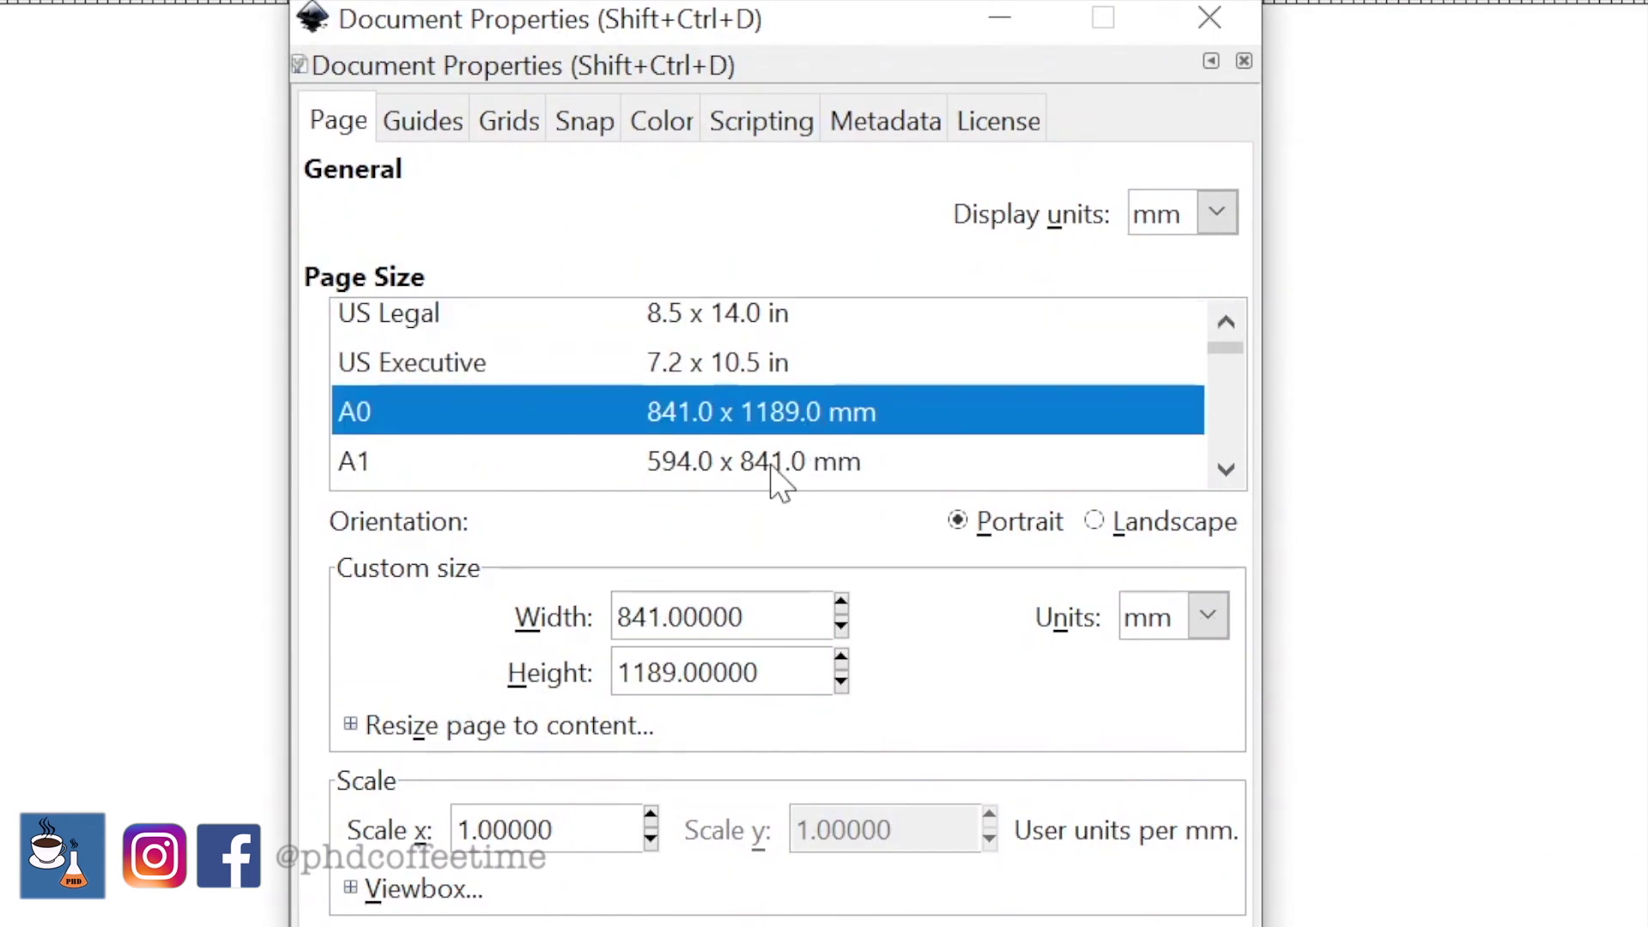
pyautogui.click(777, 481)
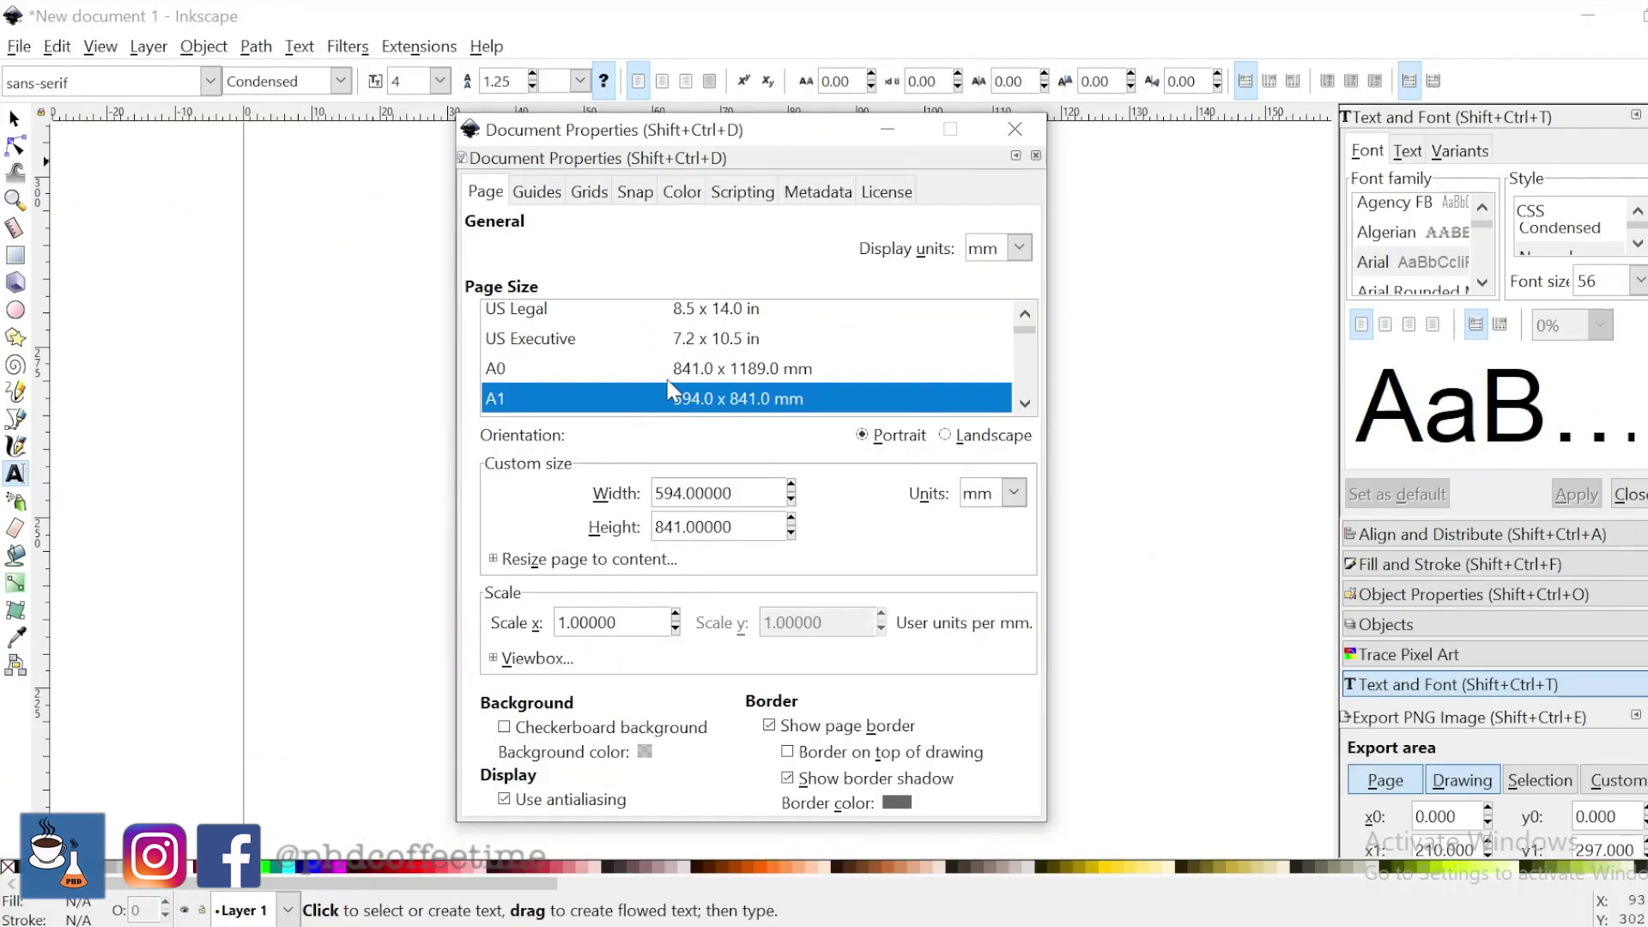
pyautogui.click(646, 427)
pyautogui.click(1015, 129)
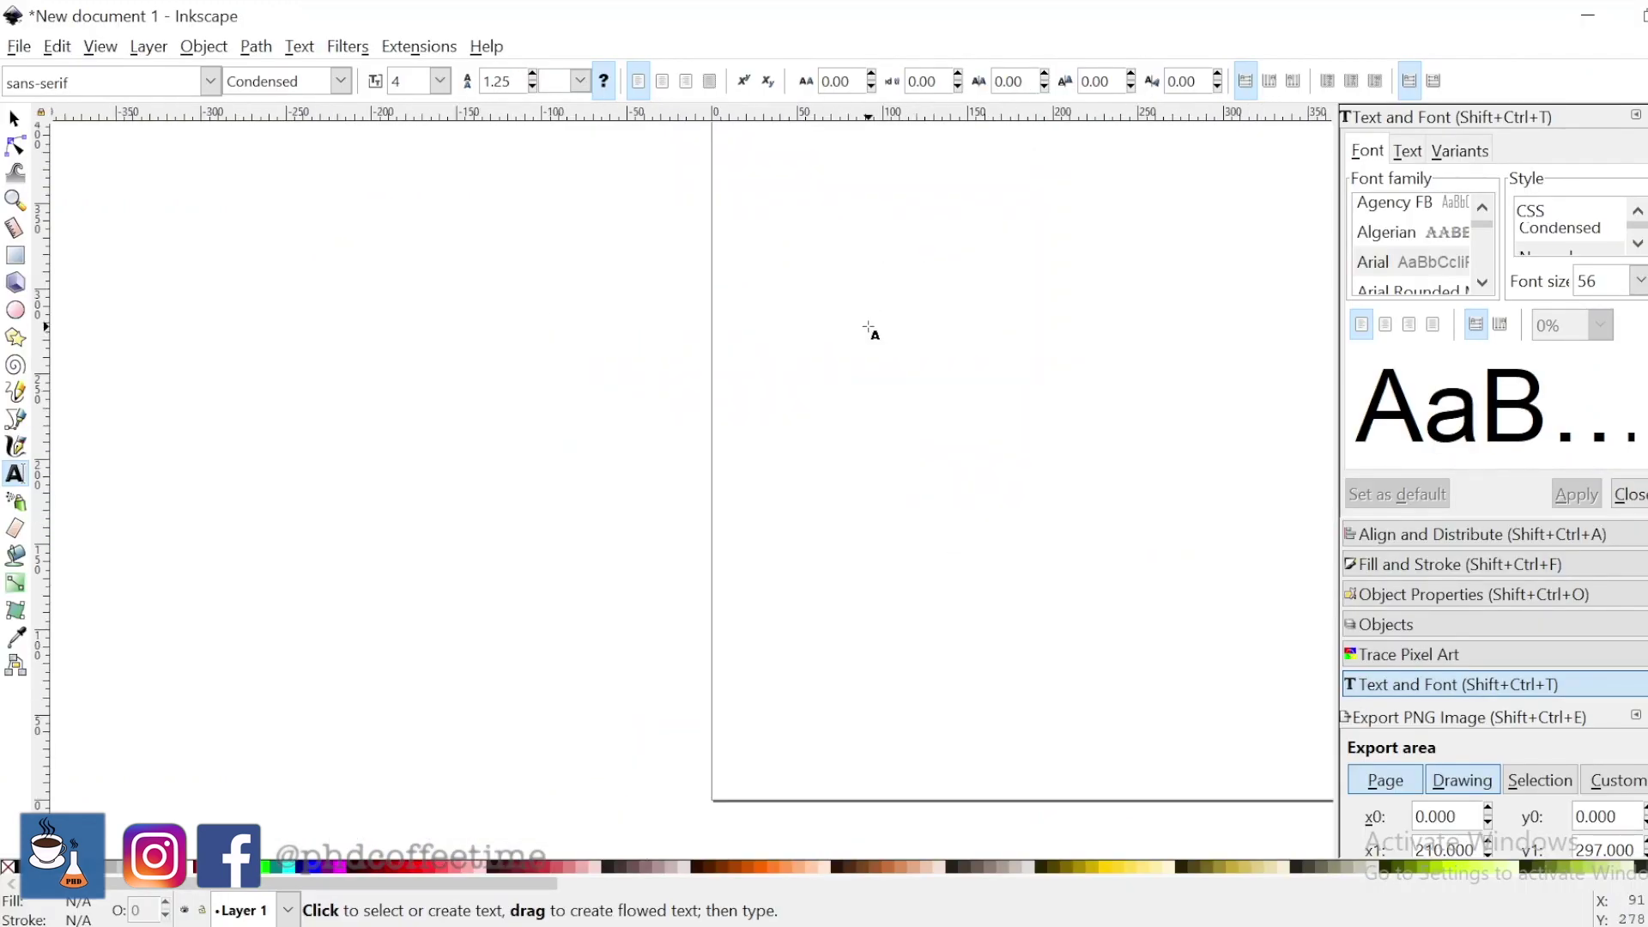
# - Draw a flowed text frame on the page
pyautogui.moveTo(861, 395); pyautogui.dragTo(1144, 510)
pyautogui.scroll(-3, 862, 401)
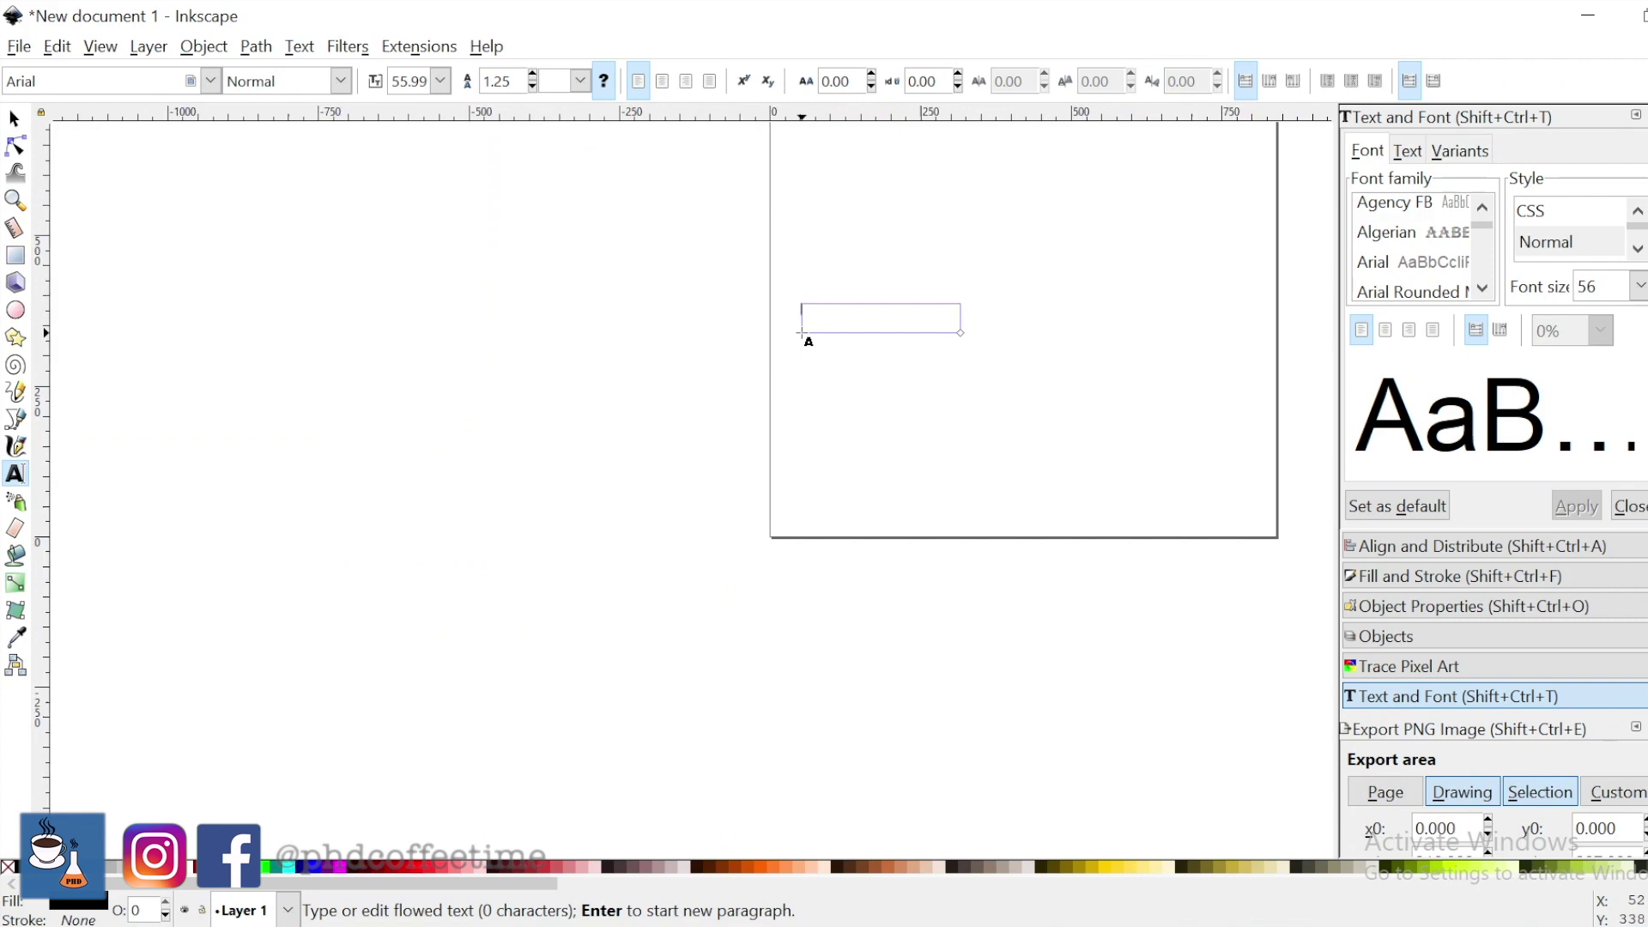
pyautogui.scroll(-2, 937, 287)
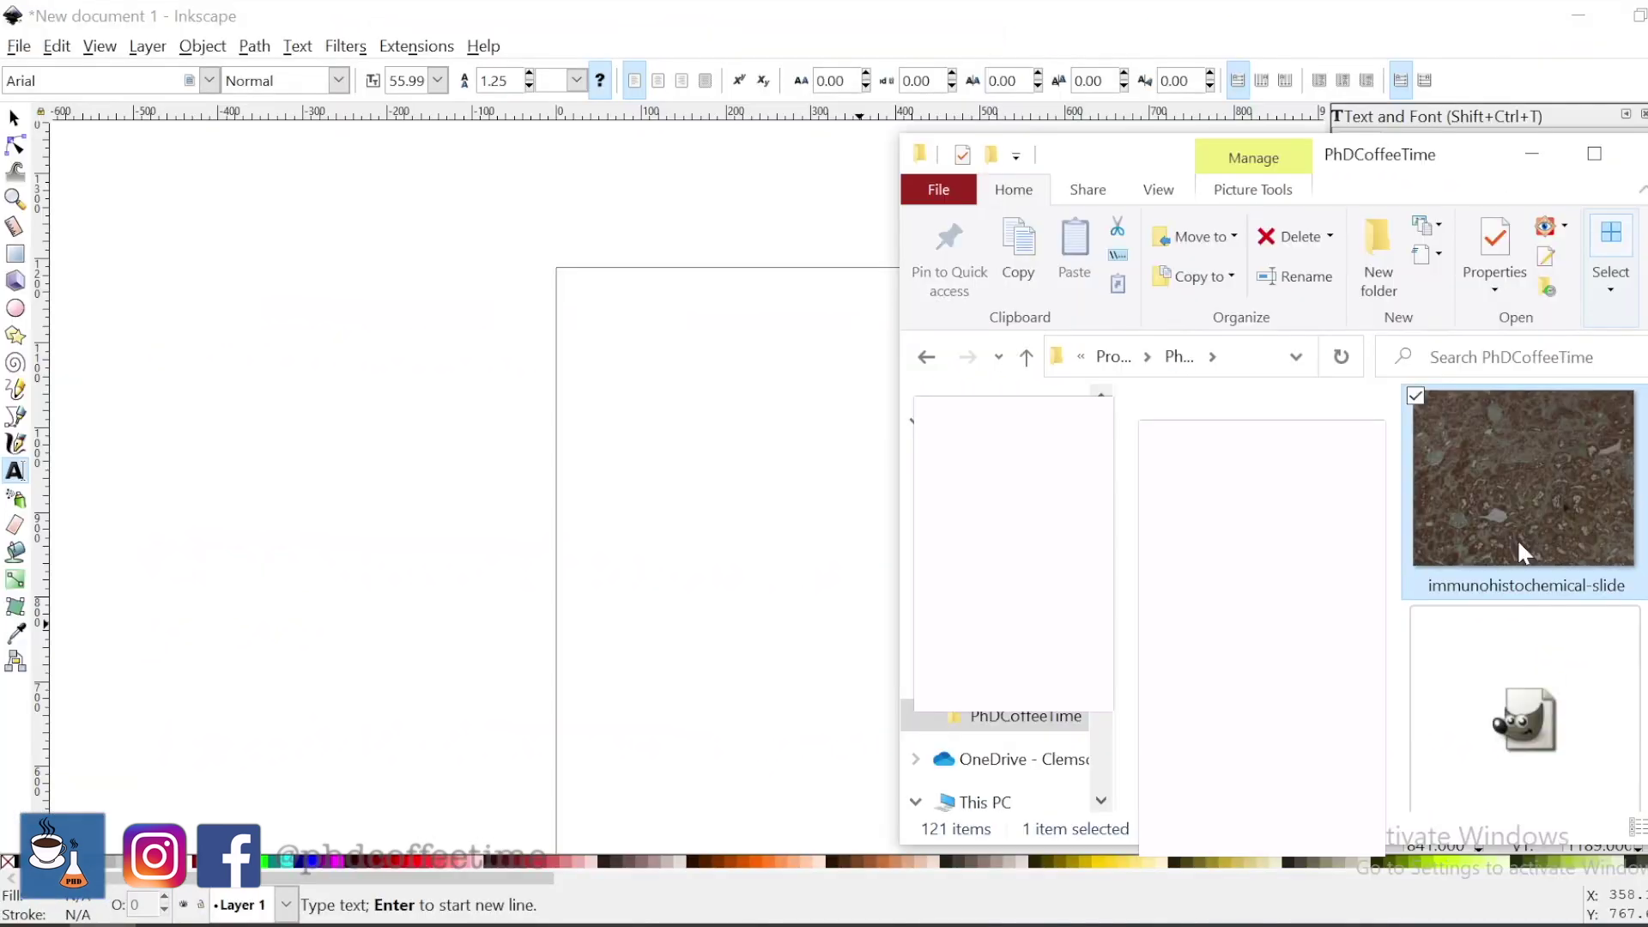
# - Drop the micrograph image from File Explorer onto the Inkscape page
pyautogui.moveTo(1519, 543); pyautogui.dragTo(847, 556)
pyautogui.moveTo(847, 557); pyautogui.dragTo(839, 558)
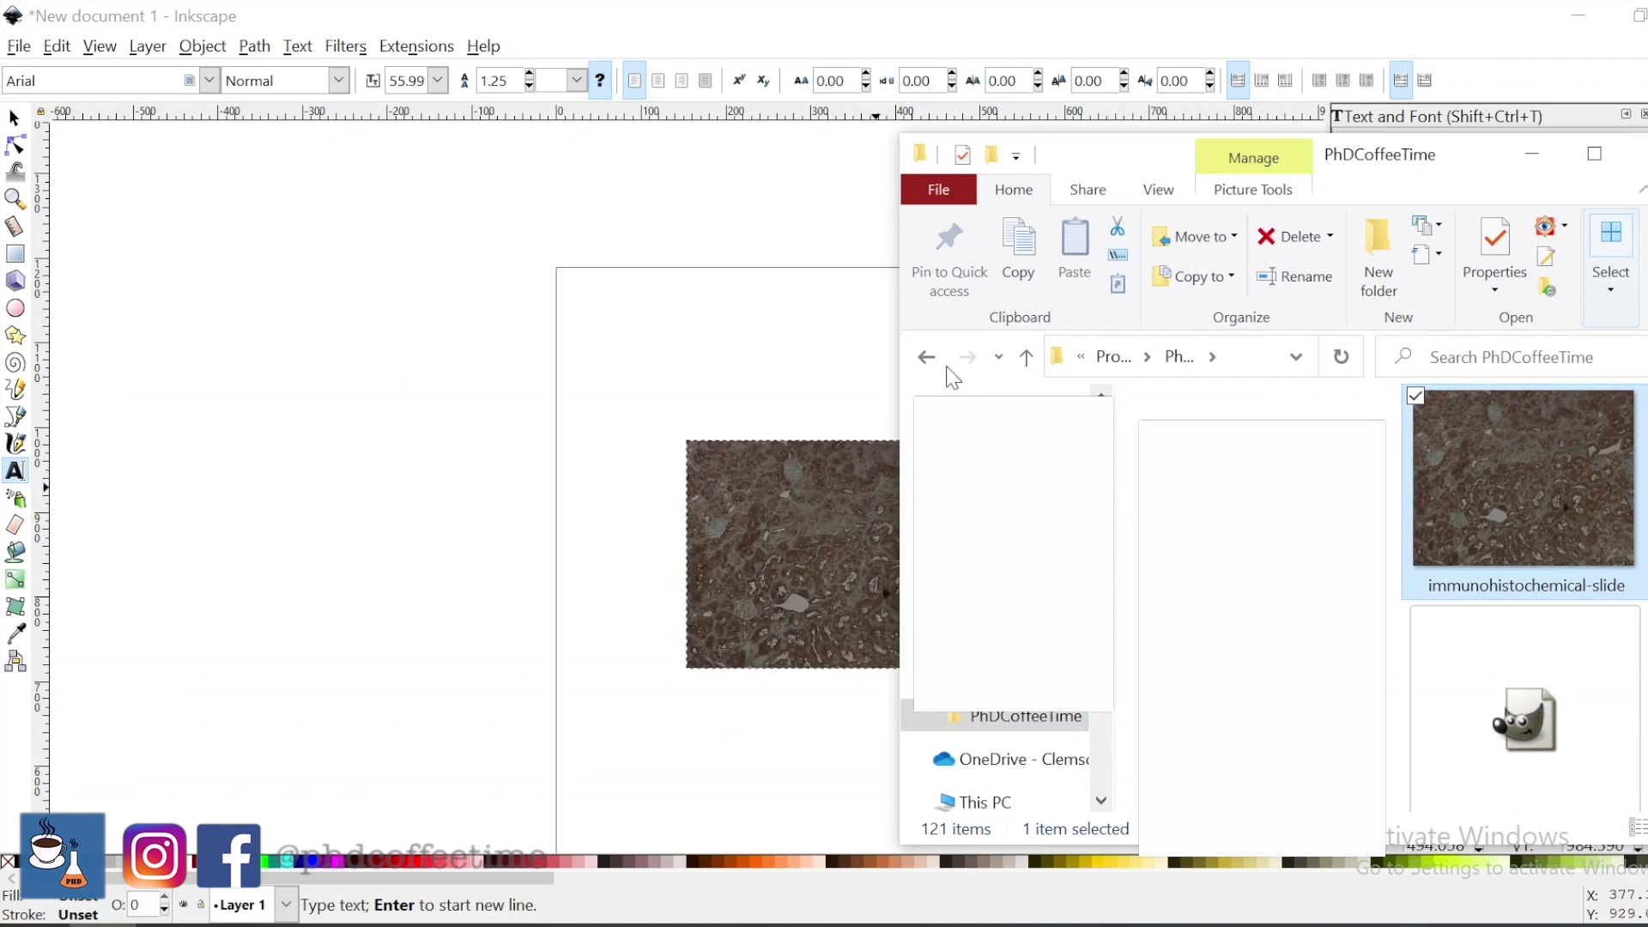
pyautogui.click(811, 365)
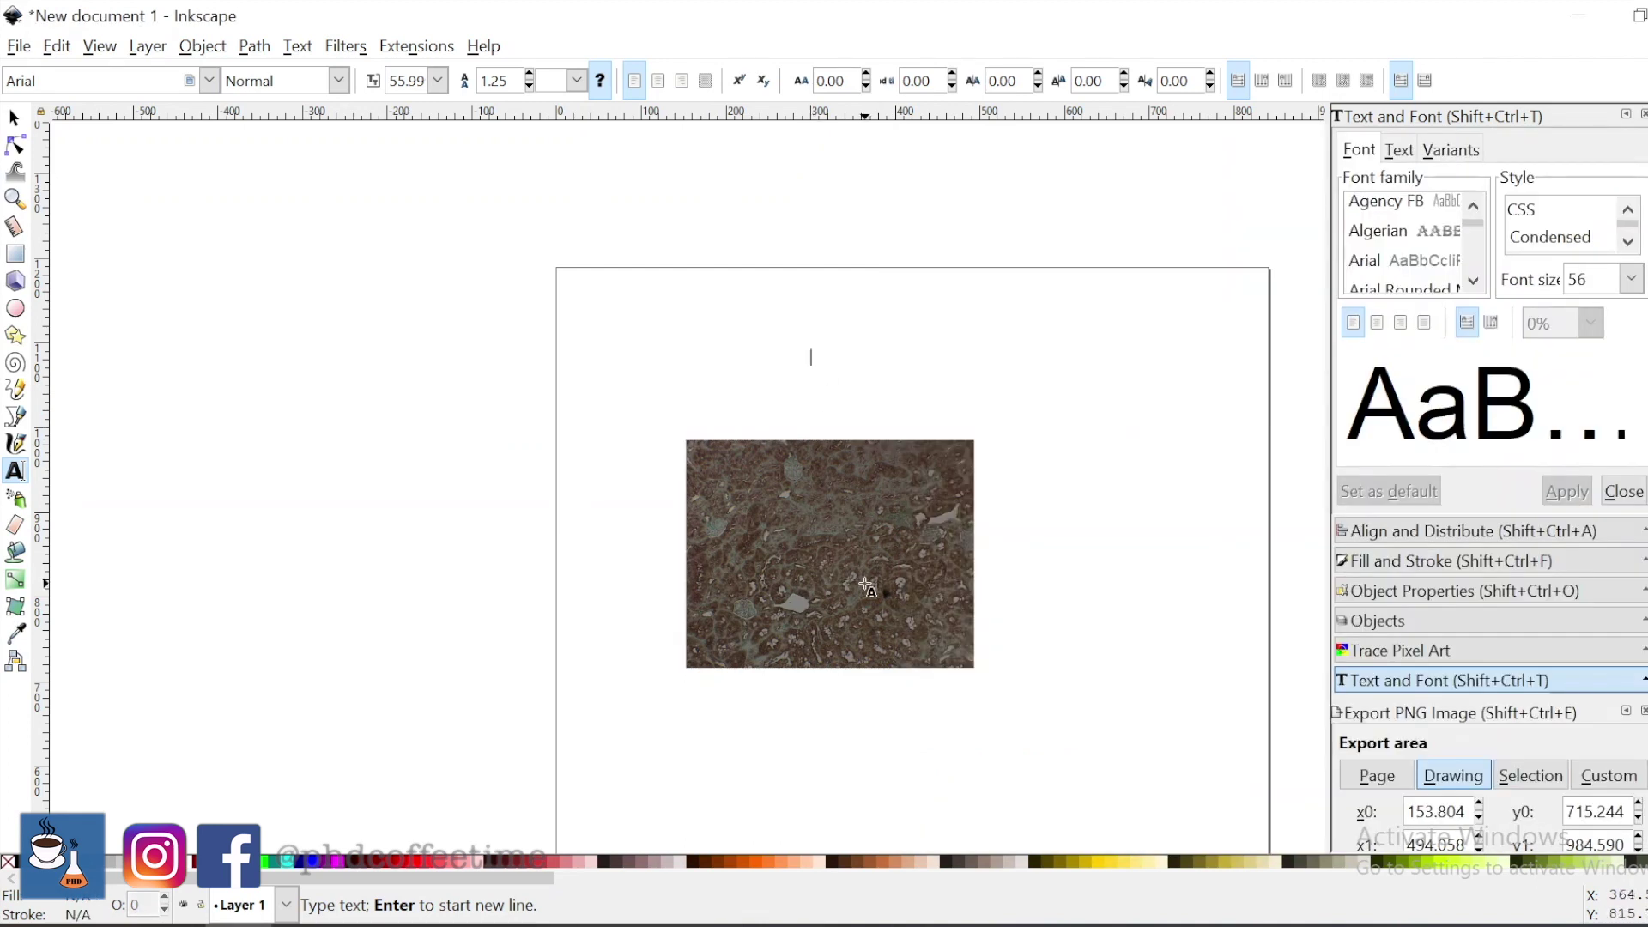
pyautogui.press('F1')
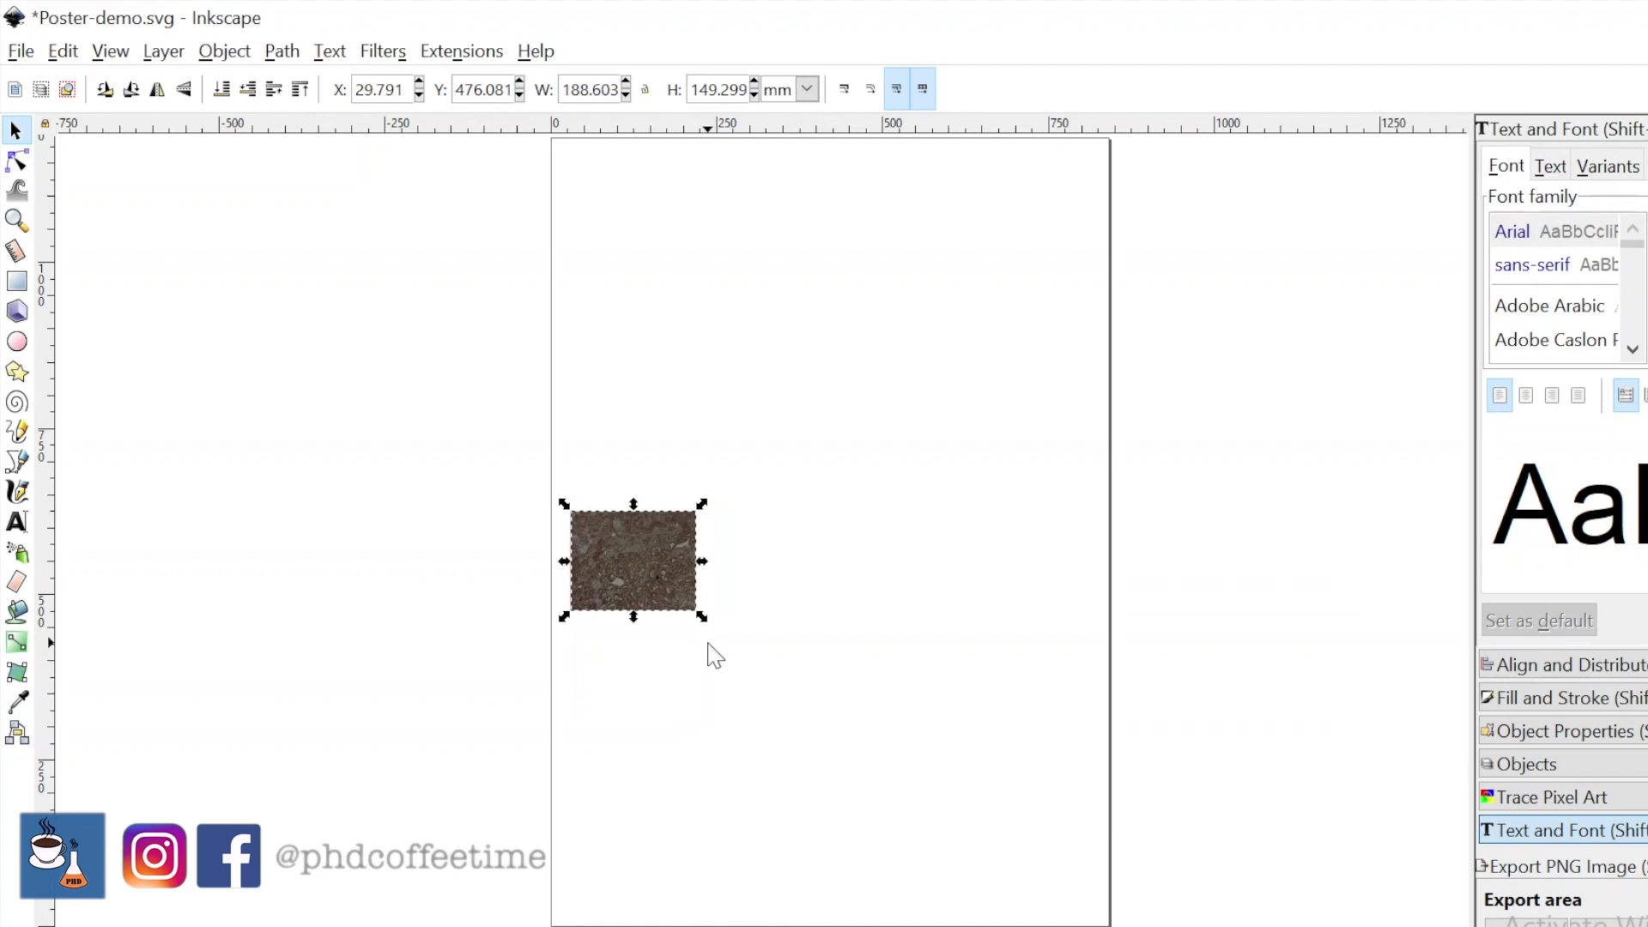
# - Resize the micrograph to about 189 × 149 mm near the lower left
pyautogui.moveTo(702, 616); pyautogui.dragTo(949, 814)
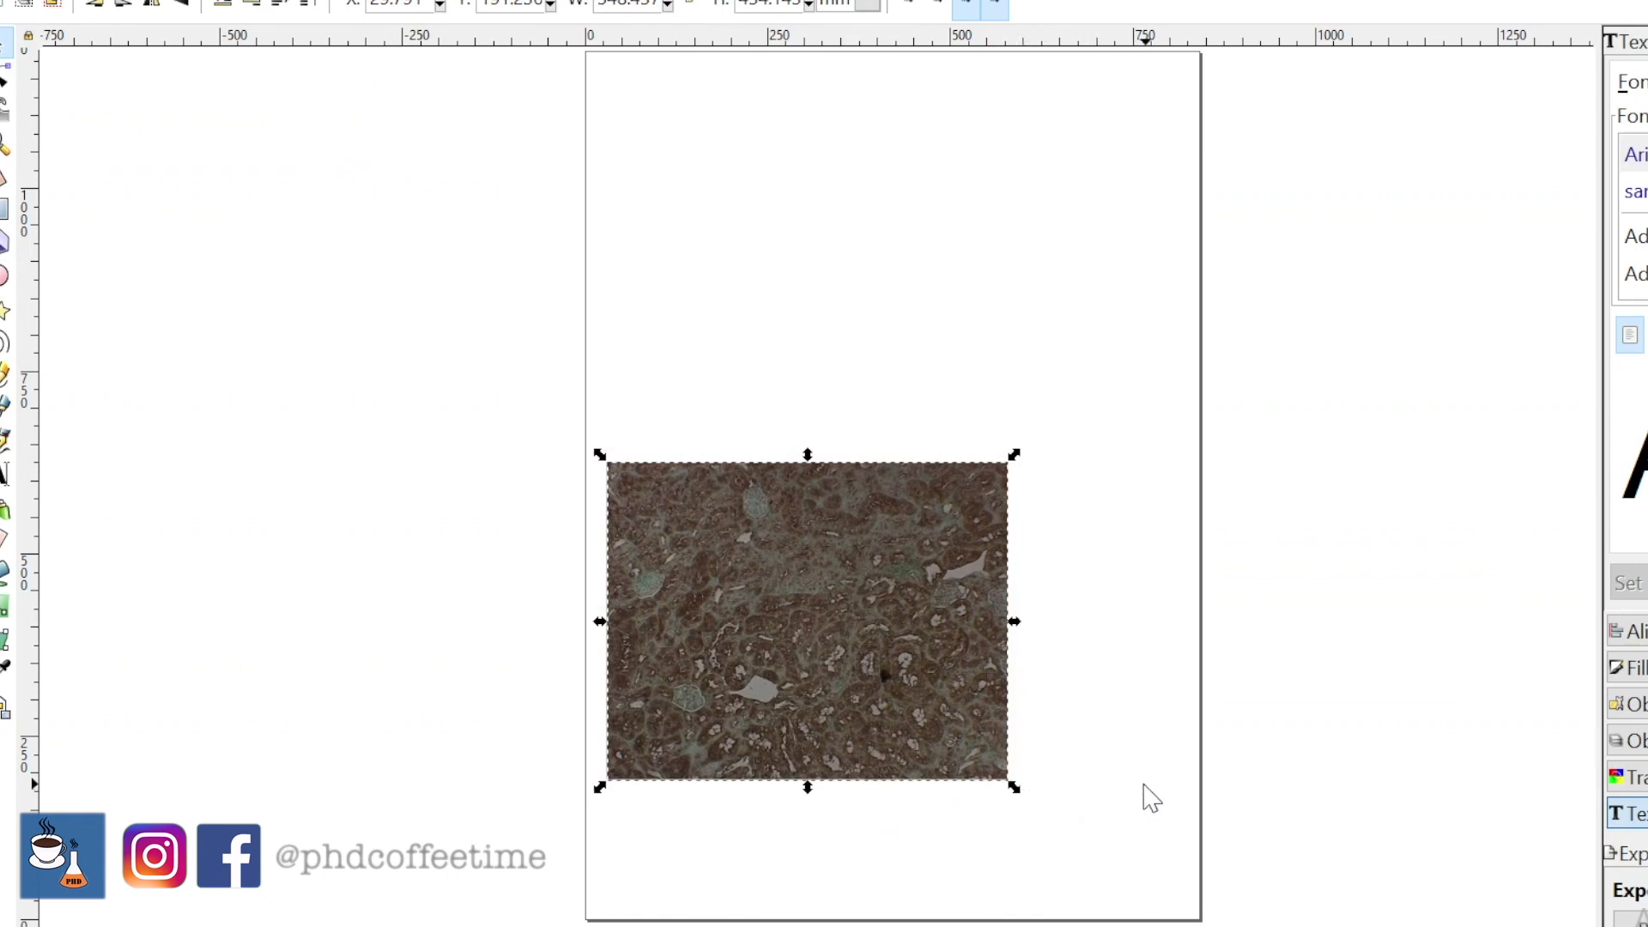
pyautogui.moveTo(1014, 787); pyautogui.dragTo(696, 642)
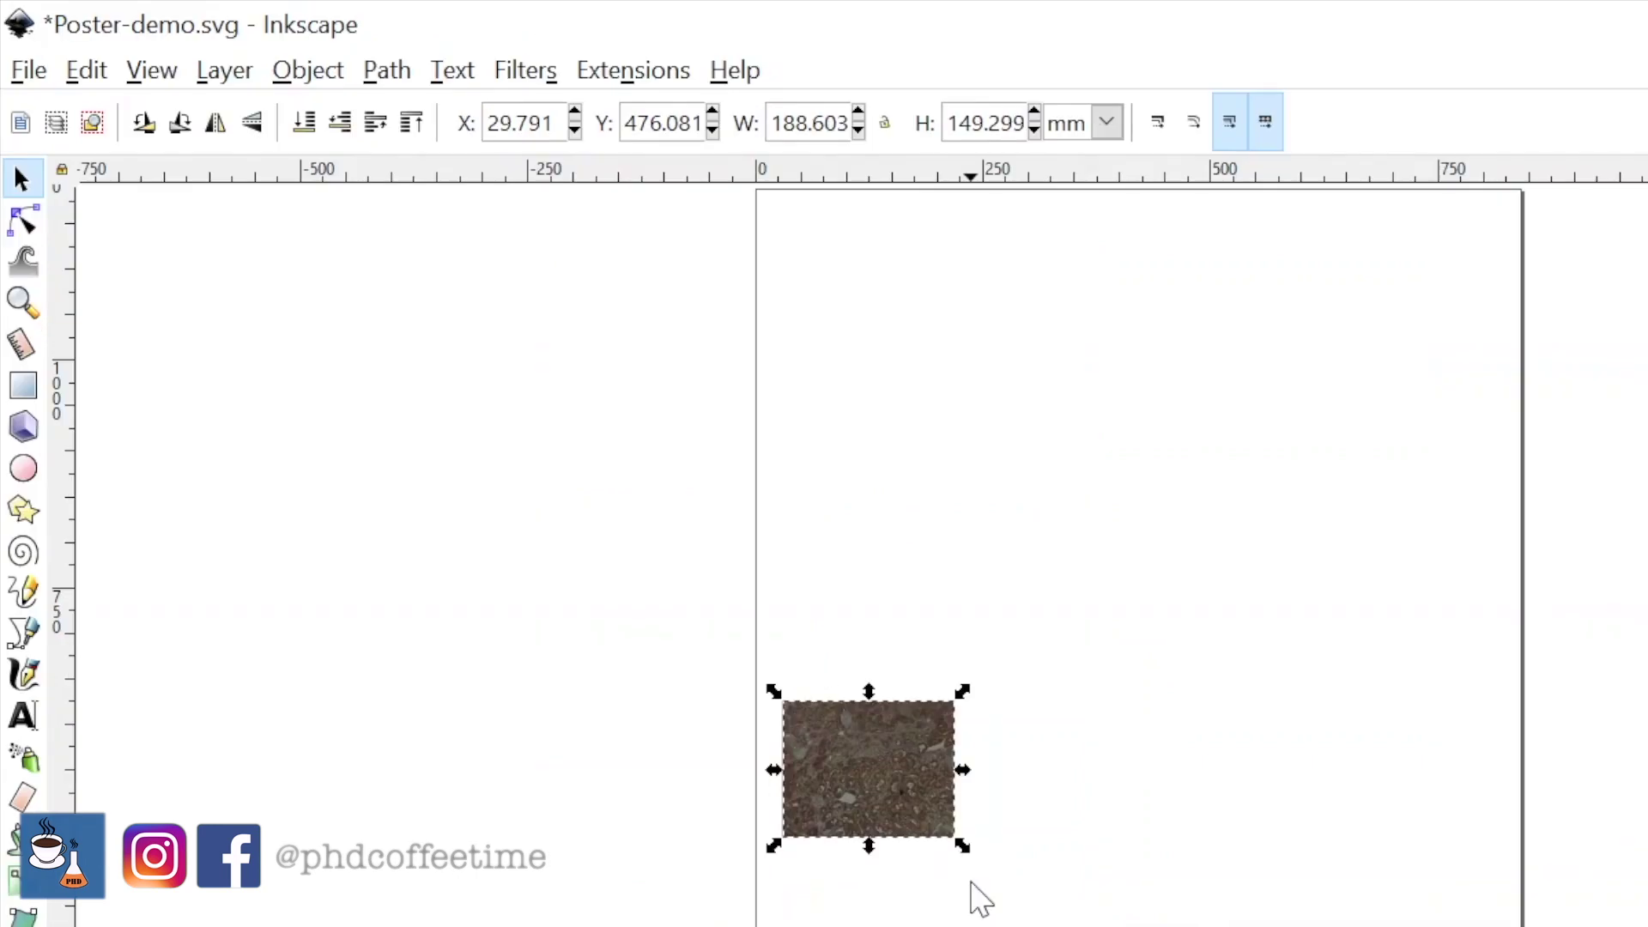
pyautogui.click(24, 386)
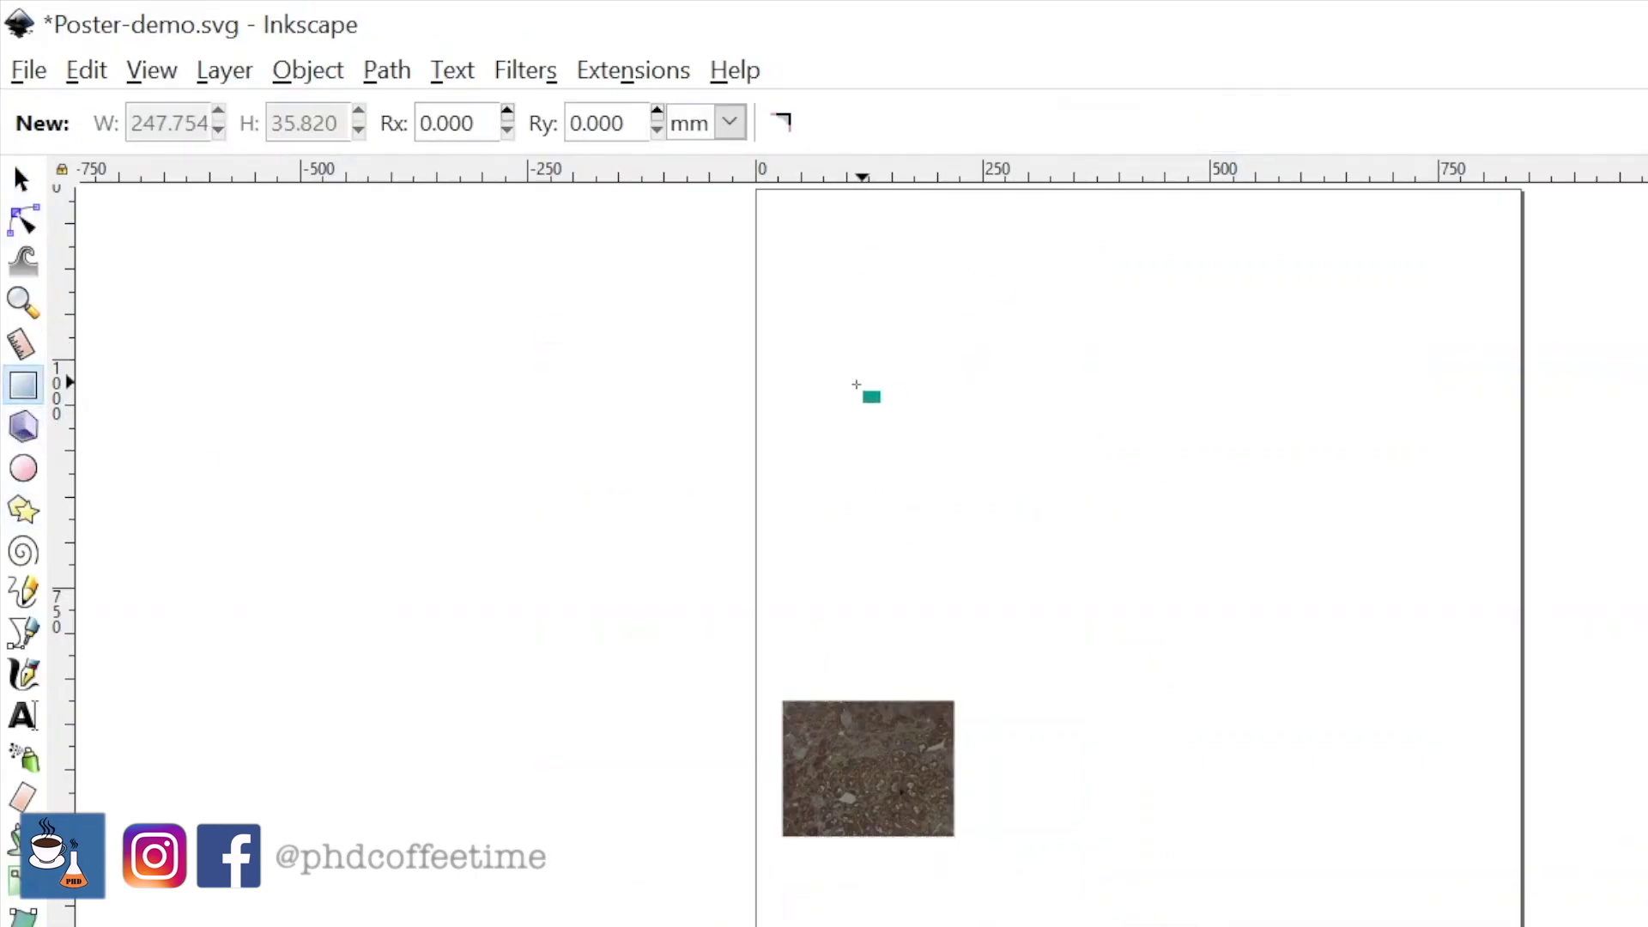
# - Draw a taller rounded-corner rectangle above the micrograph
pyautogui.moveTo(855, 385); pyautogui.dragTo(1218, 605)
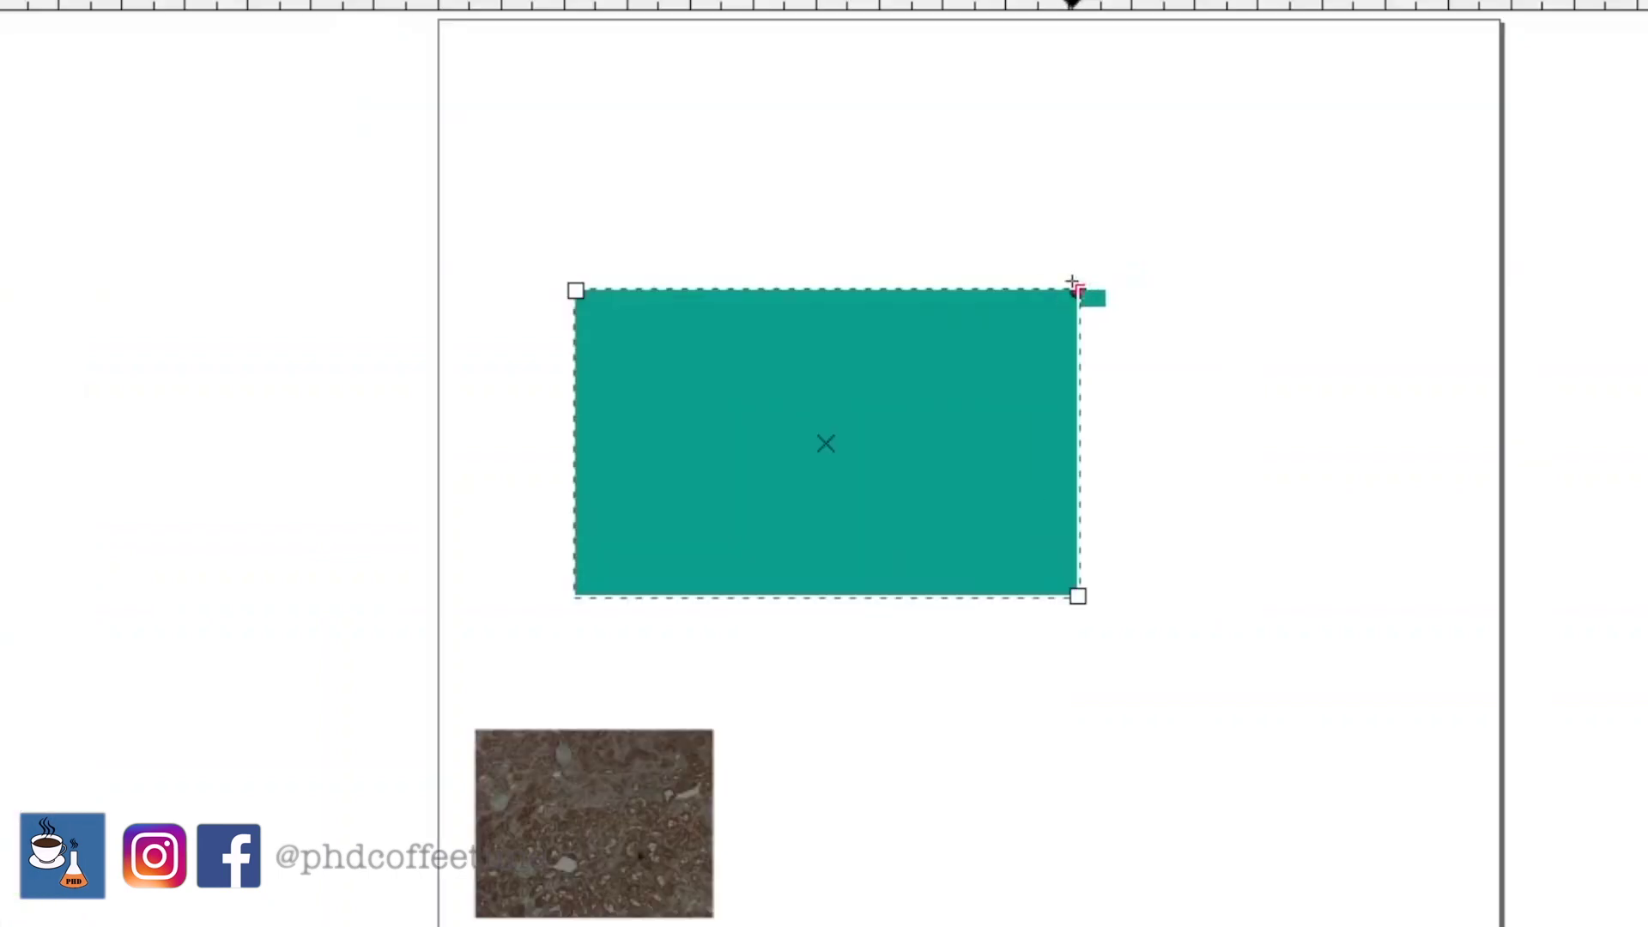
pyautogui.moveTo(1024, 322); pyautogui.dragTo(996, 390)
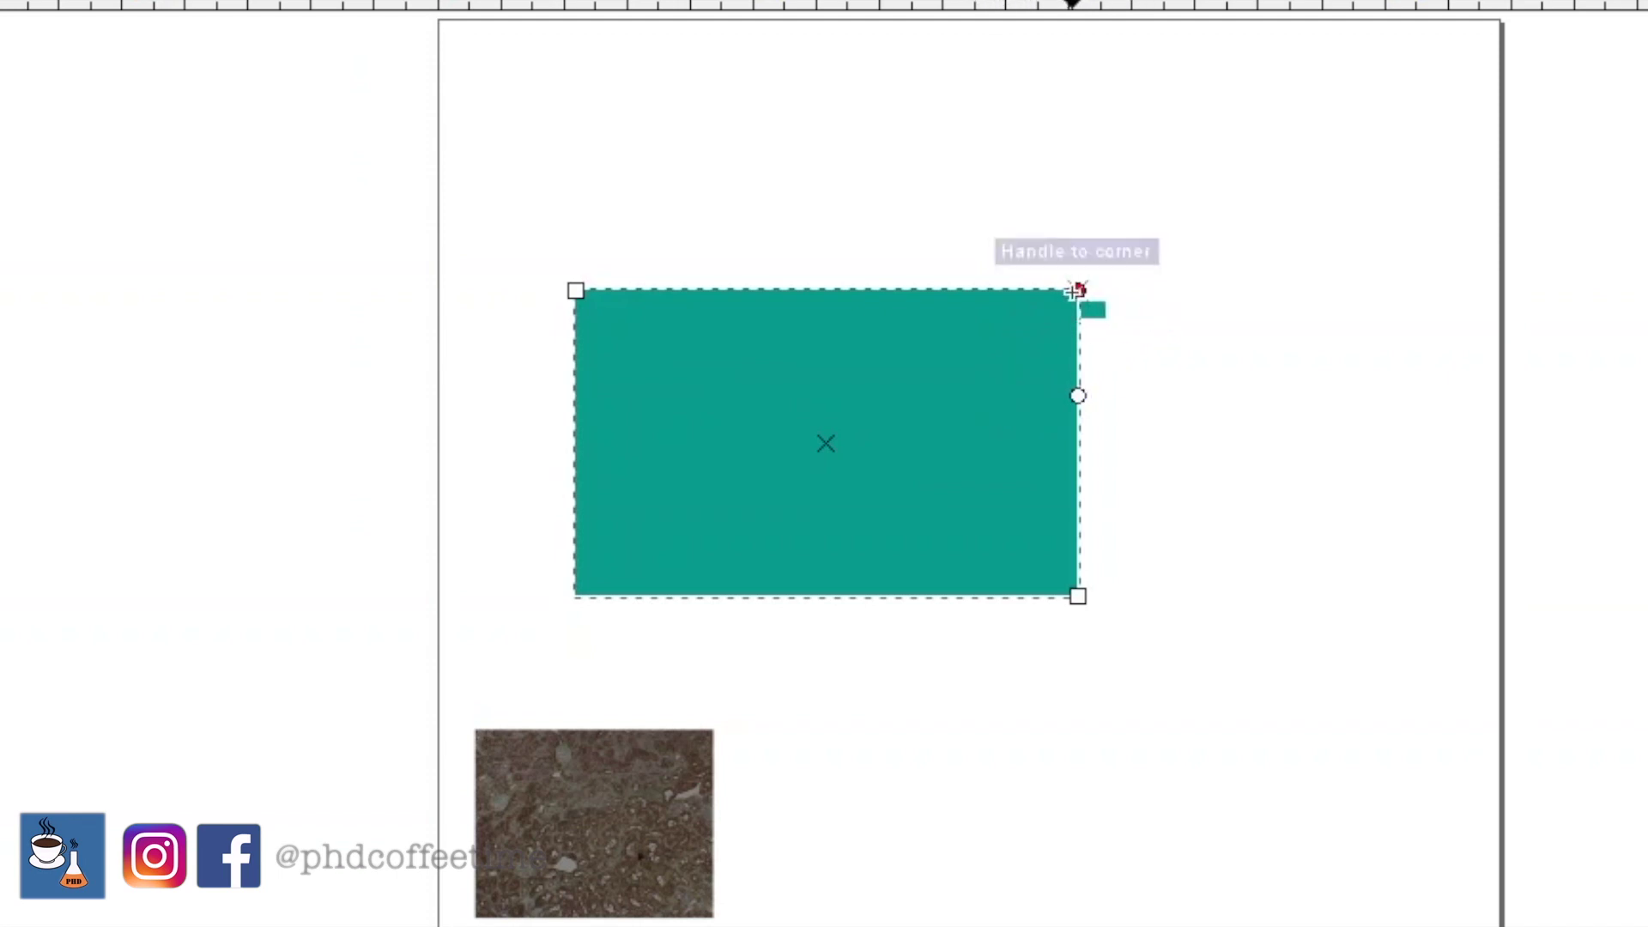
pyautogui.moveTo(1077, 290)
pyautogui.mouseDown()
pyautogui.moveTo(916, 285)
pyautogui.moveTo(1054, 290)
pyautogui.mouseUp()
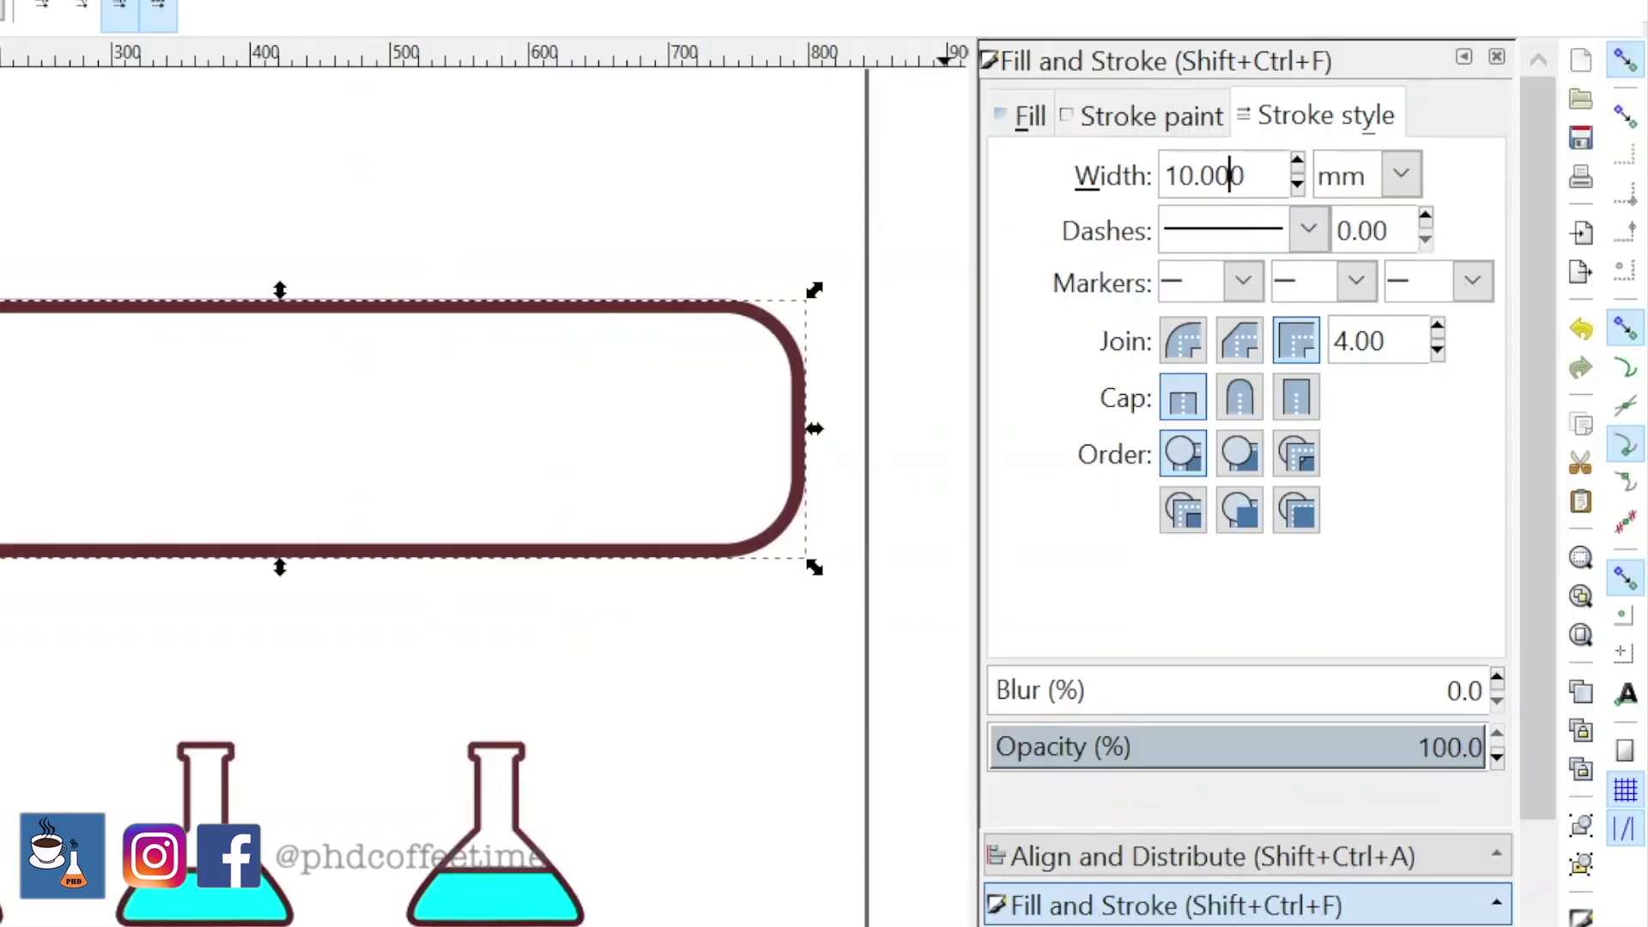
# - Set the rounded box's outline width to 10 mm
pyautogui.write('0')
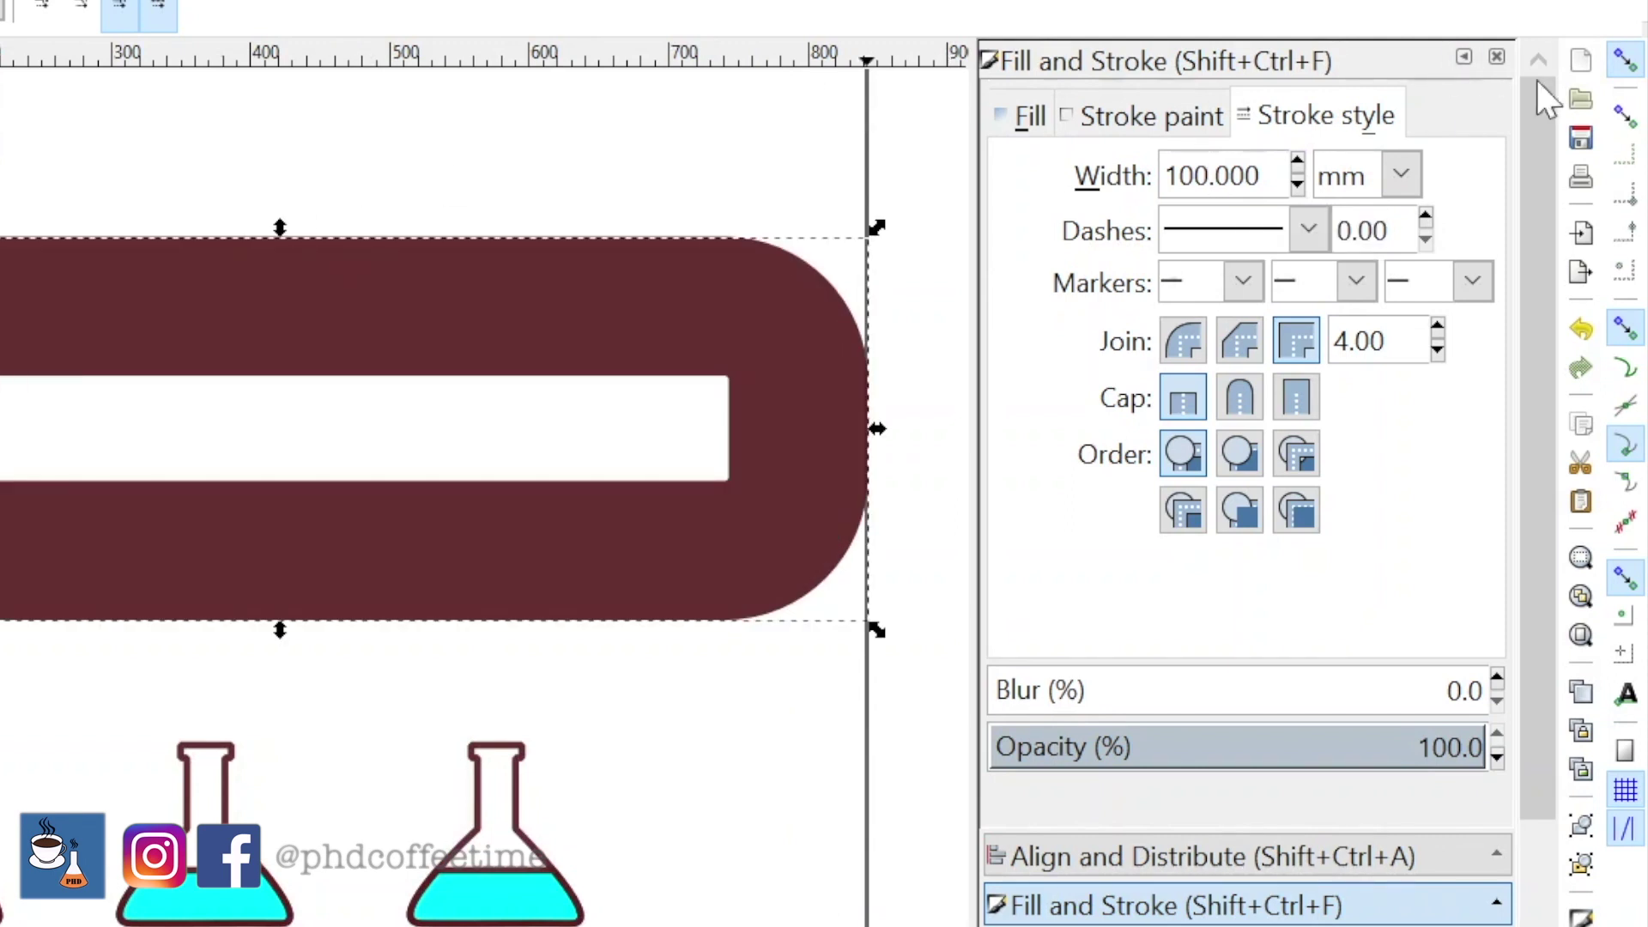
pyautogui.press('BackSpace')
pyautogui.press('BackSpace')
pyautogui.write('5')
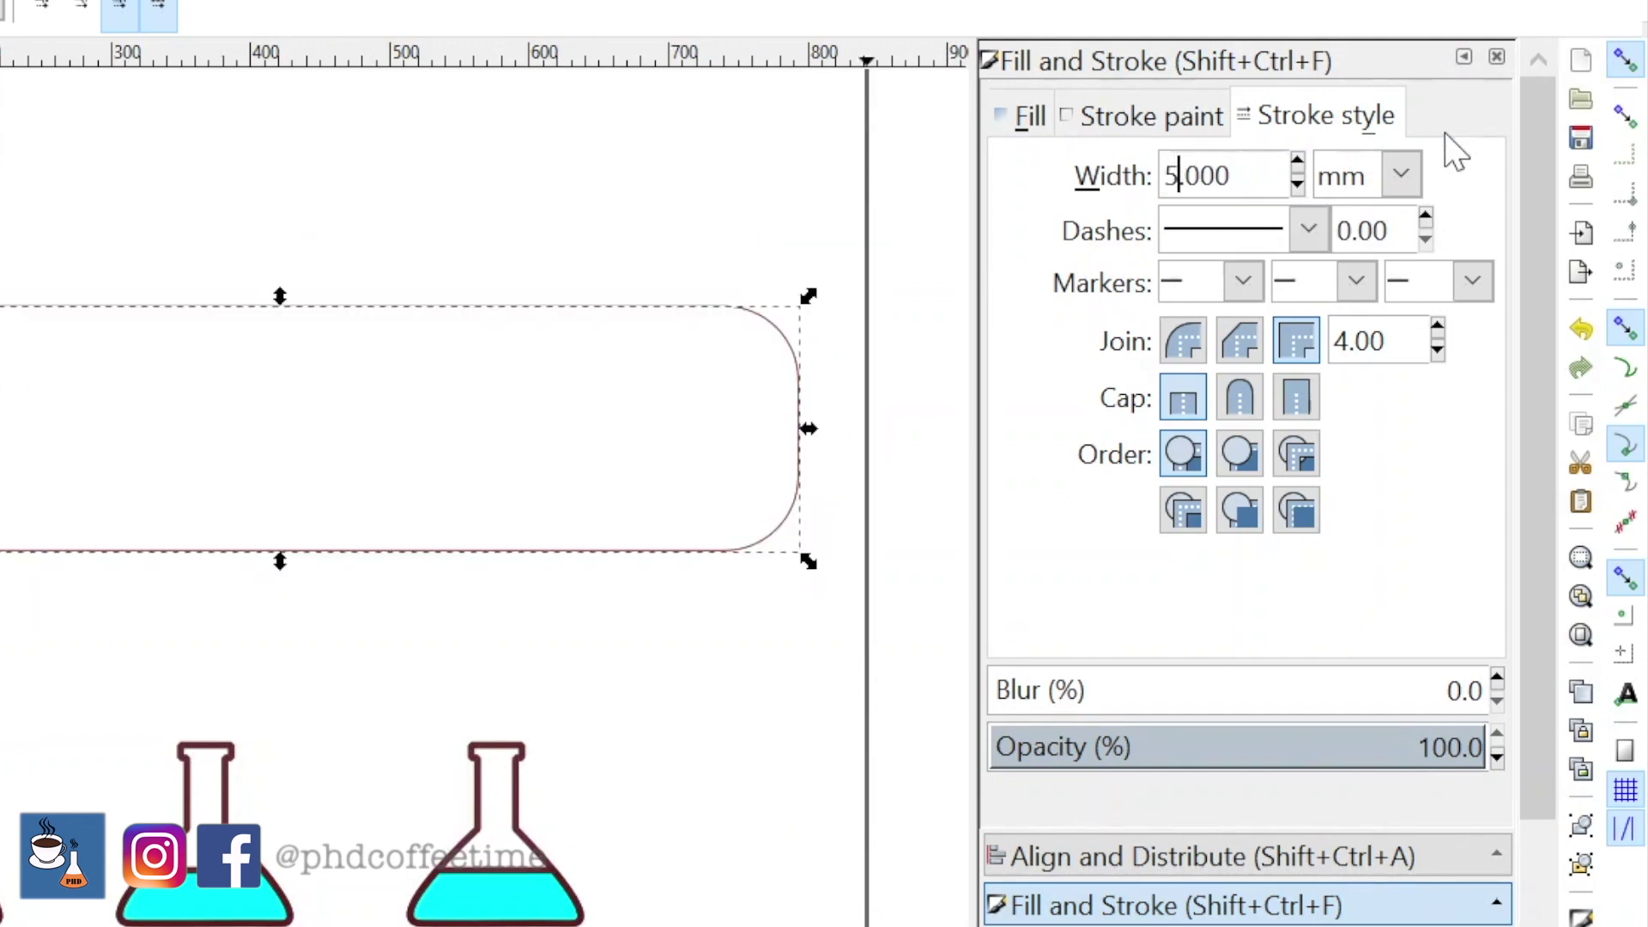
pyautogui.press('BackSpace')
pyautogui.write('6')
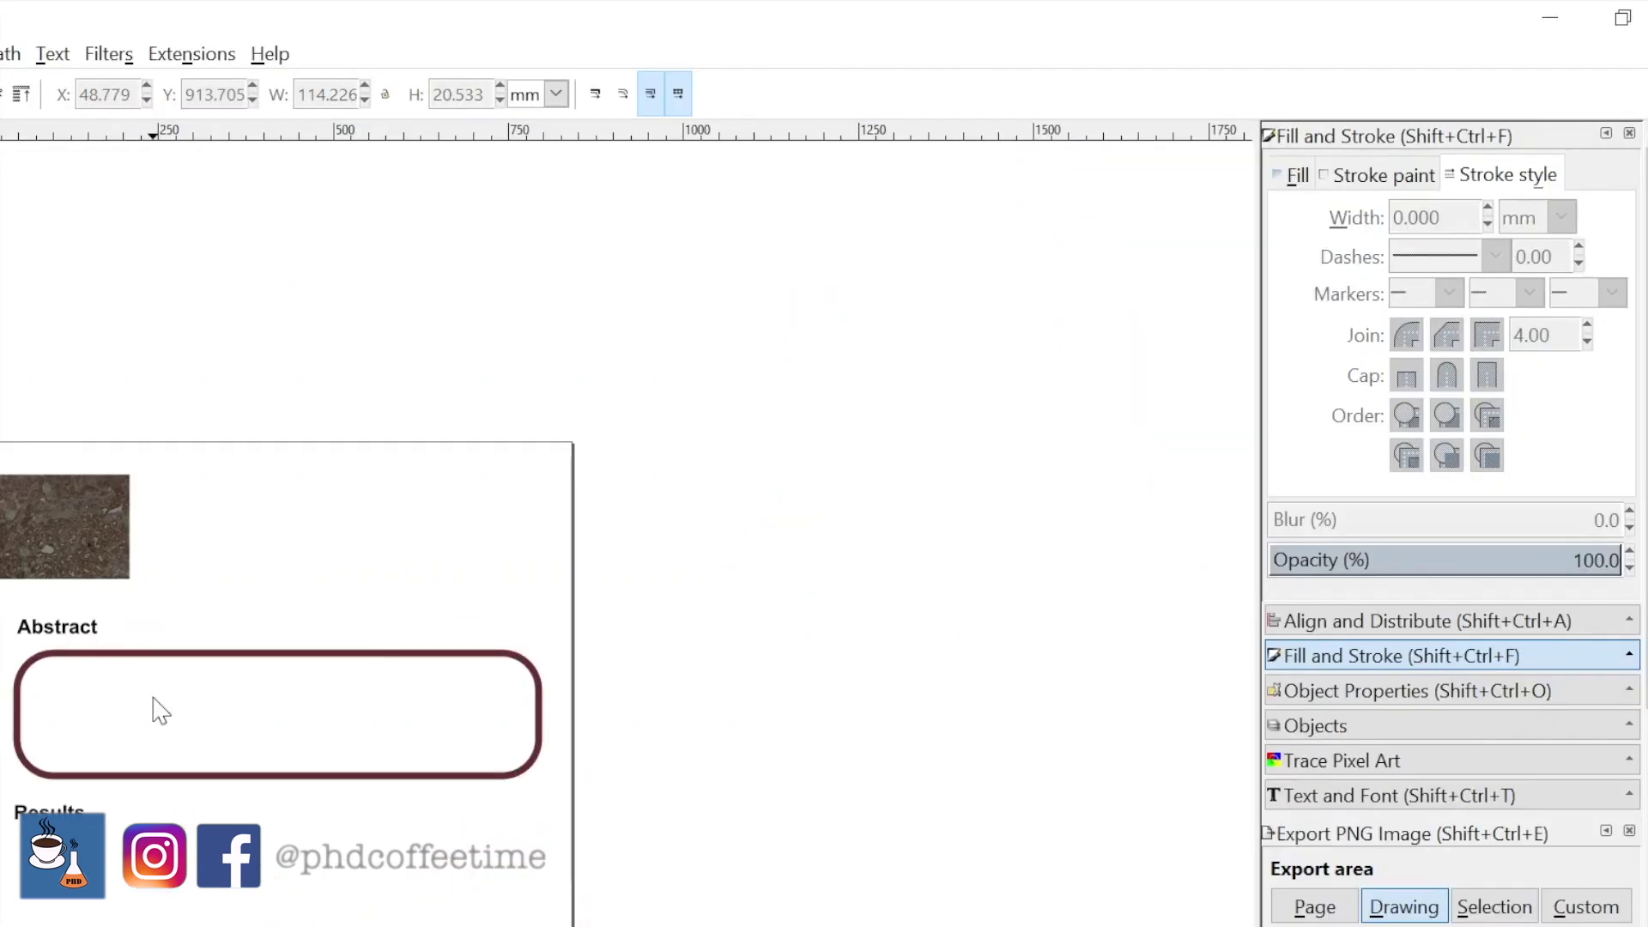
pyautogui.scroll(-5, 154, 706)
# - Give the box's outline a sparse dotted dash pattern
pyautogui.click(508, 243)
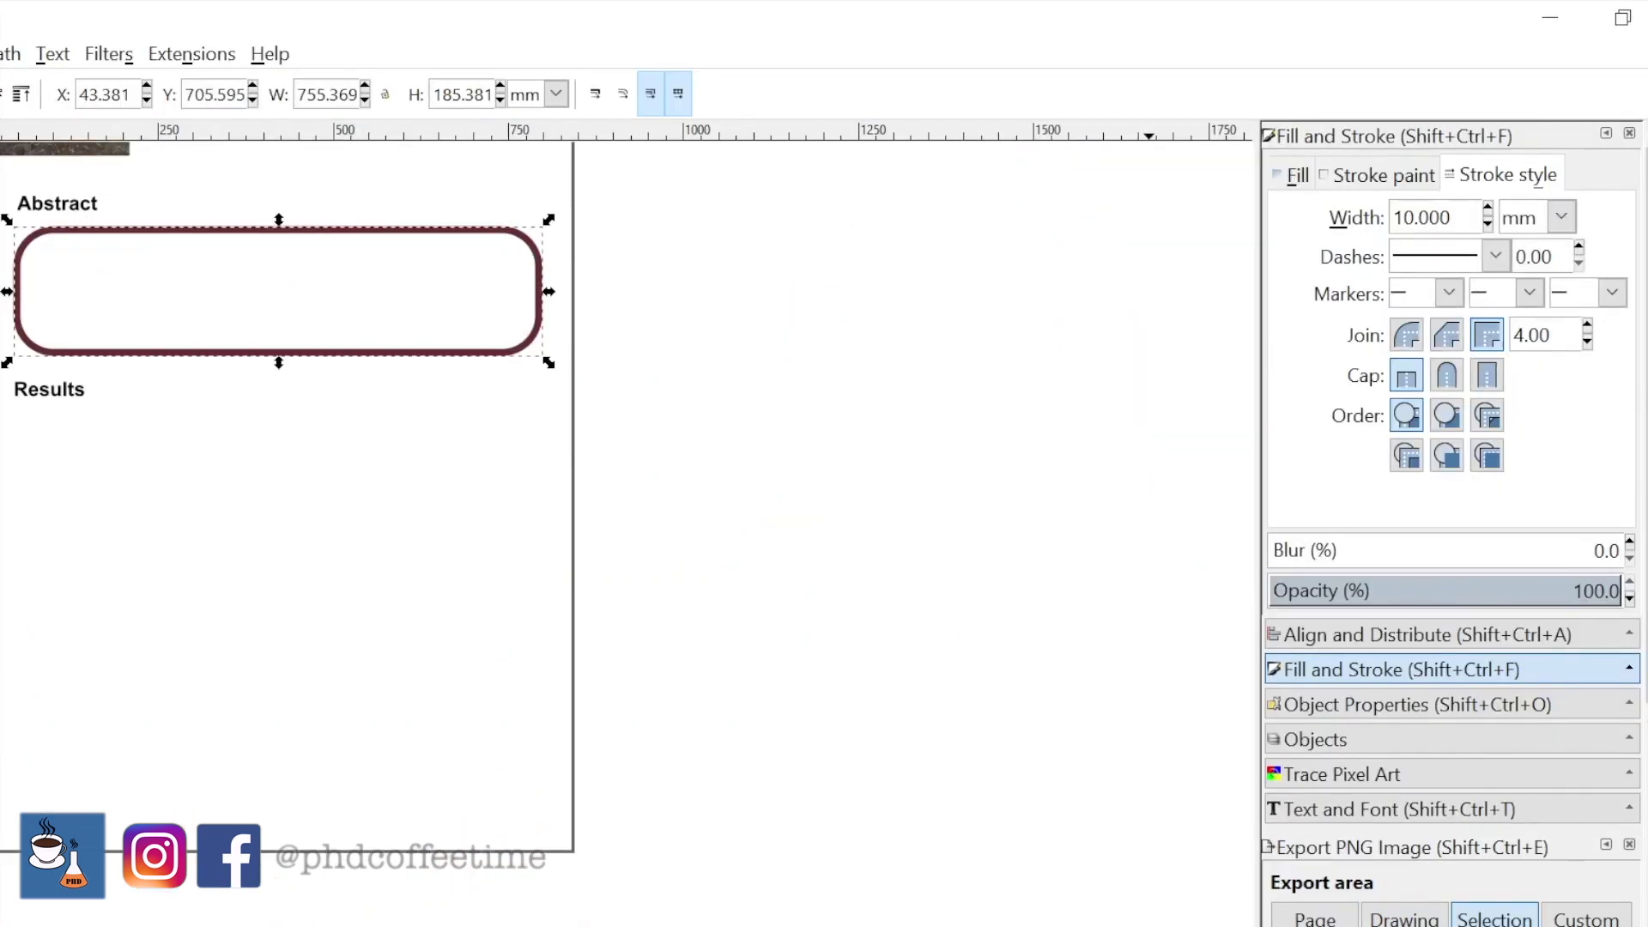
pyautogui.click(1495, 255)
pyautogui.click(1492, 292)
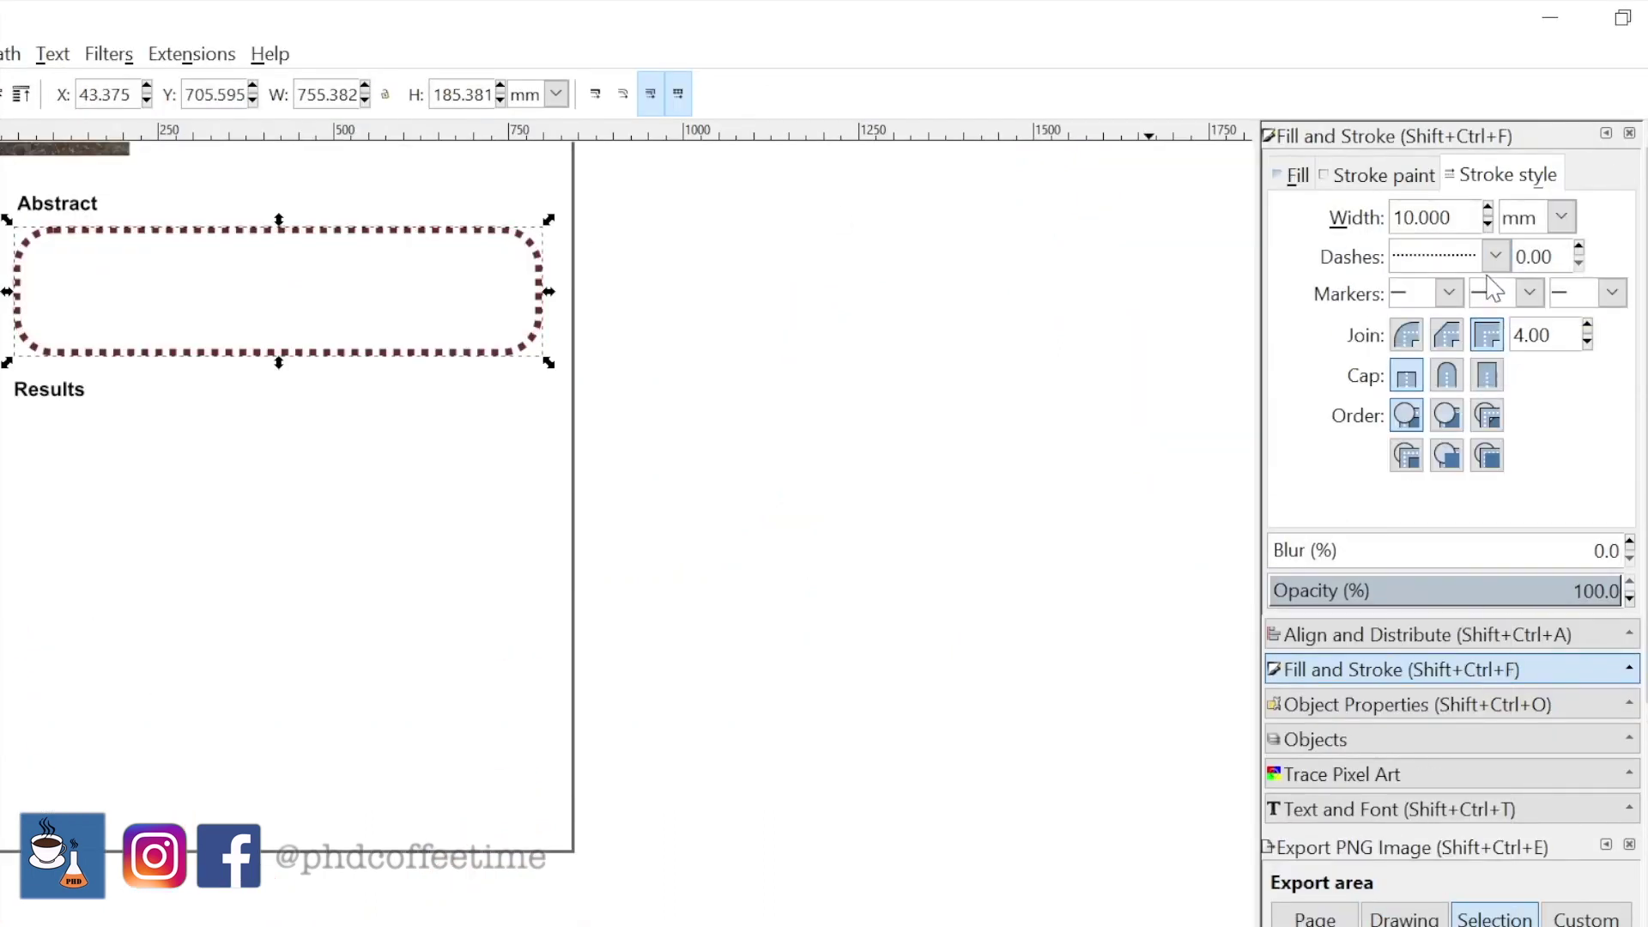
pyautogui.click(1496, 256)
pyautogui.click(1460, 352)
pyautogui.click(754, 353)
pyautogui.scroll(-1, 755, 353)
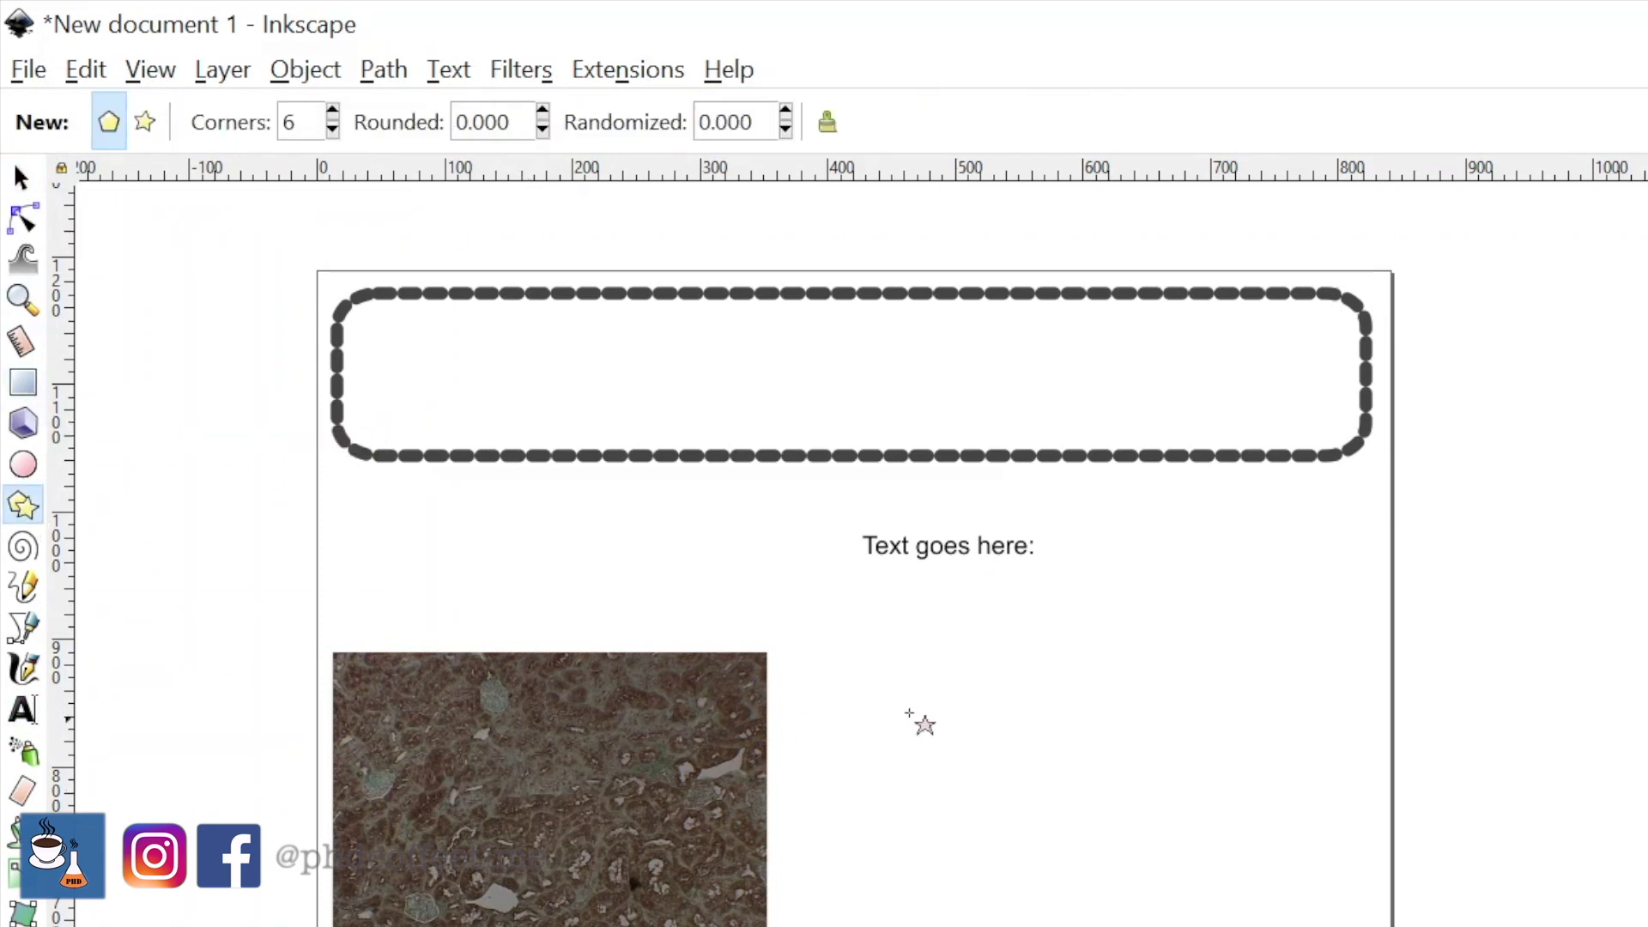
# - Draw a polygon beside the micrograph with the Star/Polygon tool
pyautogui.moveTo(914, 711); pyautogui.dragTo(984, 829)
pyautogui.click(364, 129)
pyautogui.click(364, 129)
pyautogui.scroll(3, 365, 129)
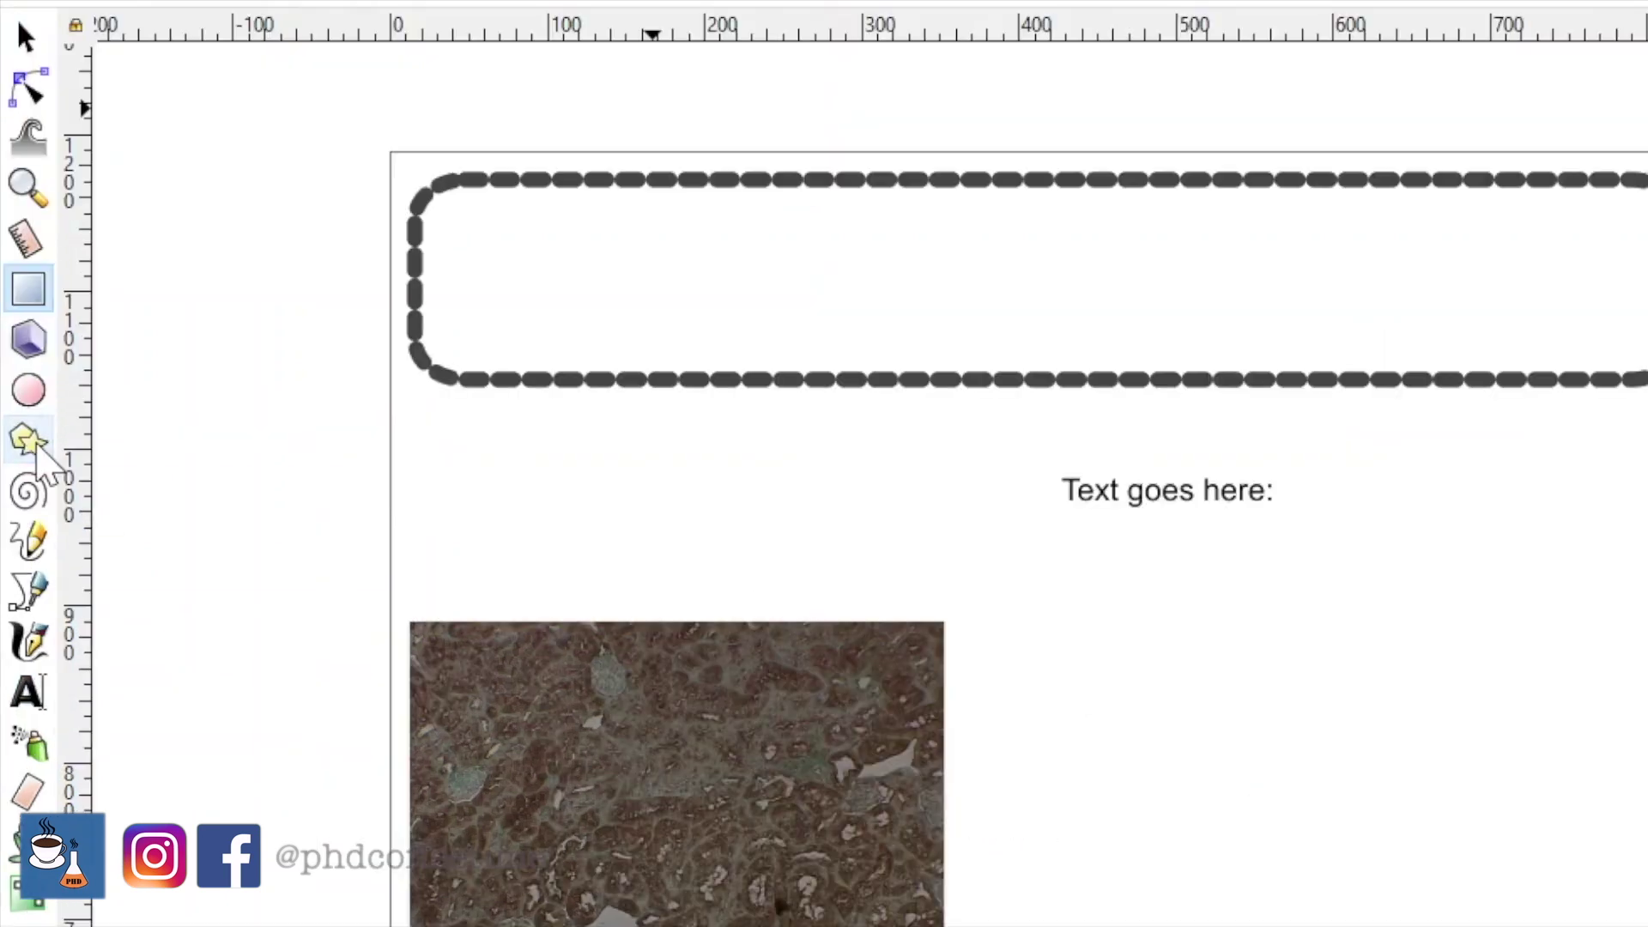
pyautogui.click(32, 443)
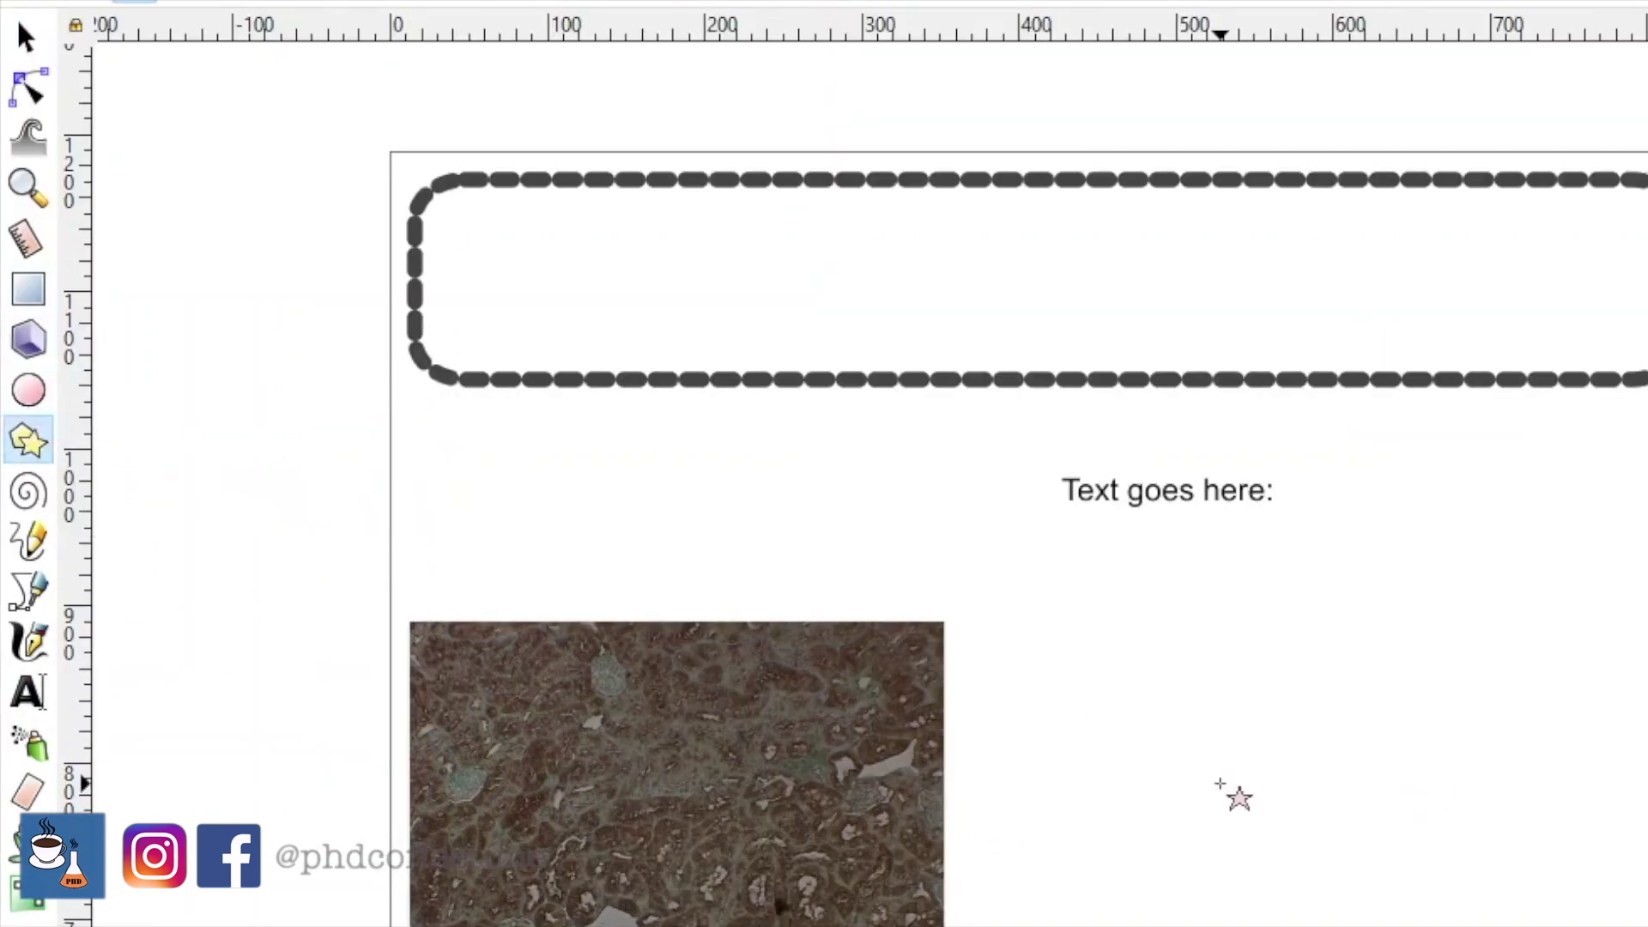
pyautogui.moveTo(1125, 692); pyautogui.dragTo(1212, 836)
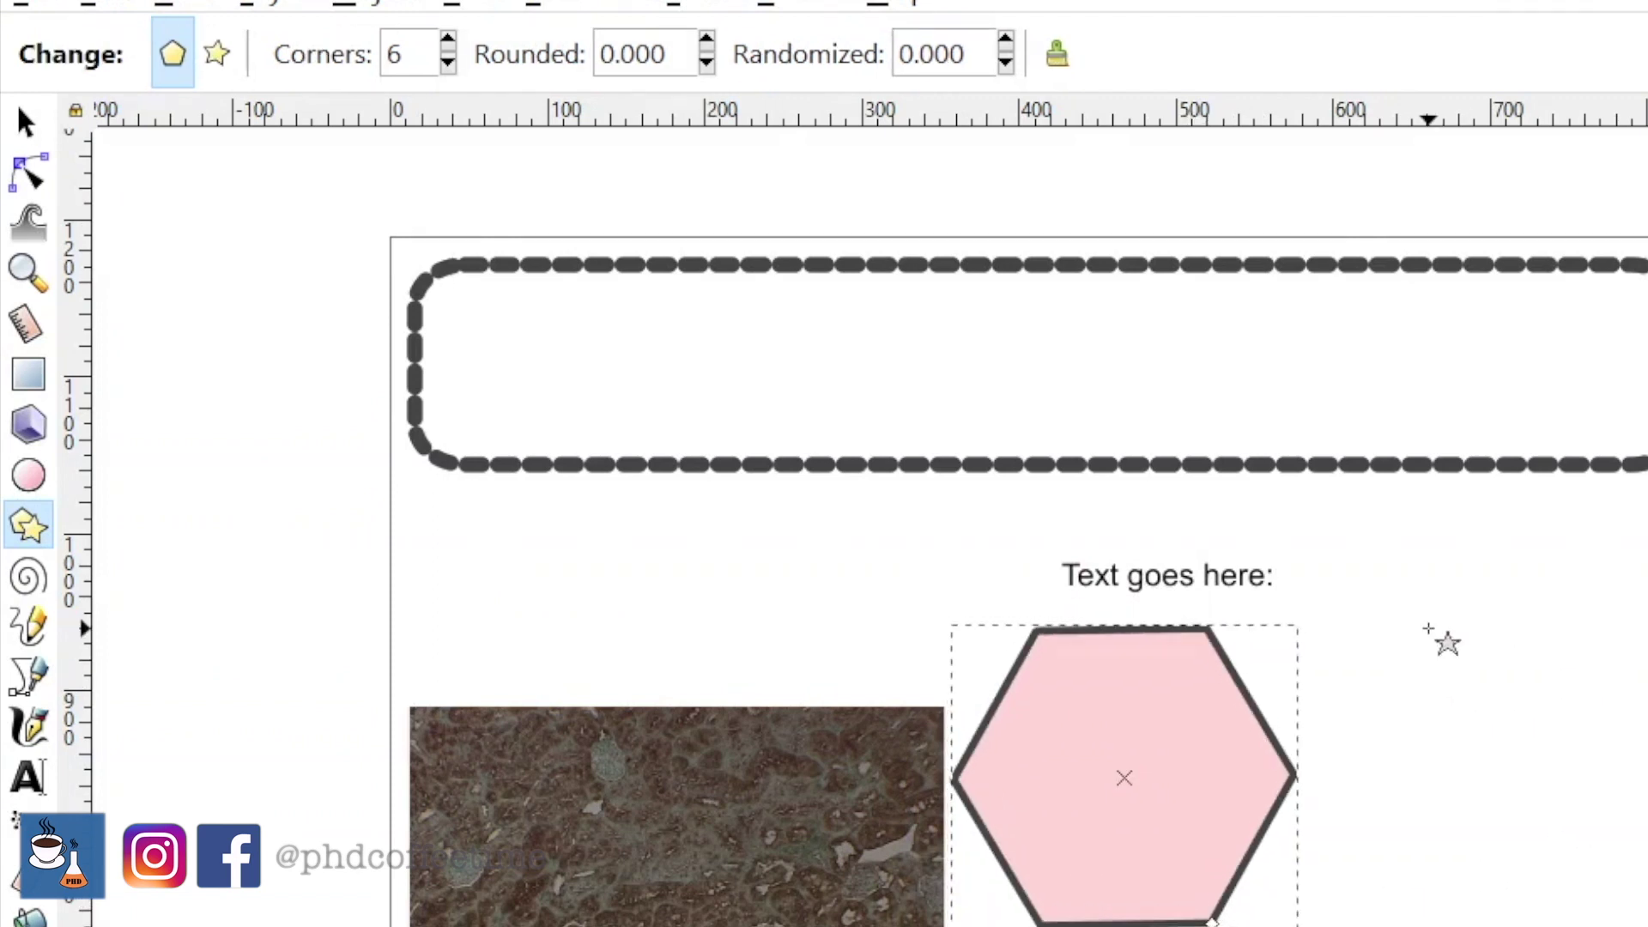
# - Reduce the polygon to 3 corners and draw a second upright triangle to its right
pyautogui.click(447, 62)
pyautogui.doubleClick(447, 62)
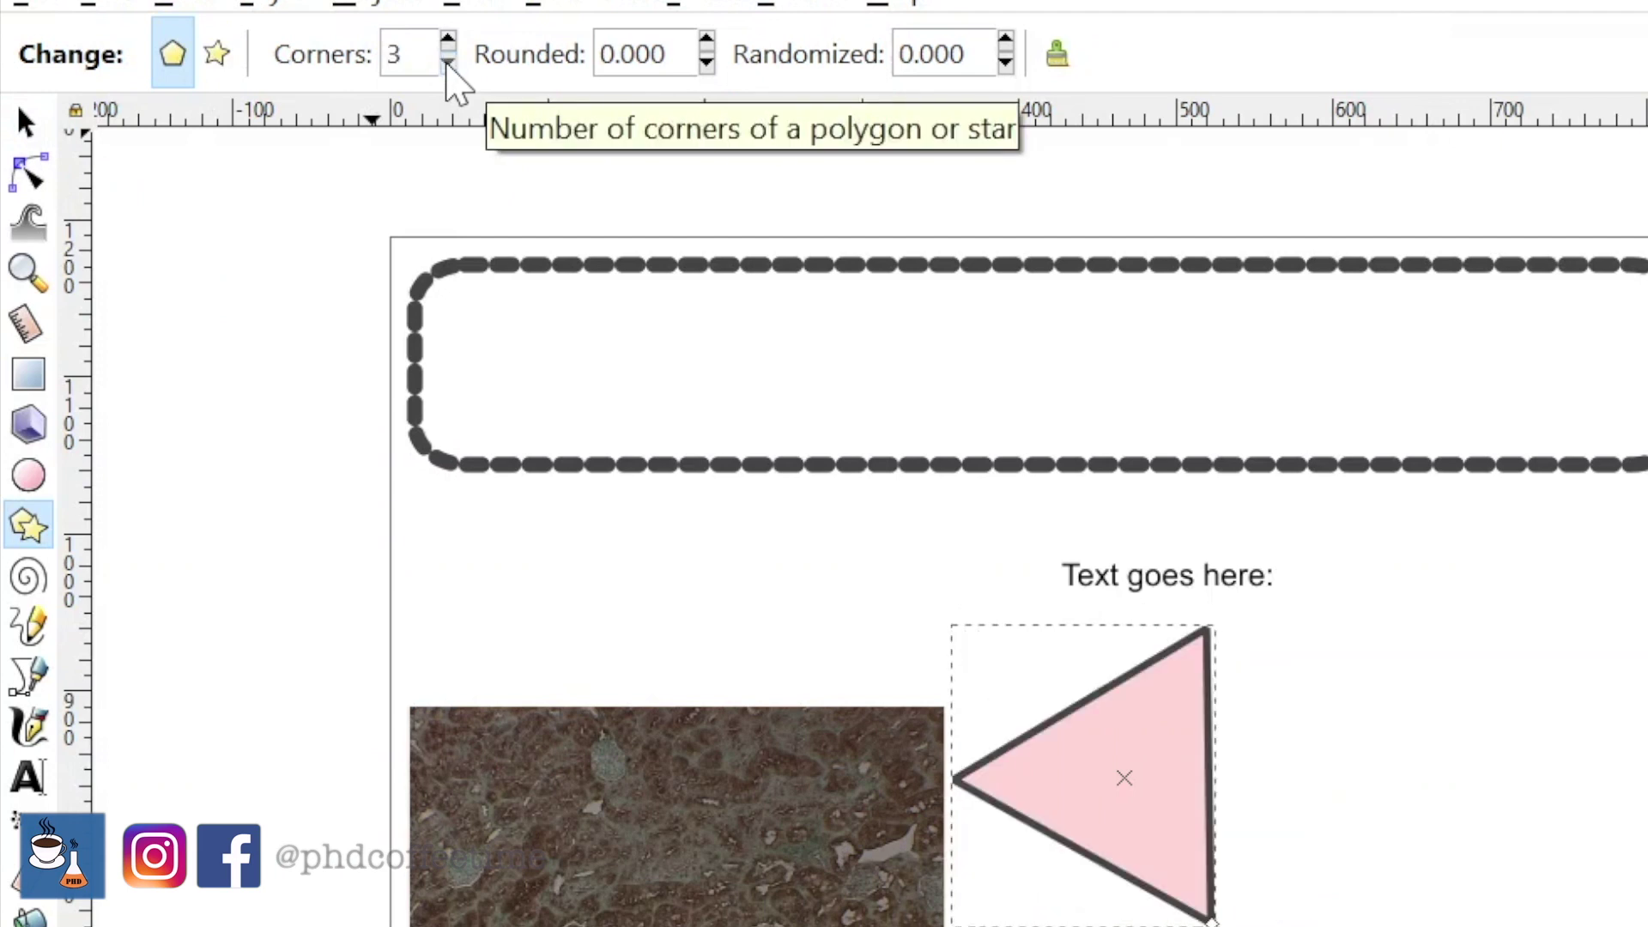
pyautogui.click(447, 40)
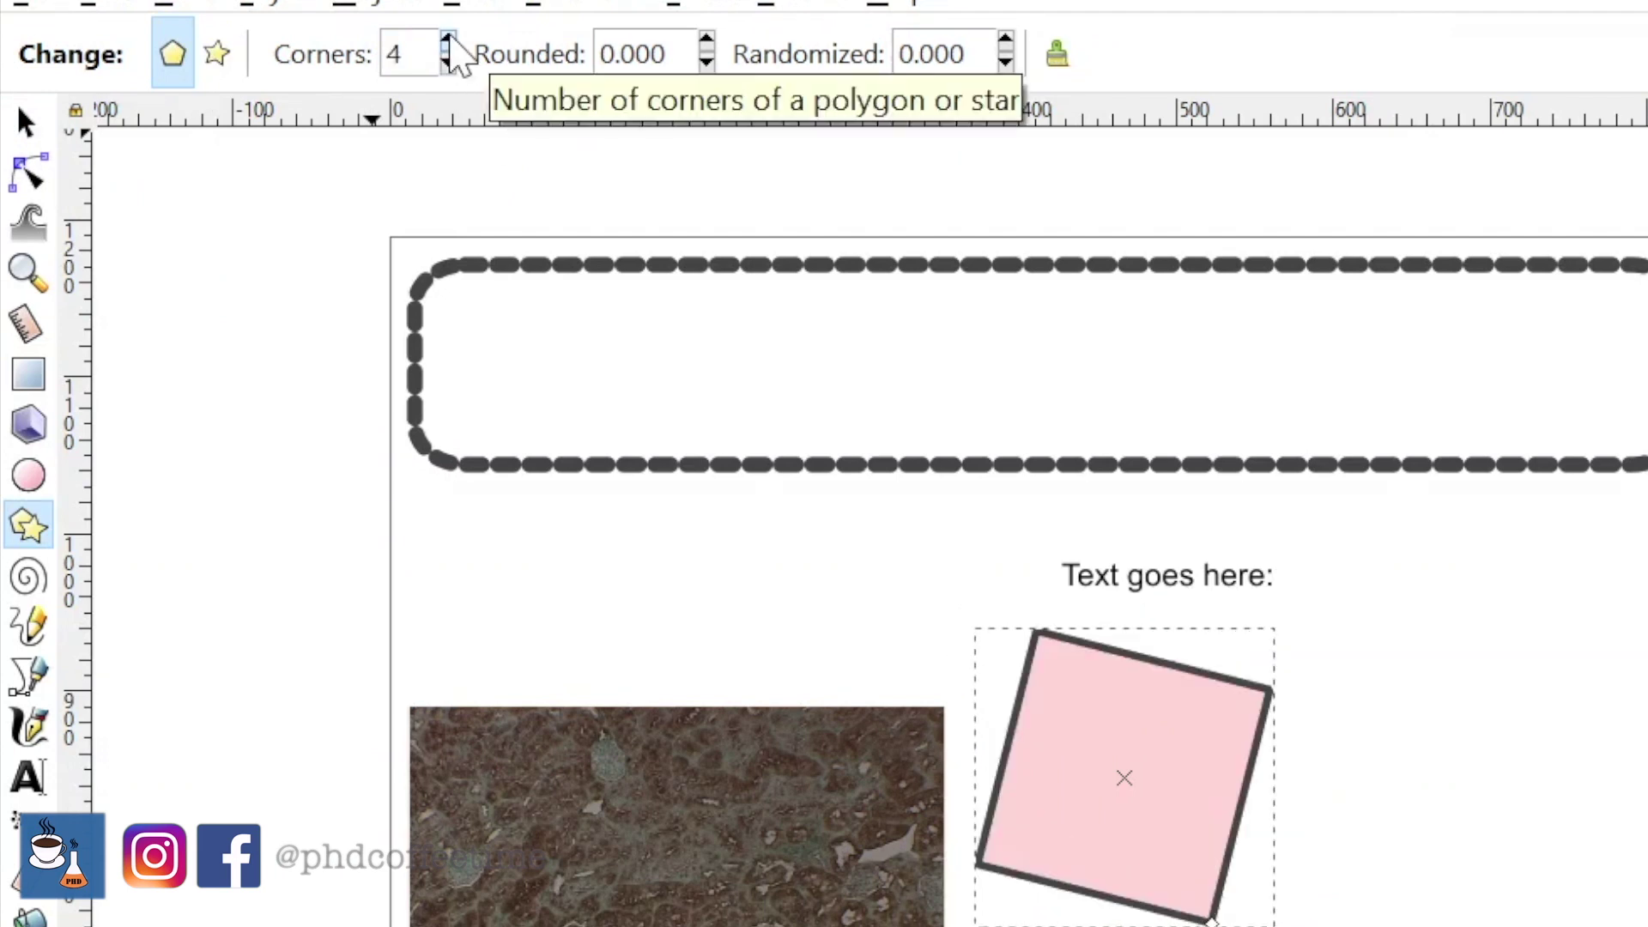
pyautogui.click(448, 39)
pyautogui.click(447, 40)
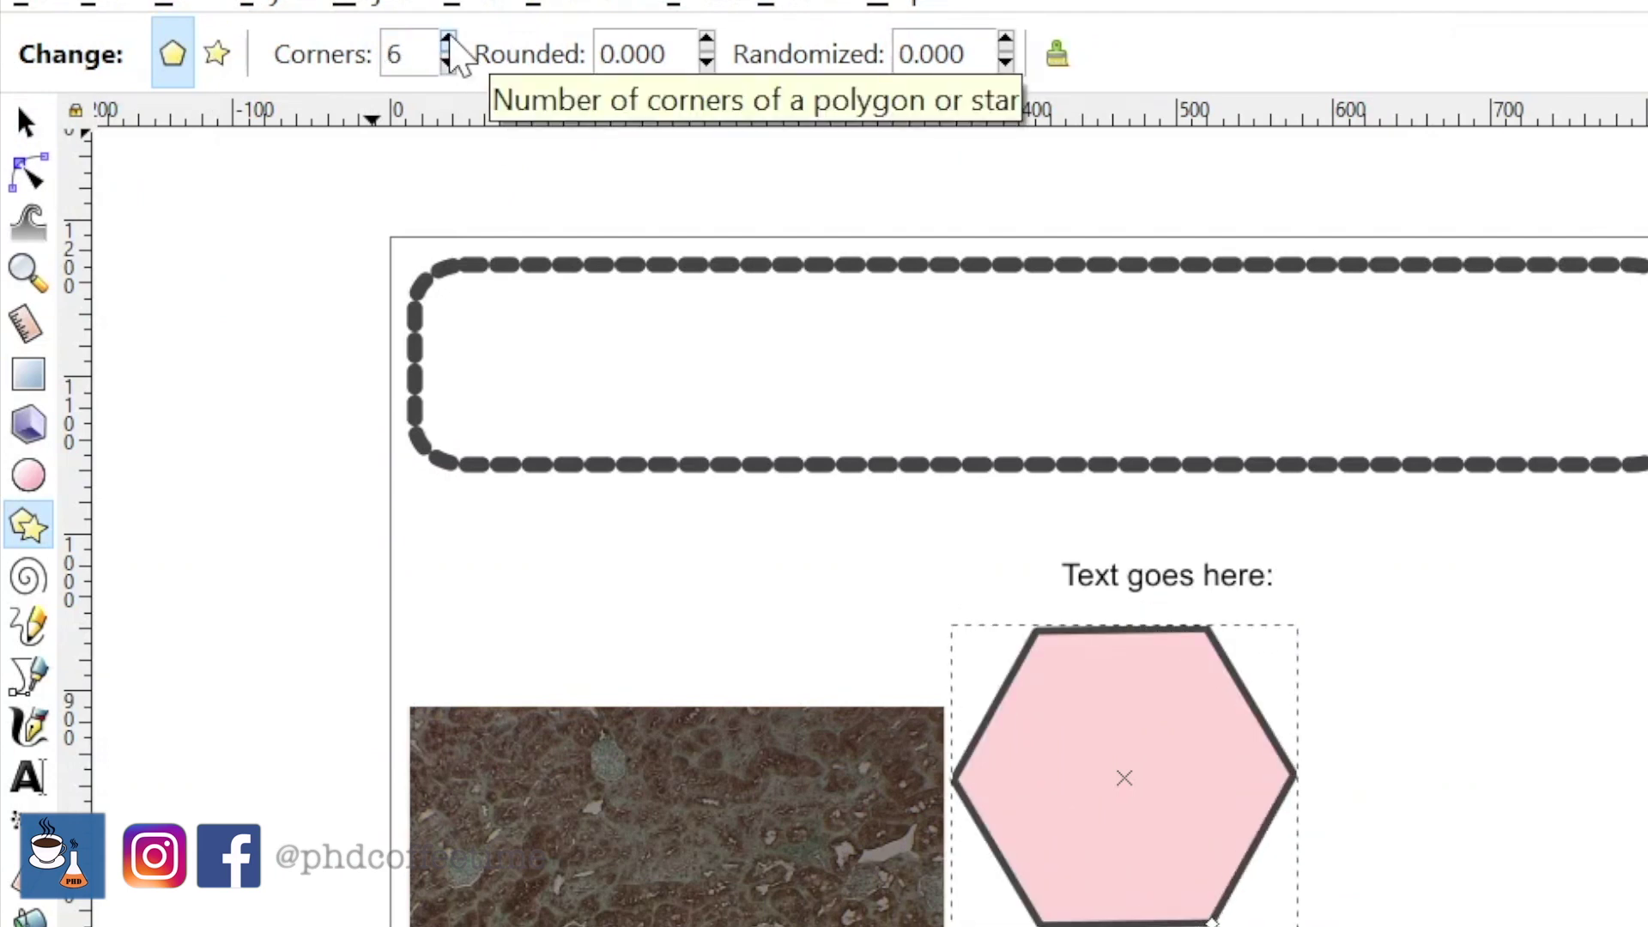
pyautogui.click(447, 39)
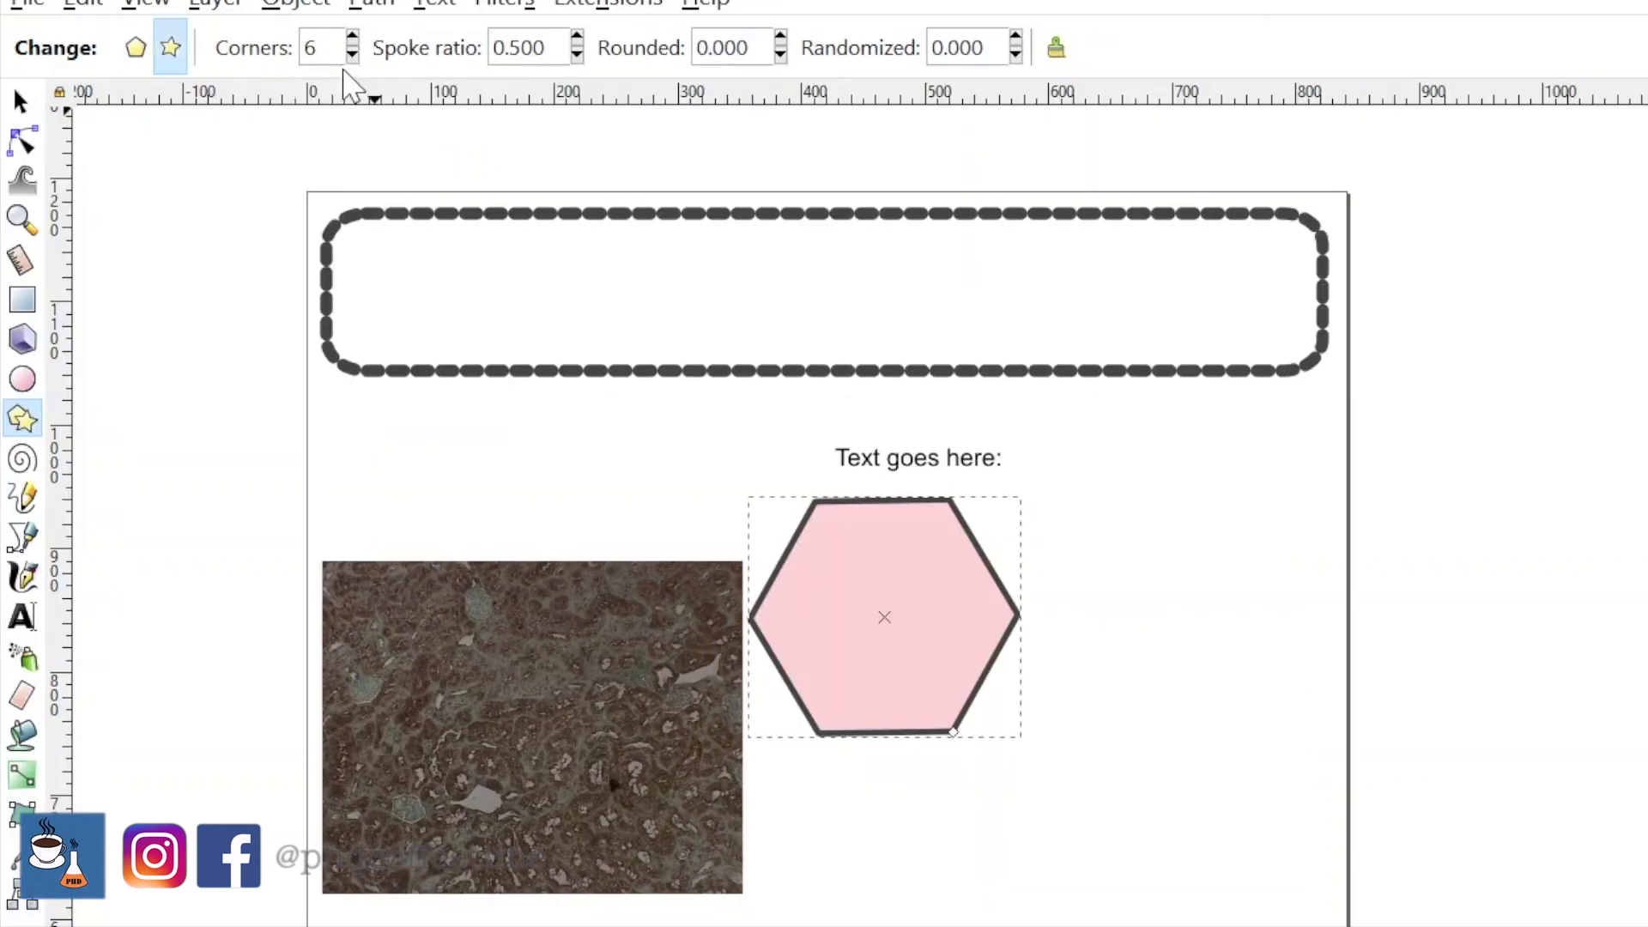
pyautogui.click(352, 54)
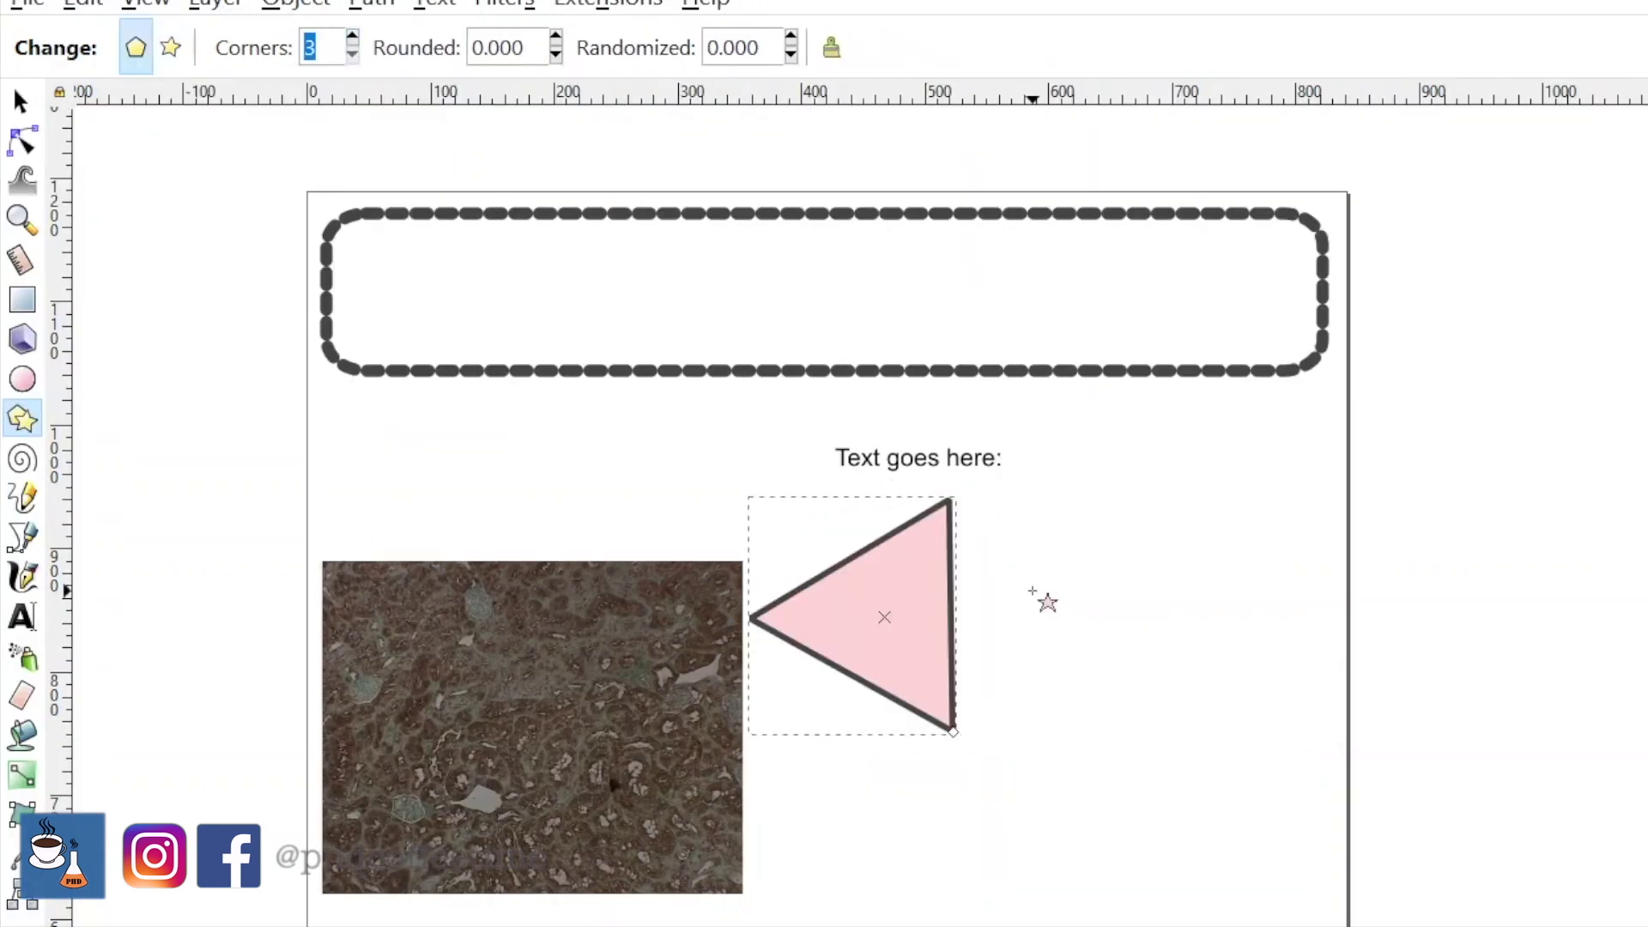
pyautogui.moveTo(1108, 566); pyautogui.dragTo(1153, 680)
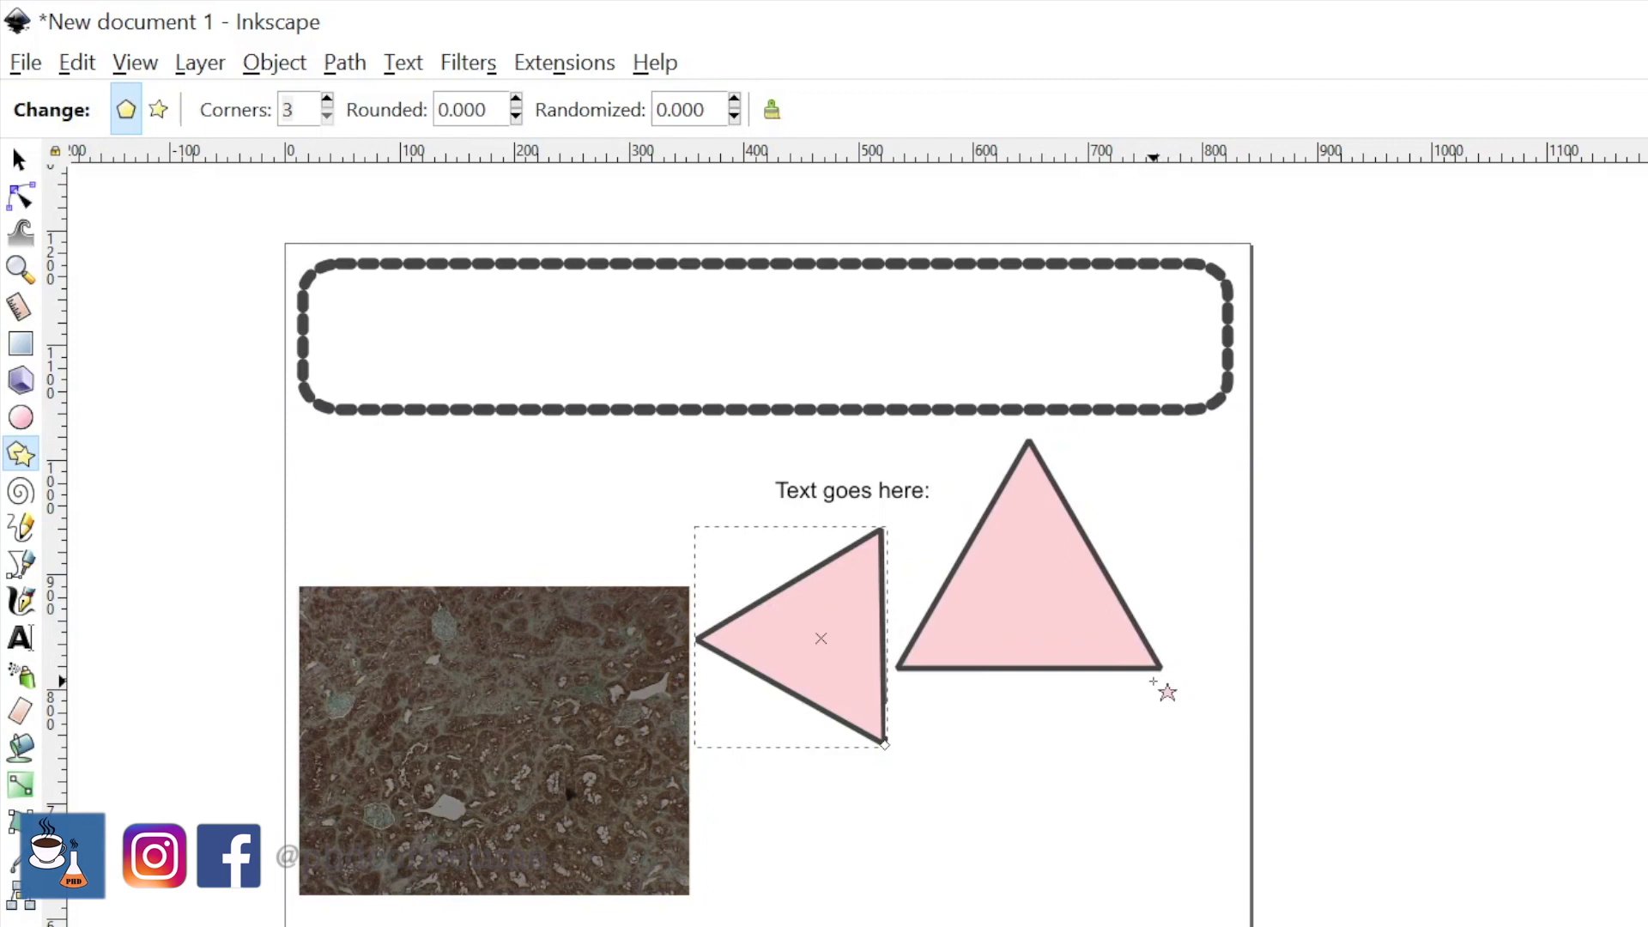
pyautogui.moveTo(1153, 681); pyautogui.dragTo(1153, 681)
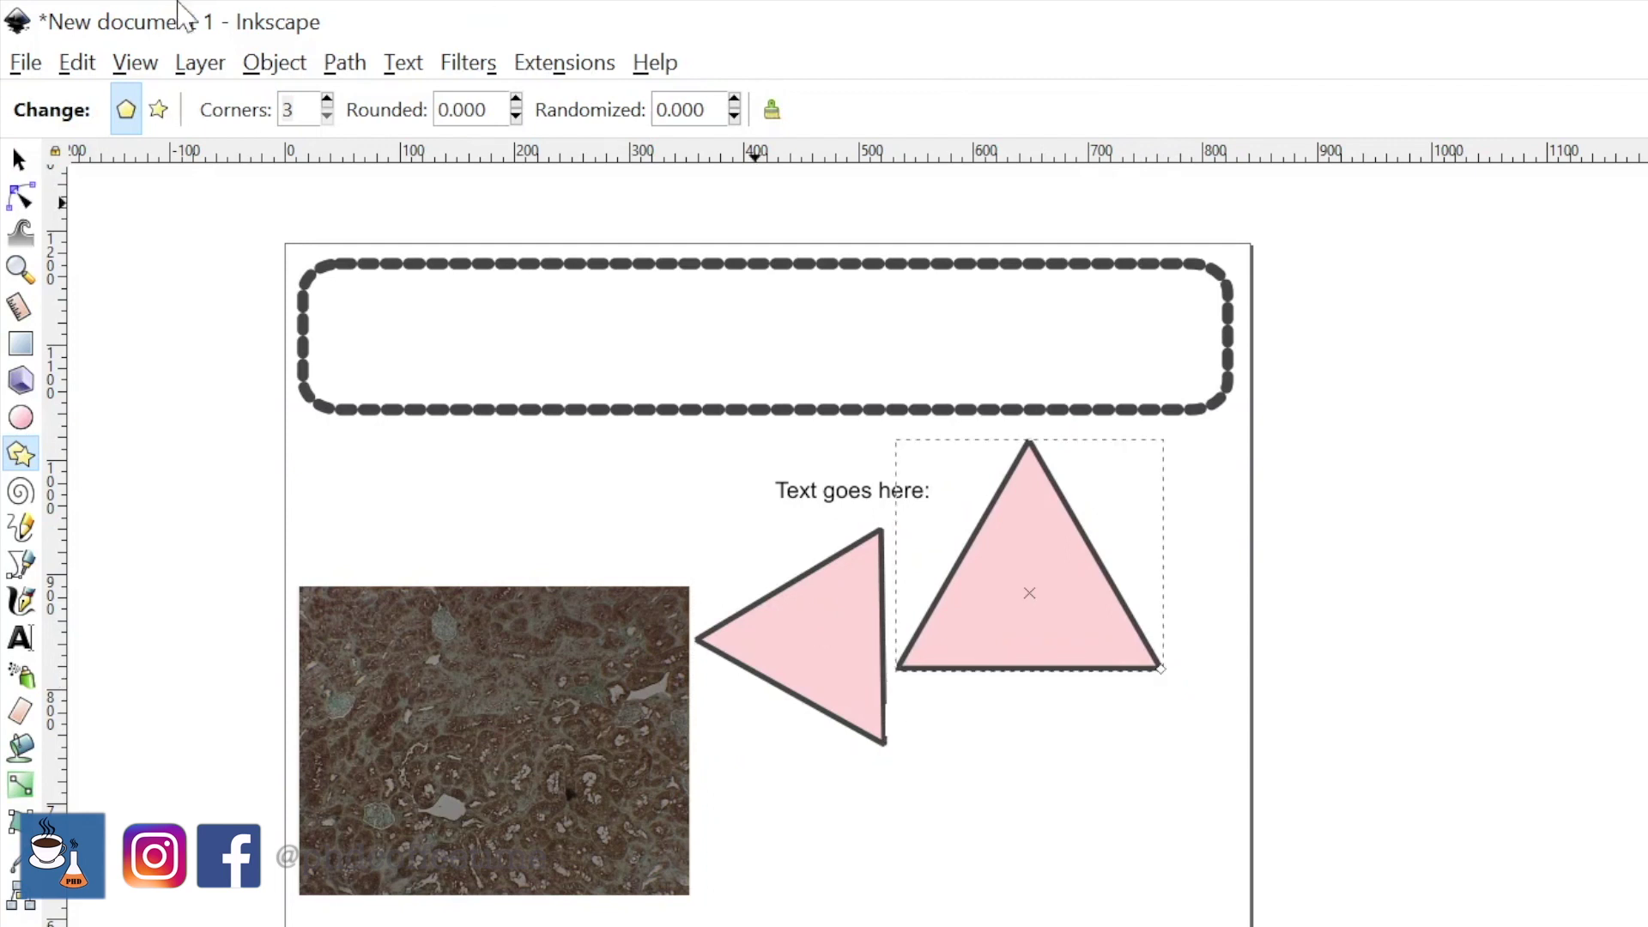
# - Draw neck and rim rectangles above the upright triangle
pyautogui.click(21, 344)
pyautogui.moveTo(987, 337)
pyautogui.mouseDown()
pyautogui.moveTo(1020, 491)
pyautogui.moveTo(1069, 510)
pyautogui.mouseUp()
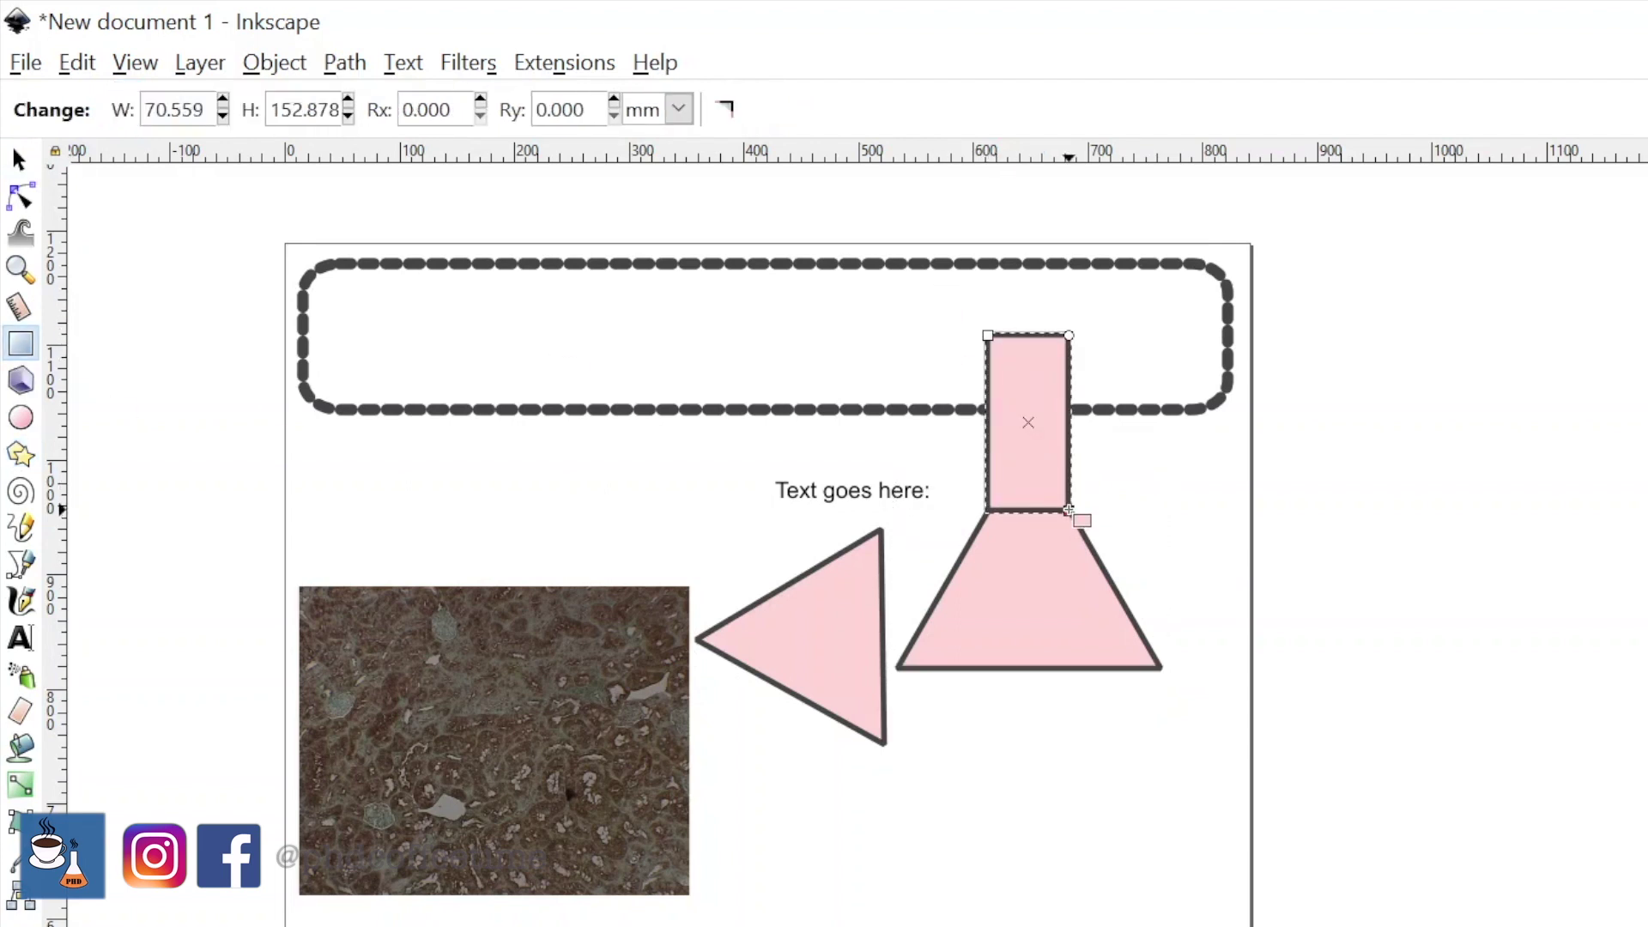
pyautogui.moveTo(963, 323); pyautogui.dragTo(1089, 352)
# - Centre the triangle, neck and rim on one vertical axis and move them lower right
pyautogui.press('s')
pyautogui.click(1030, 600)
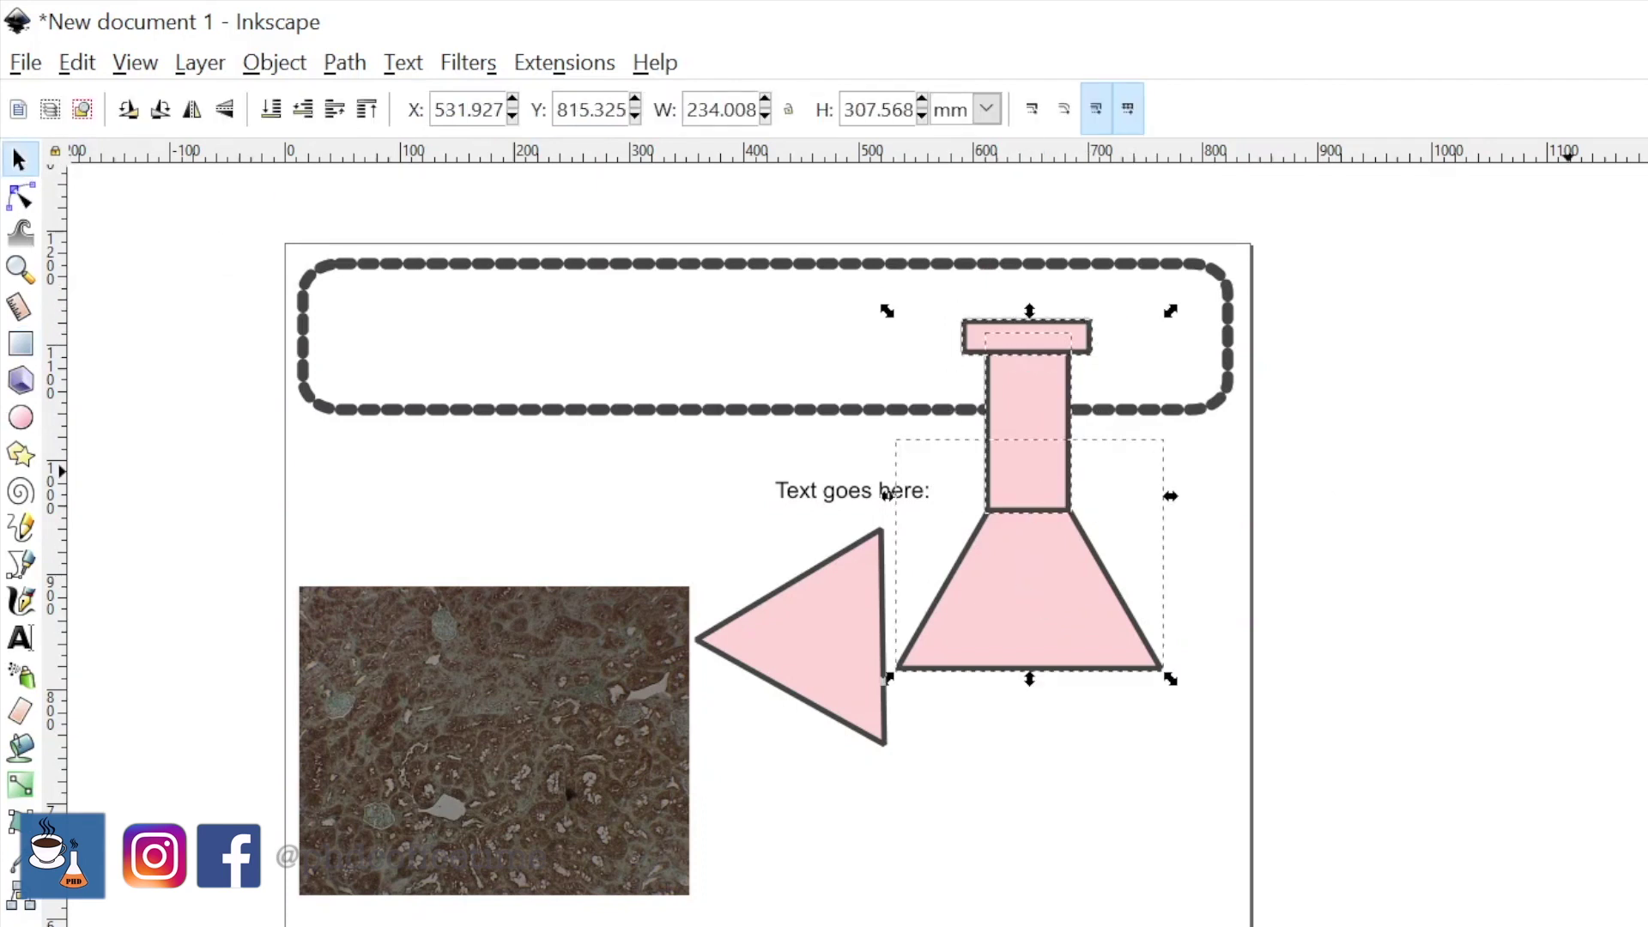
pyautogui.hotkey('ctrl', 'shift', 'a')
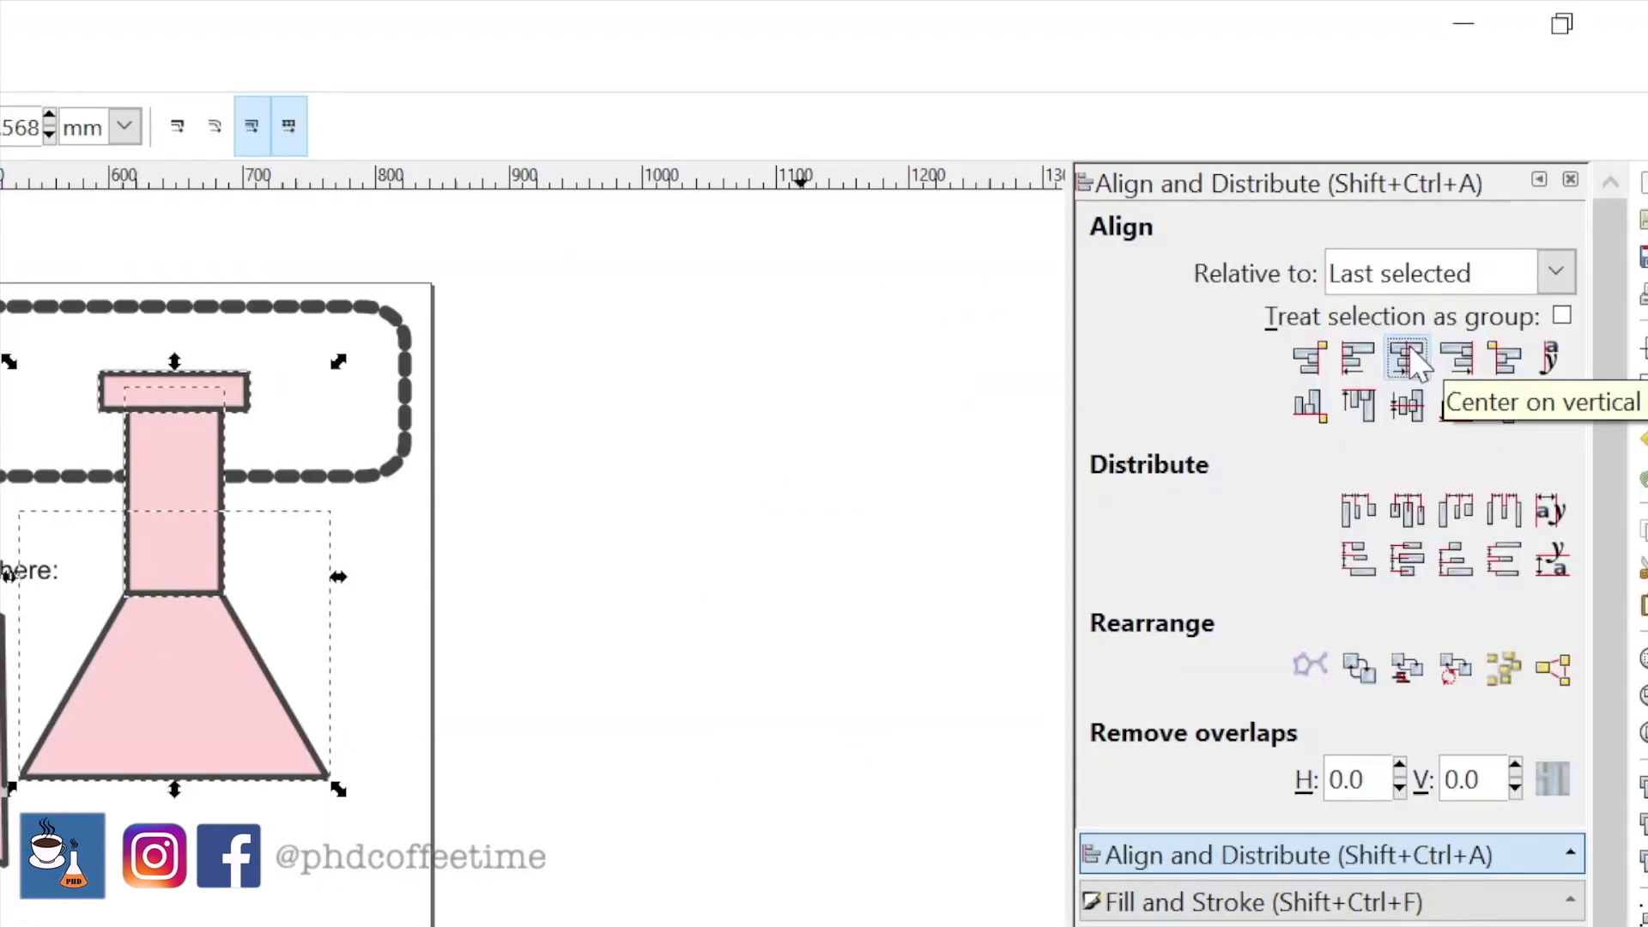
pyautogui.click(1408, 359)
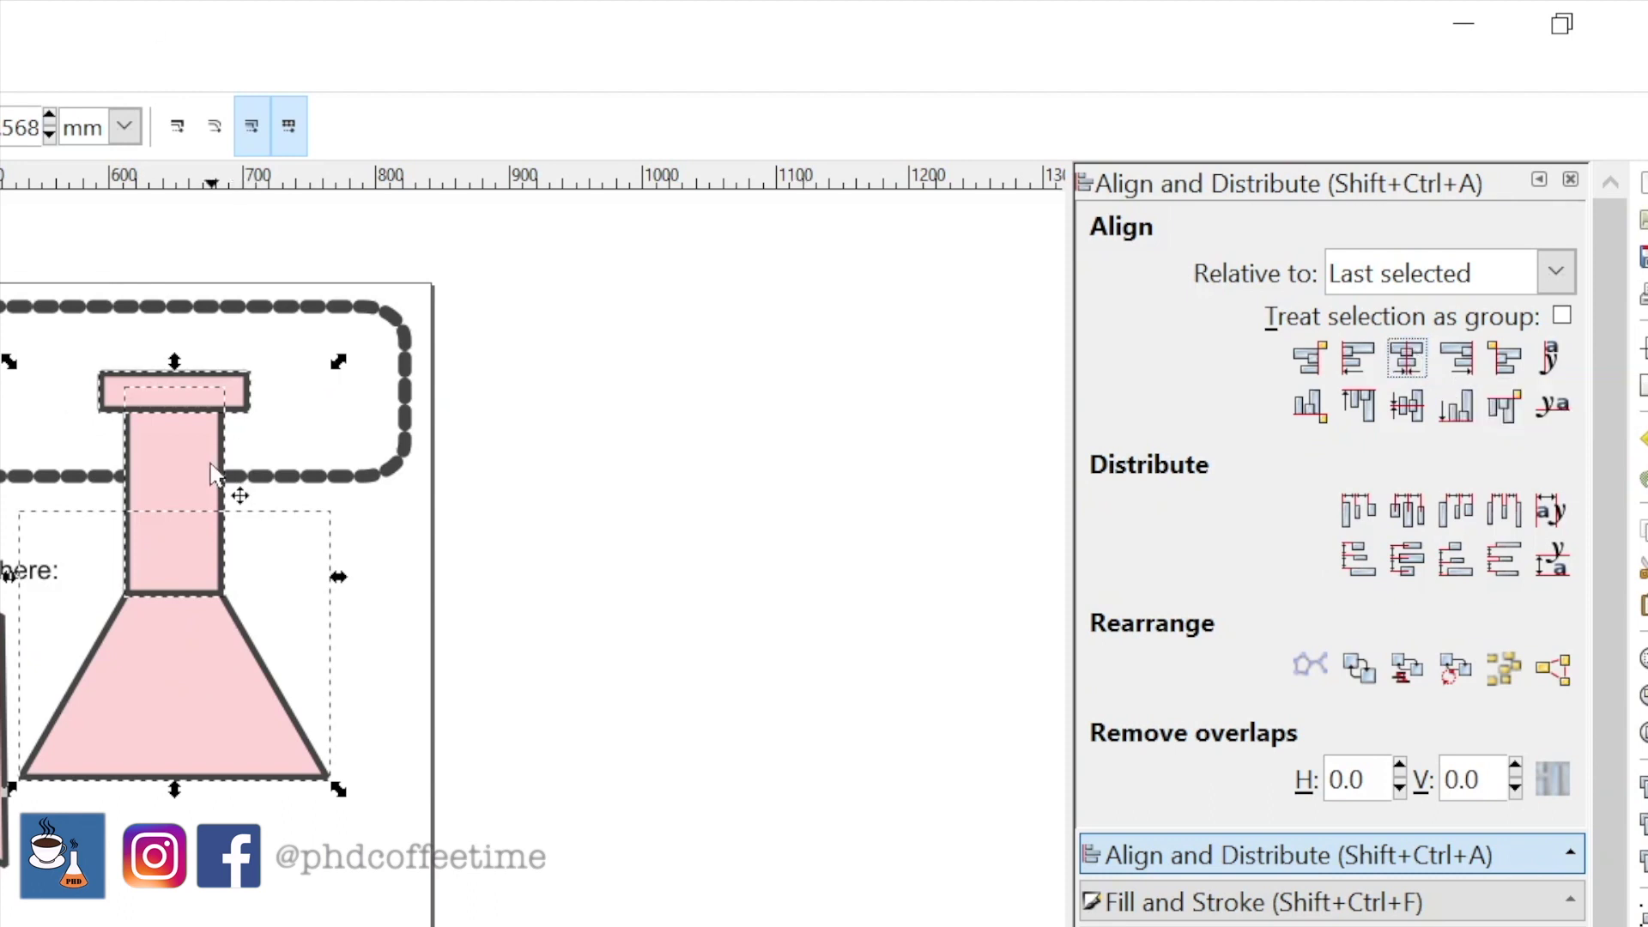
pyautogui.press('r')
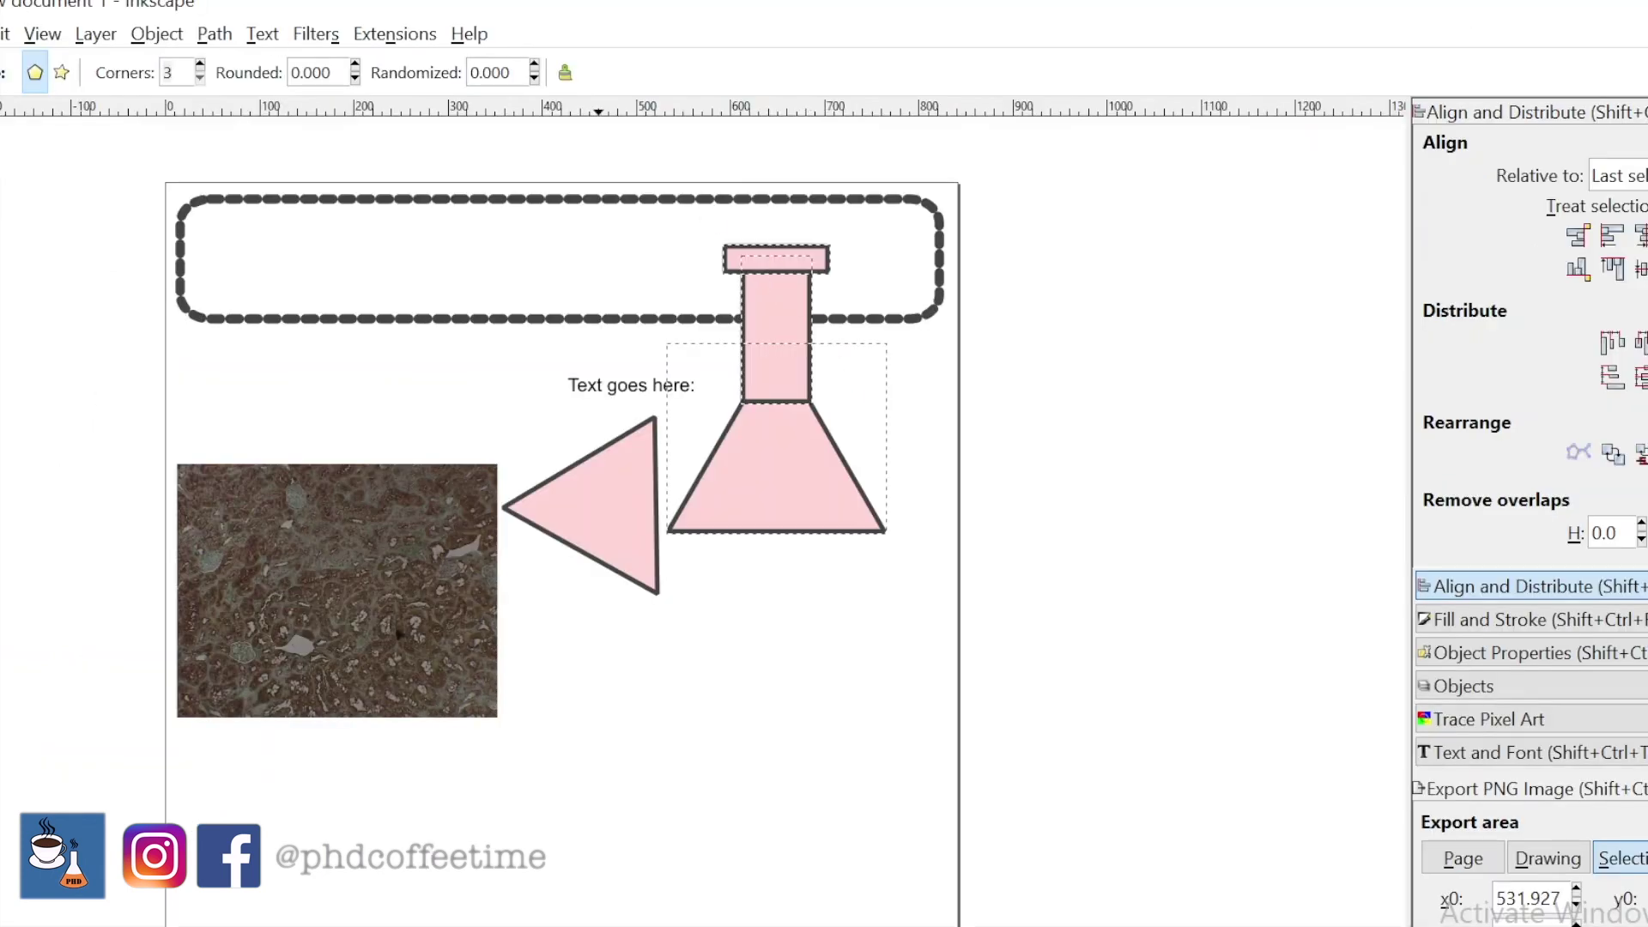
pyautogui.press('s')
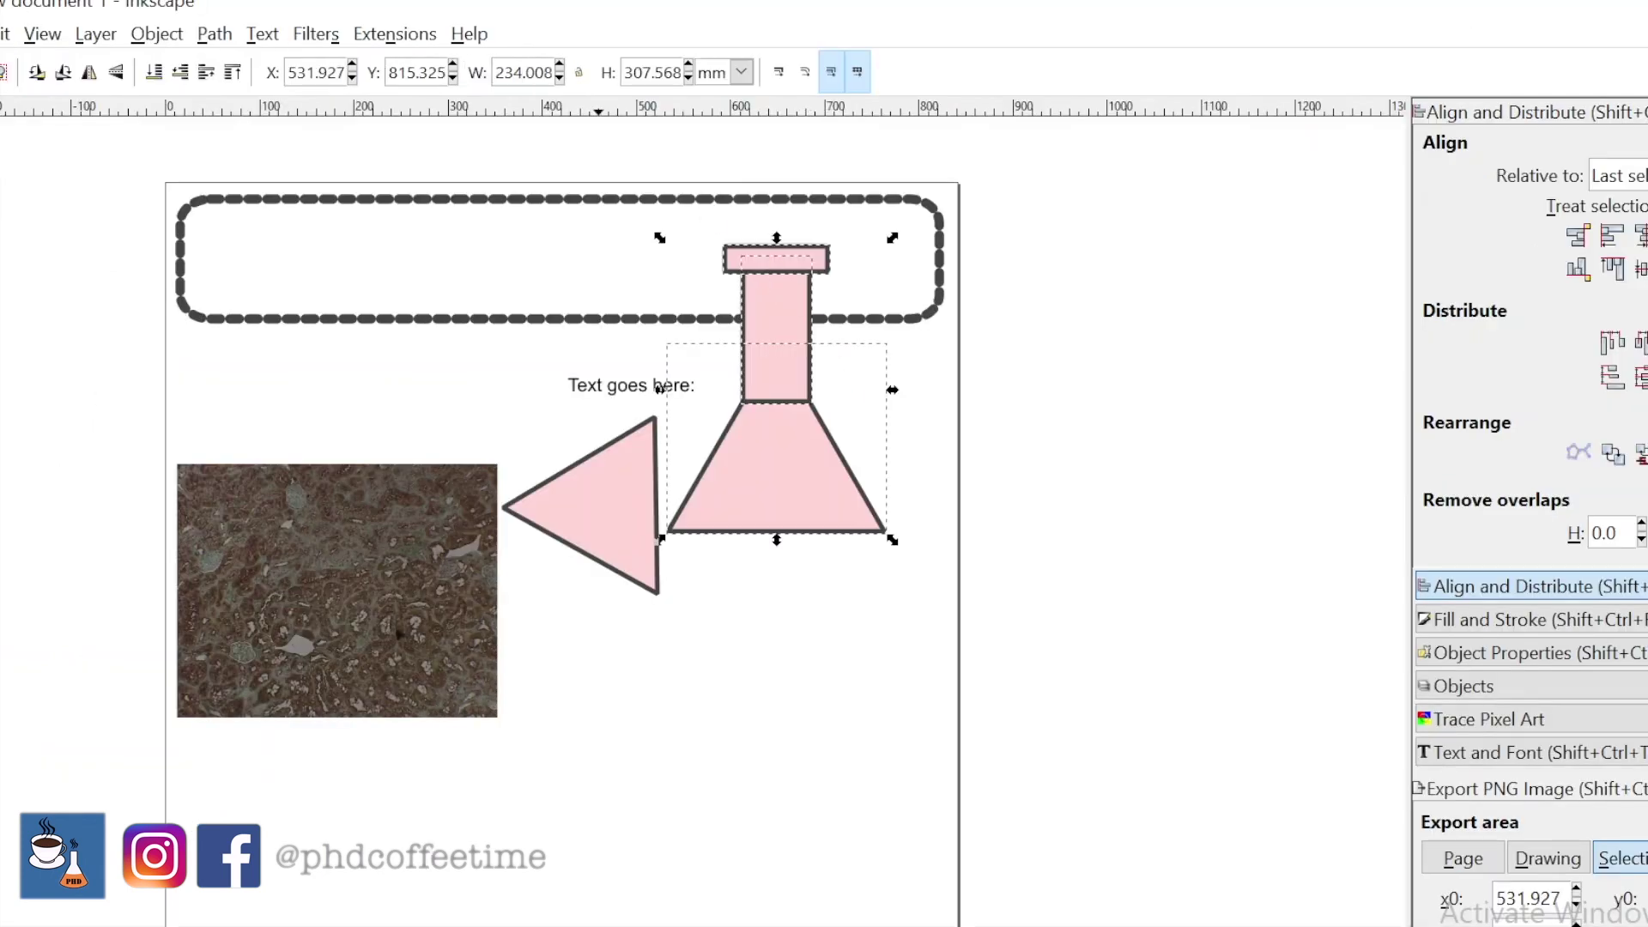
pyautogui.click(795, 259)
pyautogui.moveTo(798, 280); pyautogui.dragTo(837, 547)
# - Union the three pieces into a single flask shape
pyautogui.click(215, 35)
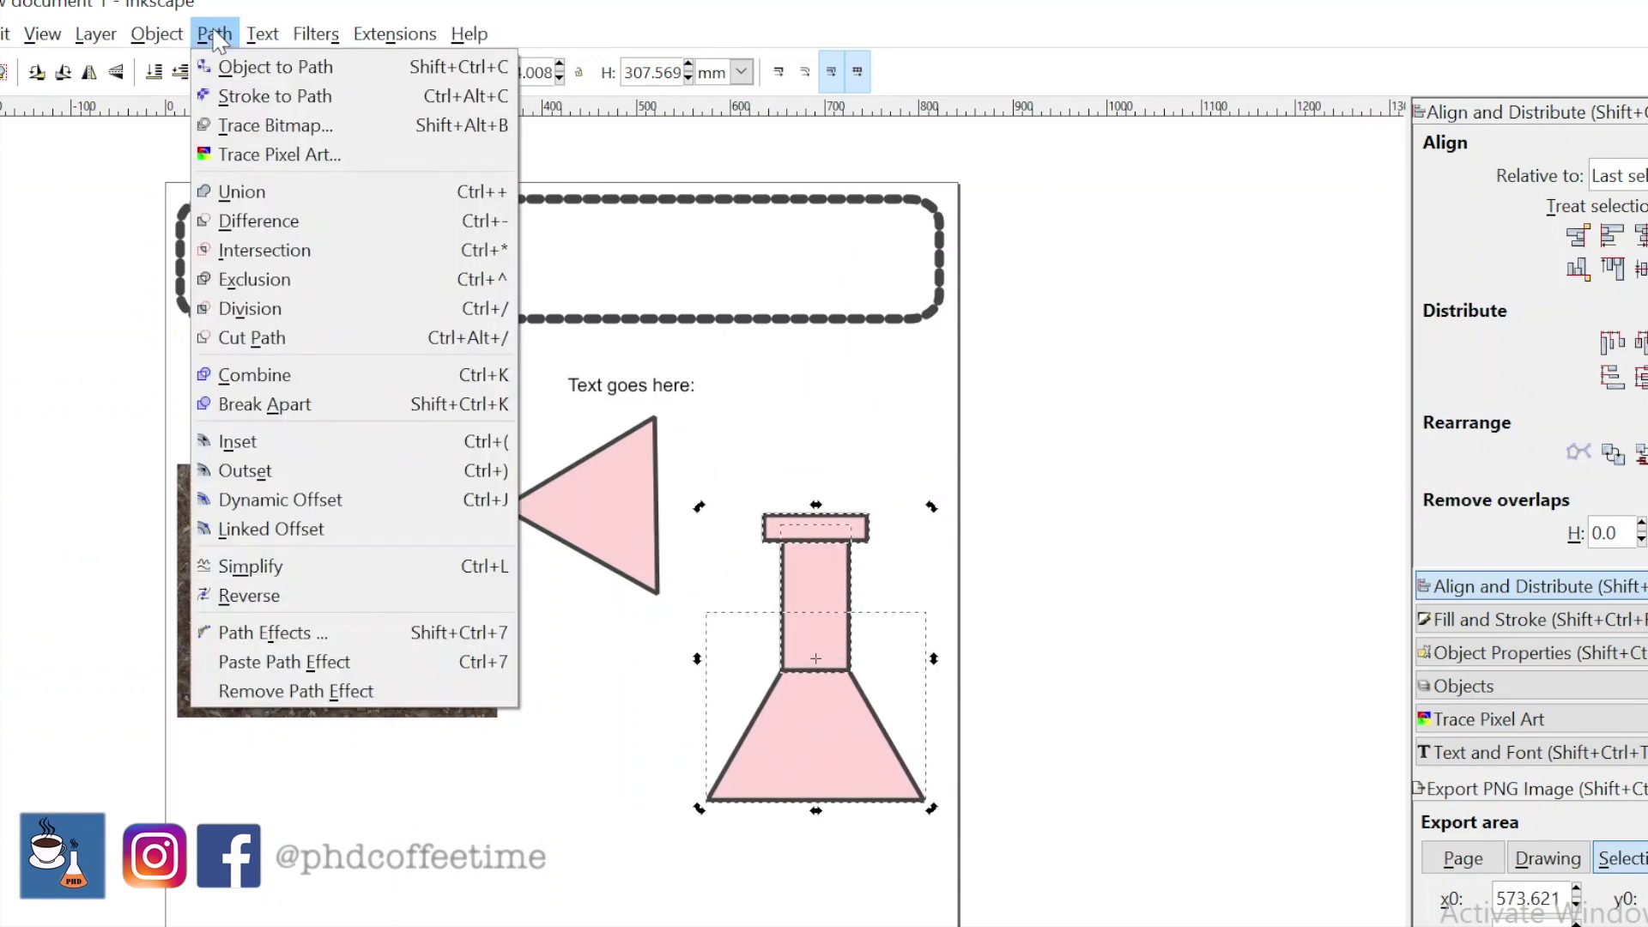
pyautogui.click(286, 192)
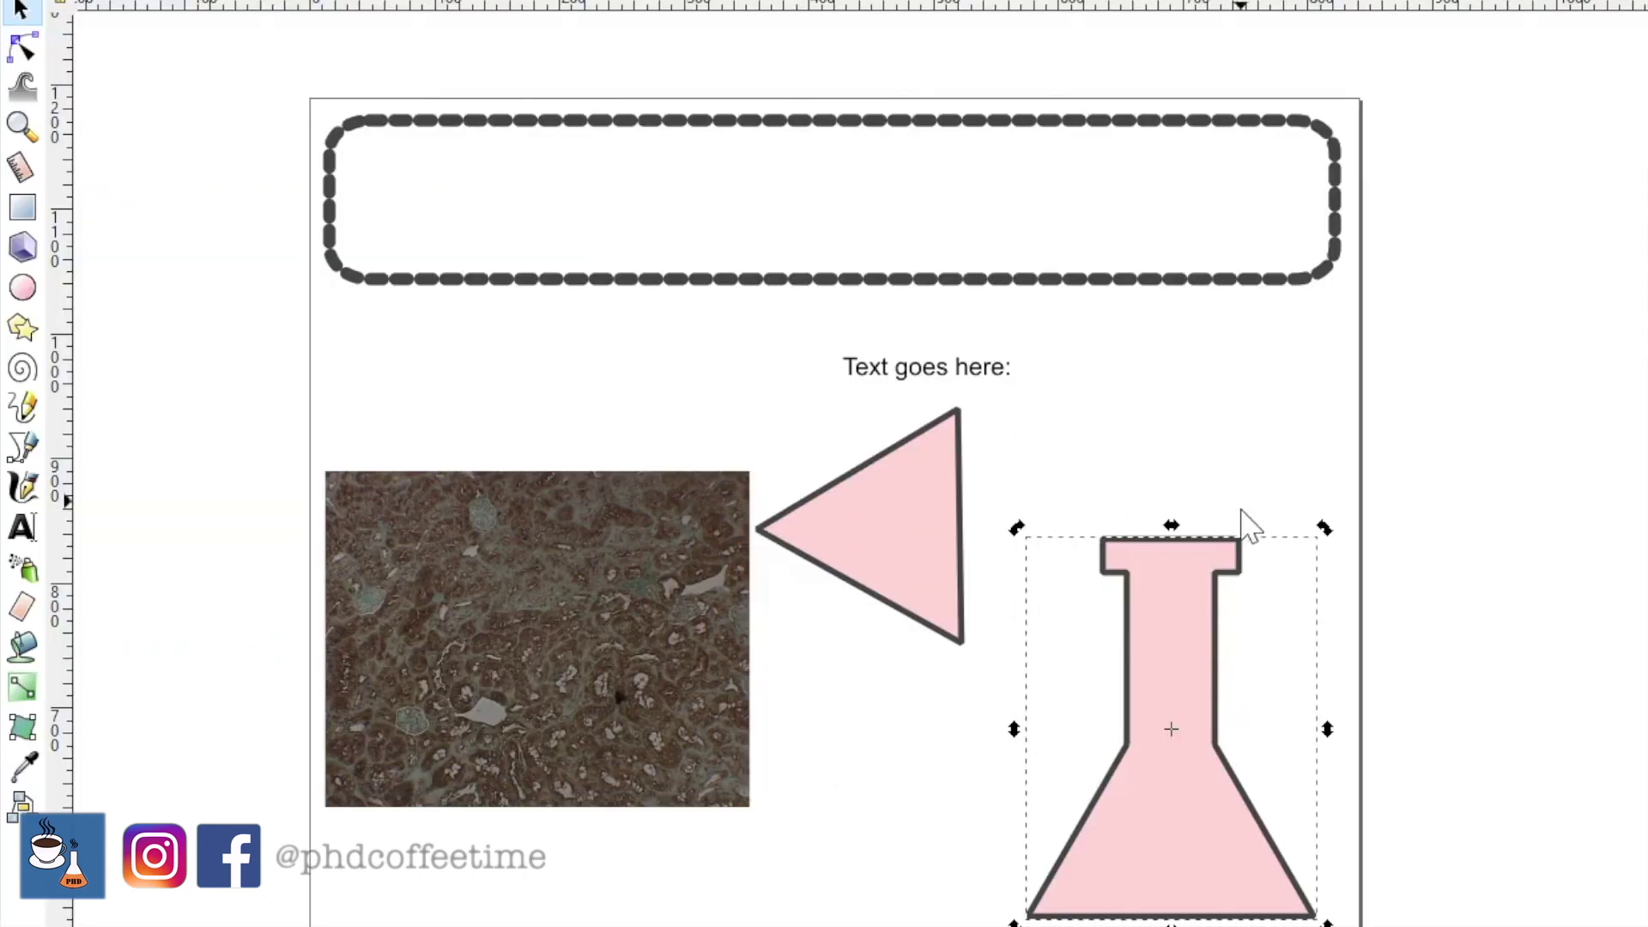
pyautogui.click(26, 80)
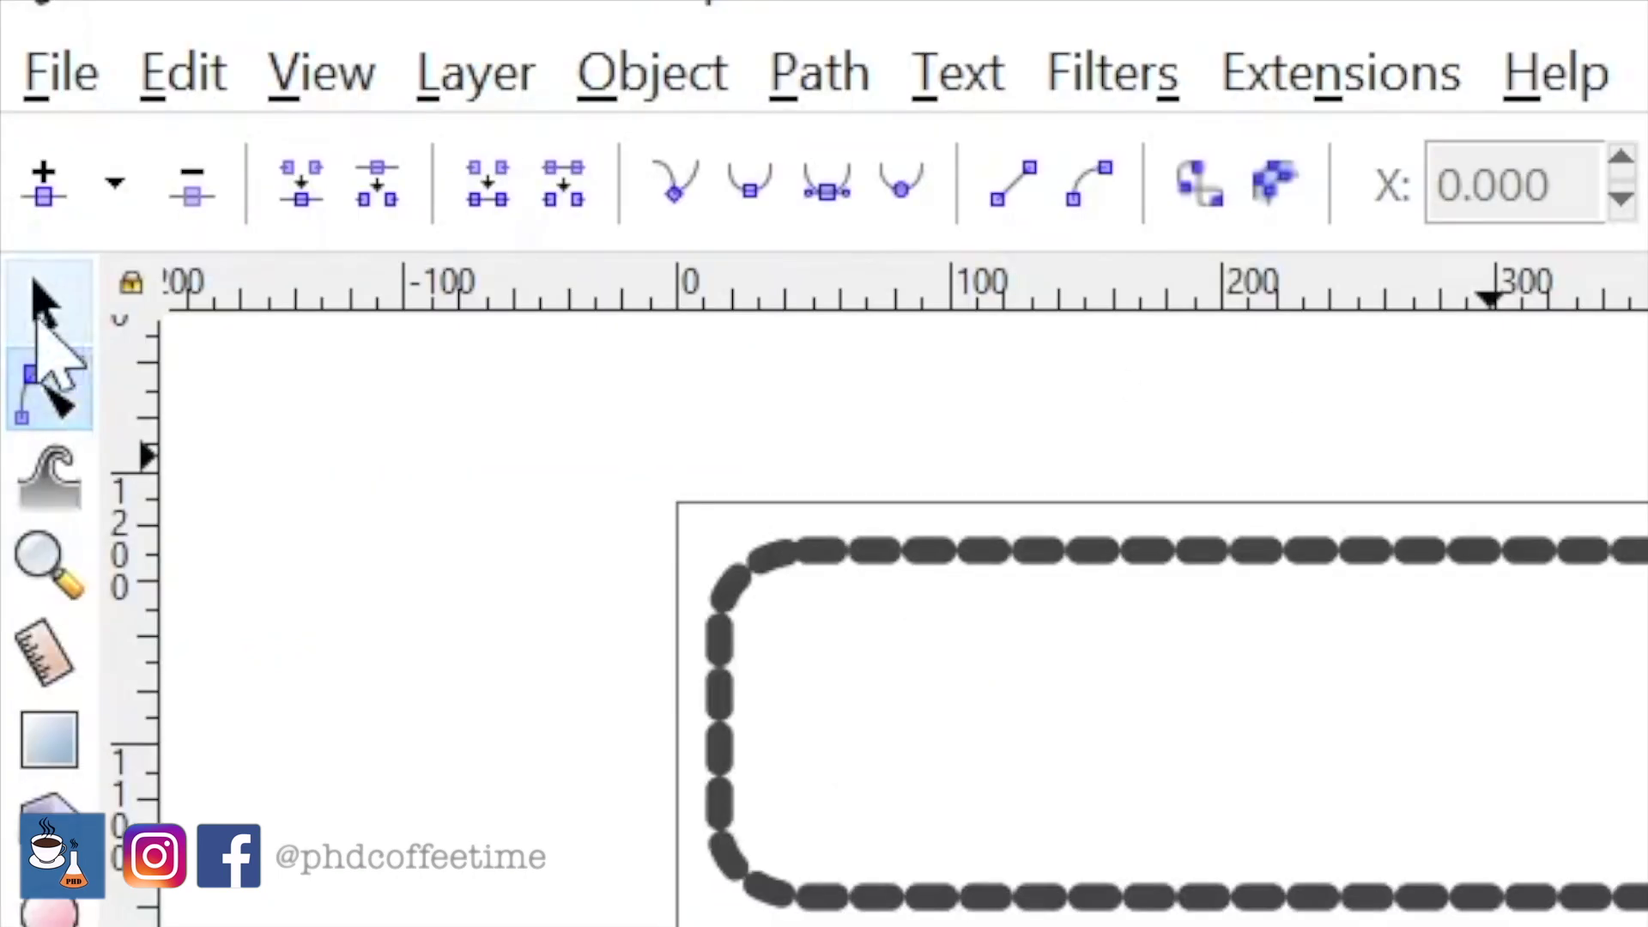
# - Make both bottom corner nodes symmetric and flatten their handles into a rounded flat base
pyautogui.click(39, 319)
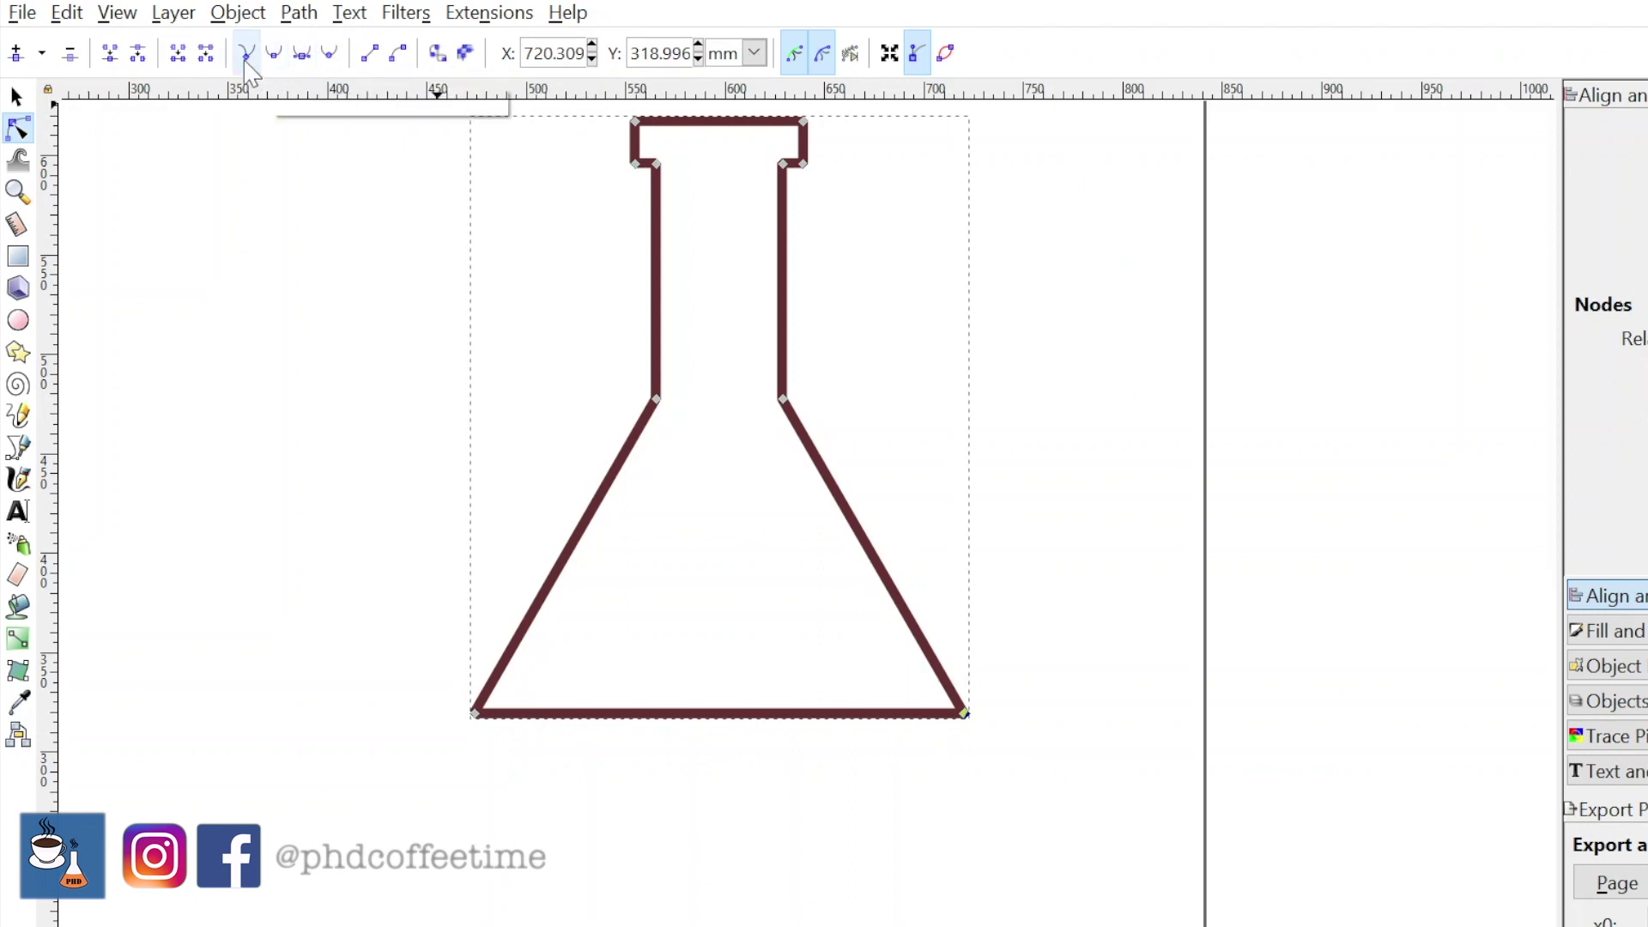
pyautogui.click(301, 55)
pyautogui.click(474, 714)
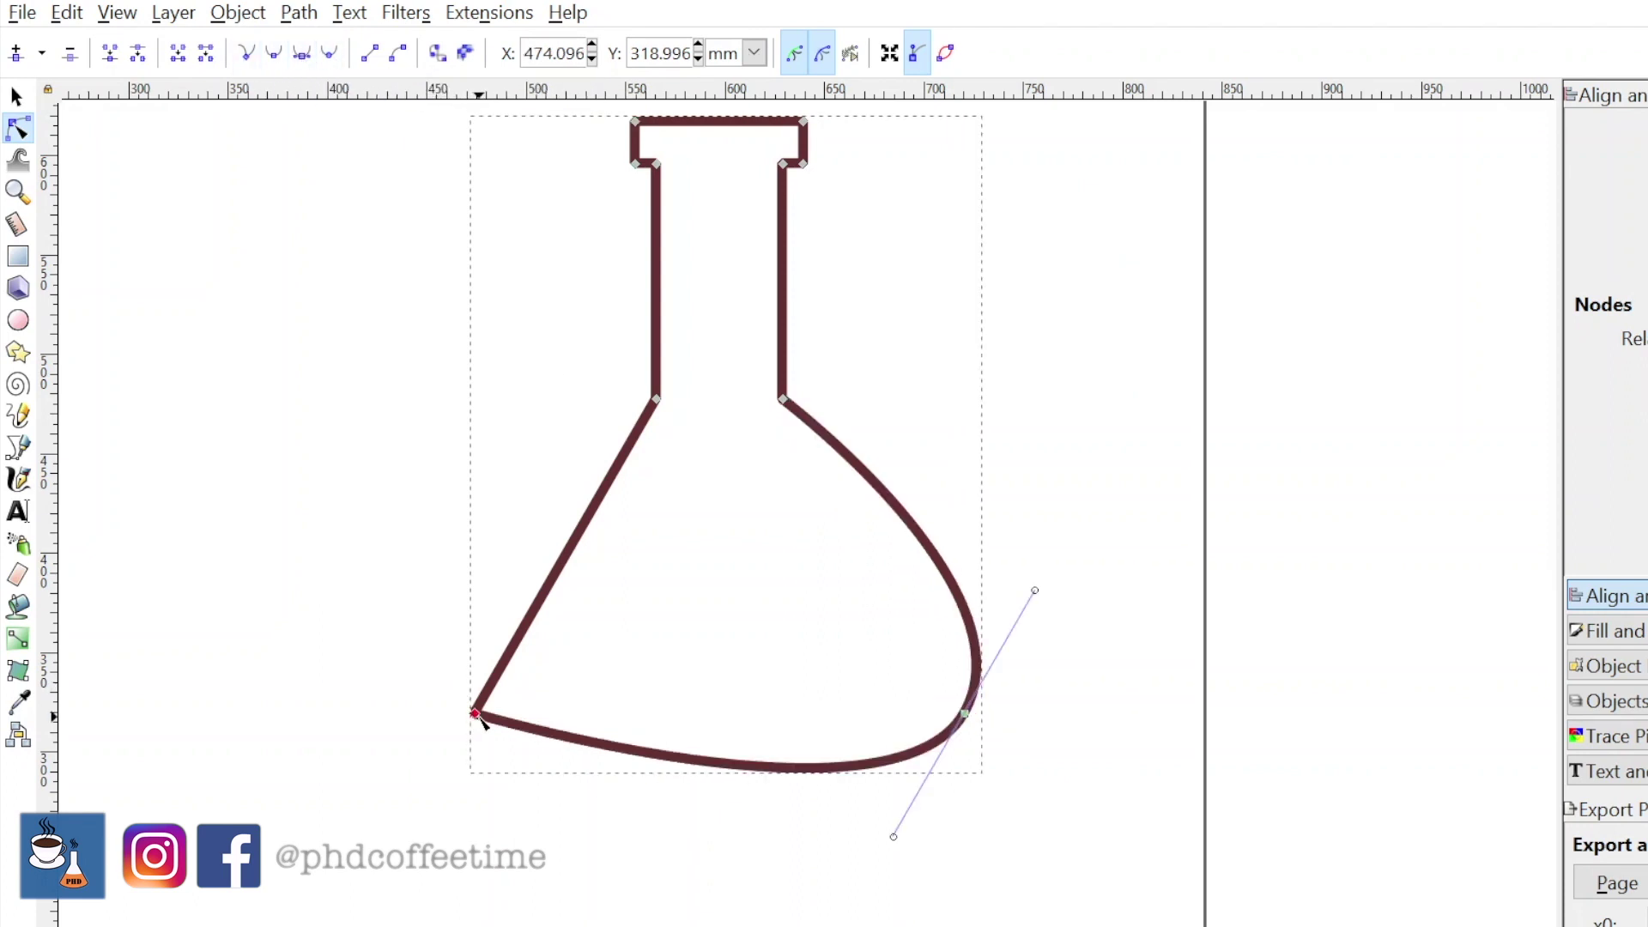
pyautogui.click(302, 54)
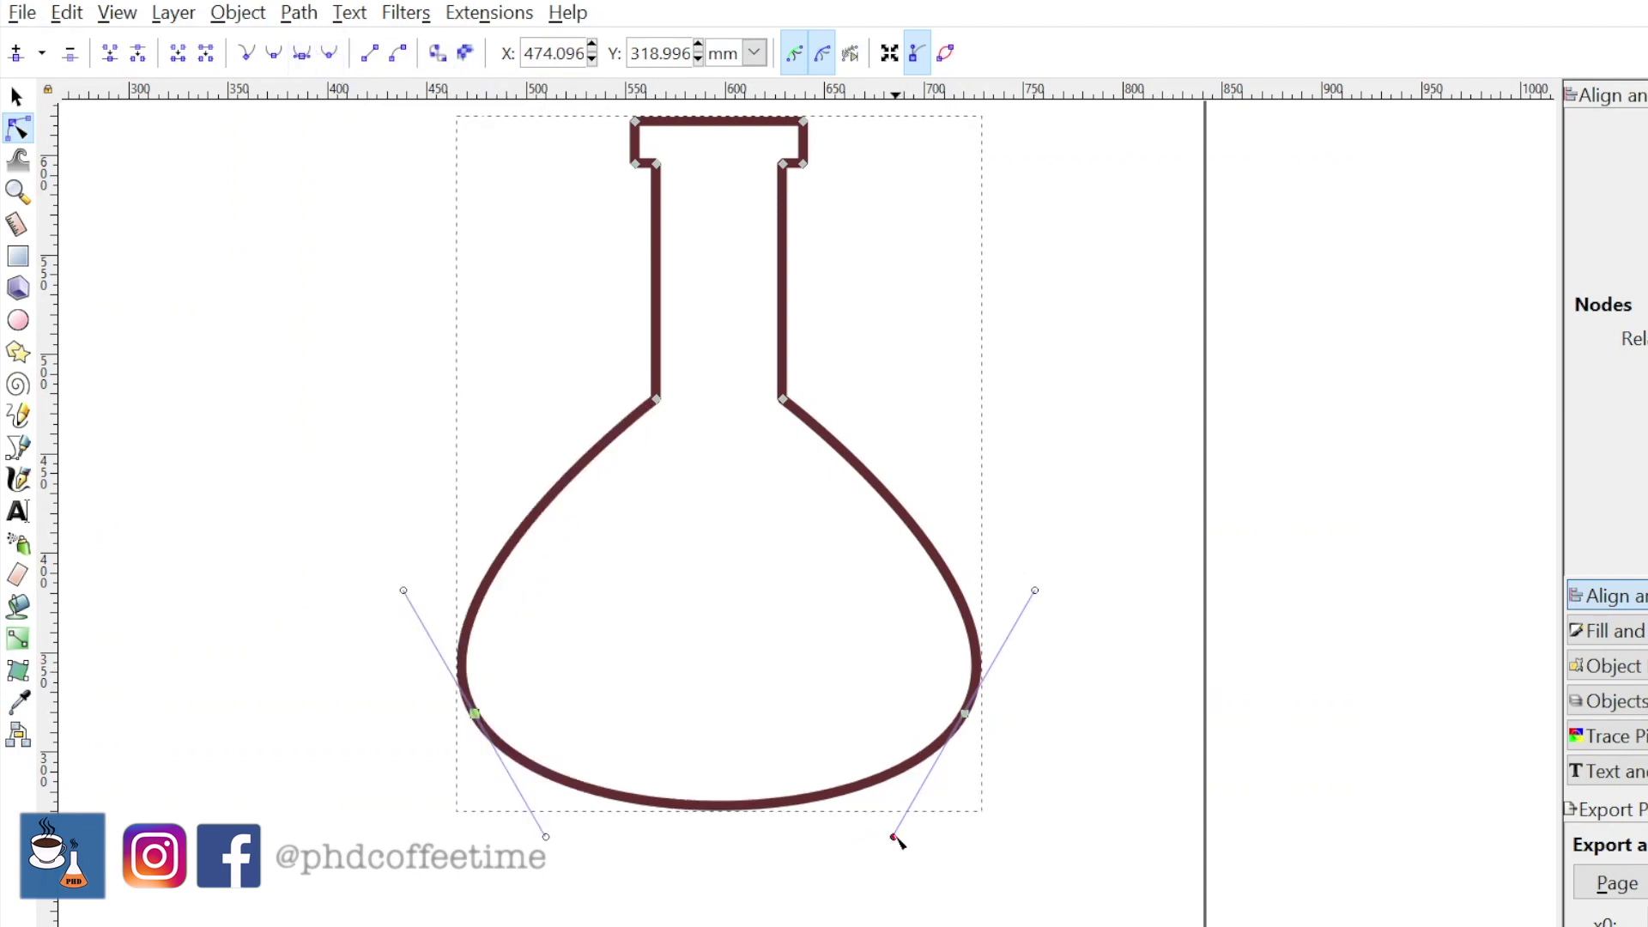
pyautogui.moveTo(897, 839); pyautogui.dragTo(828, 713)
pyautogui.moveTo(548, 839); pyautogui.dragTo(637, 717)
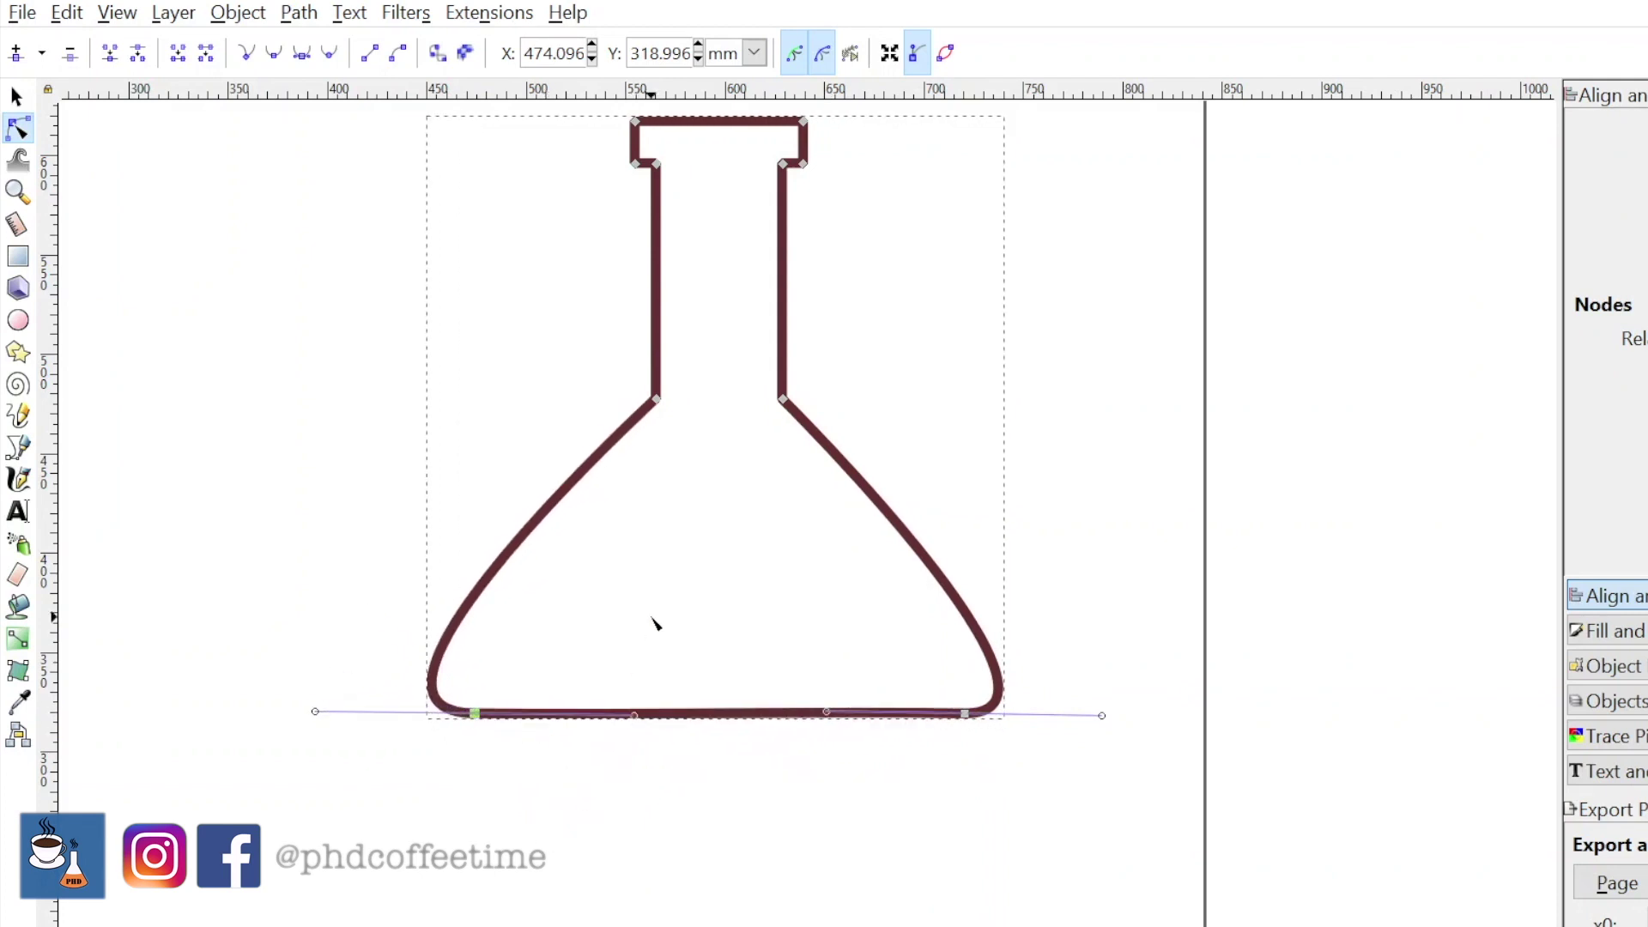
pyautogui.scroll(5, 655, 624)
pyautogui.press('s')
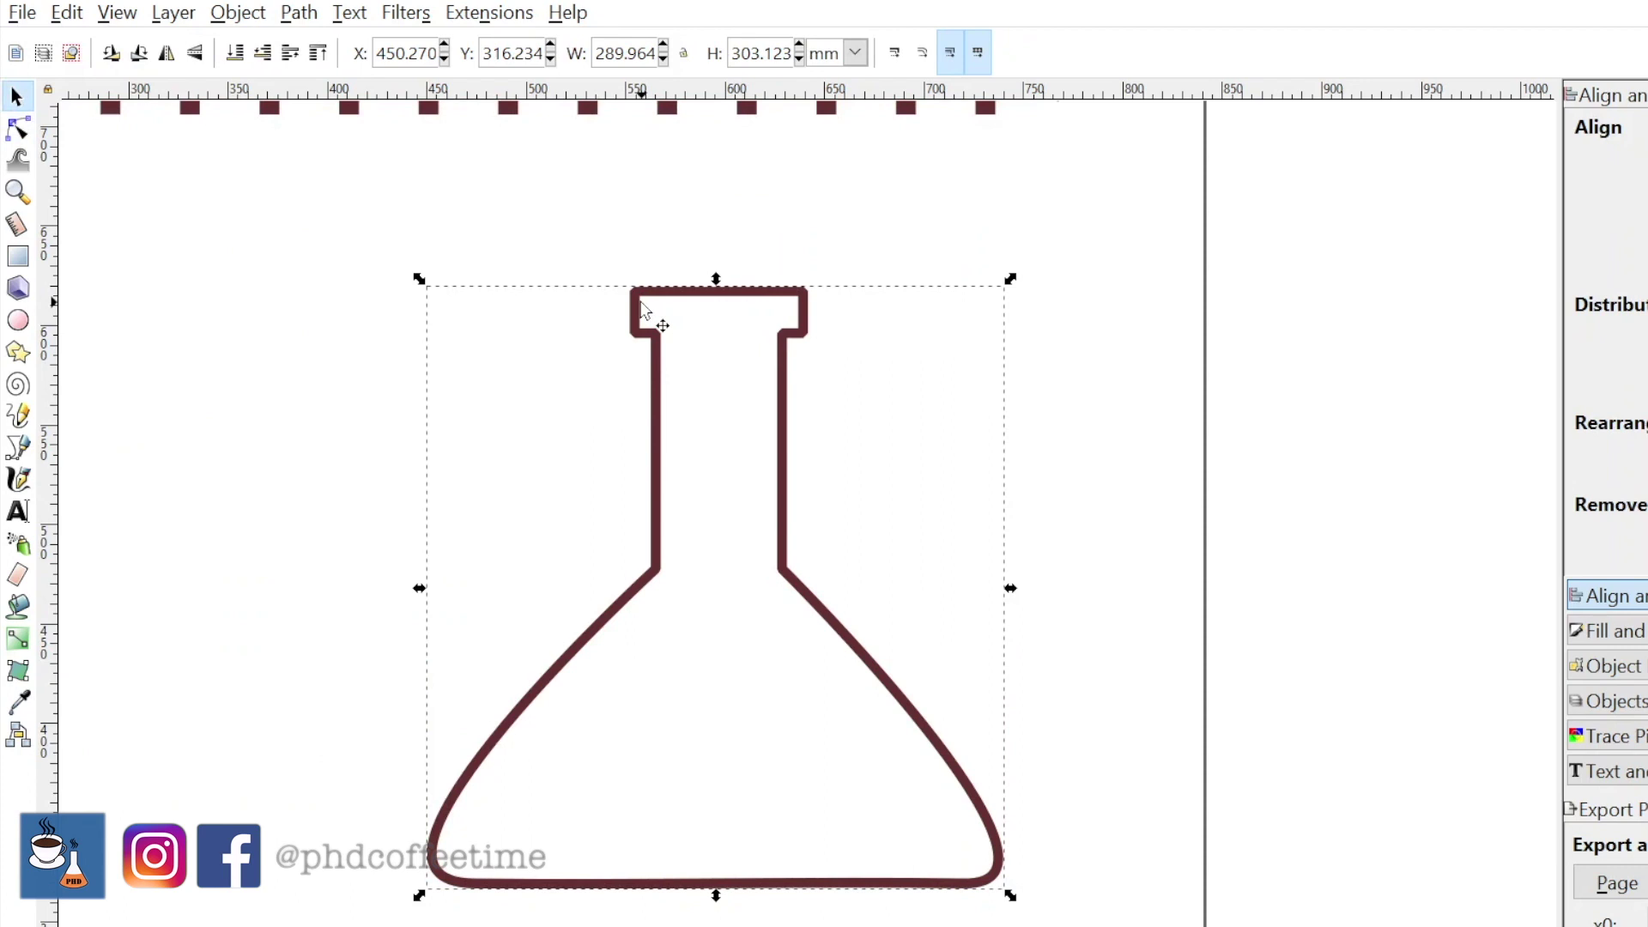
# - Cover the top of the flask copy with a rectangle and select both shapes
pyautogui.moveTo(642, 309); pyautogui.dragTo(441, 736)
pyautogui.scroll(-10, 1280, 626)
pyautogui.scroll(-1, 753, 740)
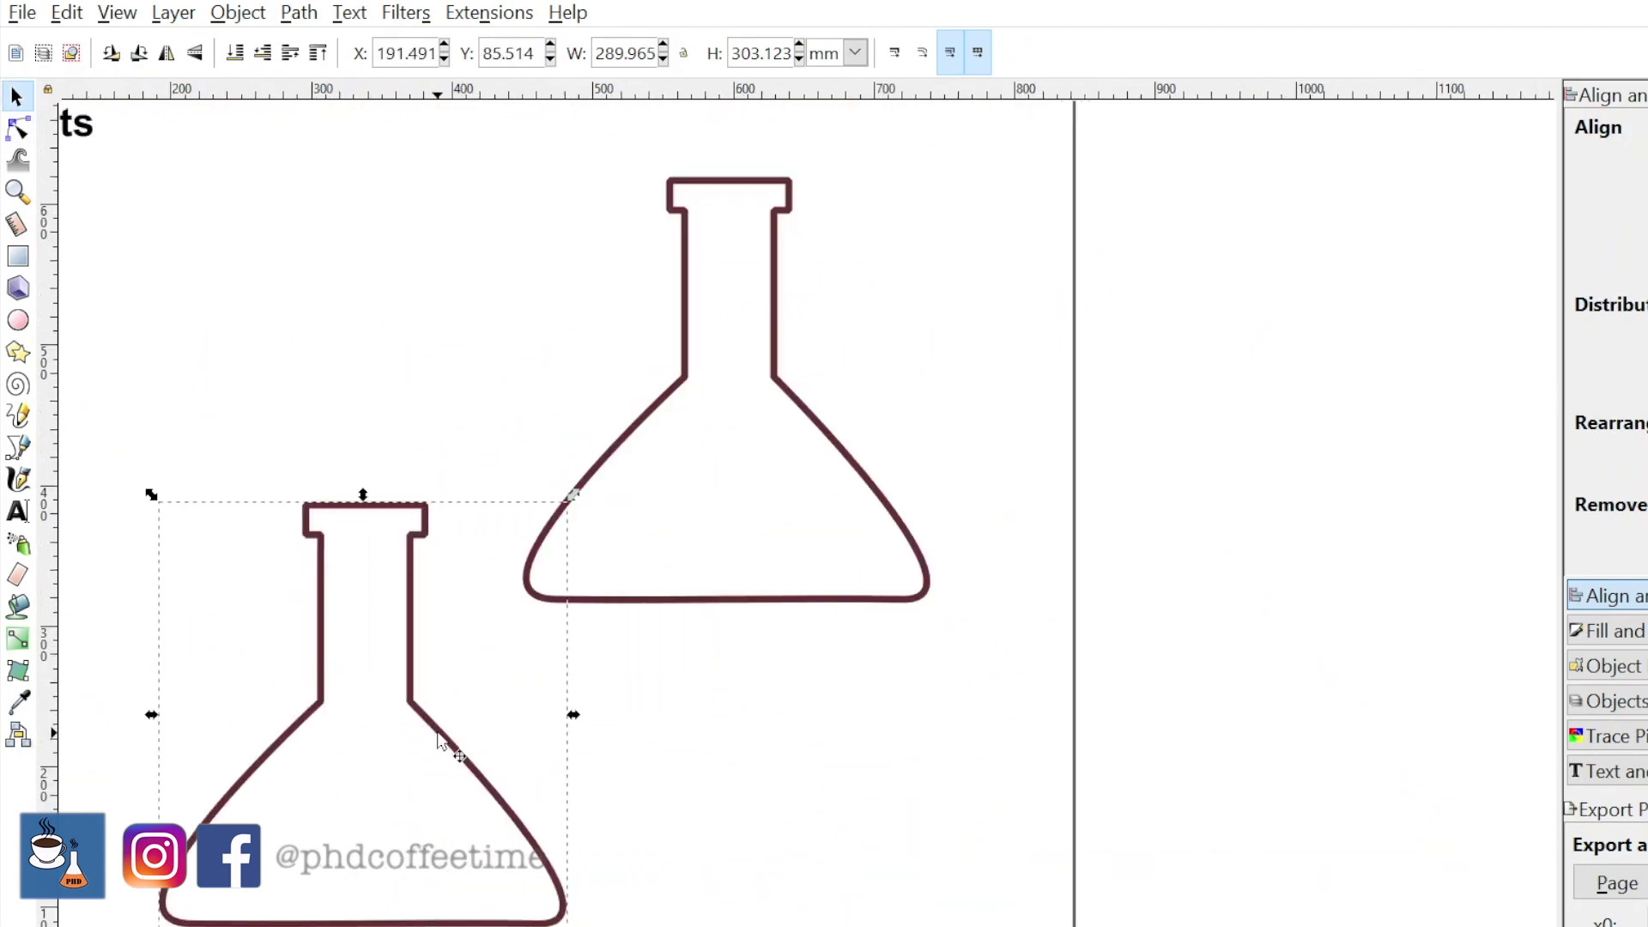
pyautogui.click(18, 256)
pyautogui.moveTo(524, 151); pyautogui.dragTo(964, 473)
pyautogui.click(17, 96)
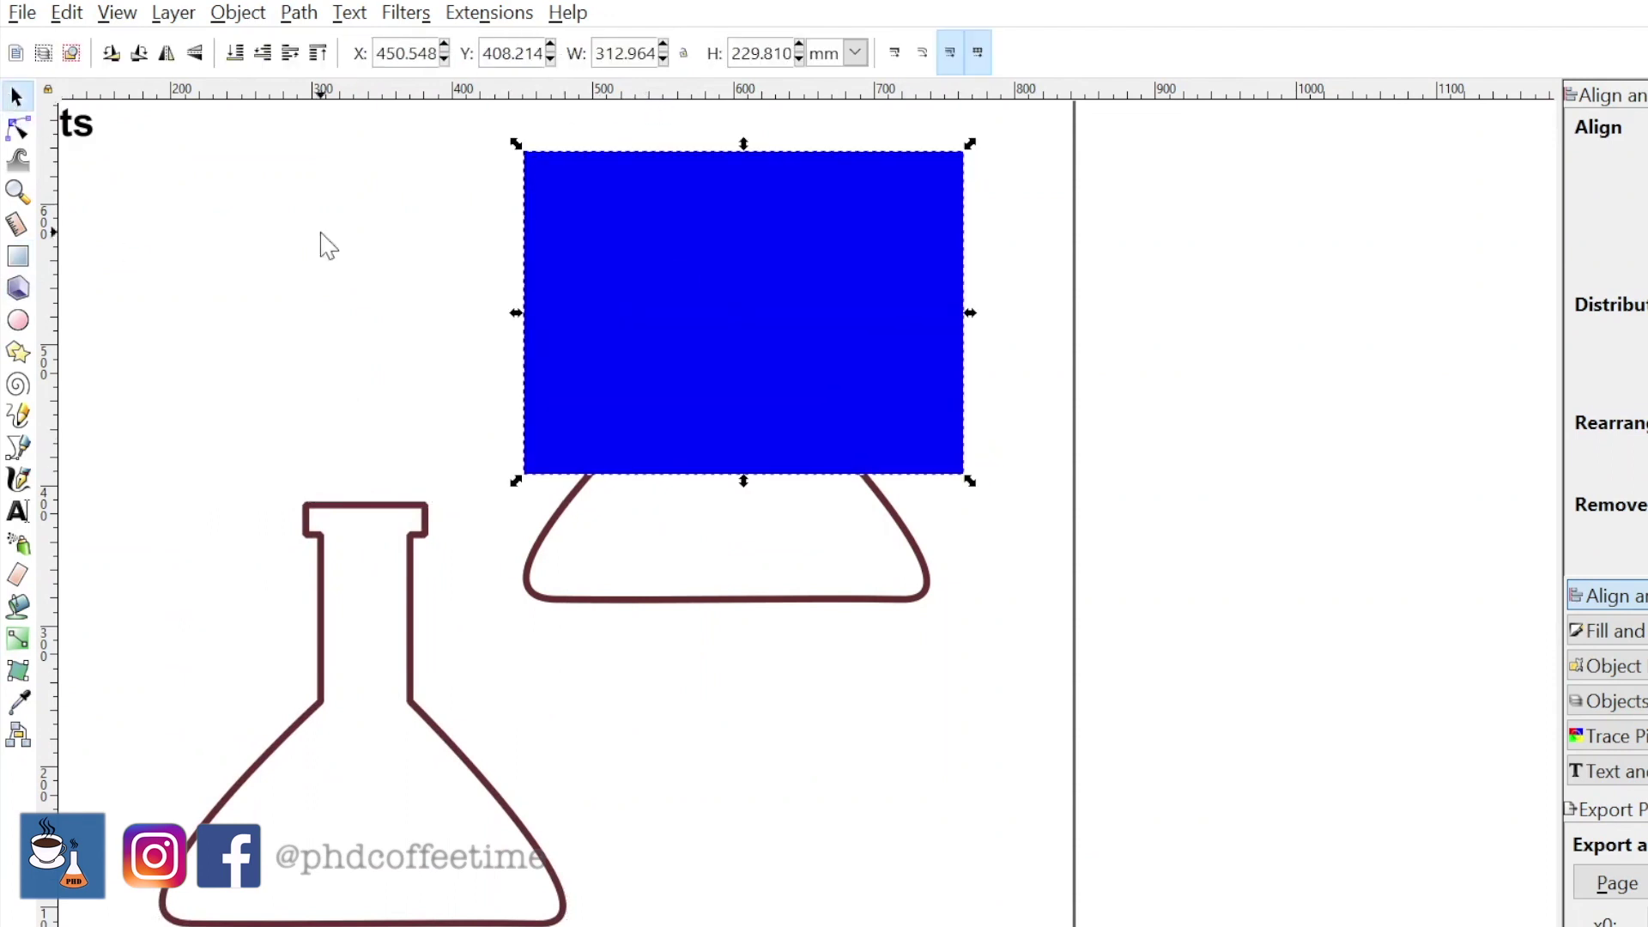
pyautogui.keyDown('shift'); pyautogui.click(935, 582); pyautogui.keyUp('shift')
pyautogui.click(299, 14)
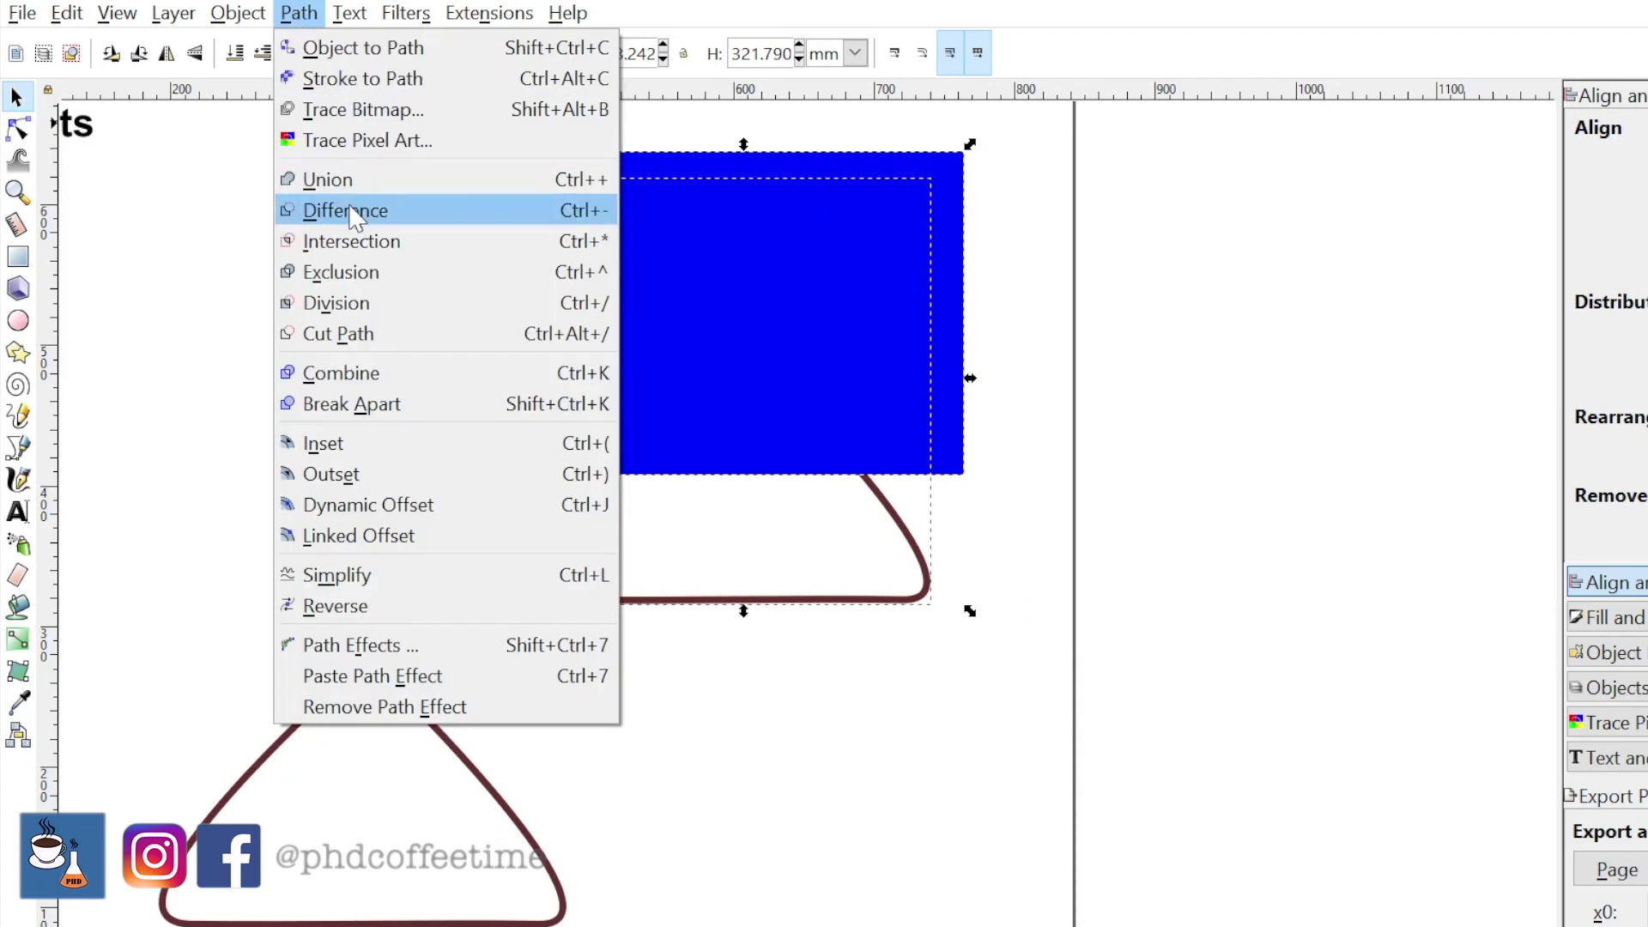
# - Cut the flask's top away with Path > Difference and give the remainder a flat fill
pyautogui.click(355, 212)
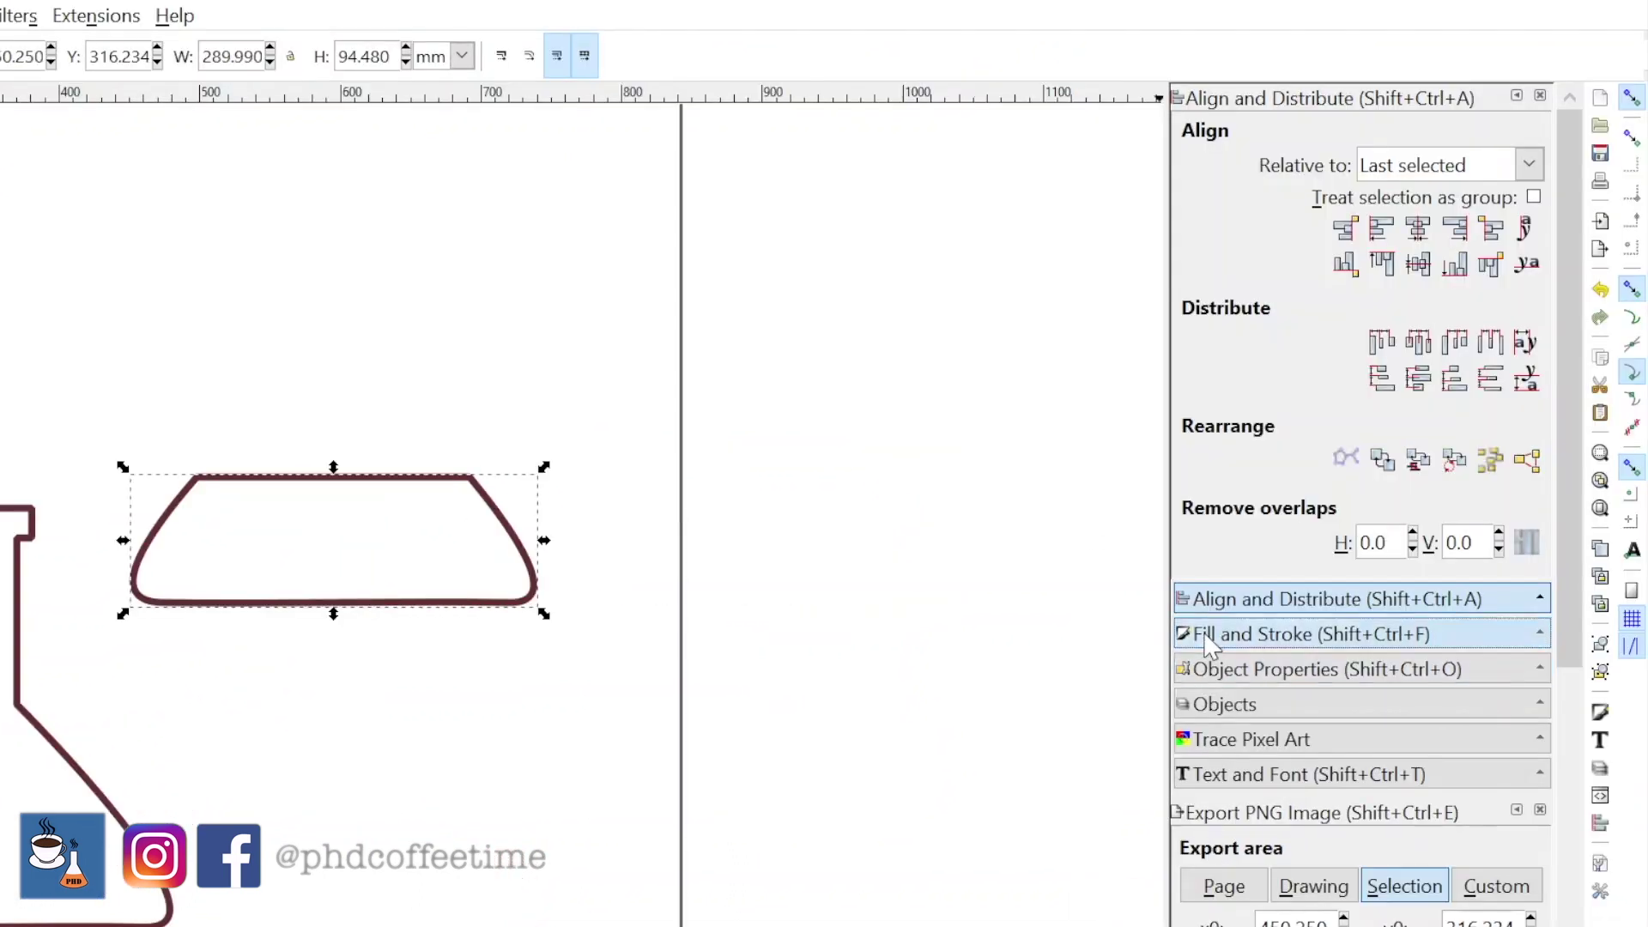
pyautogui.click(1312, 634)
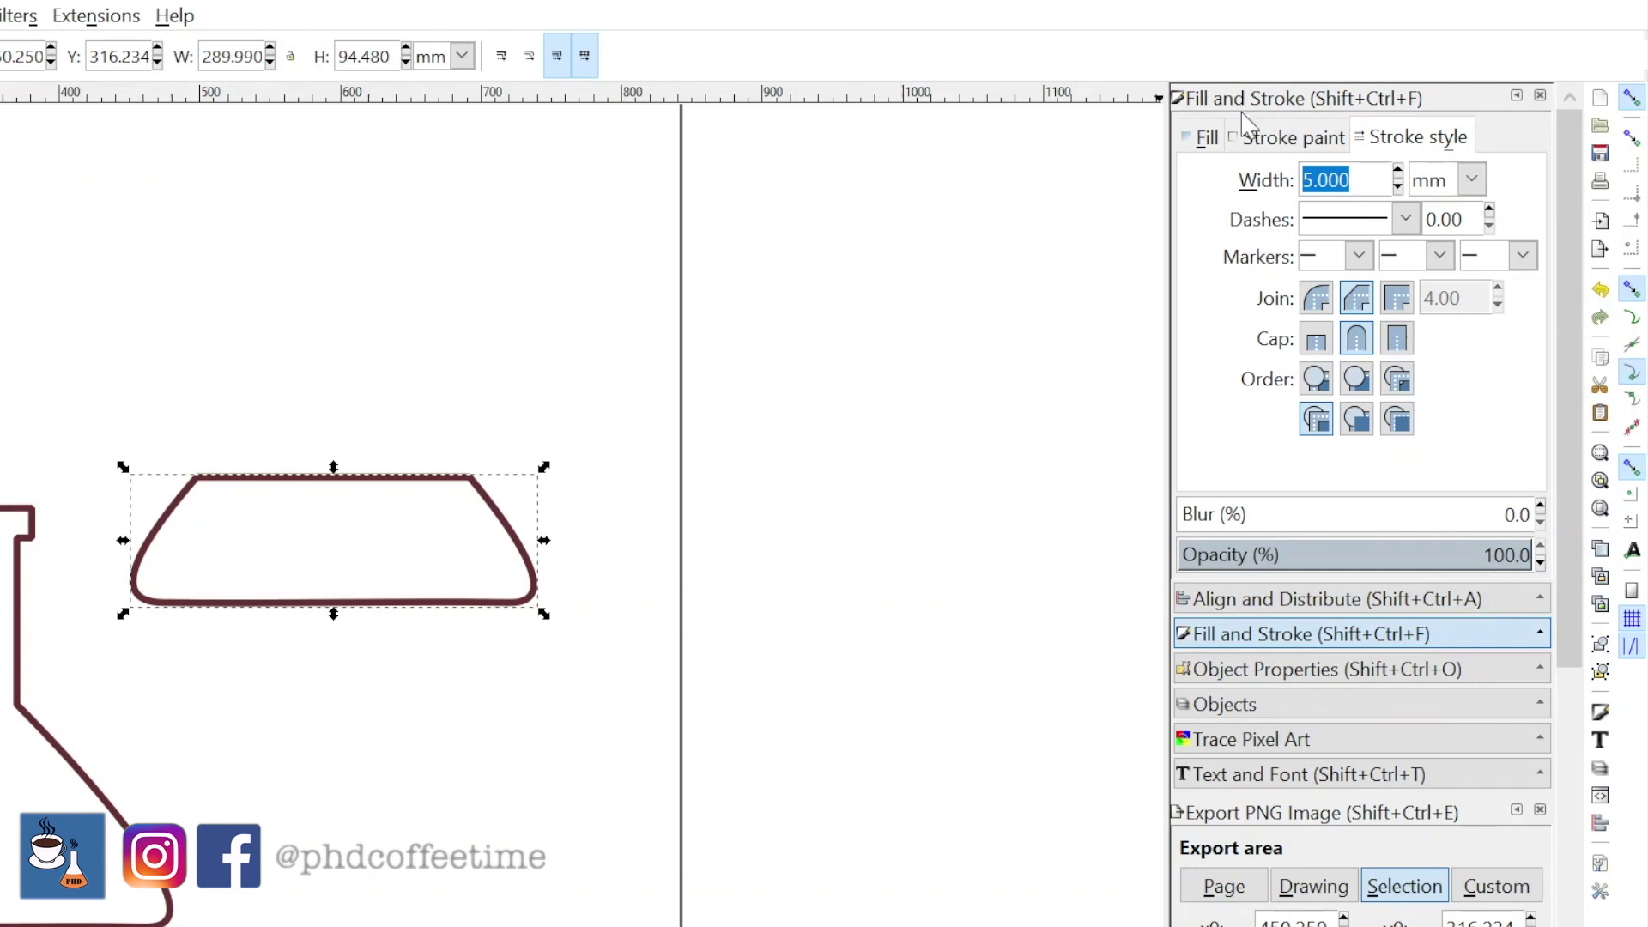
pyautogui.click(1206, 138)
pyautogui.click(1235, 176)
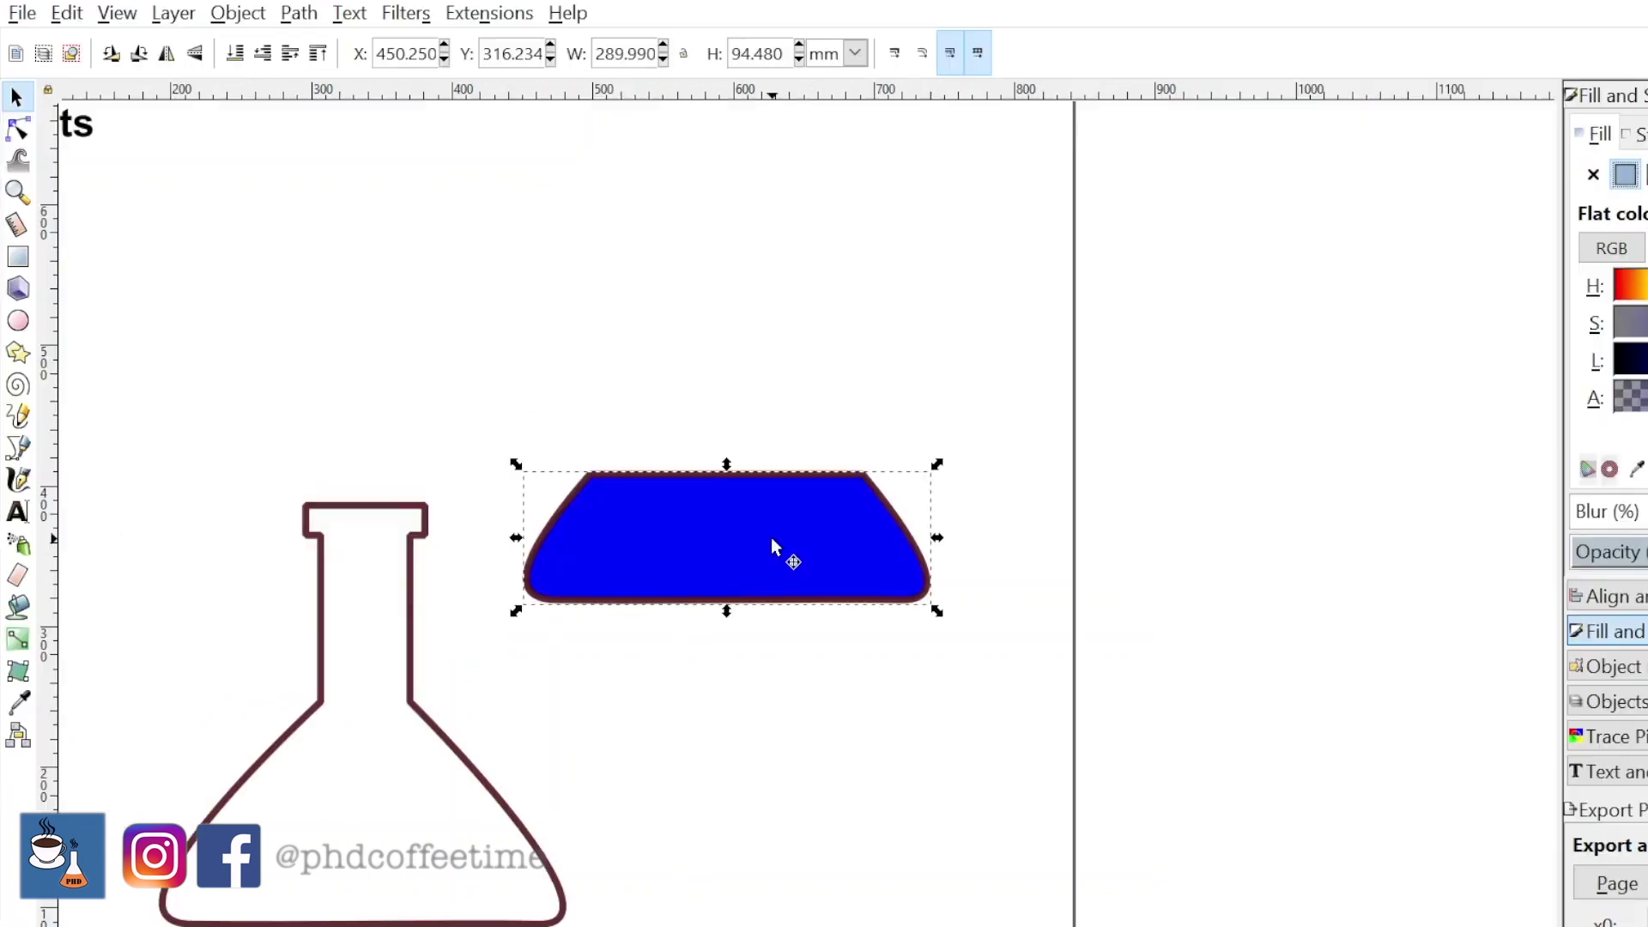
# - Fill the liquid shape Aqua and position it inside the flask bottom
pyautogui.moveTo(775, 547); pyautogui.dragTo(410, 850)
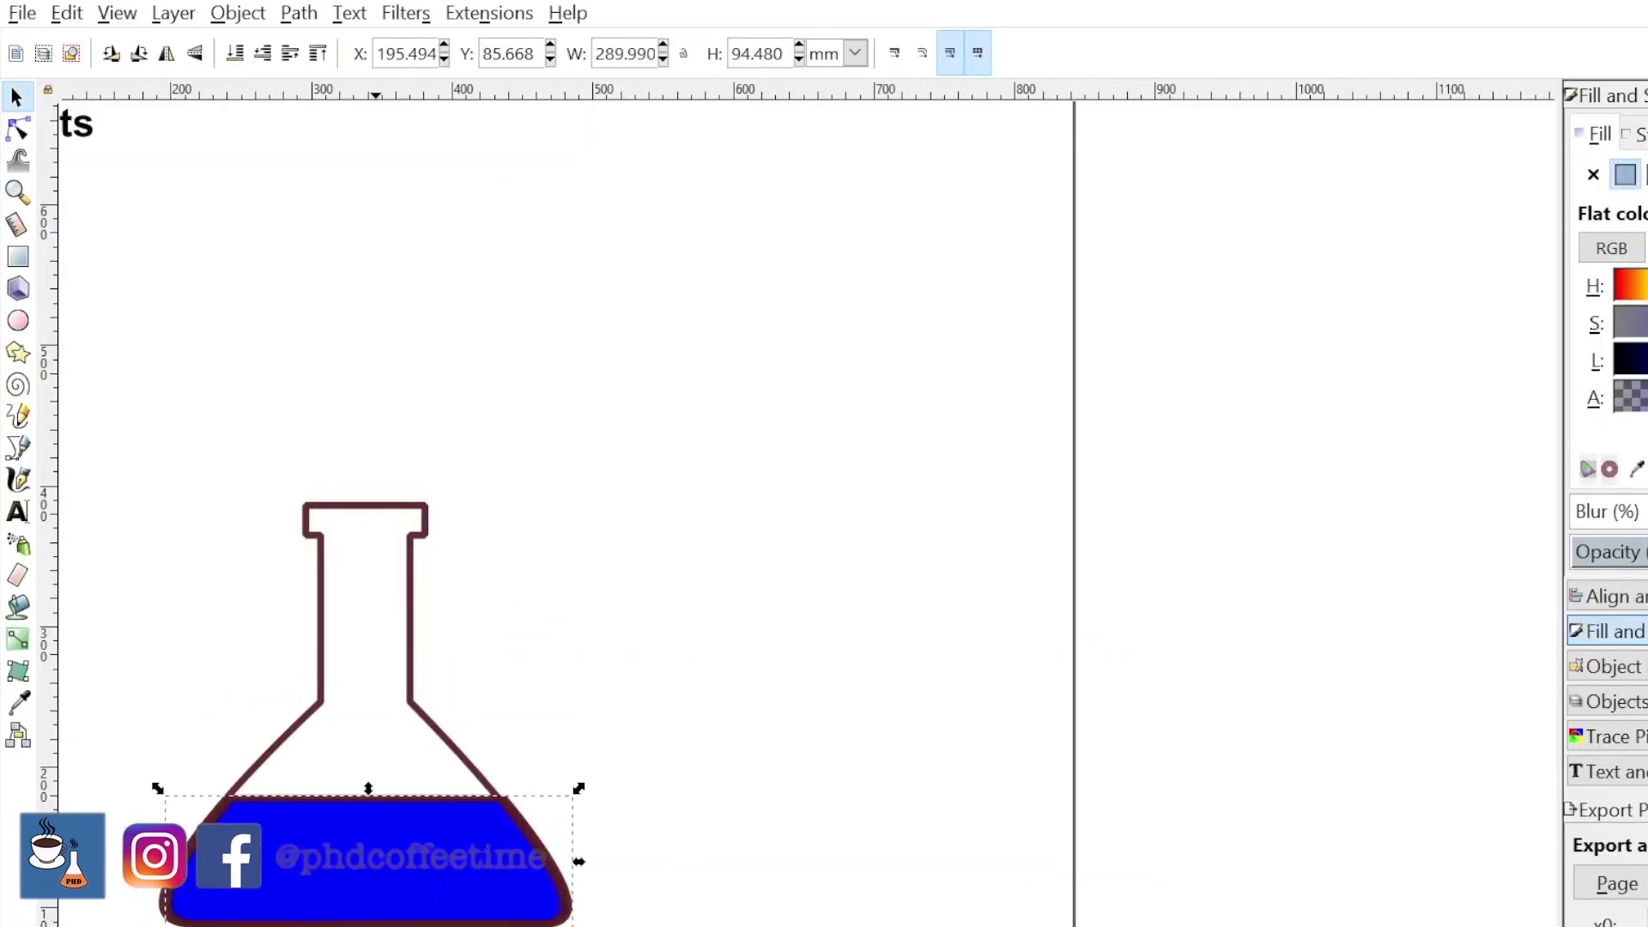
pyautogui.click(458, 824)
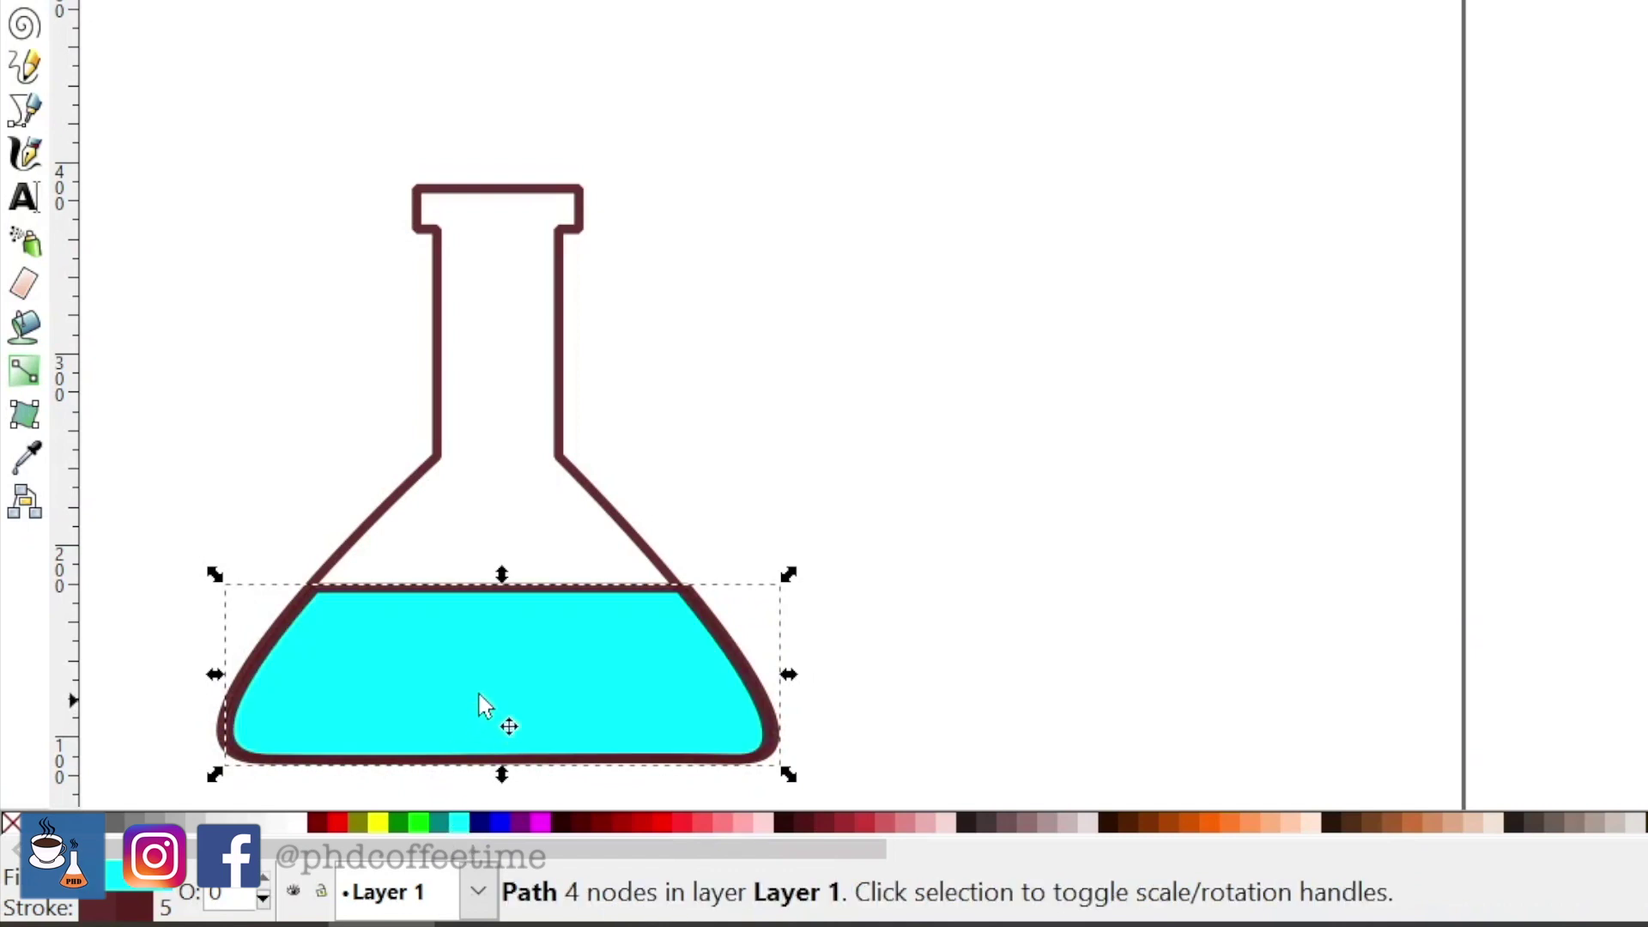
pyautogui.moveTo(479, 693); pyautogui.dragTo(466, 690)
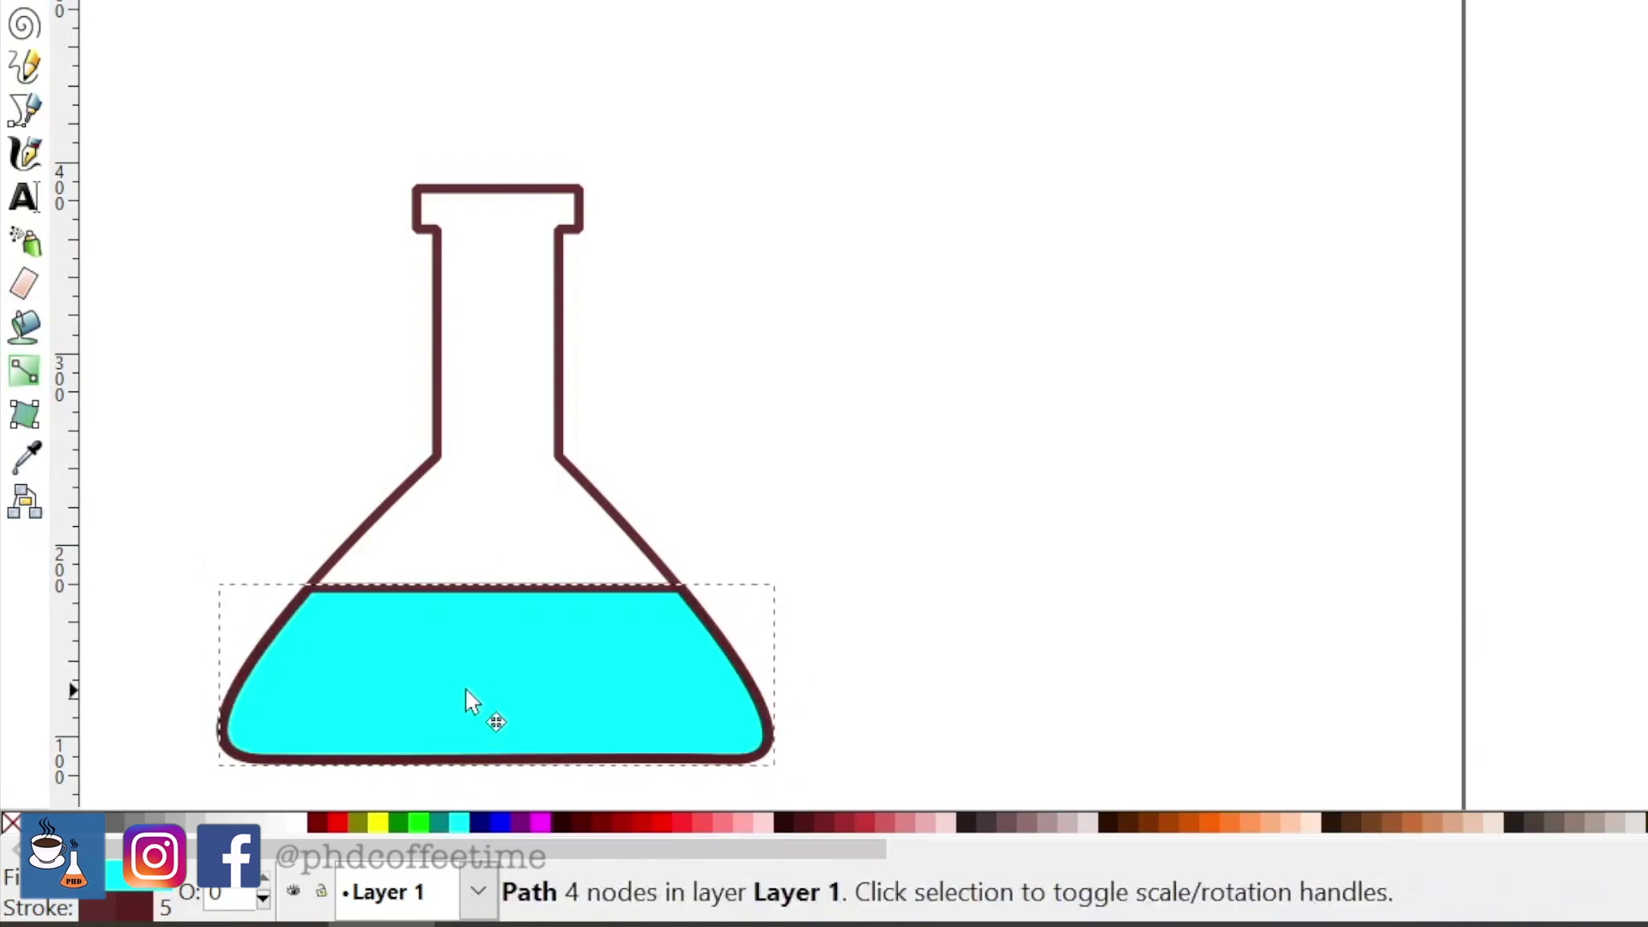
pyautogui.hotkey('ctrl', 'z')
pyautogui.hotkey('ctrl', 'z')
pyautogui.click(452, 824)
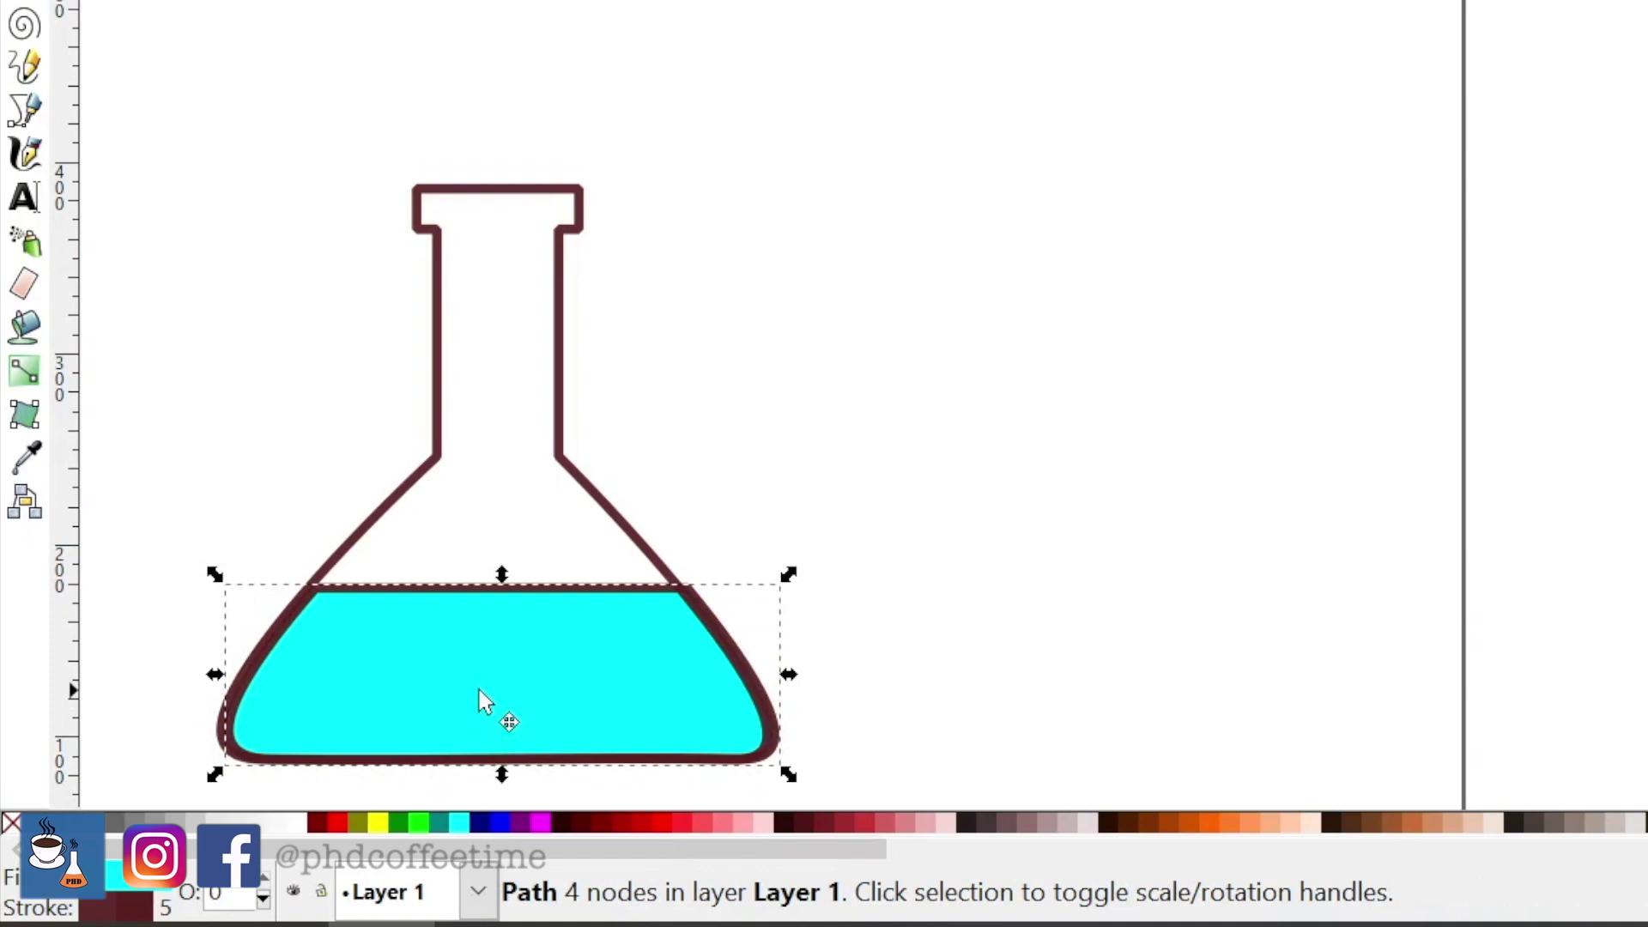
pyautogui.moveTo(485, 703); pyautogui.dragTo(455, 689)
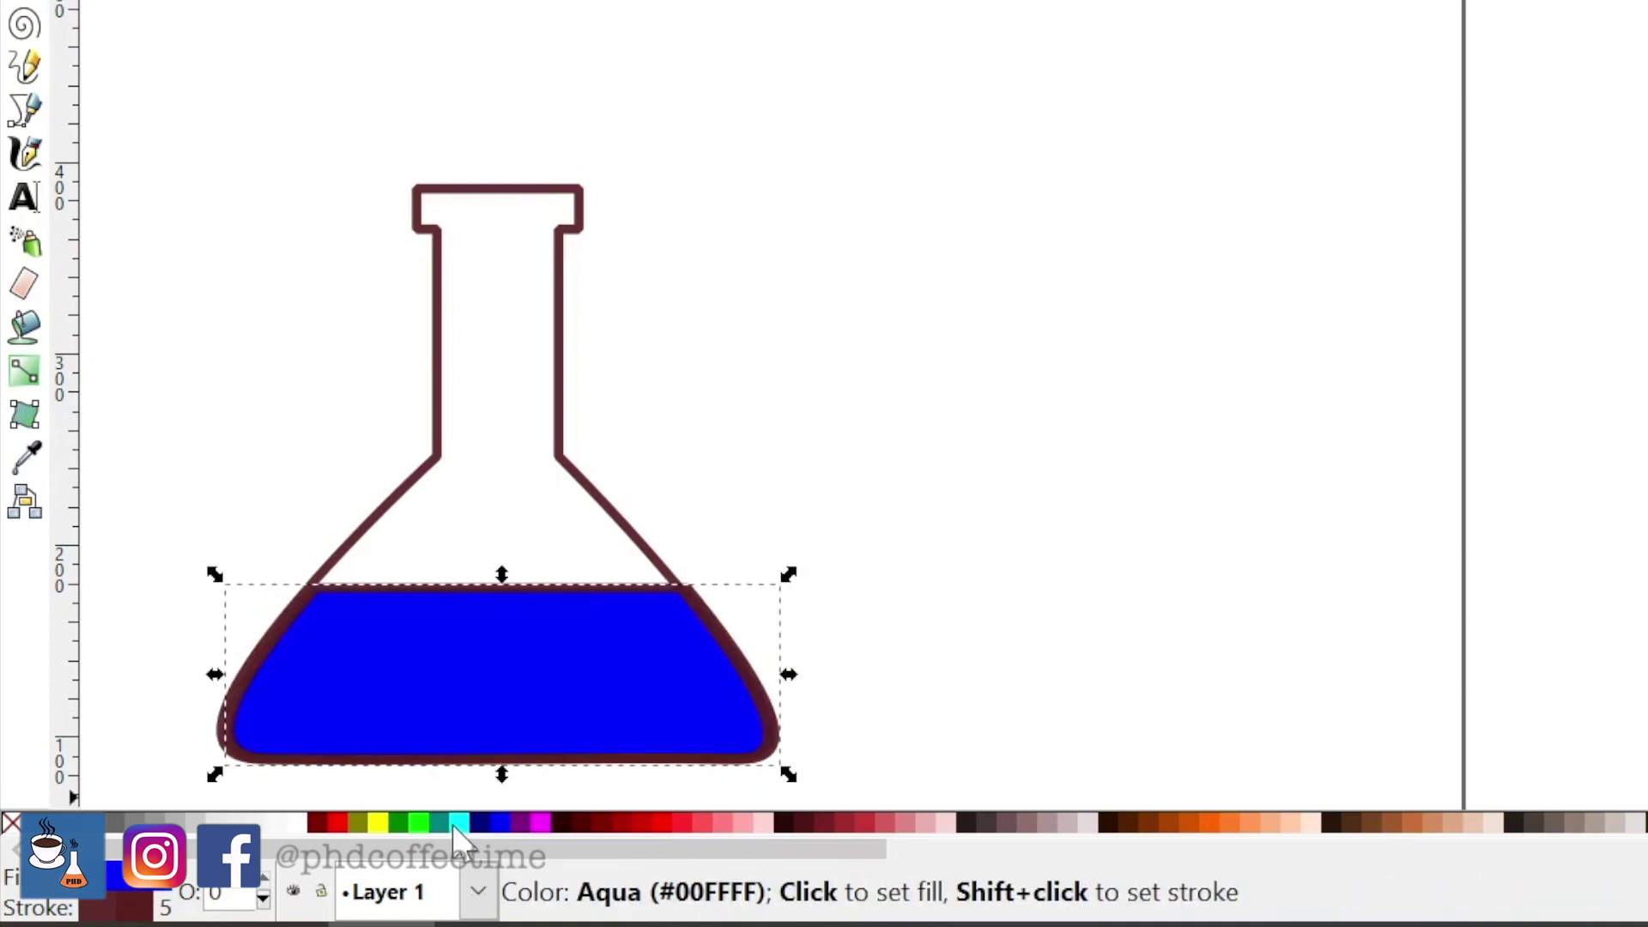
pyautogui.click(453, 826)
pyautogui.moveTo(485, 703); pyautogui.dragTo(455, 688)
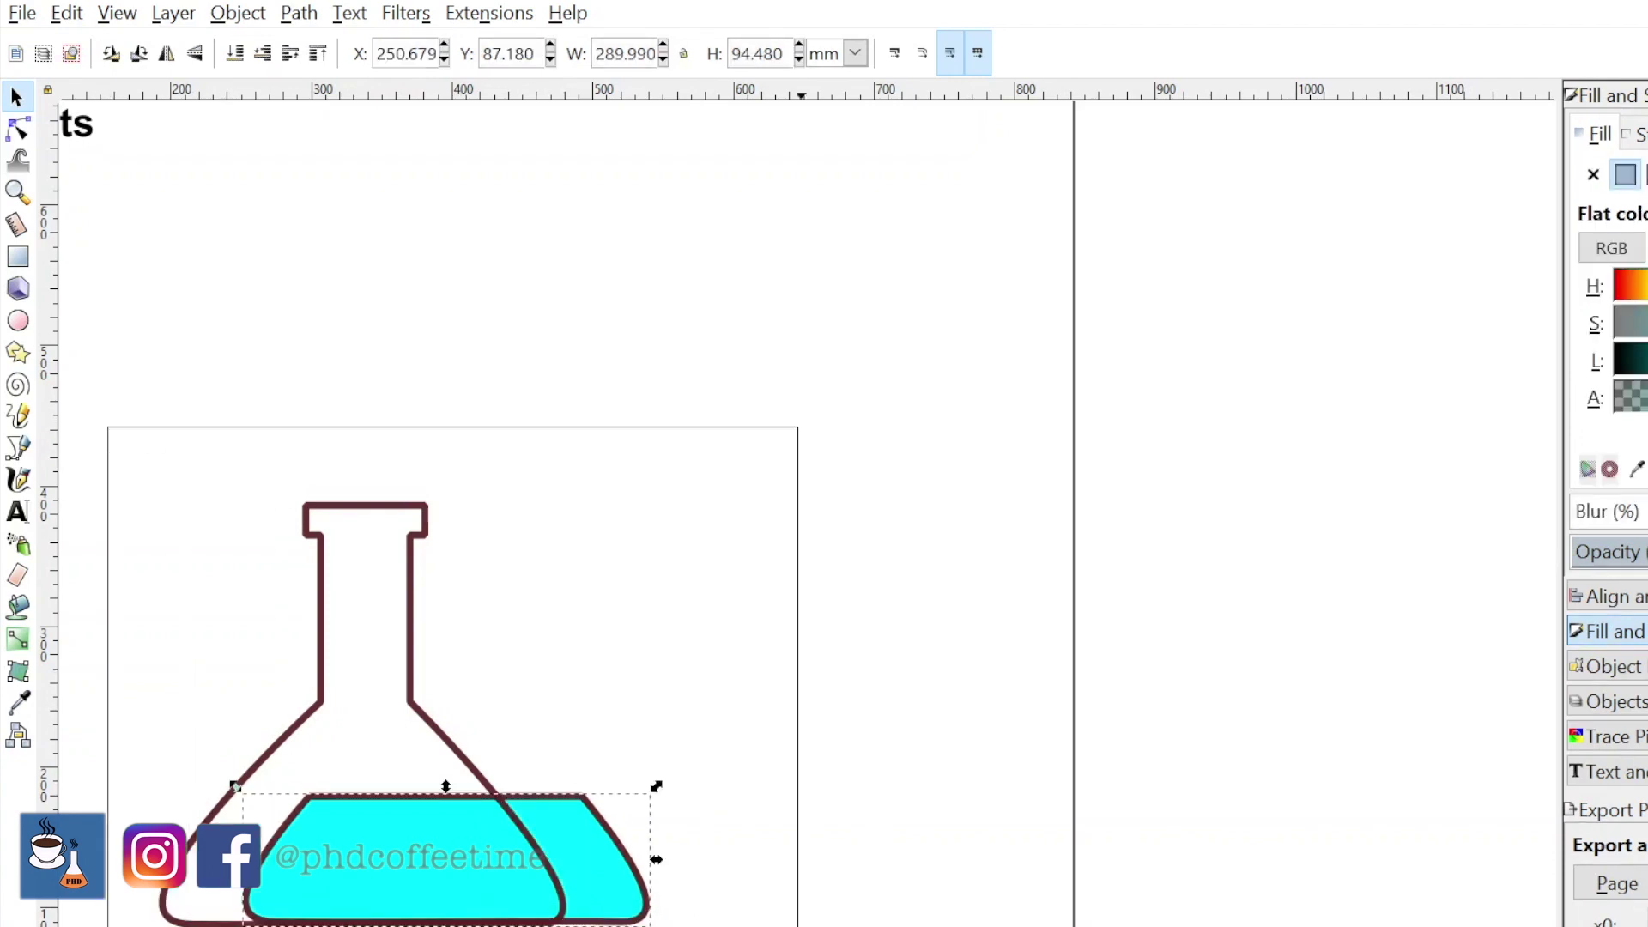
# - Align the liquid's bottom edge with the flask's bottom
pyautogui.hotkey('ctrl', 'a')
pyautogui.click(1606, 583)
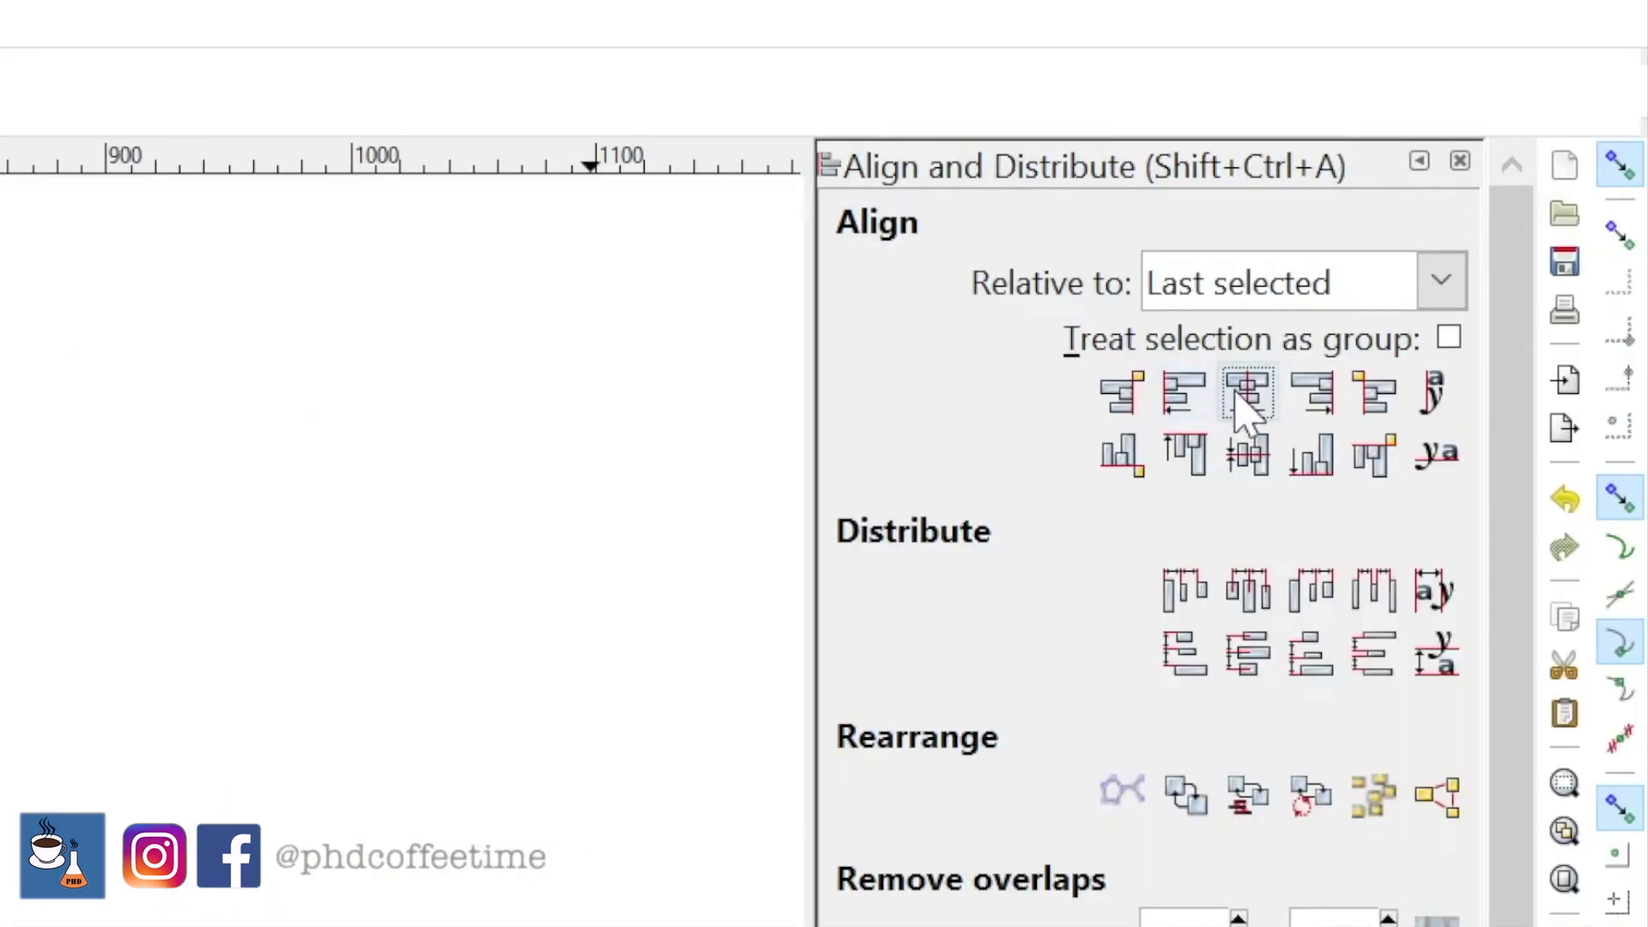
pyautogui.click(1321, 464)
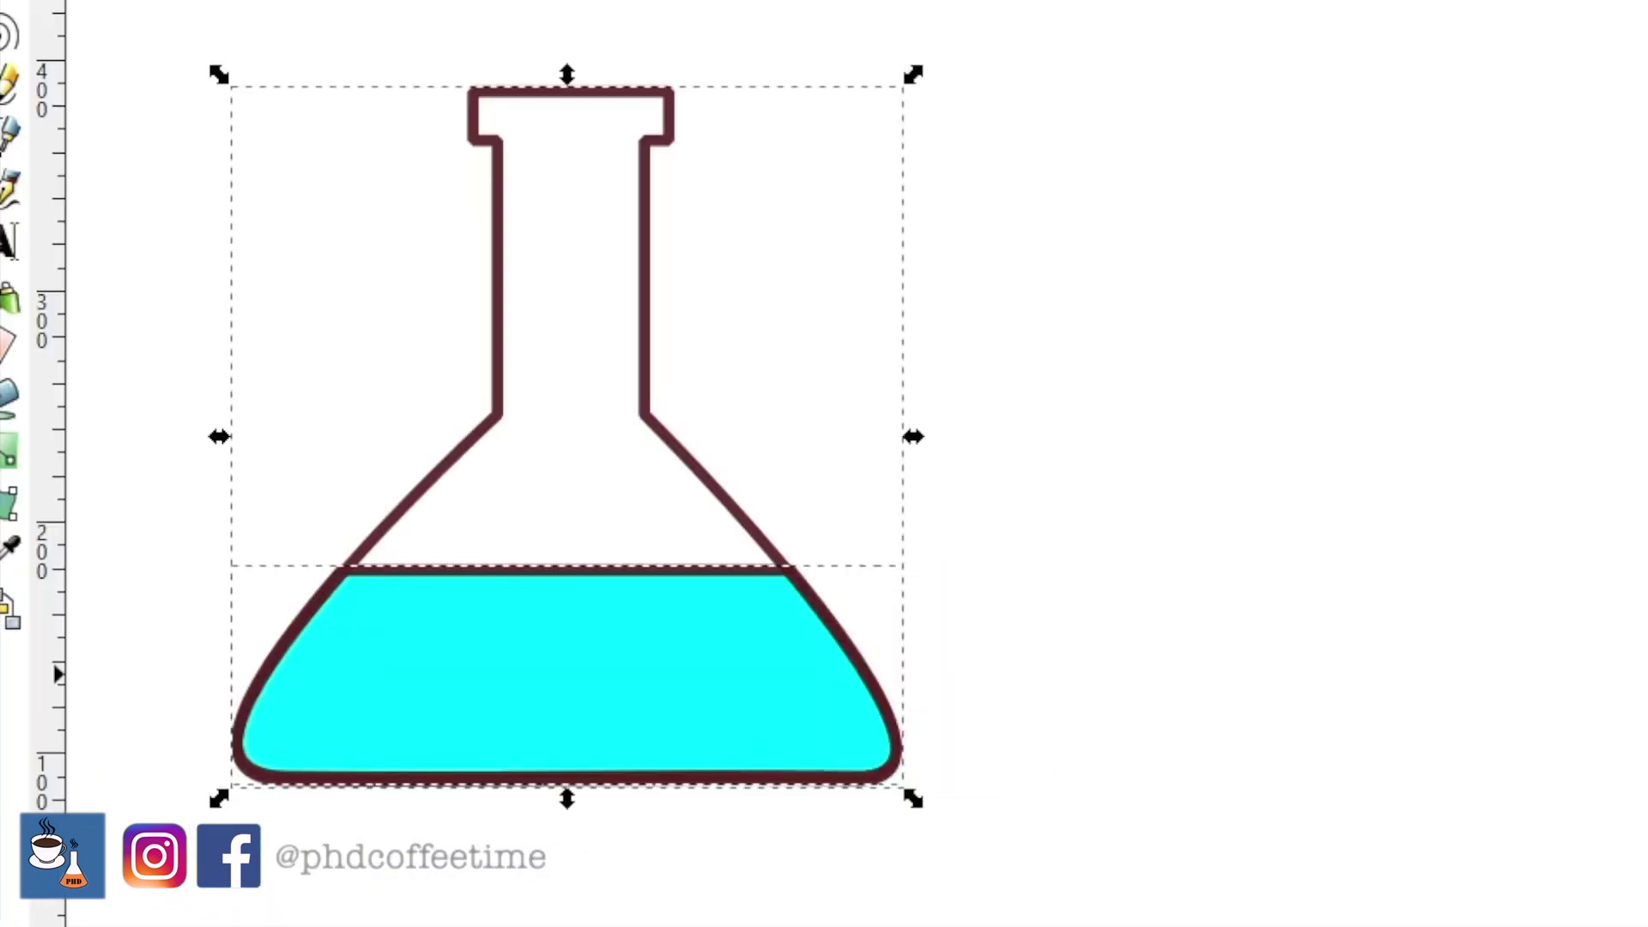
pyautogui.press('Escape')
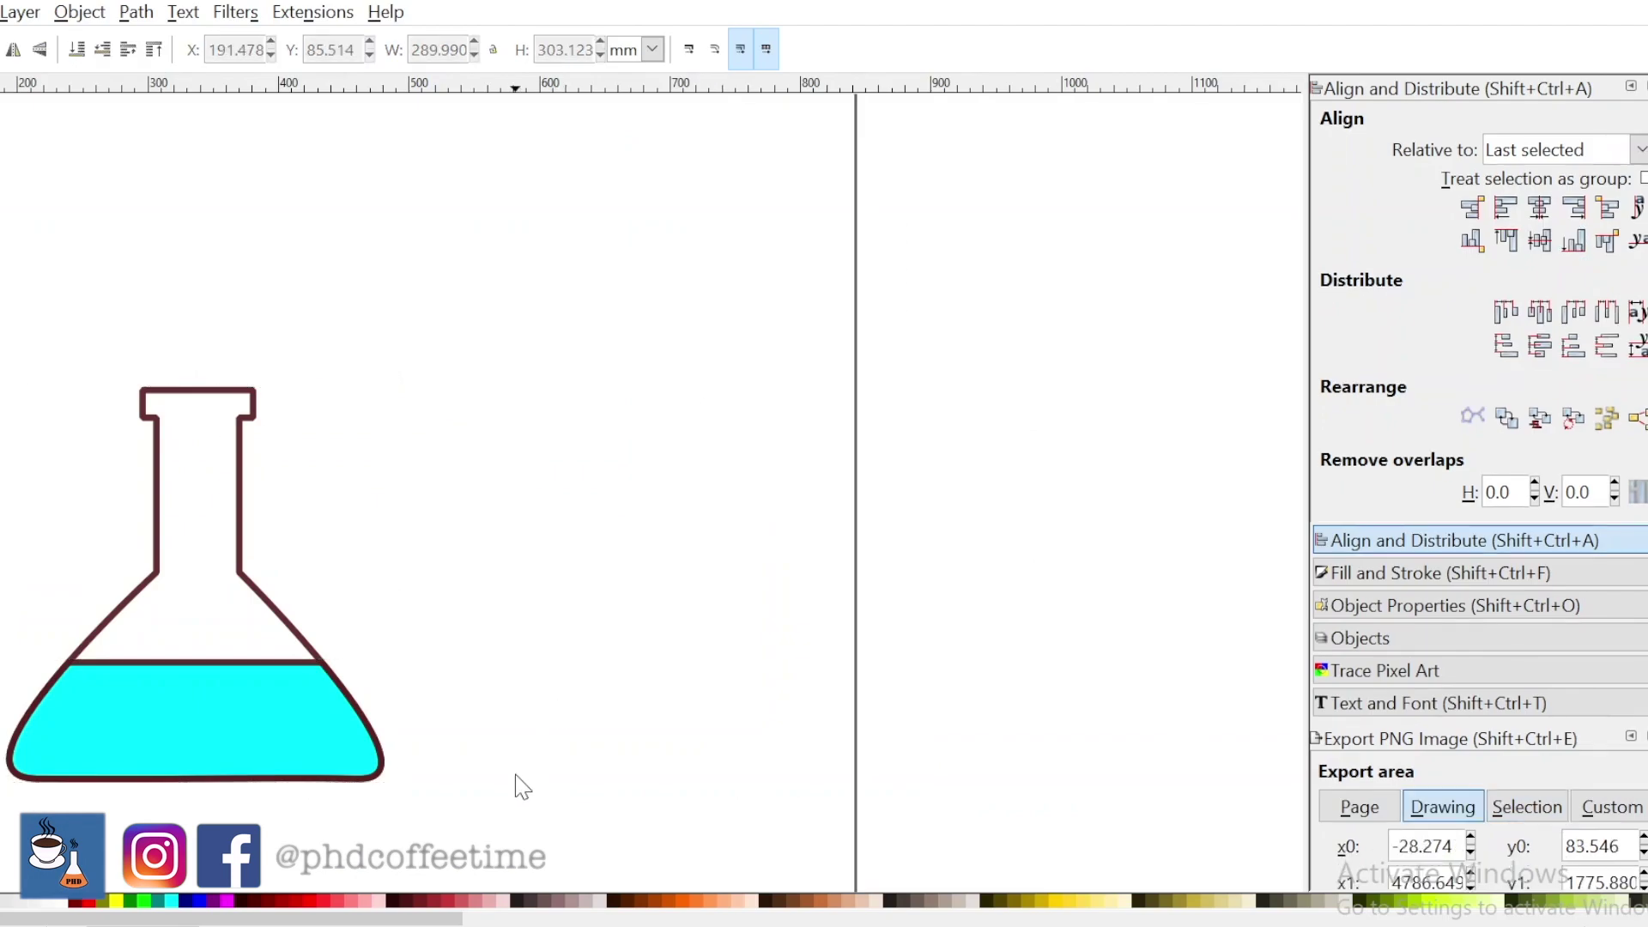
# - Group the flask and its liquid into one object
pyautogui.hscroll(-10, 523, 786)
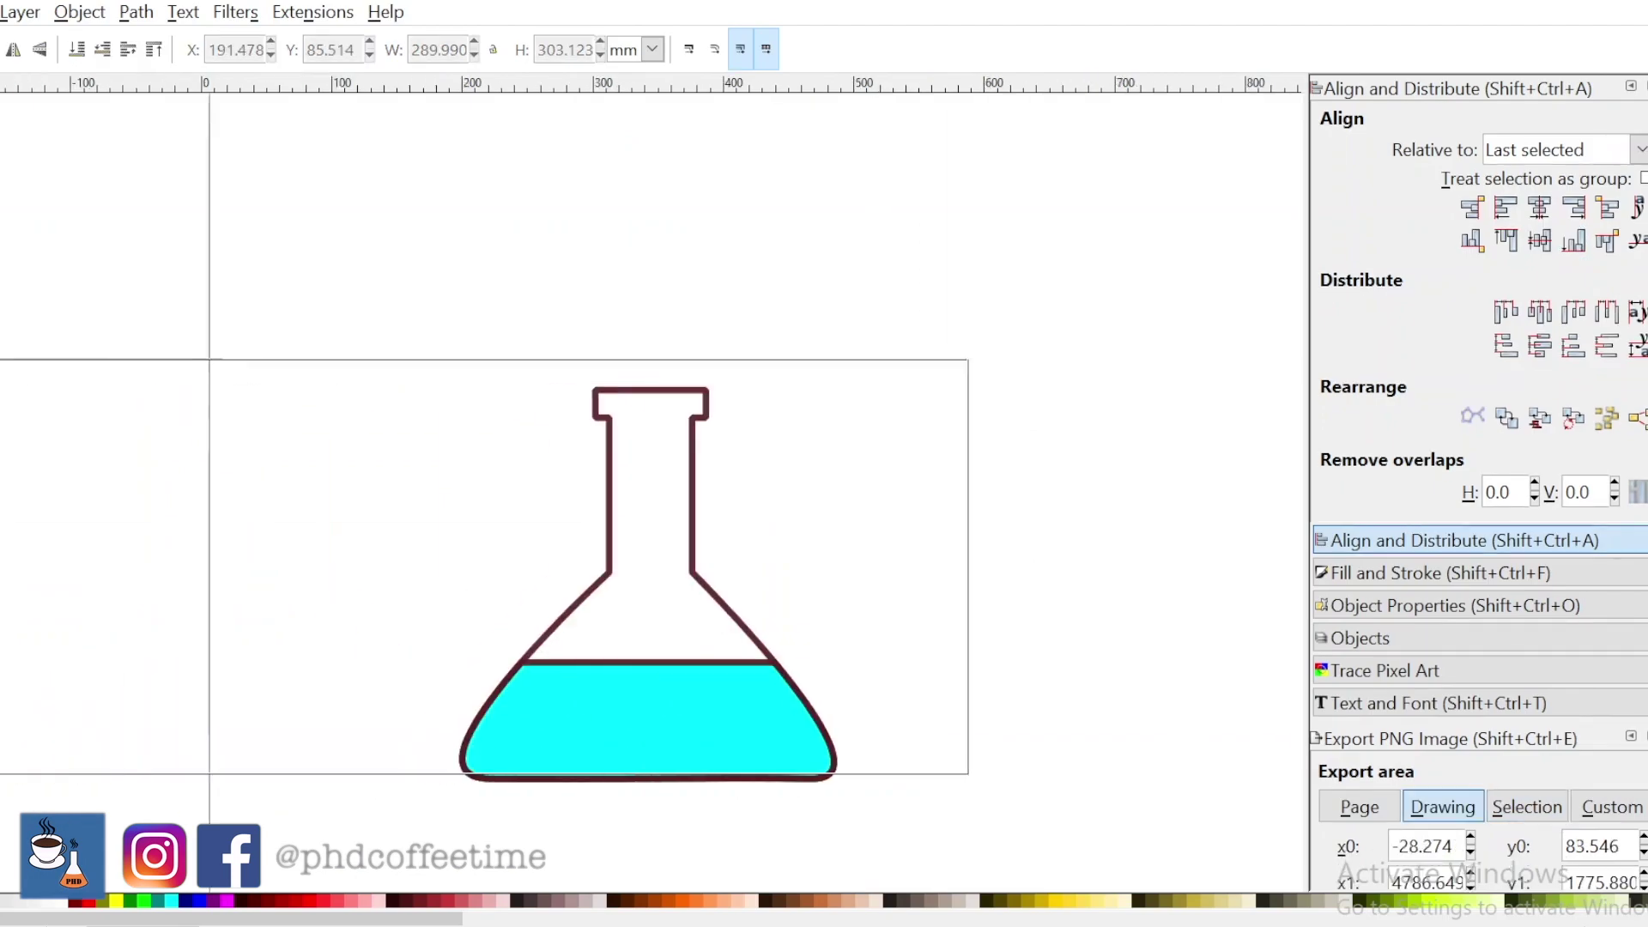
pyautogui.moveTo(351, 295); pyautogui.dragTo(920, 845)
pyautogui.rightClick(716, 729)
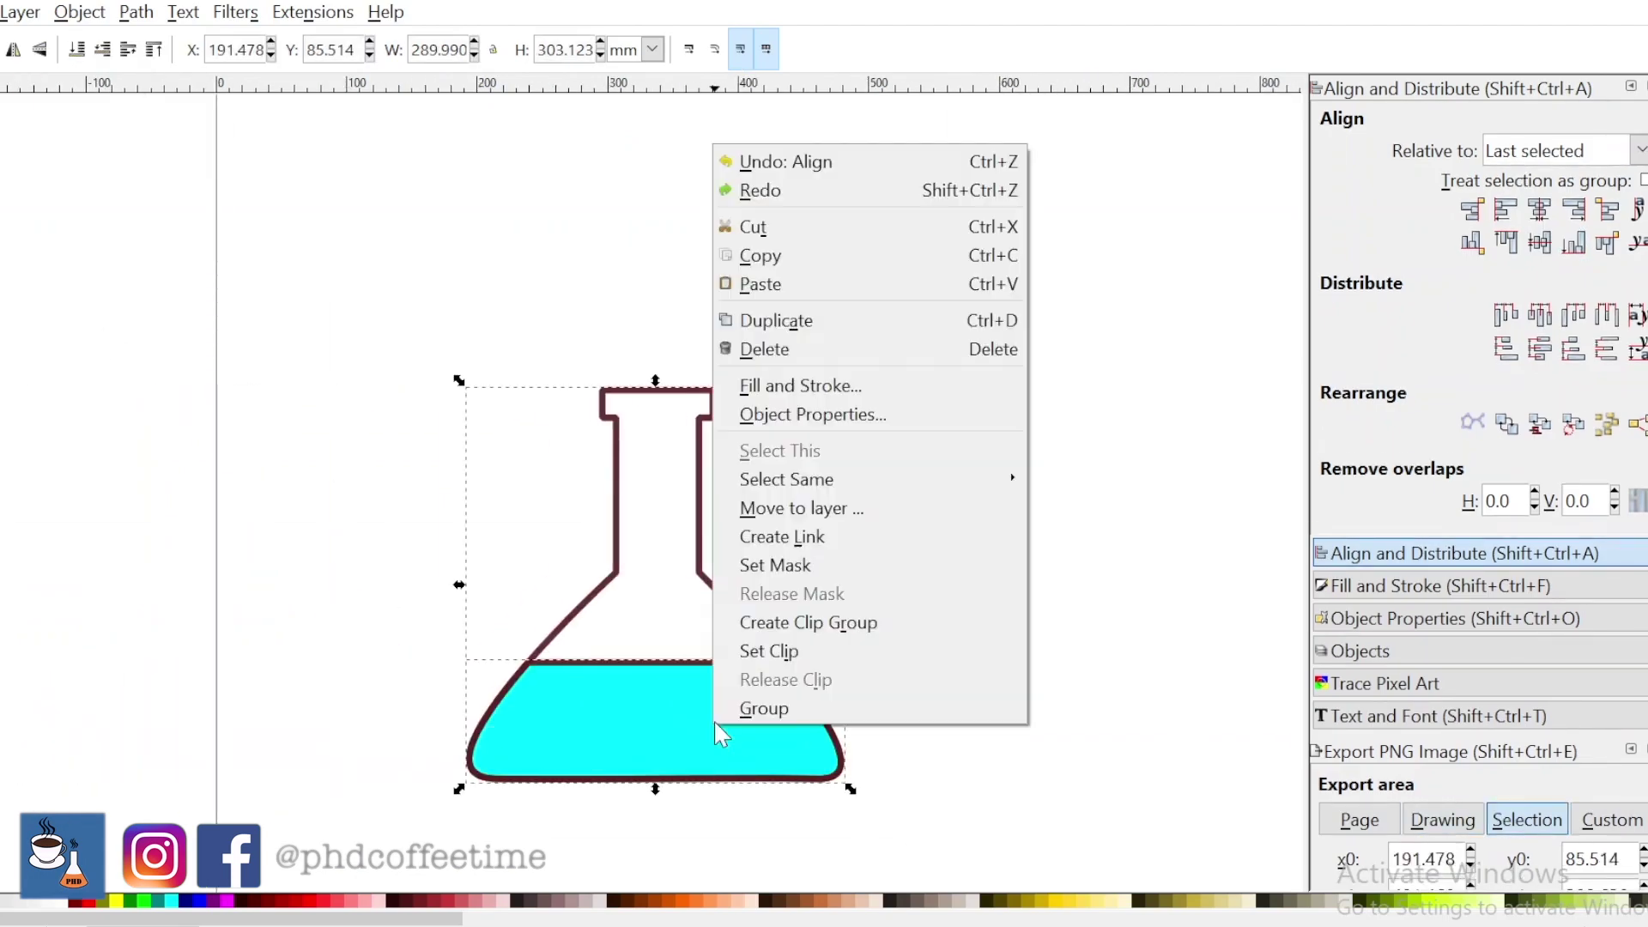
pyautogui.click(750, 707)
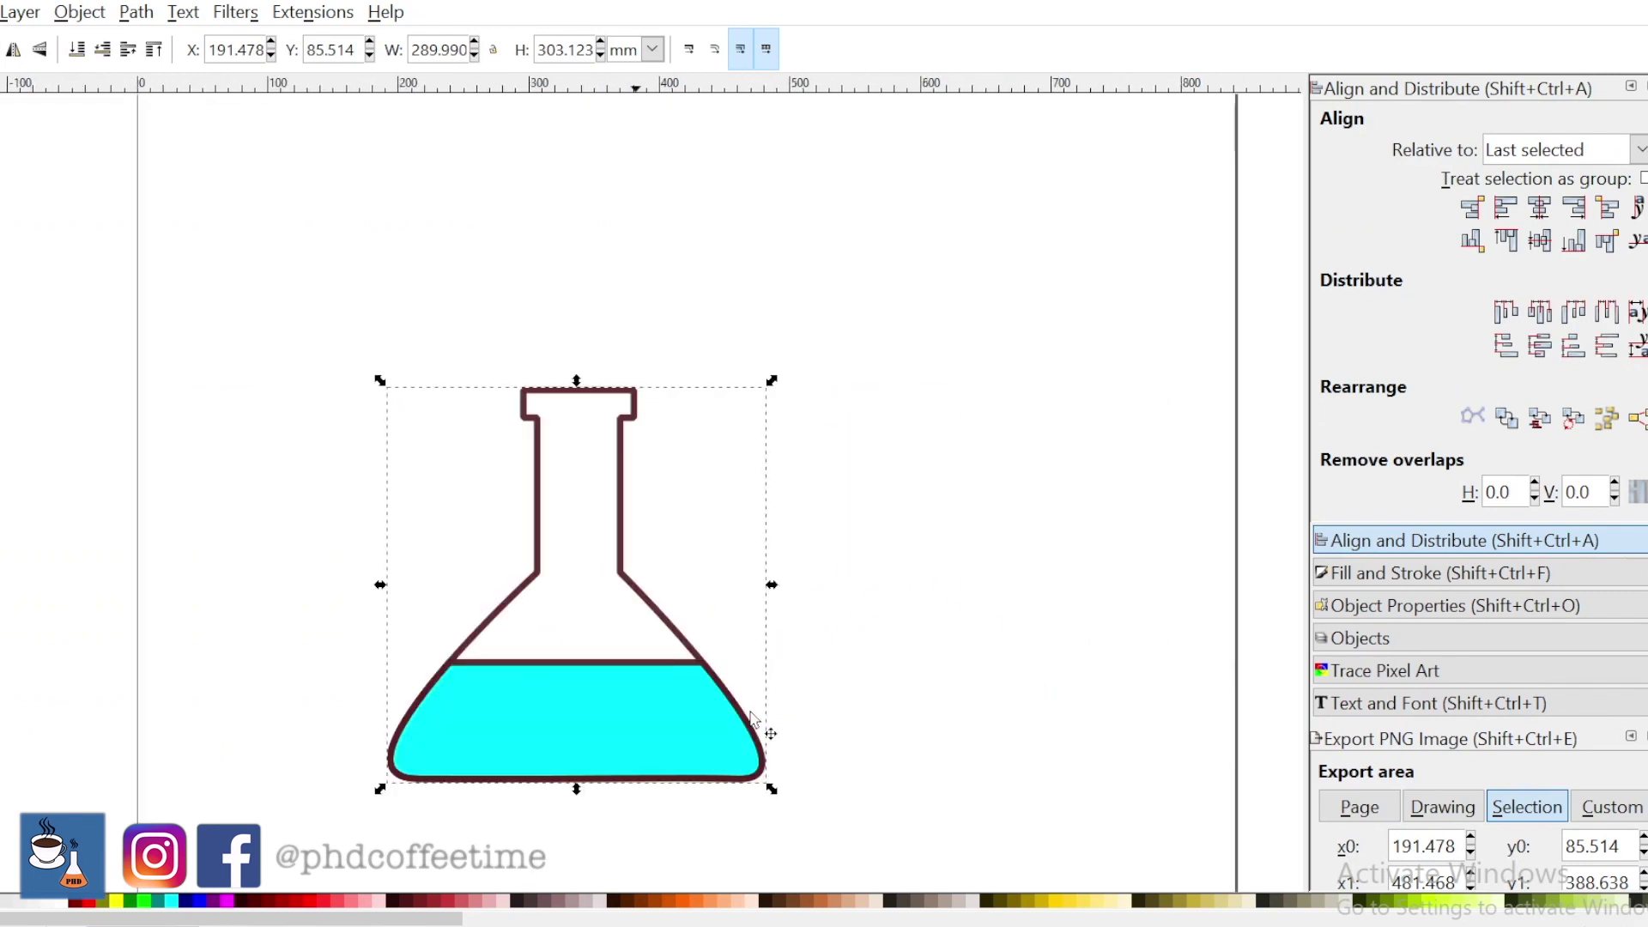
# - Shrink the flask group to under half its size and stamp copies beneath the Results heading
pyautogui.scroll(-1, 752, 720)
pyautogui.moveTo(767, 773); pyautogui.dragTo(433, 529)
pyautogui.hotkey('ctrl', 'v')
pyautogui.hotkey('ctrl', 'v')
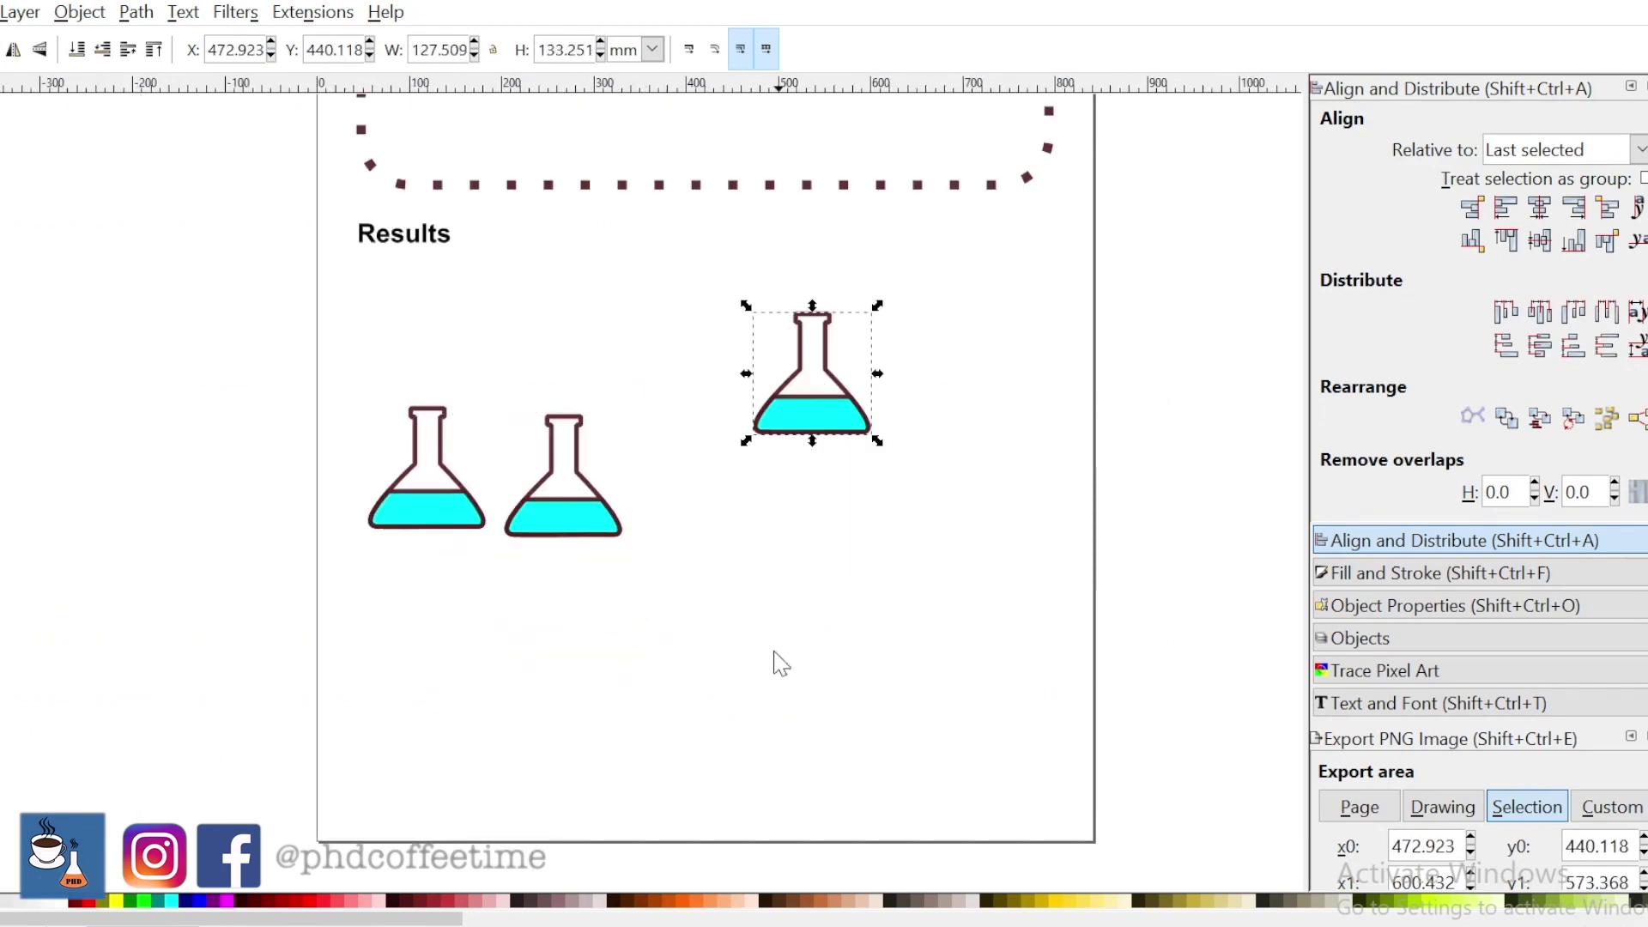
pyautogui.hotkey('ctrl', 'v')
pyautogui.hotkey('ctrl', 'v')
pyautogui.hotkey('ctrl', 'v')
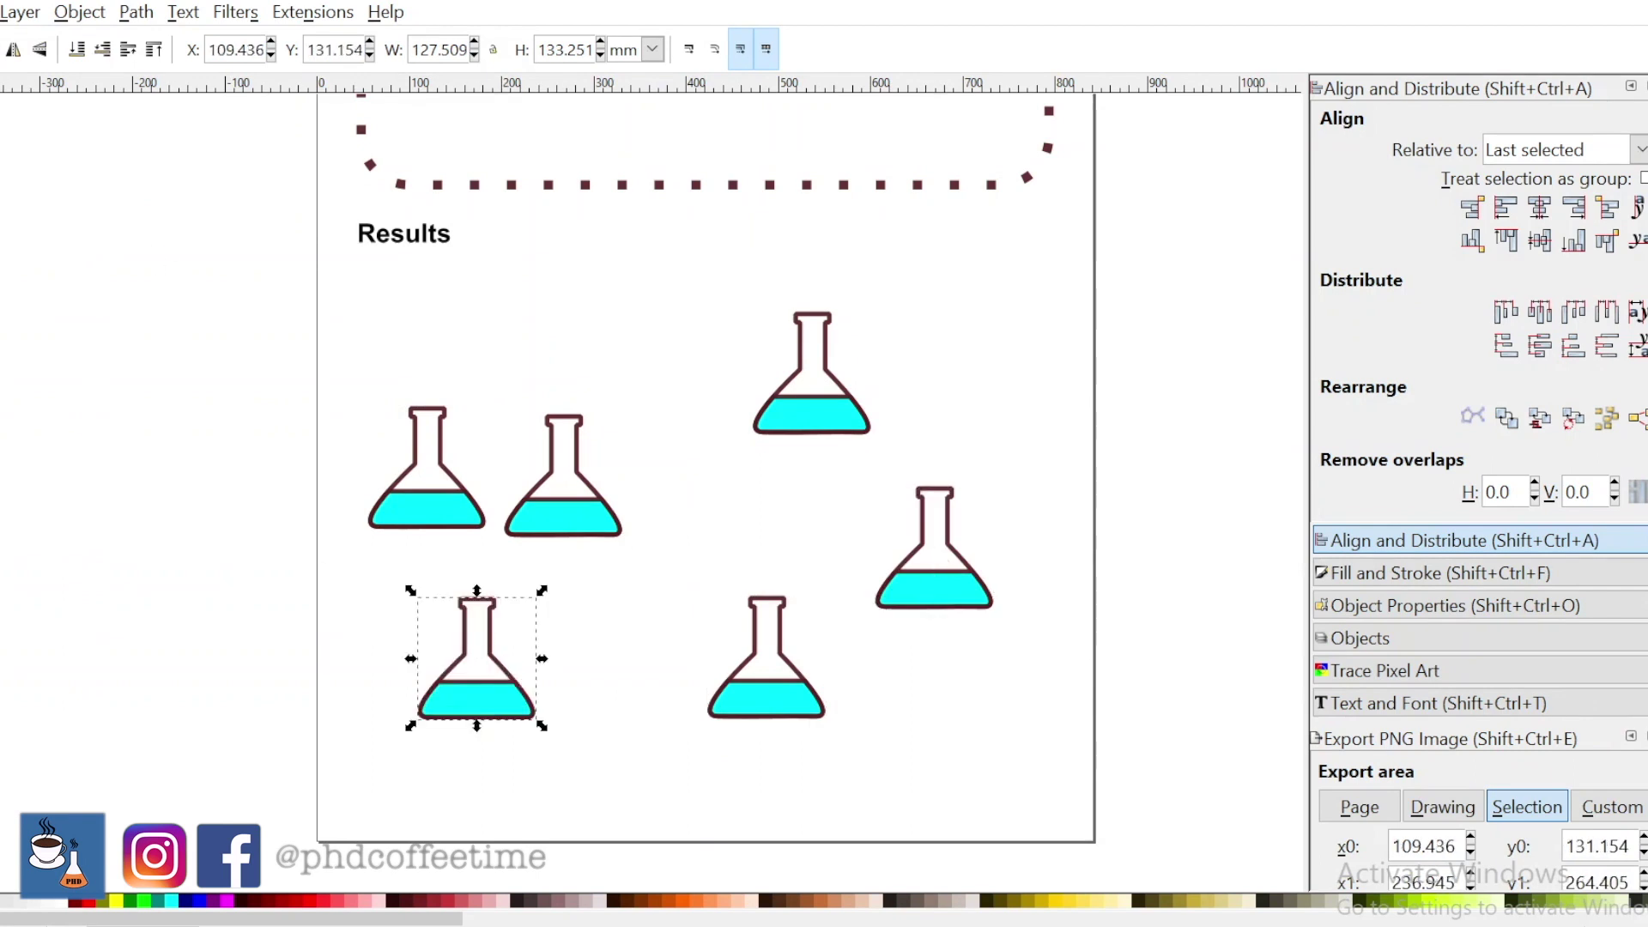
# - Ungroup the flasks and align the three top-row flasks into one even row
pyautogui.moveTo(255, 284); pyautogui.dragTo(1015, 578)
pyautogui.click(1549, 245)
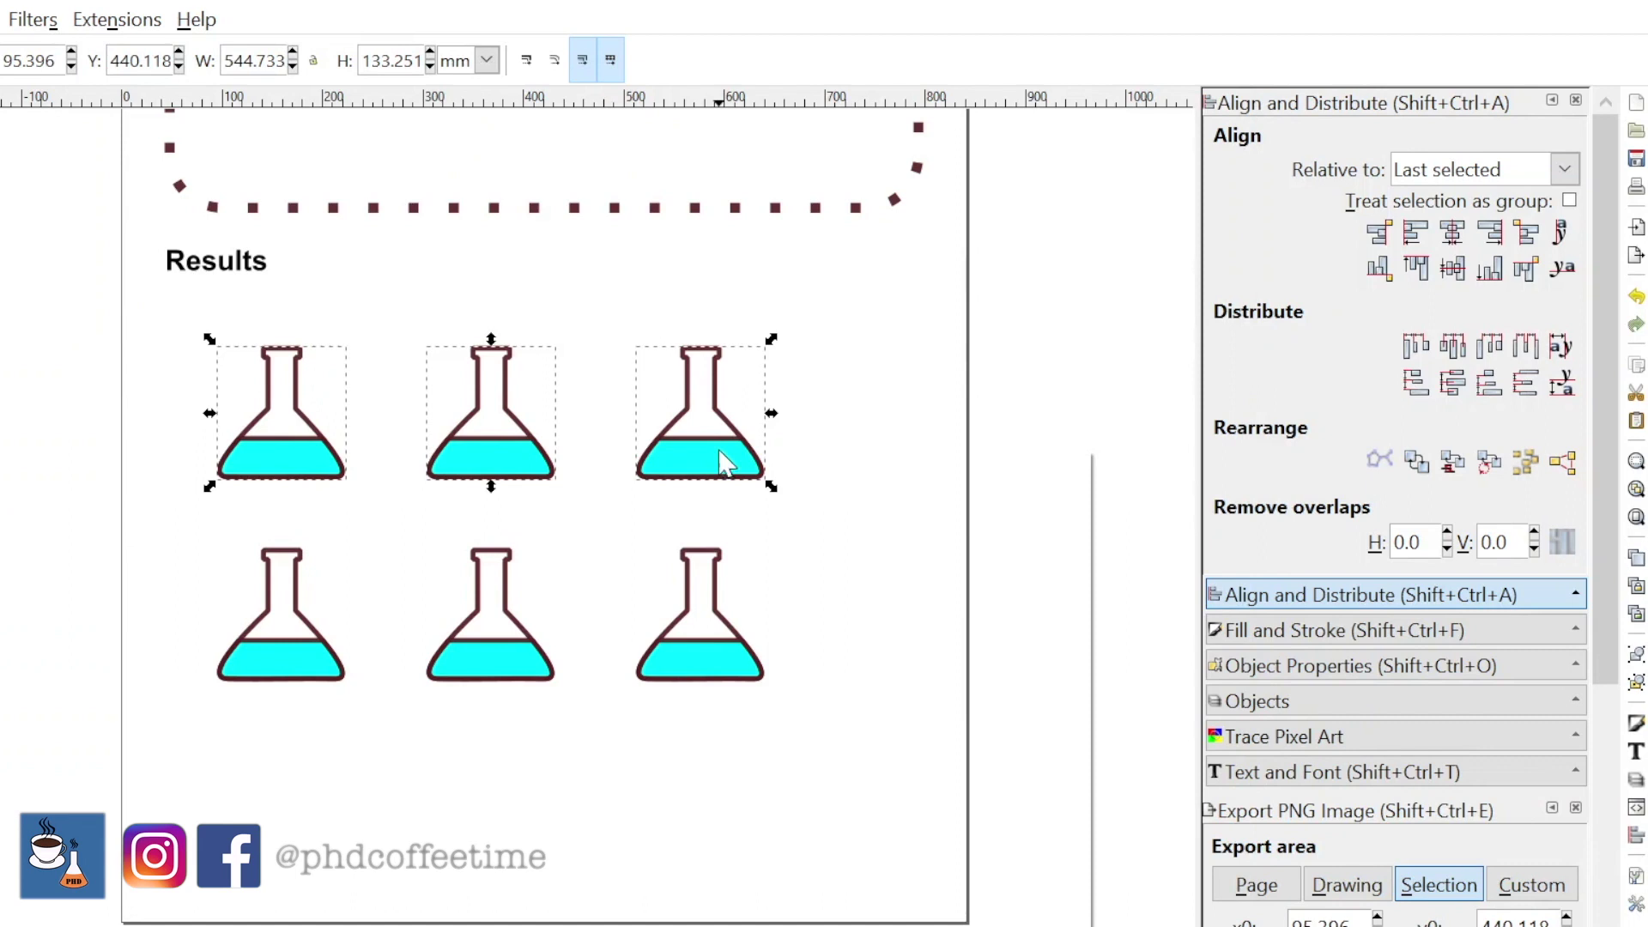
pyautogui.rightClick(720, 450)
pyautogui.click(820, 926)
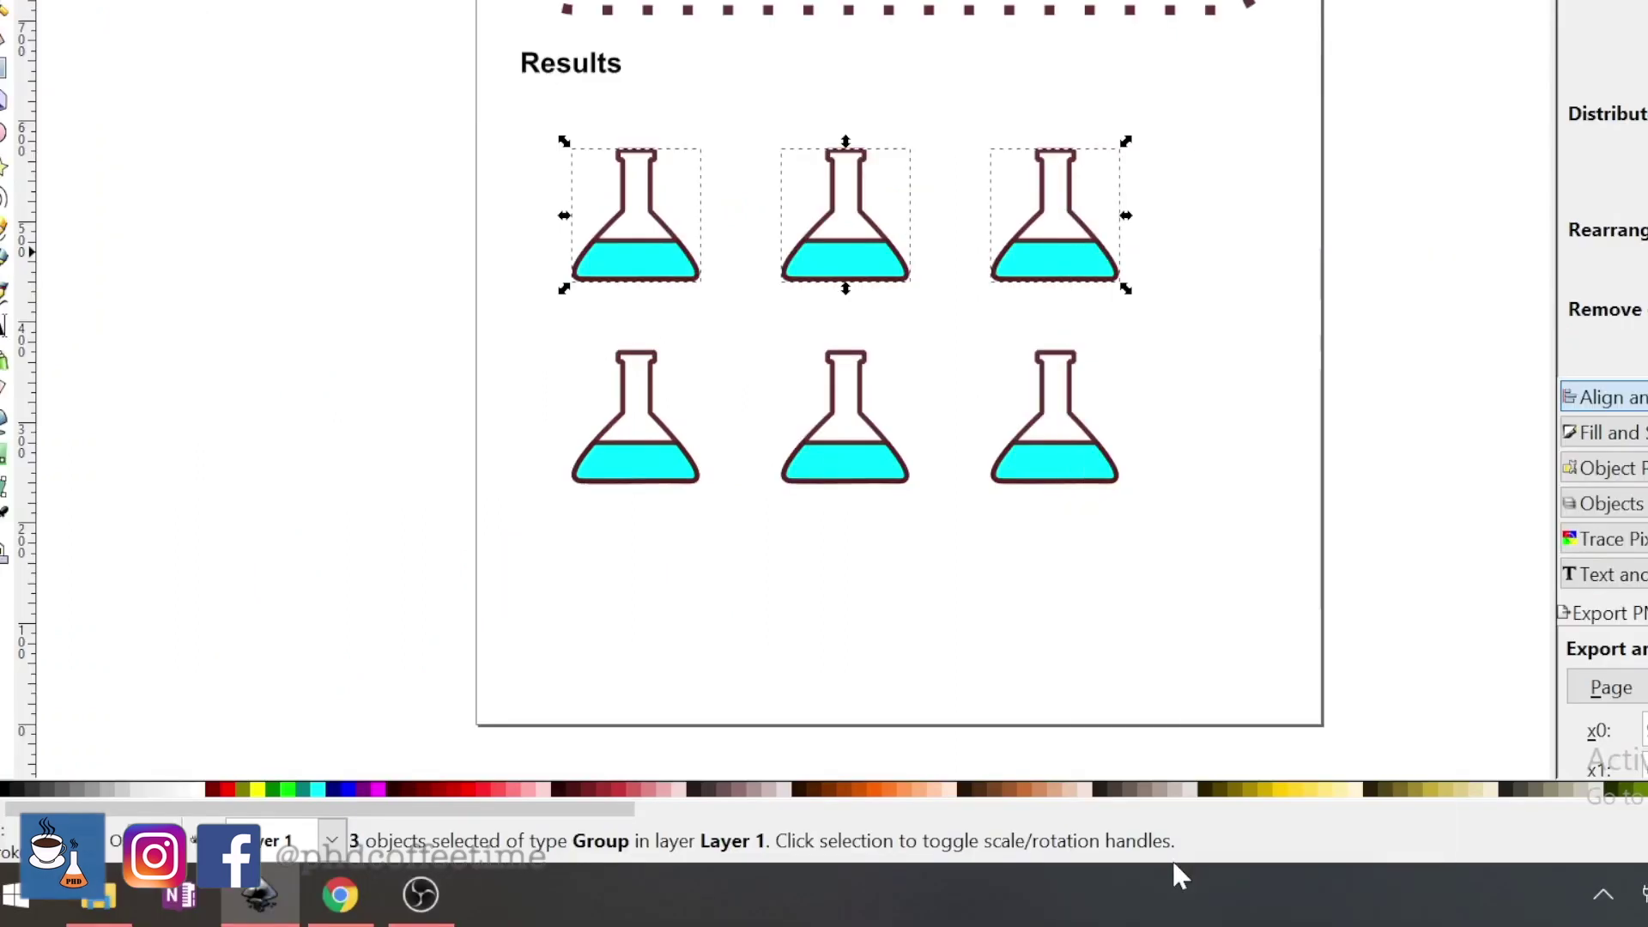
pyautogui.moveTo(1190, 332); pyautogui.dragTo(469, 107)
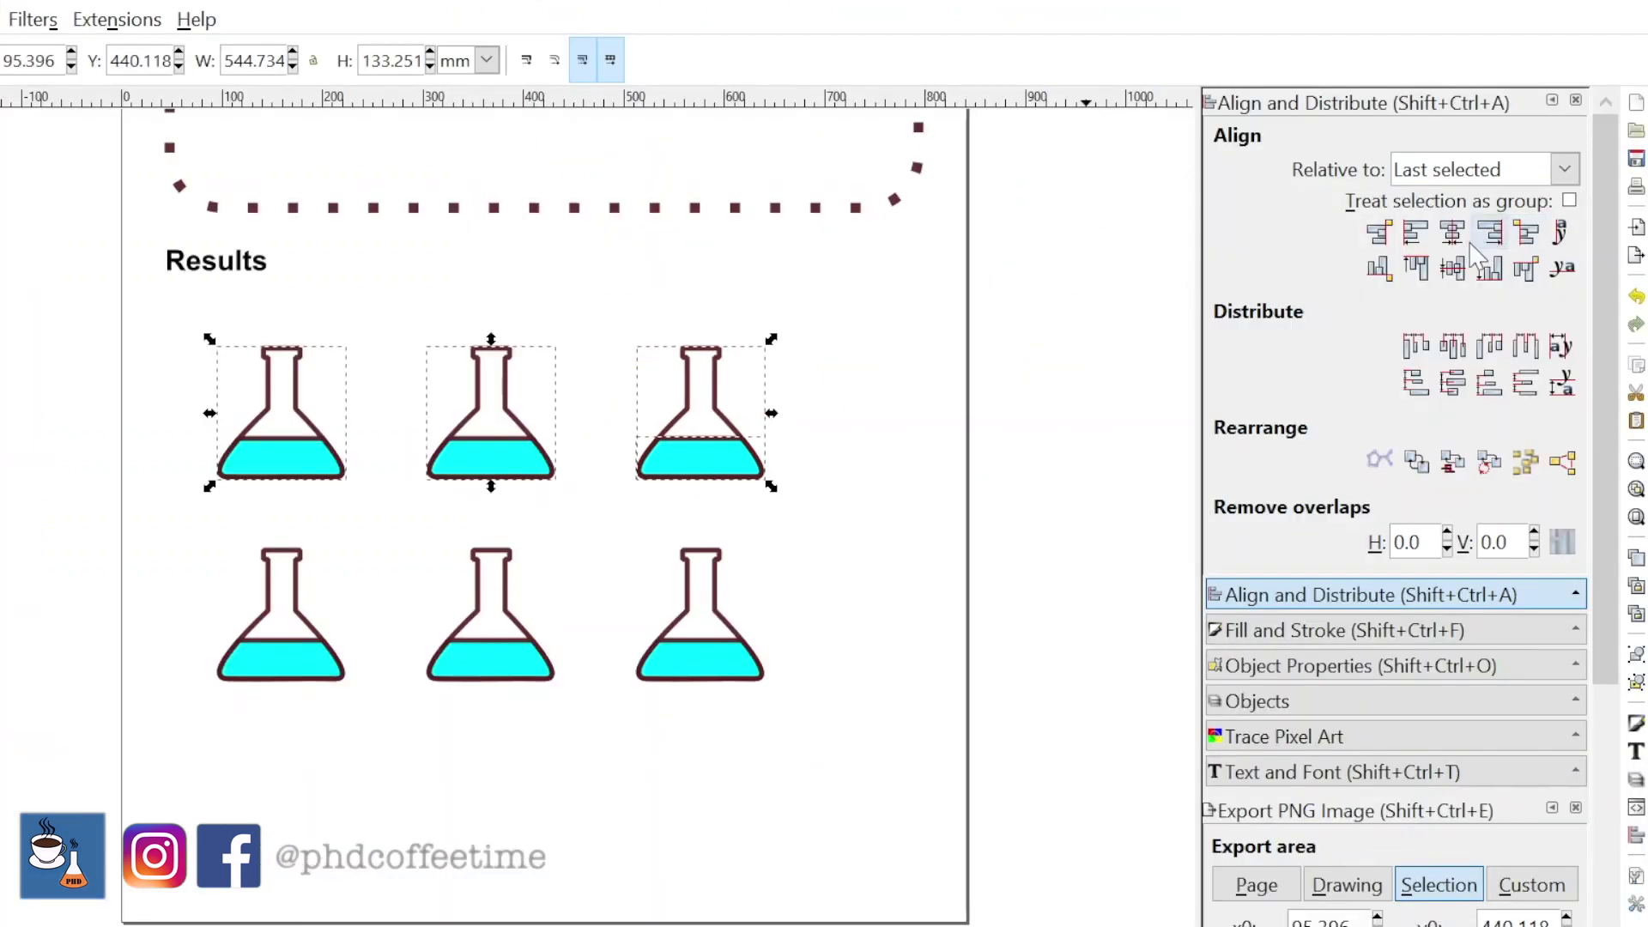
pyautogui.click(1453, 268)
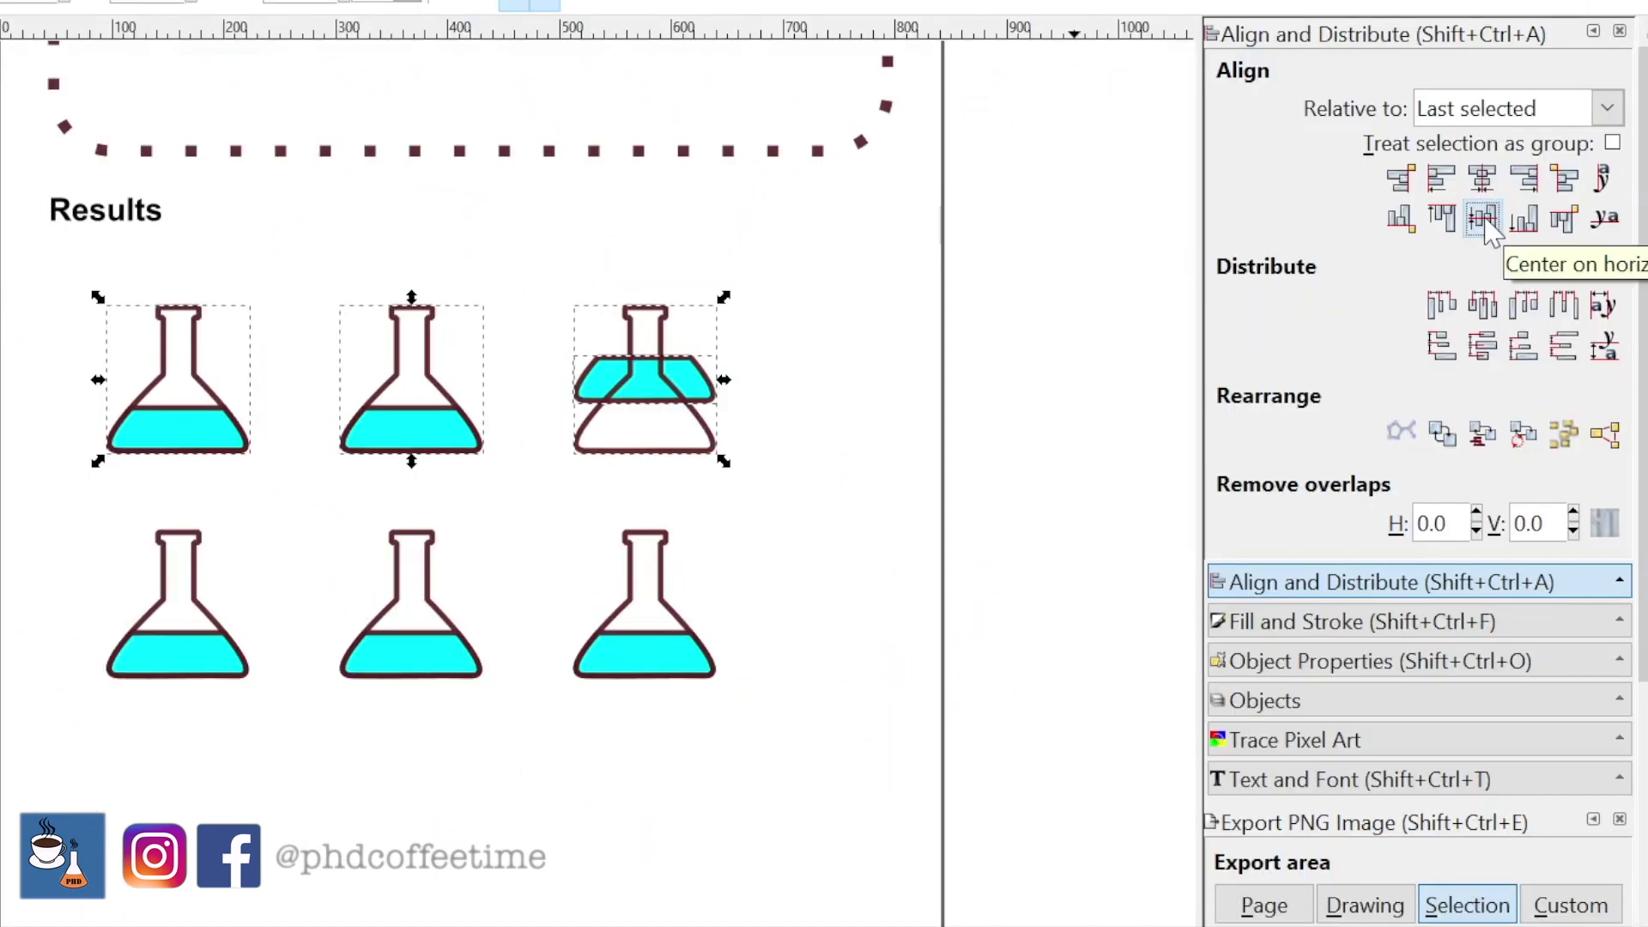
pyautogui.hotkey('ctrl', 'z')
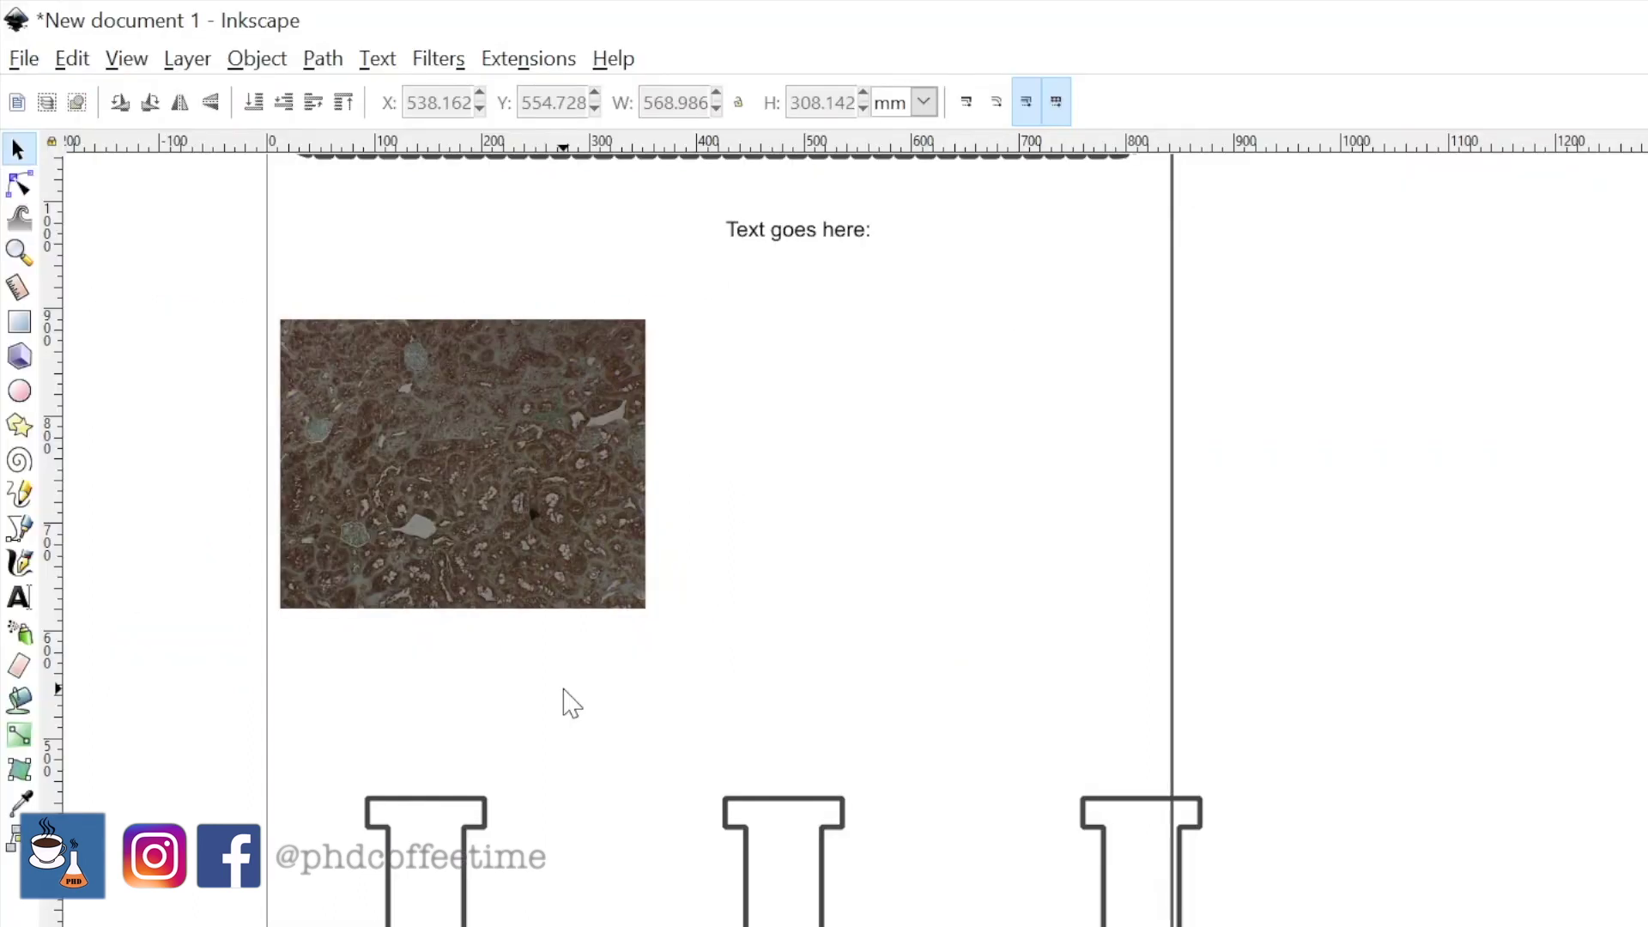
# - Select the three yellow flasks and group them together
pyautogui.scroll(-3, 563, 697)
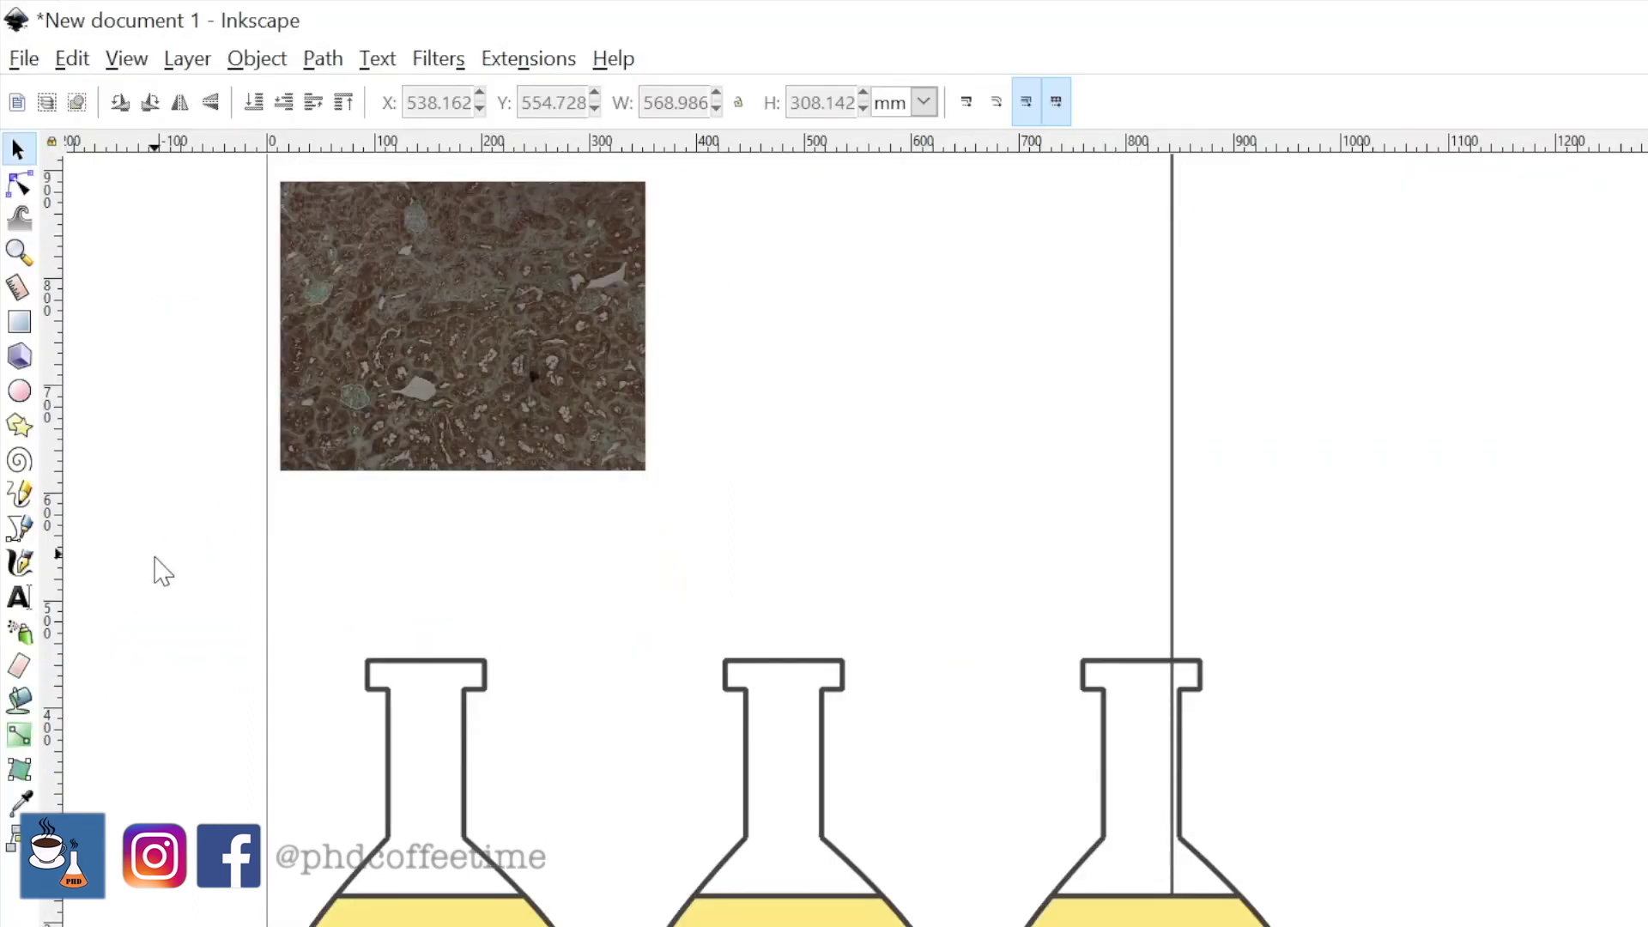
pyautogui.scroll(-2, 149, 587)
pyautogui.scroll(-1, 156, 591)
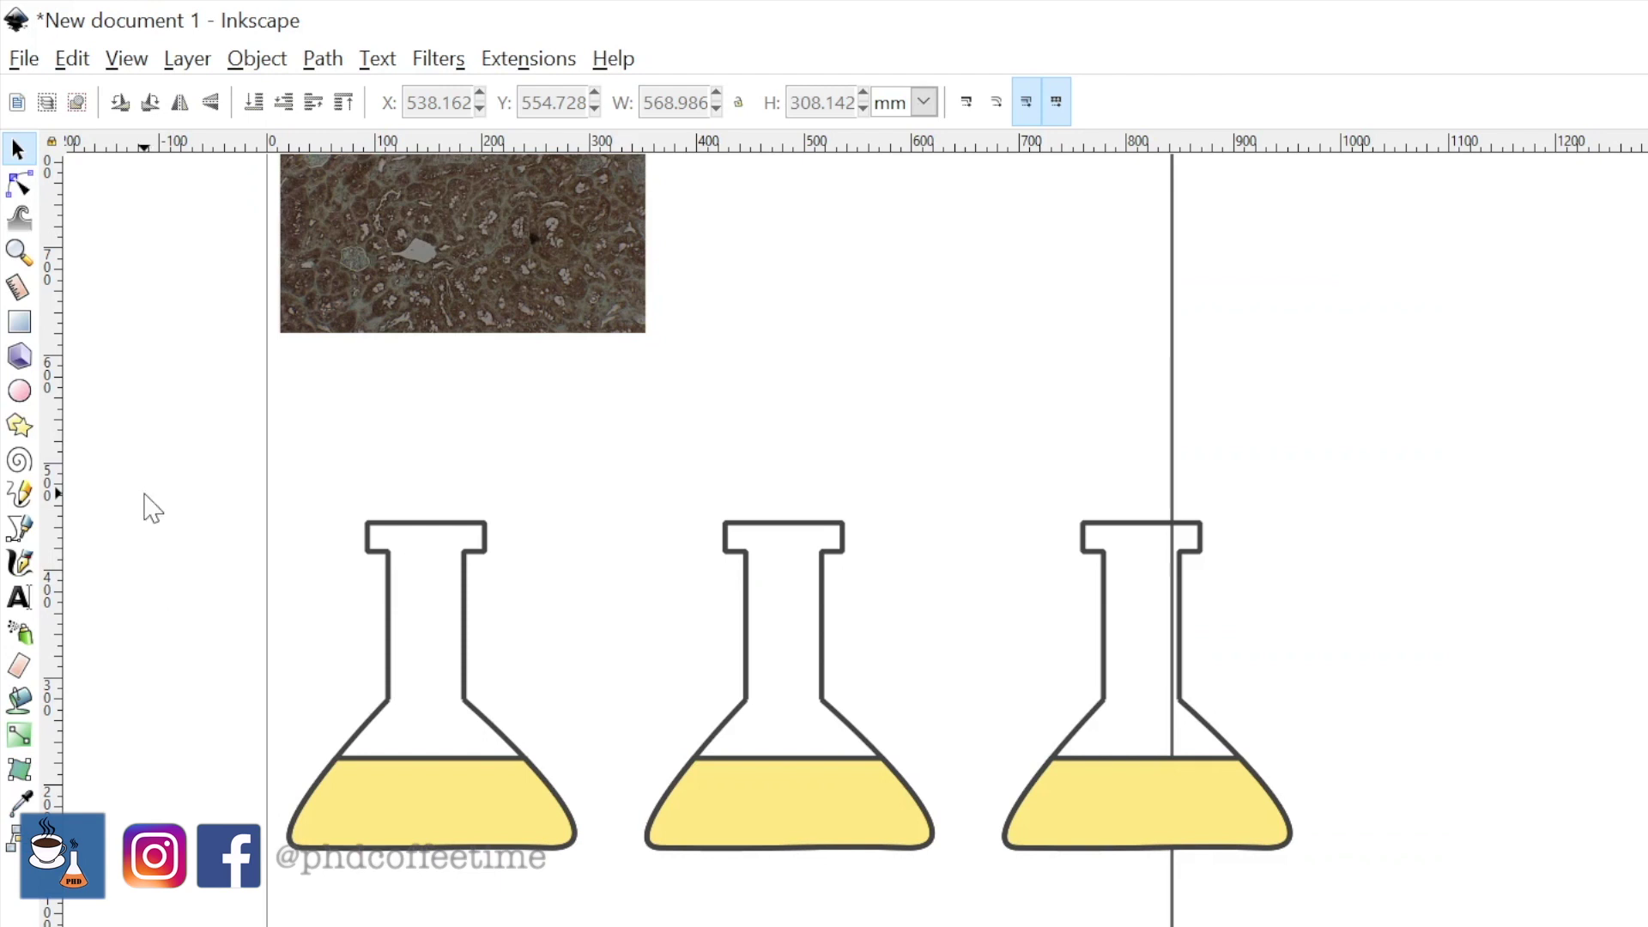
pyautogui.moveTo(153, 508); pyautogui.dragTo(1494, 897)
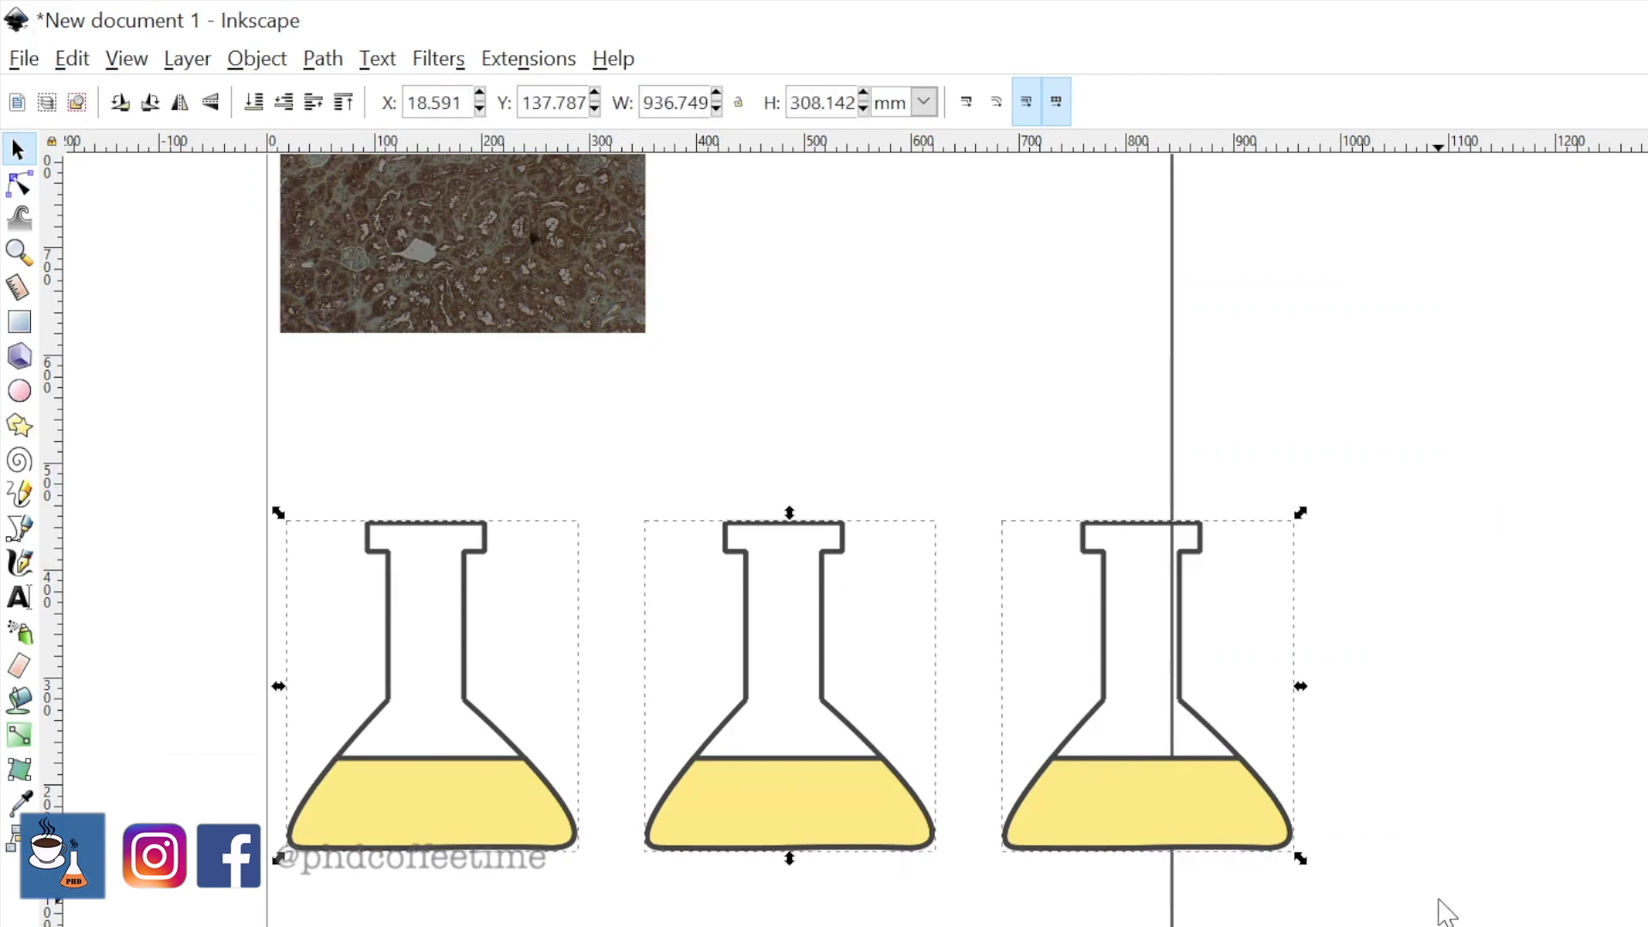
pyautogui.rightClick(1212, 822)
pyautogui.click(1286, 740)
# - Shrink the flask group to about half size and reposition it below the micrograph
pyautogui.moveTo(1302, 515); pyautogui.dragTo(891, 692)
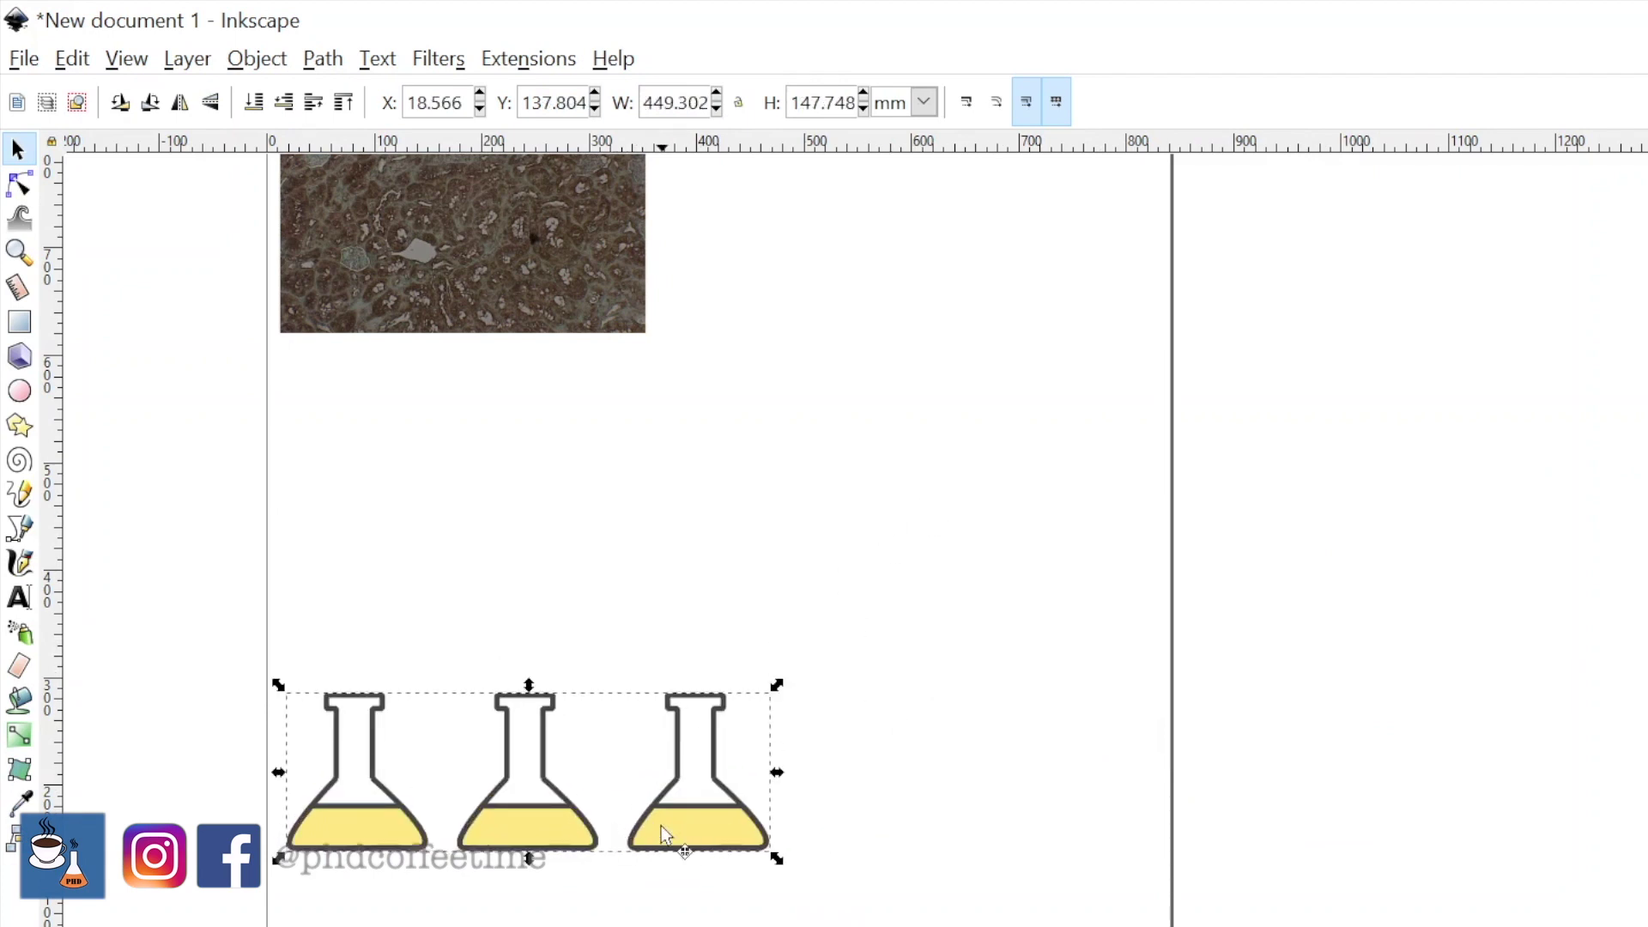
pyautogui.moveTo(661, 825); pyautogui.dragTo(1013, 459)
pyautogui.scroll(5, 1010, 435)
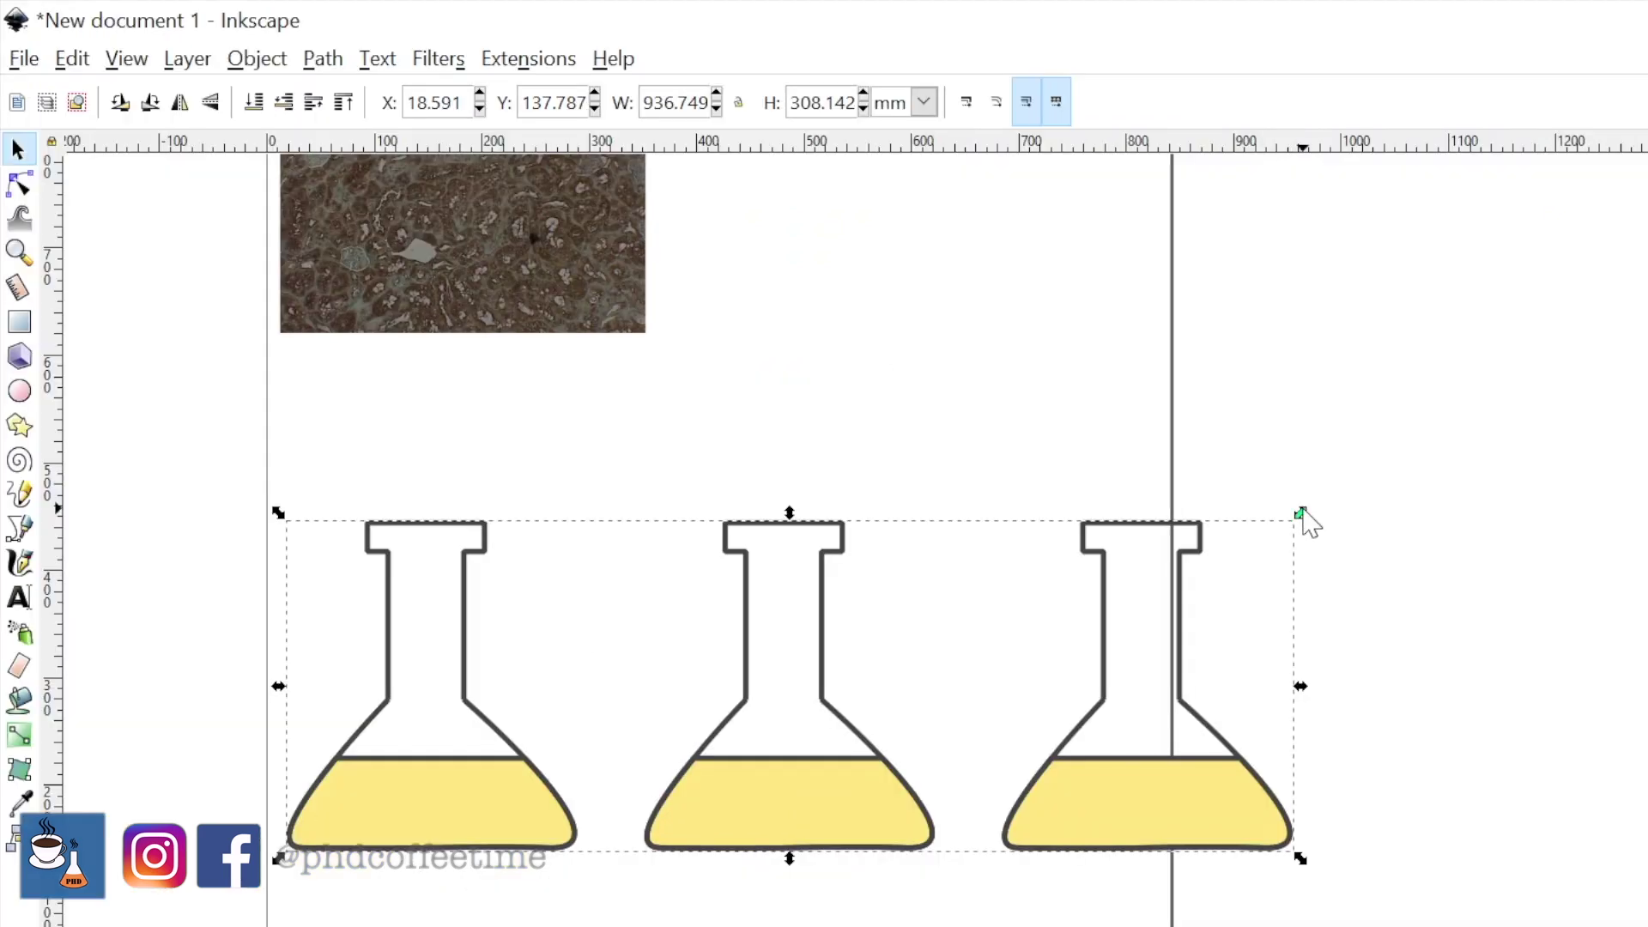
pyautogui.moveTo(1302, 519); pyautogui.dragTo(894, 690)
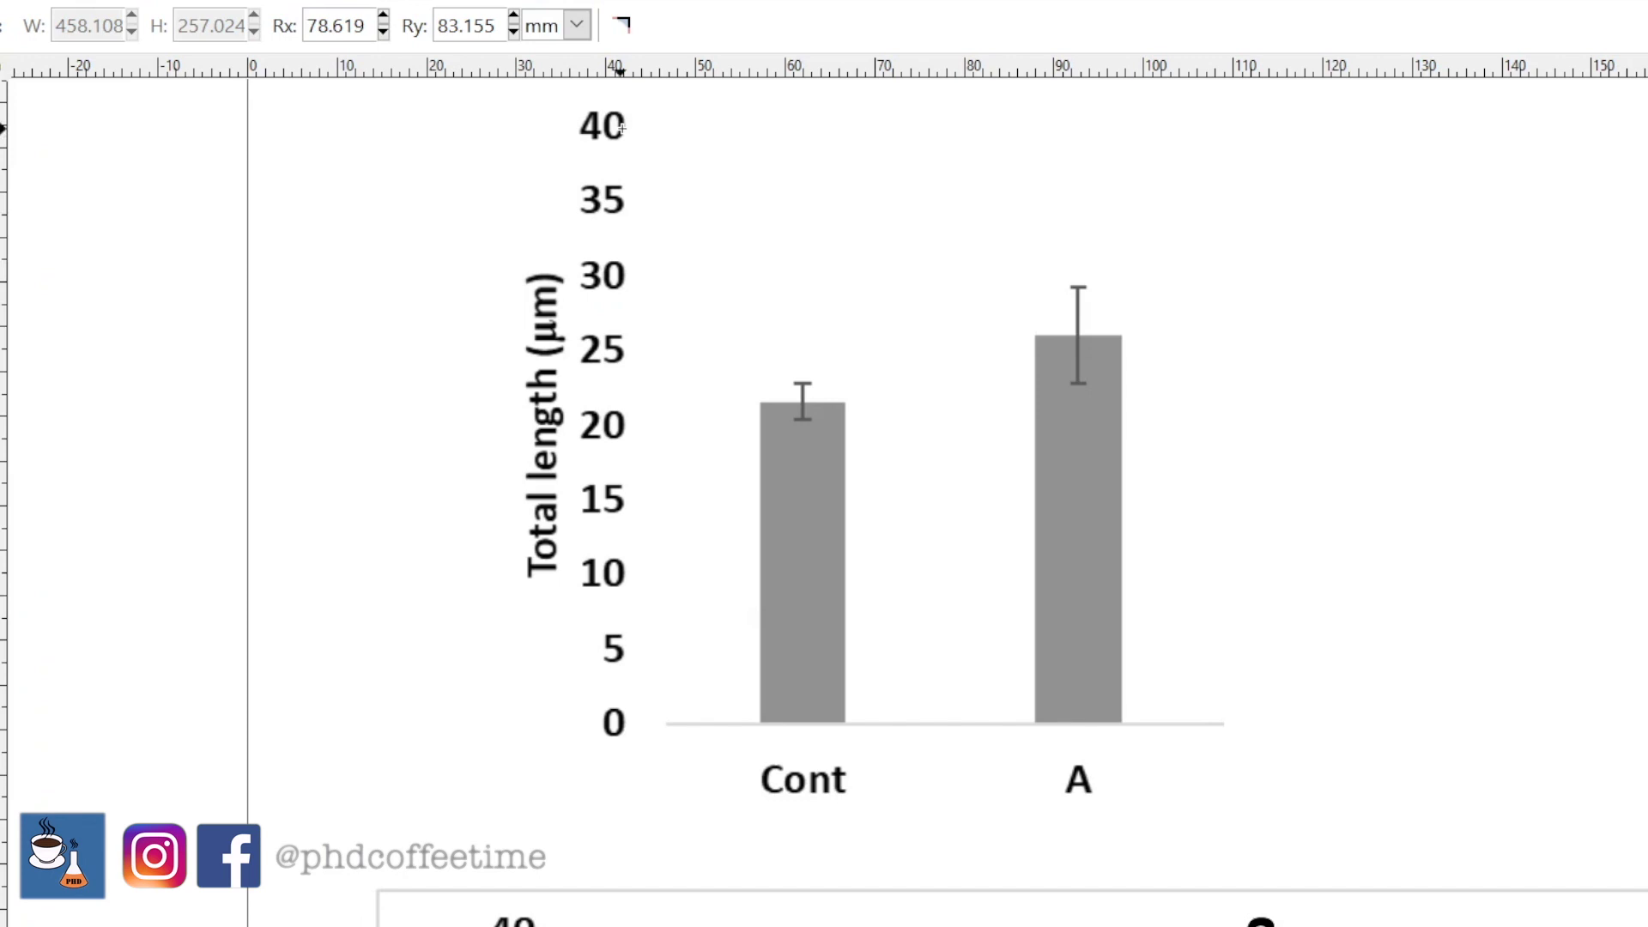
# - Draw a black-filled rectangle with a 0.8 outline width across the chart's bracket
pyautogui.moveTo(769, 179); pyautogui.dragTo(1077, 312)
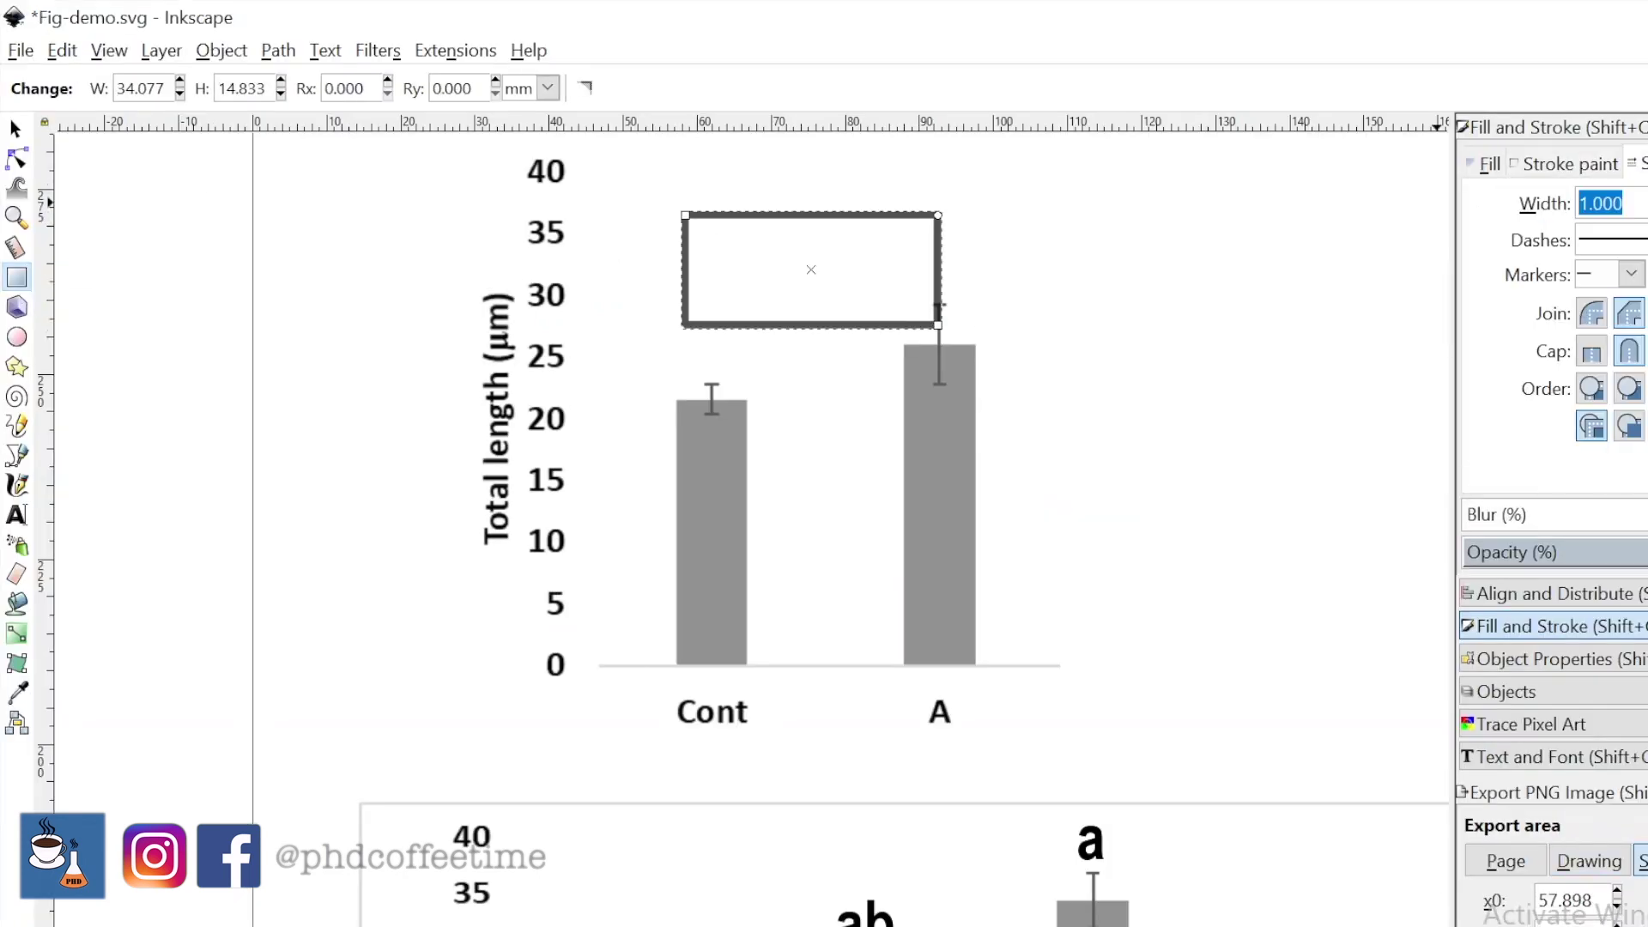
pyautogui.write('0.8')
pyautogui.press('Return')
pyautogui.press('Return')
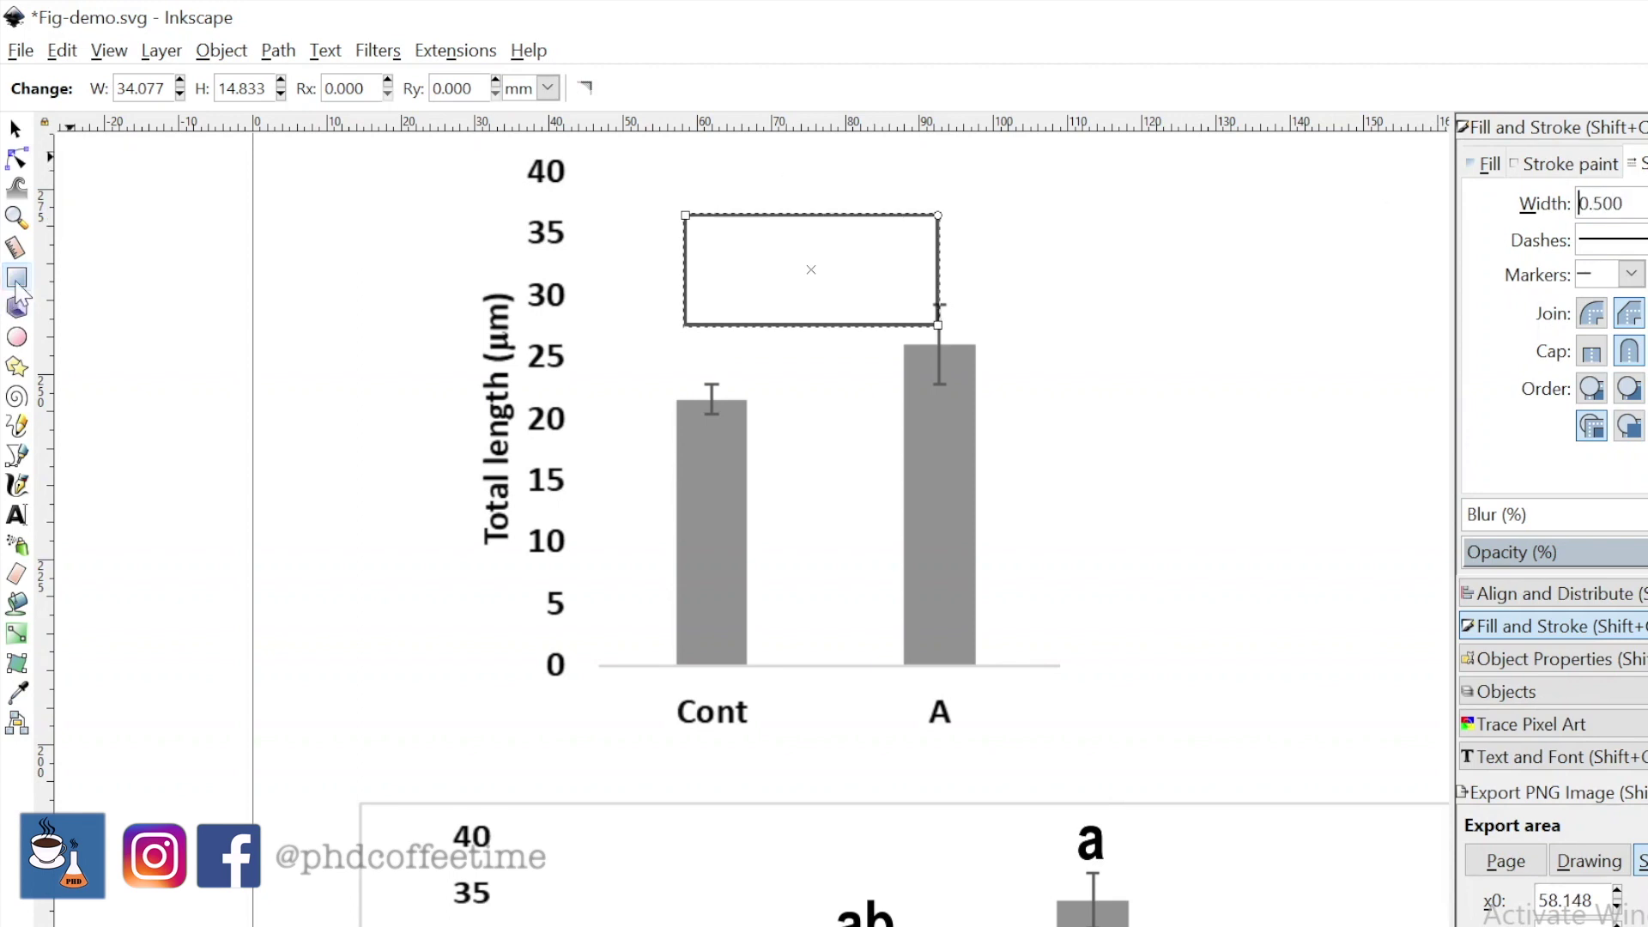
pyautogui.moveTo(641, 258); pyautogui.dragTo(1089, 378)
pyautogui.click(1485, 163)
pyautogui.click(1513, 201)
pyautogui.click(15, 128)
pyautogui.press('Escape')
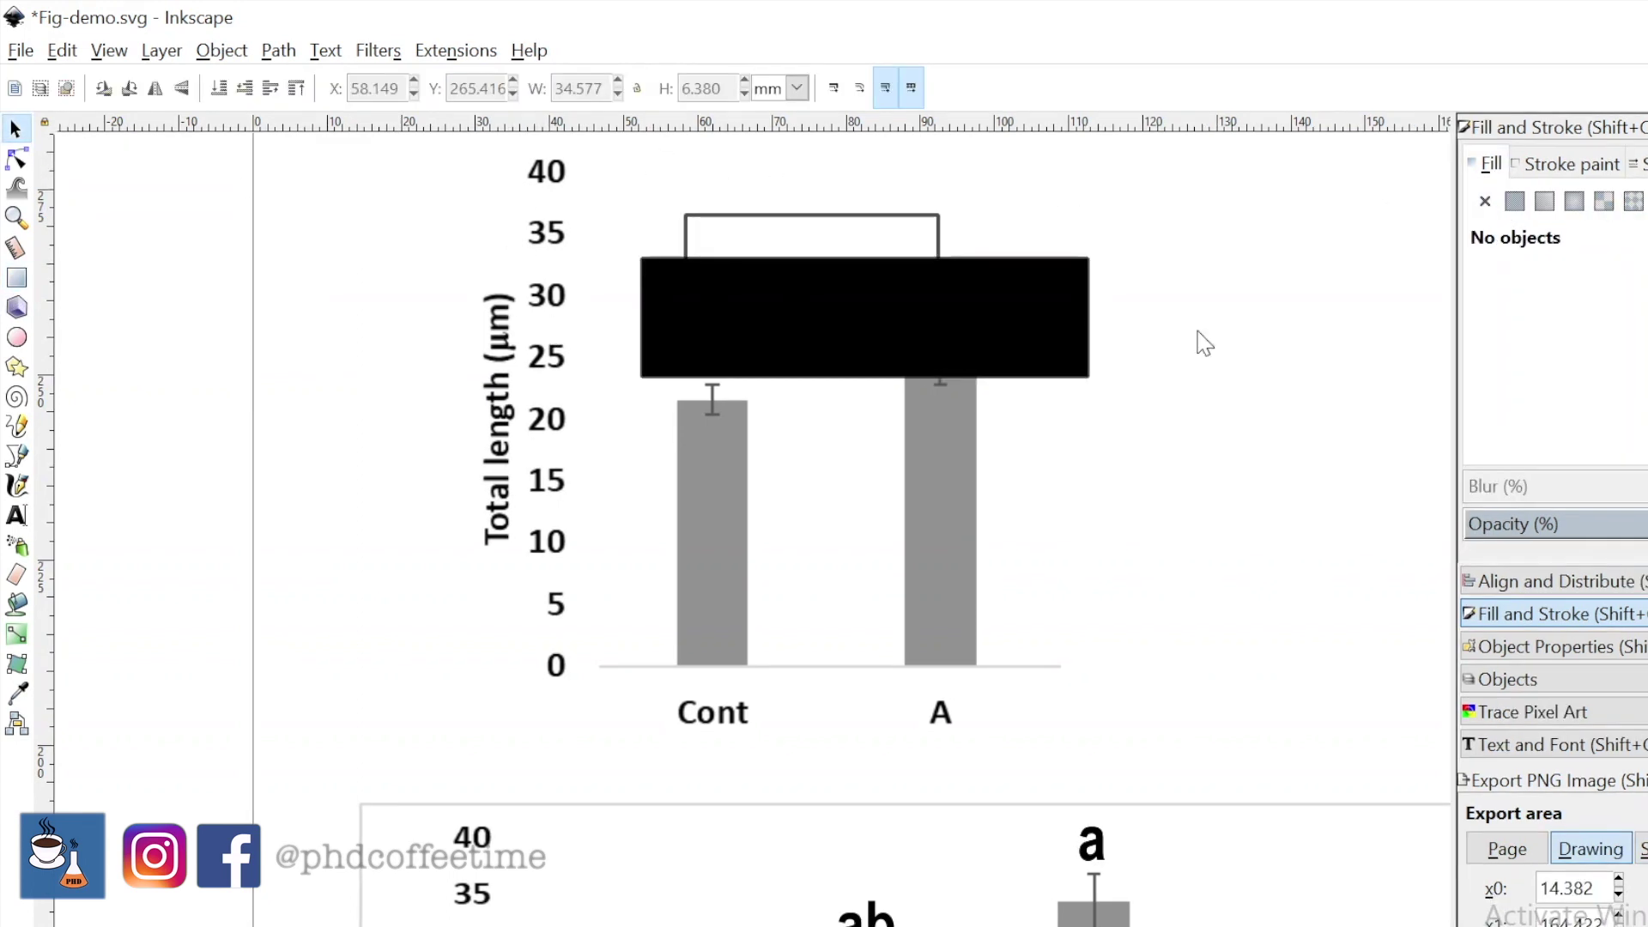
# - Cut the bracket with the black rectangle using Cut Path and delete the lower piece
pyautogui.moveTo(1196, 403); pyautogui.dragTo(721, 245)
pyautogui.click(280, 54)
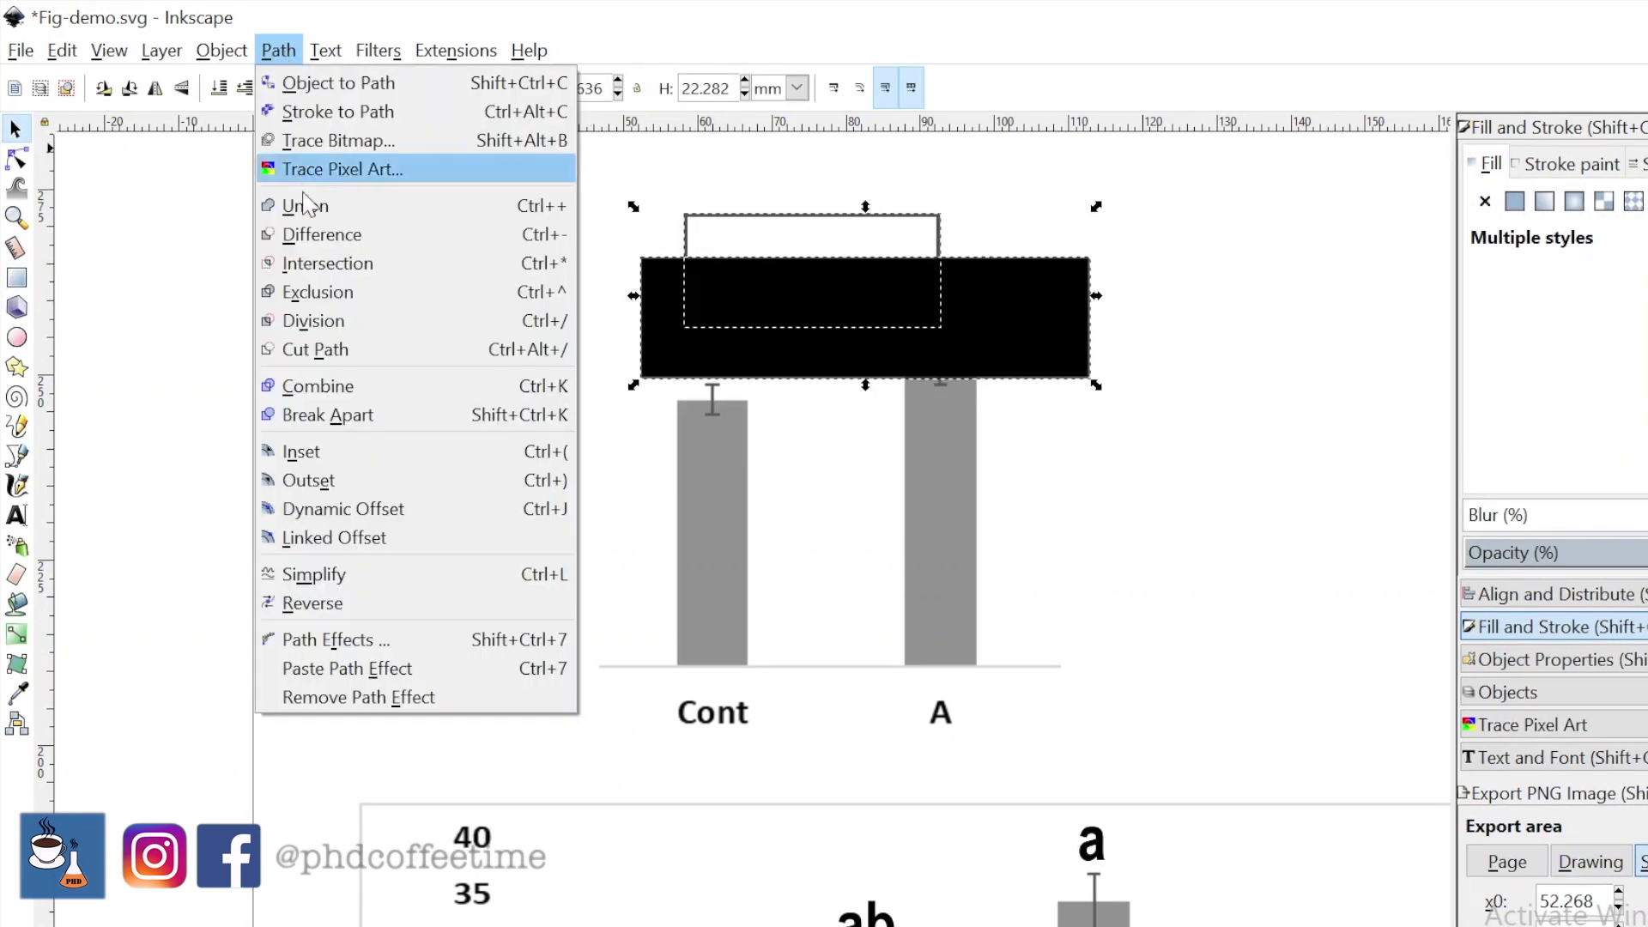
pyautogui.click(305, 349)
pyautogui.click(721, 330)
pyautogui.moveTo(721, 330); pyautogui.dragTo(976, 332)
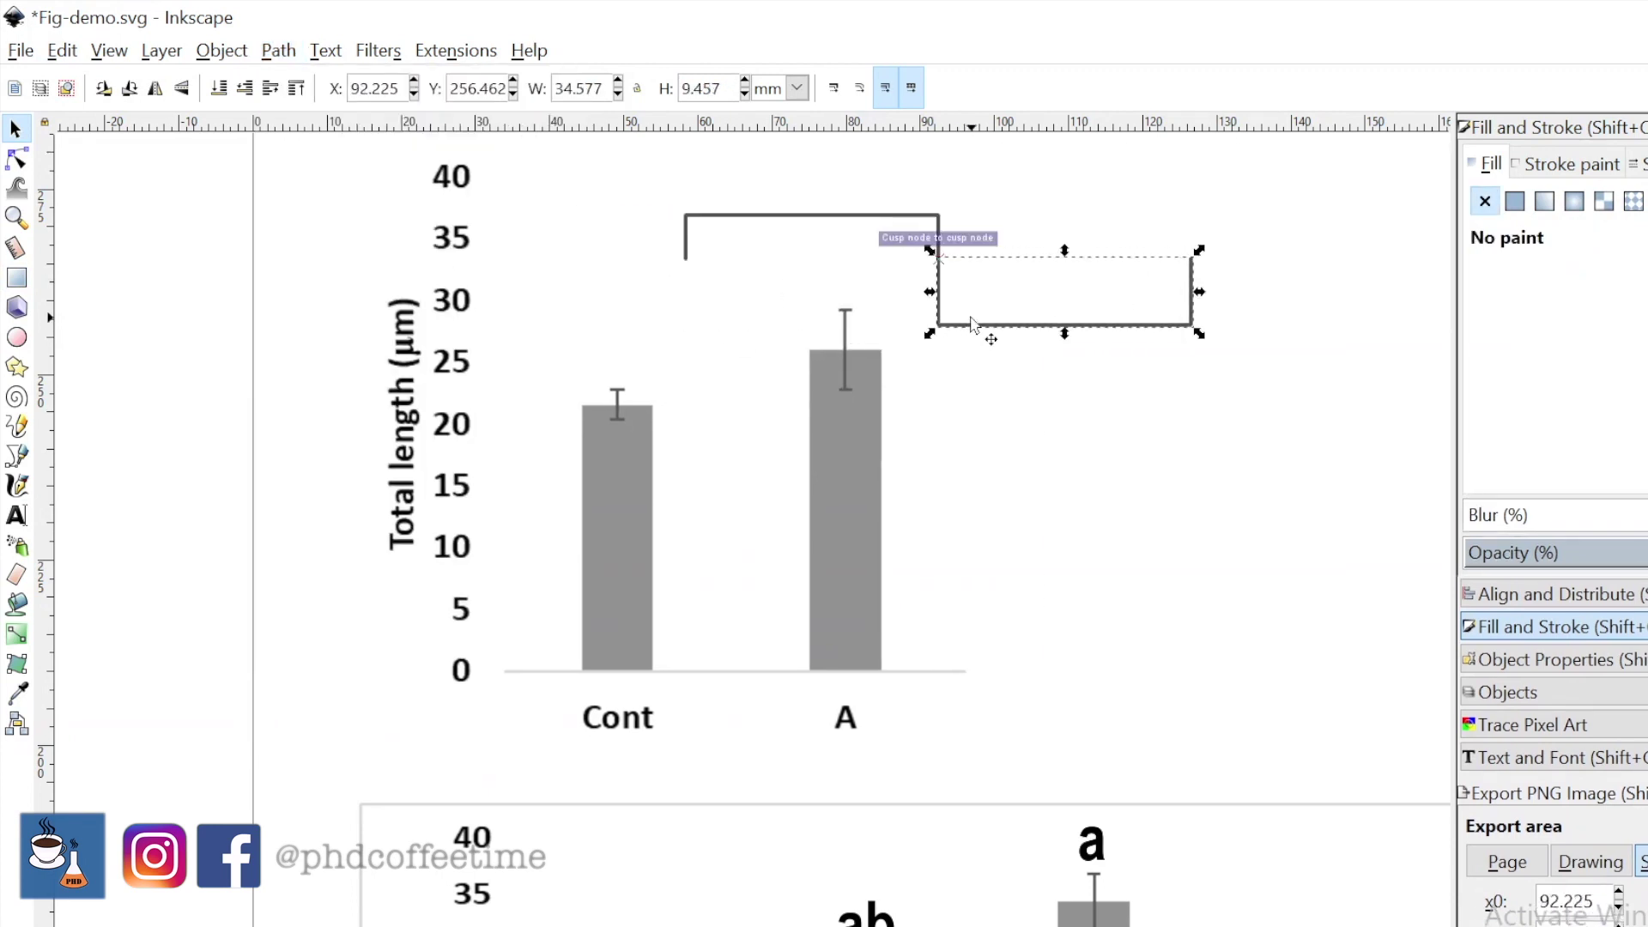
pyautogui.press('Delete')
# - Shift the chart, narrow the bracket, bold a single asterisk and add the 'b' label
pyautogui.moveTo(839, 478); pyautogui.dragTo(931, 446)
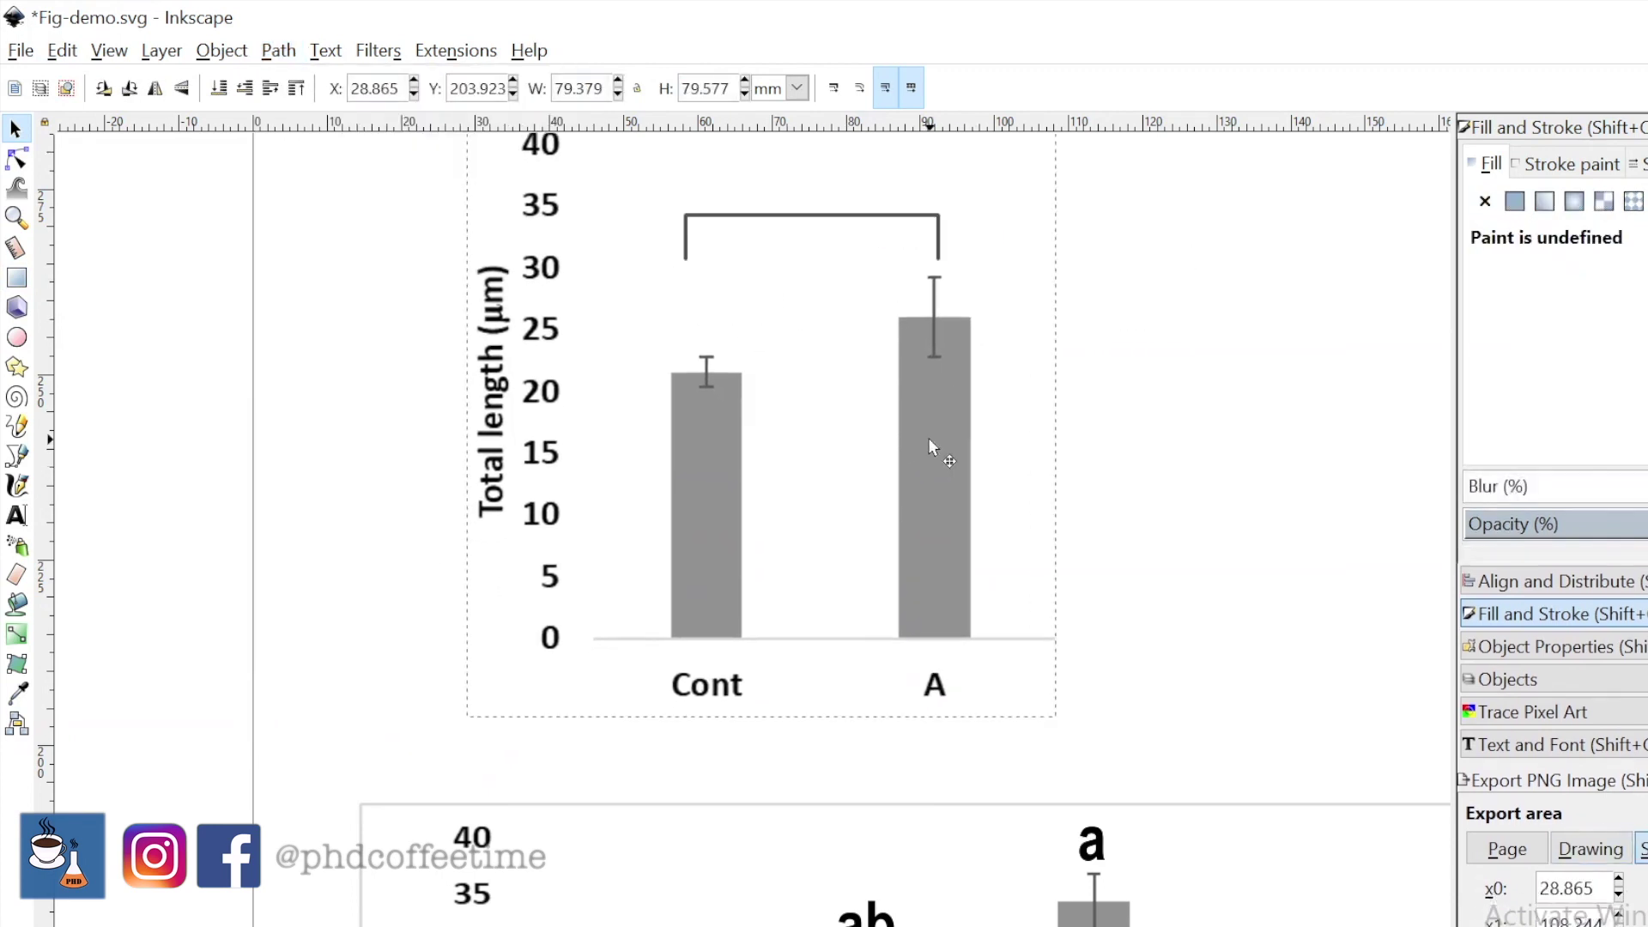
pyautogui.click(848, 215)
pyautogui.moveTo(681, 210); pyautogui.dragTo(744, 254)
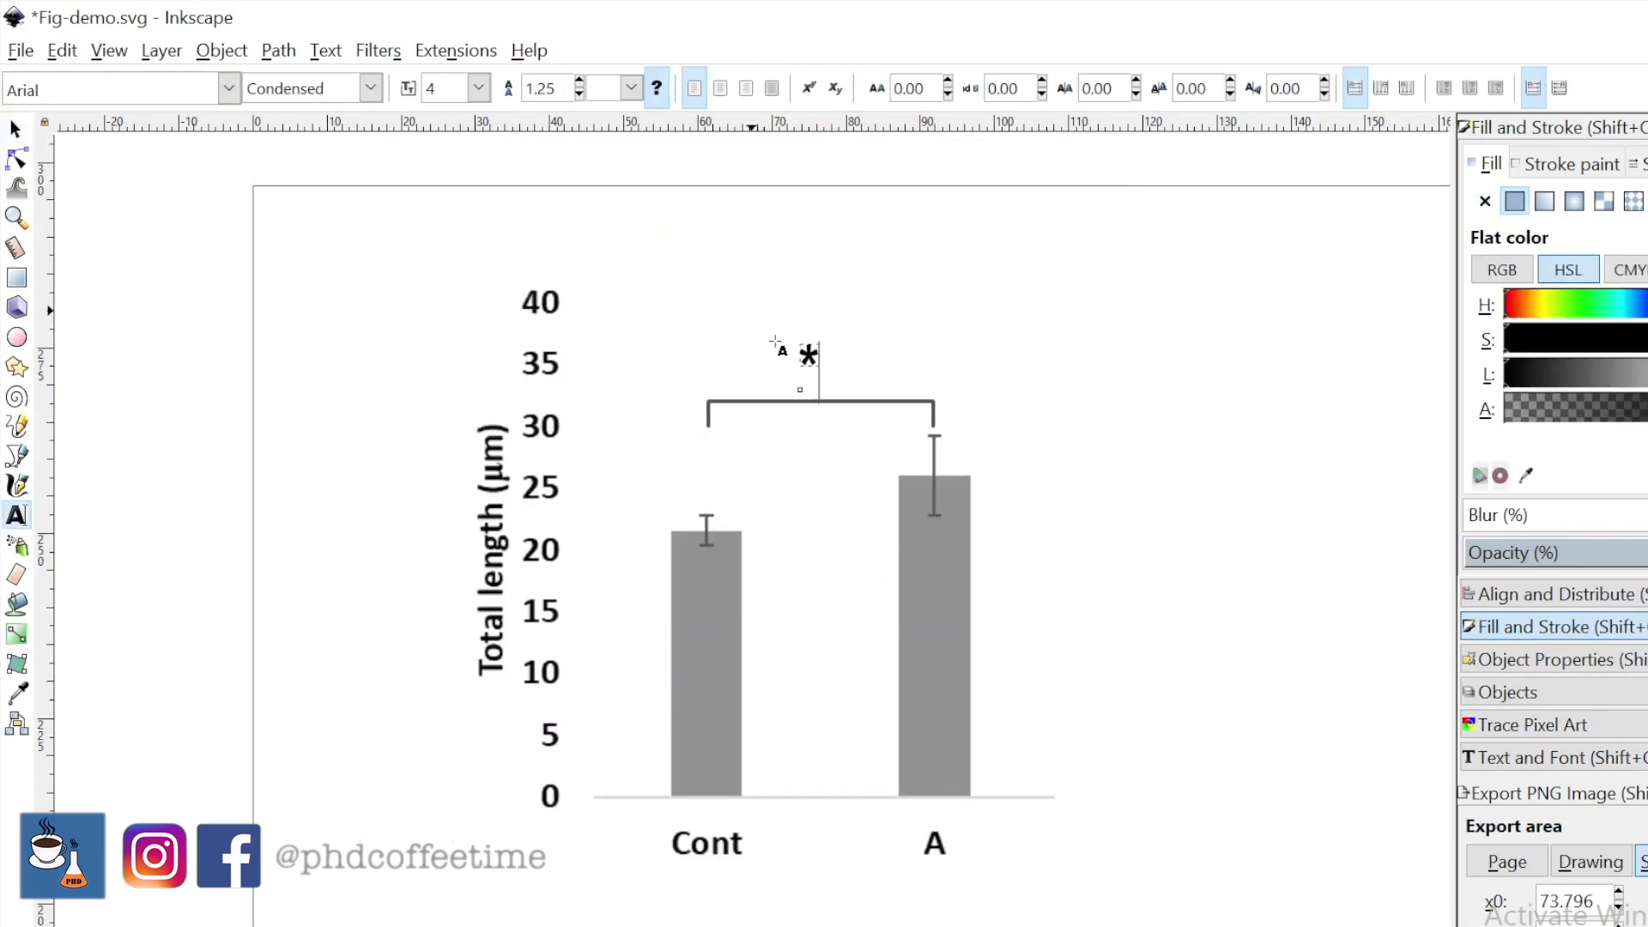
pyautogui.hotkey('ctrl', 'b')
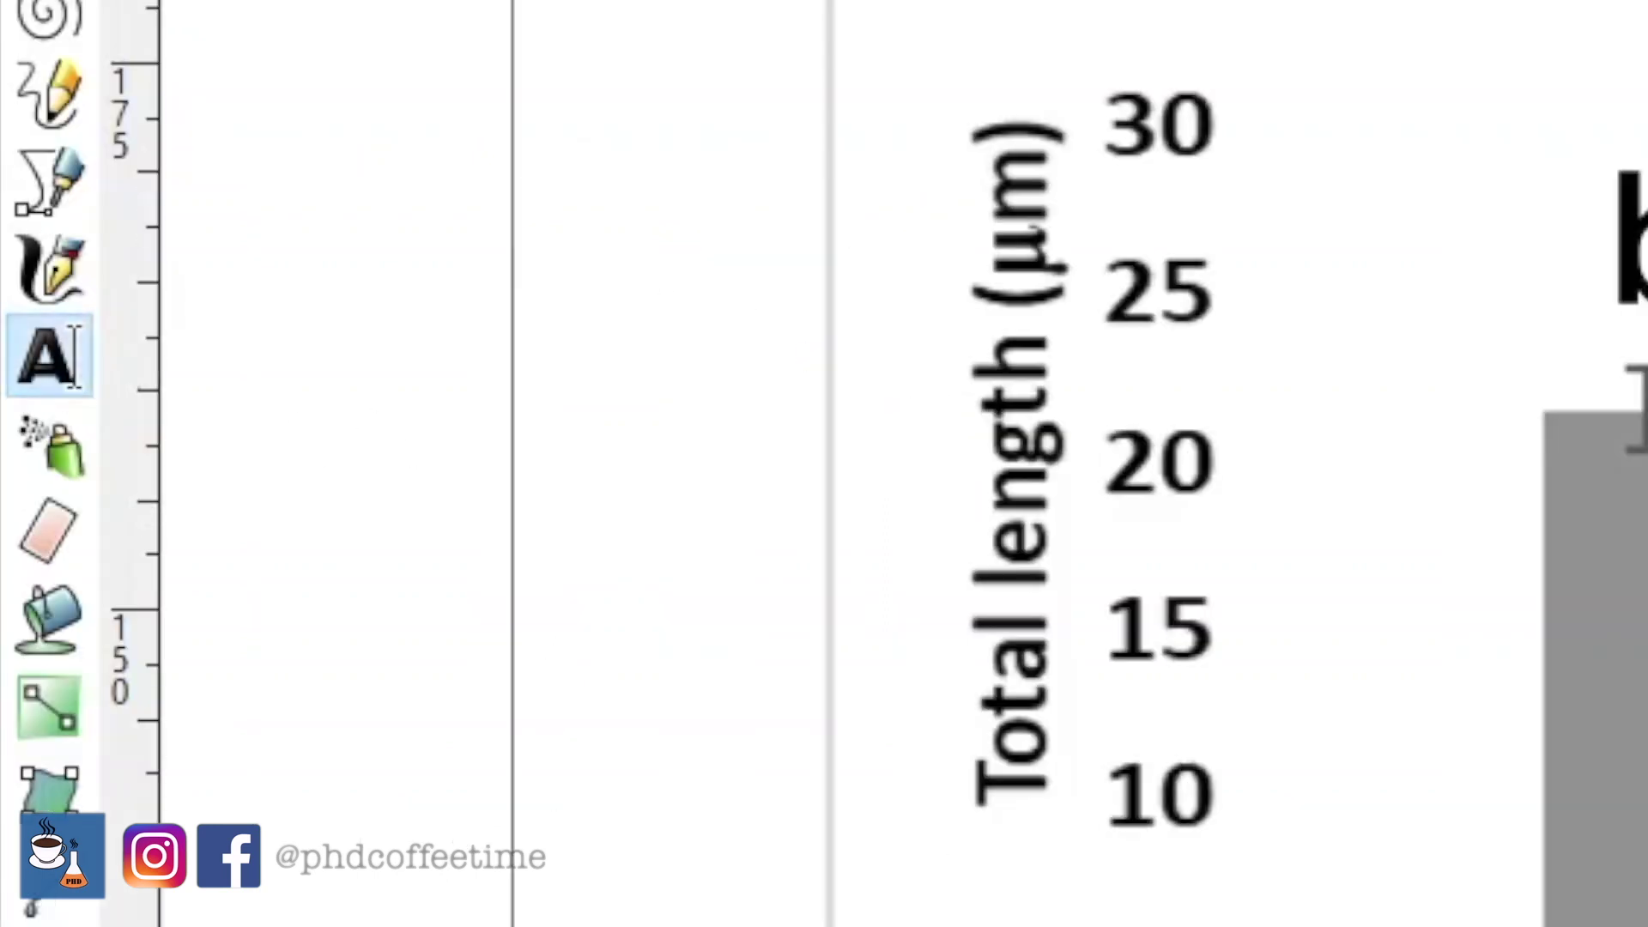
pyautogui.press('BackSpace')
pyautogui.press('BackSpace')
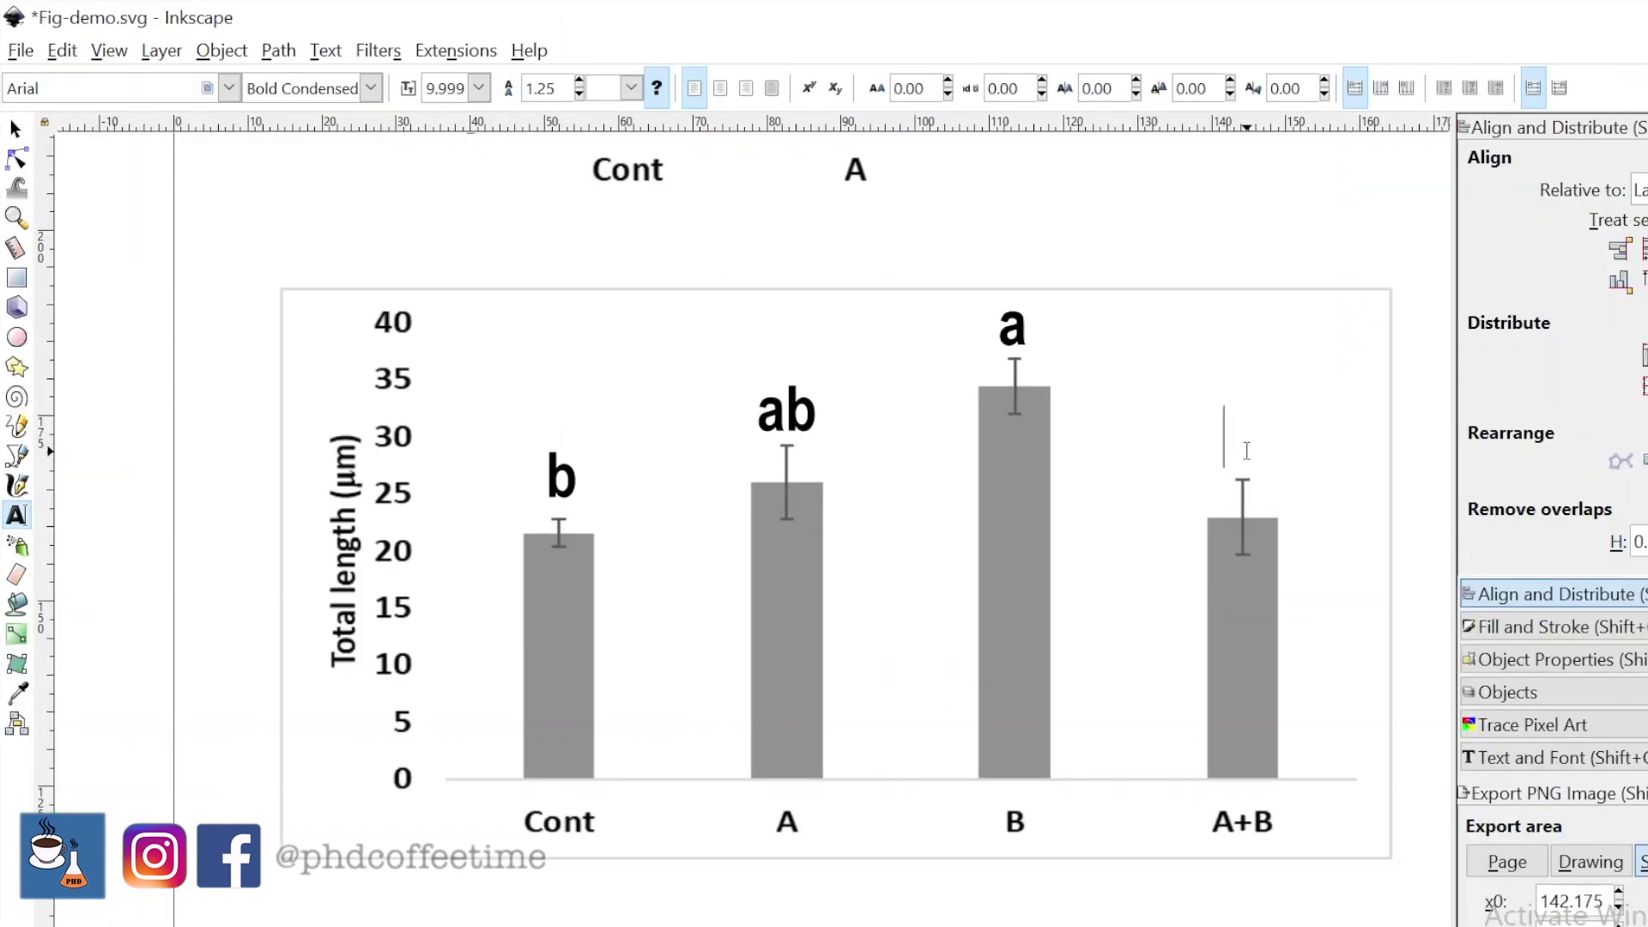
pyautogui.write('b')
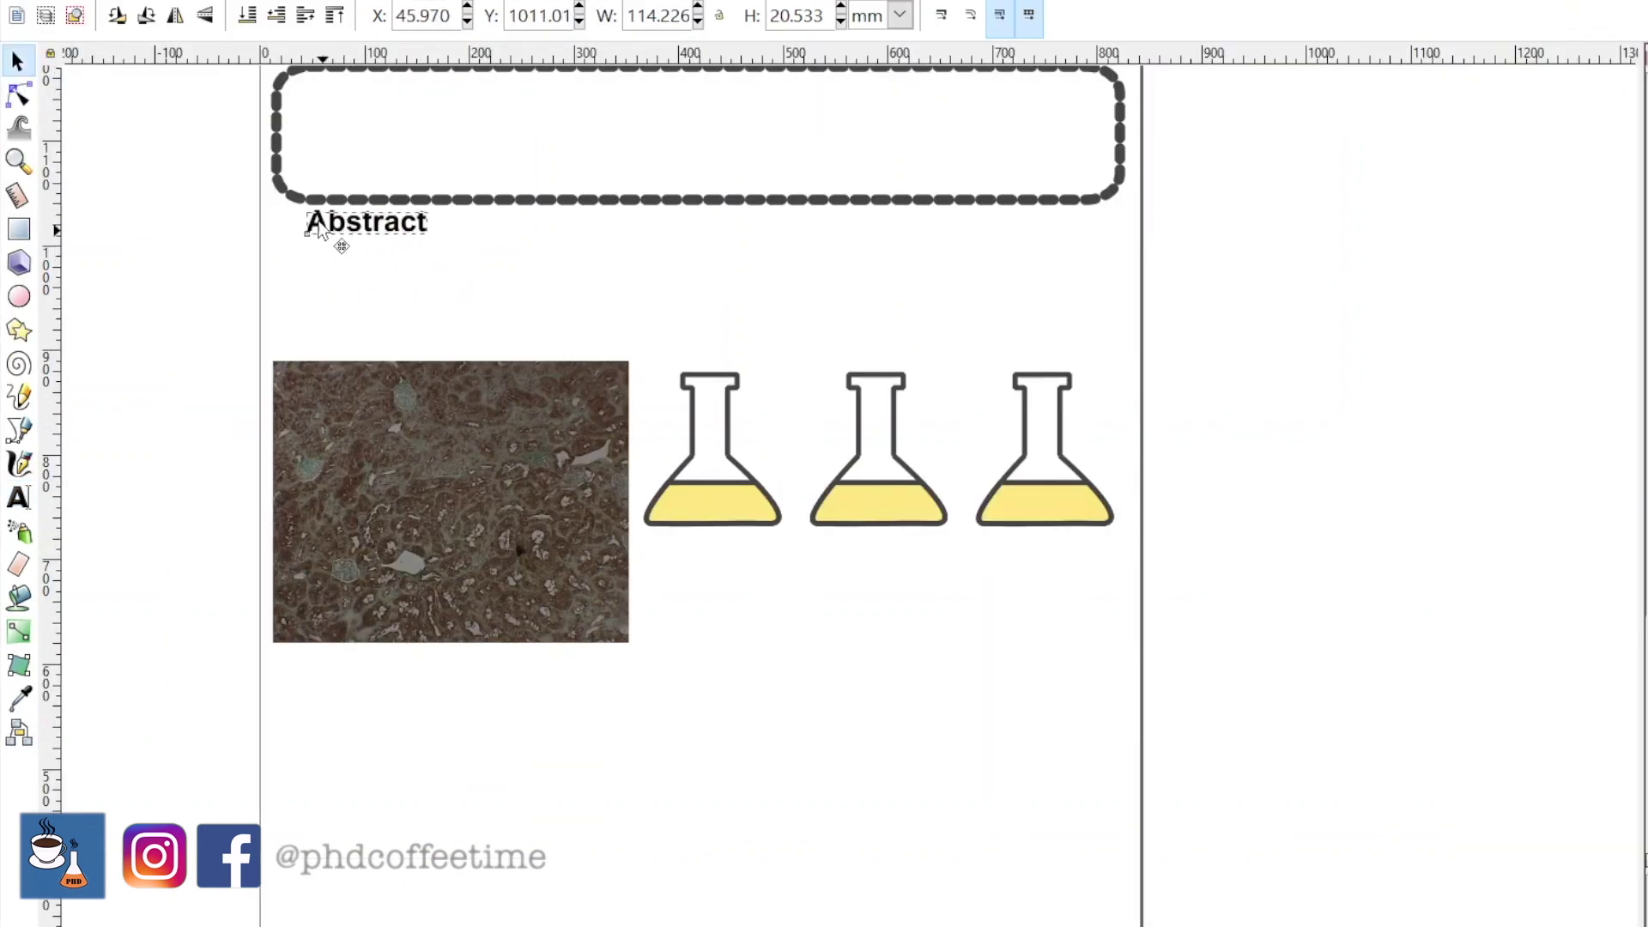
# - Place a copy of the Abstract heading above the flasks and retype it as 'Methods'
pyautogui.moveTo(324, 228); pyautogui.dragTo(669, 359)
pyautogui.click(19, 497)
pyautogui.hotkey('ctrl', 'a')
pyautogui.write('Methods')
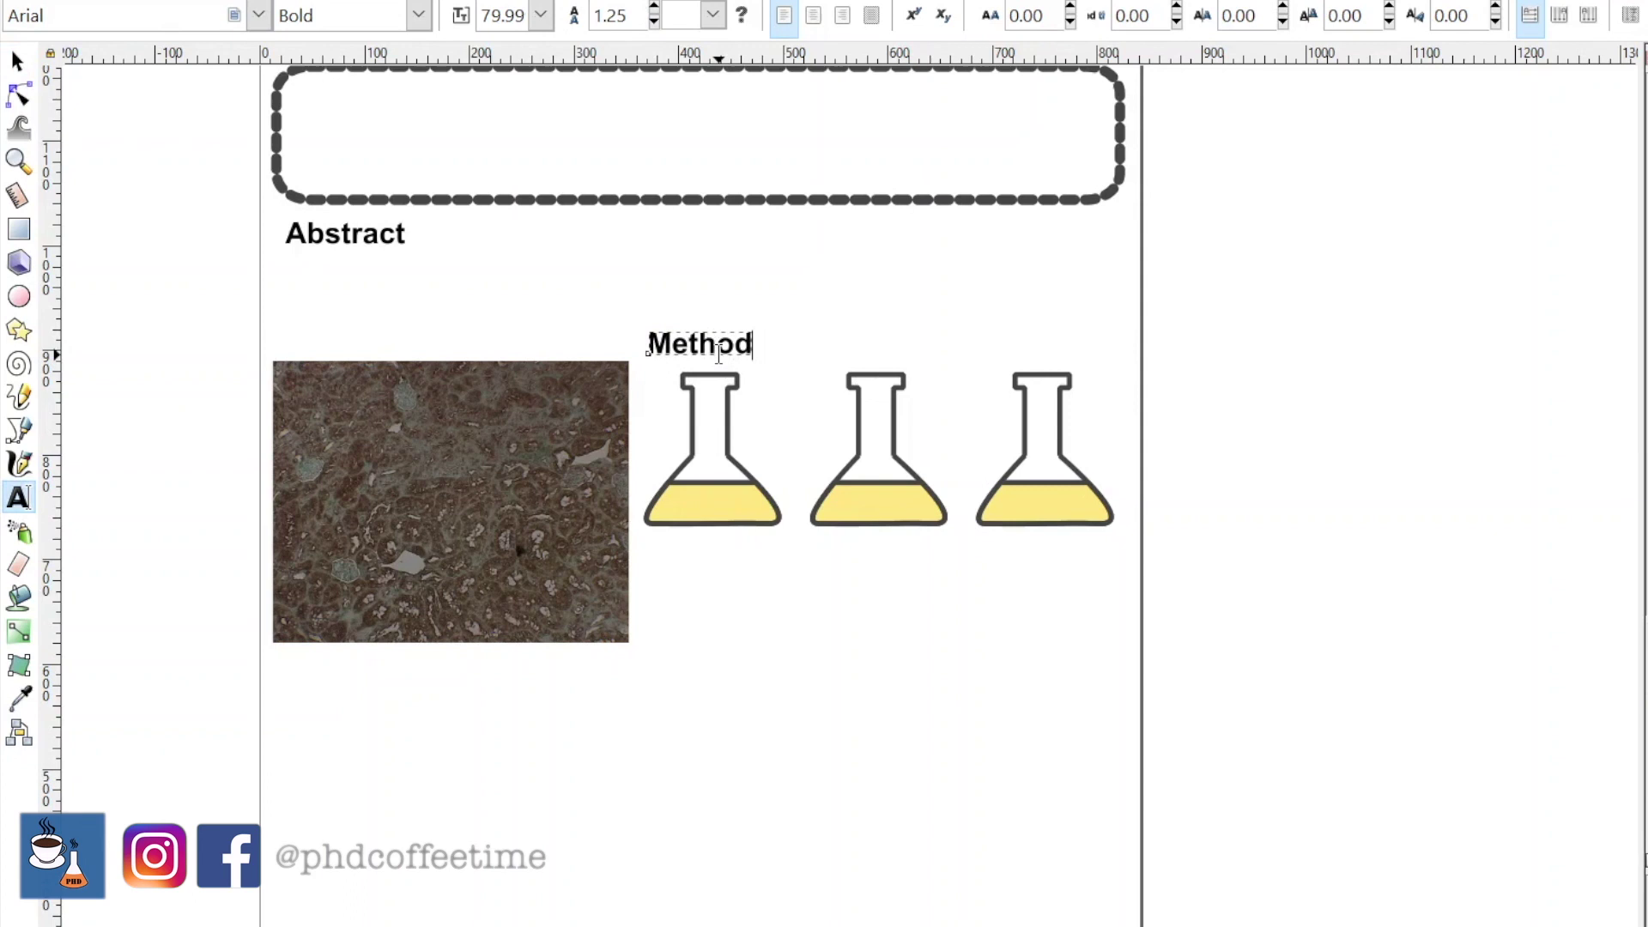
pyautogui.click(17, 60)
# - Add another heading copy near the micrograph and retype it as 'Results'
pyautogui.hotkey('ctrl', 'v')
pyautogui.moveTo(944, 847); pyautogui.dragTo(348, 685)
pyautogui.click(19, 497)
pyautogui.hotkey('ctrl', 'a')
pyautogui.write('Results')
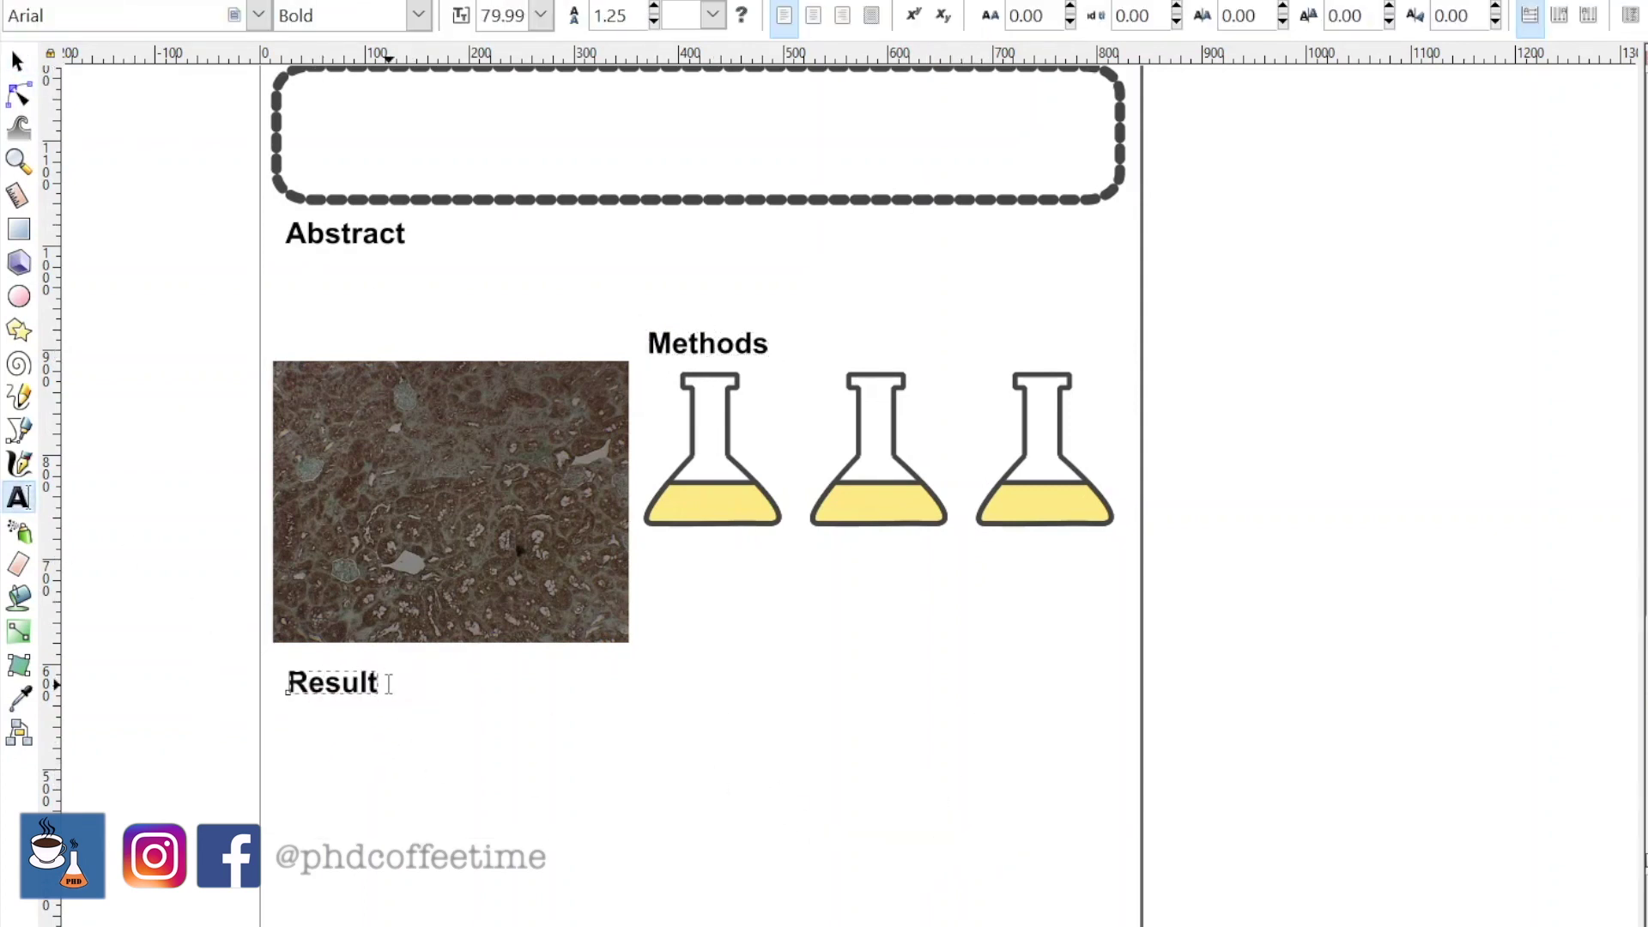
# - Move the micrograph so it sits beneath the Results heading
pyautogui.click(17, 60)
pyautogui.moveTo(520, 515); pyautogui.dragTo(534, 854)
pyautogui.moveTo(401, 699); pyautogui.dragTo(409, 633)
pyautogui.moveTo(545, 758); pyautogui.dragTo(545, 692)
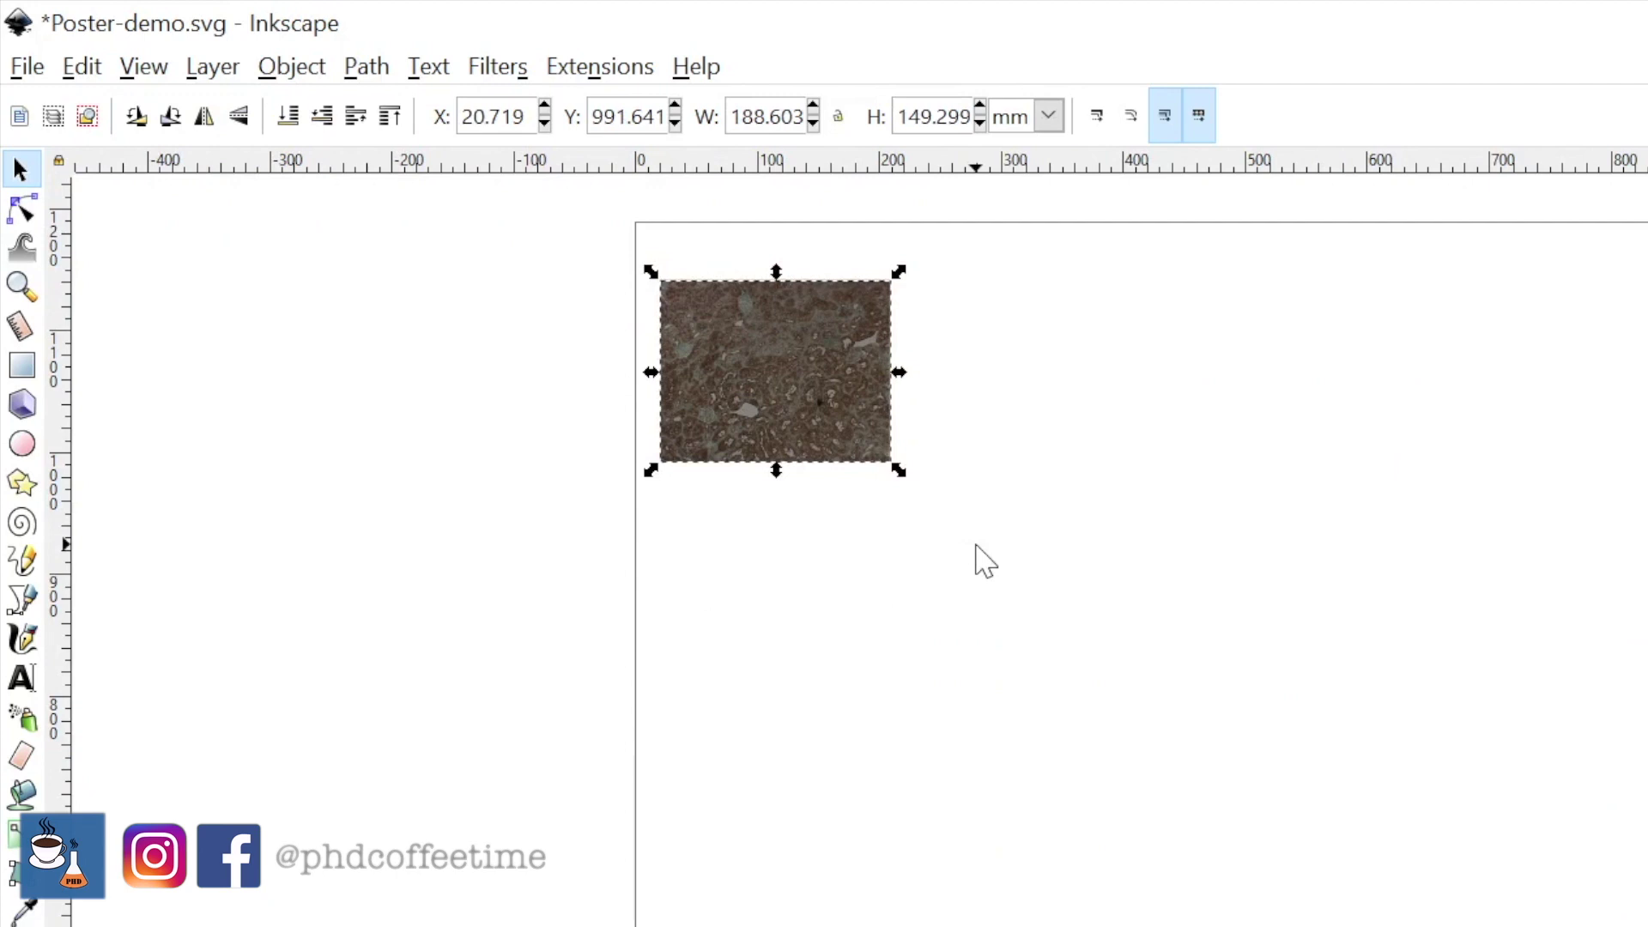
# - Paste copies of the micrograph and arrange the four panels into a 2×2 grid
pyautogui.hotkey('ctrl', 'v')
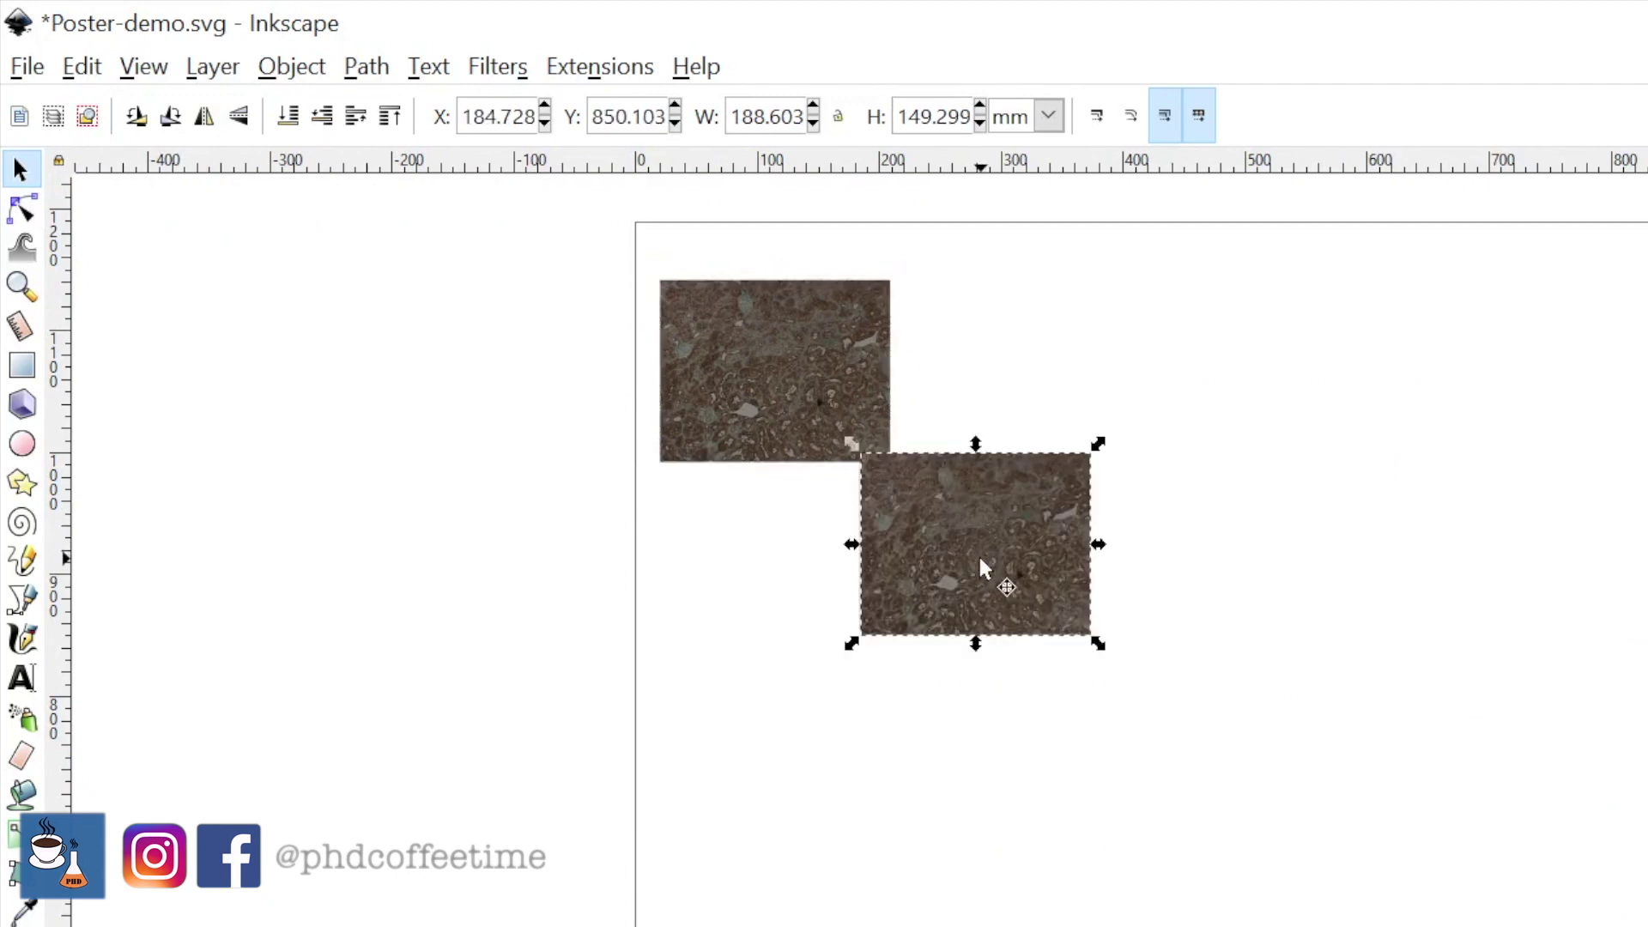
pyautogui.moveTo(1099, 531); pyautogui.dragTo(1091, 630)
pyautogui.hotkey('ctrl', 'v')
pyautogui.hotkey('ctrl', 'v')
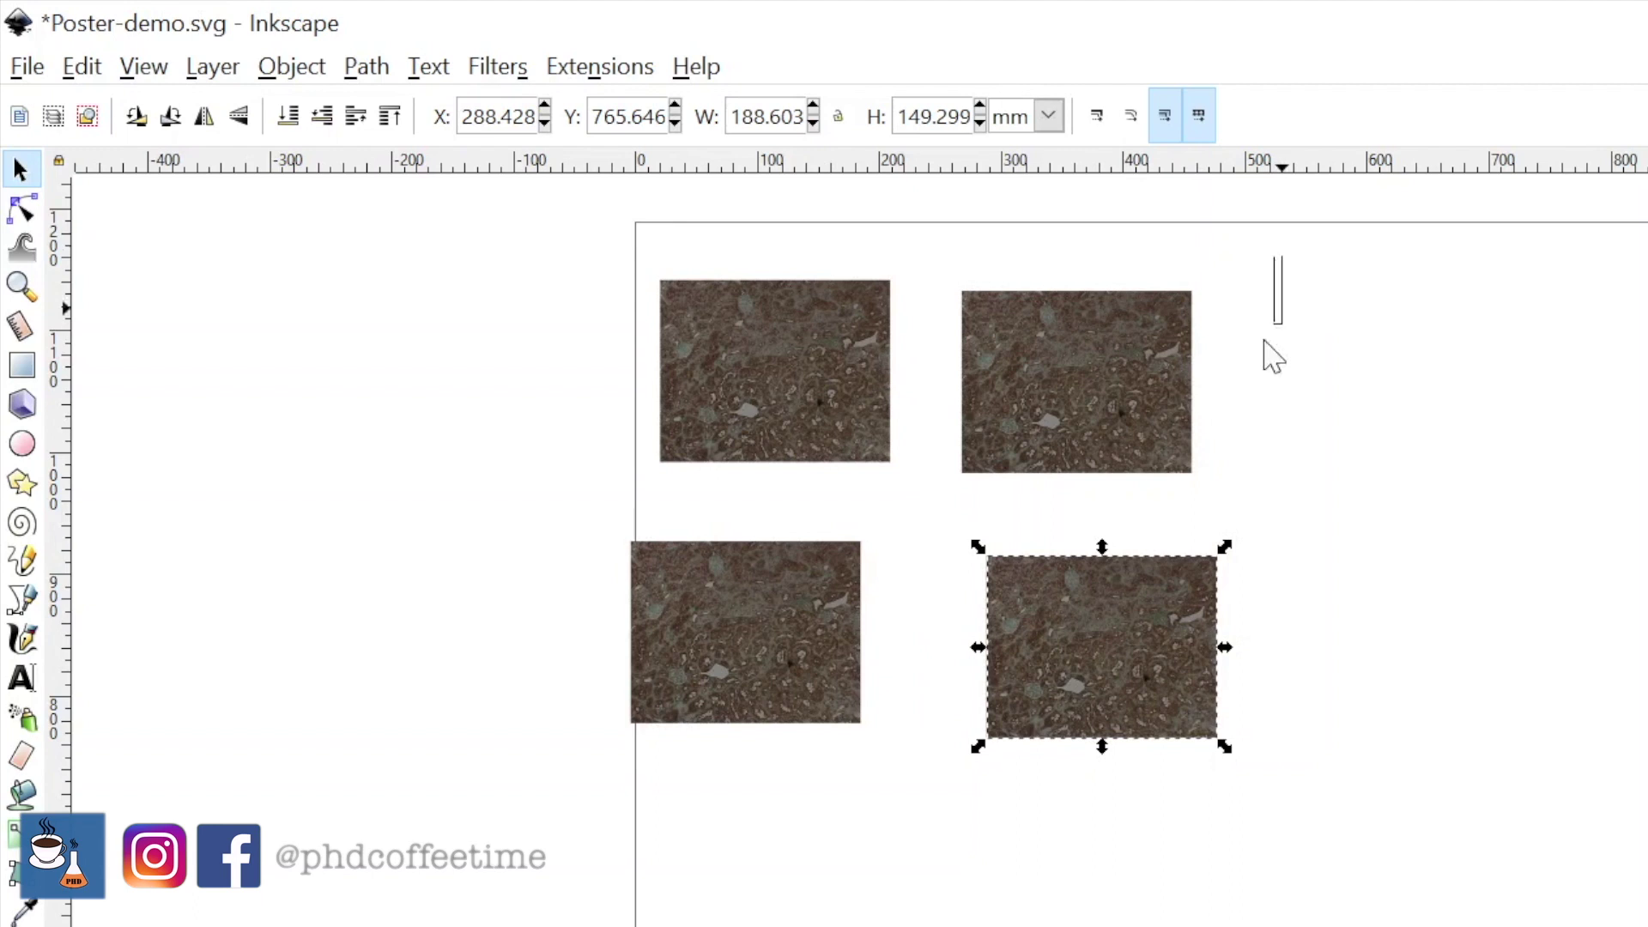
pyautogui.moveTo(1273, 356); pyautogui.dragTo(479, 538)
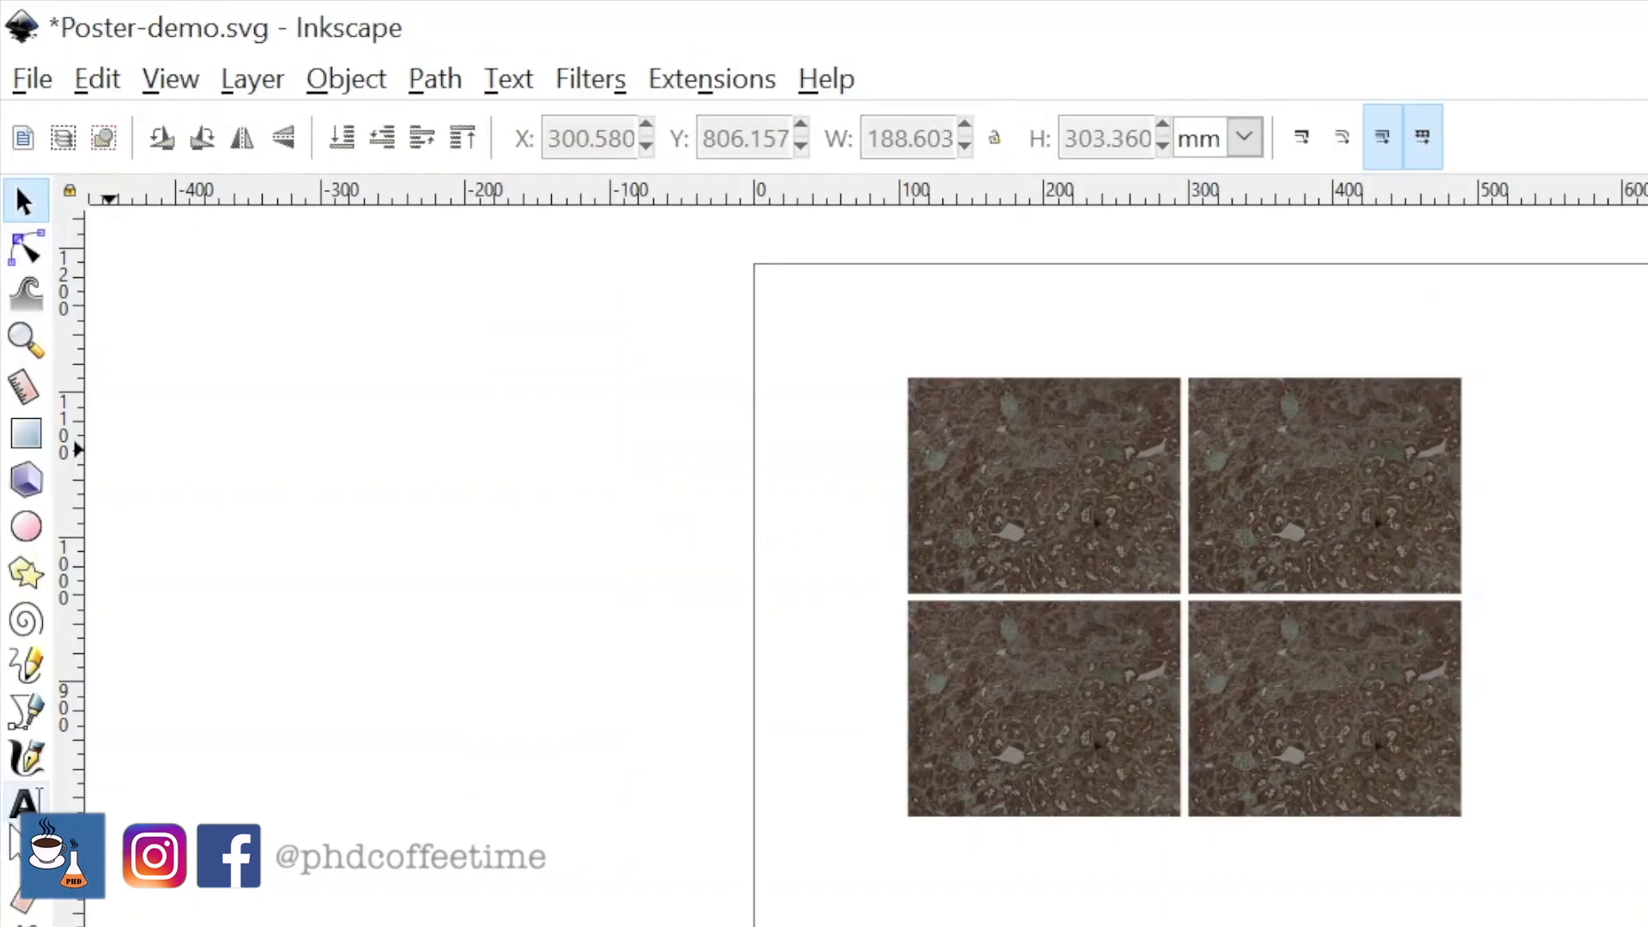
# - Add the '(a)' text label above the first micrograph panel
pyautogui.press('t')
pyautogui.click(916, 318)
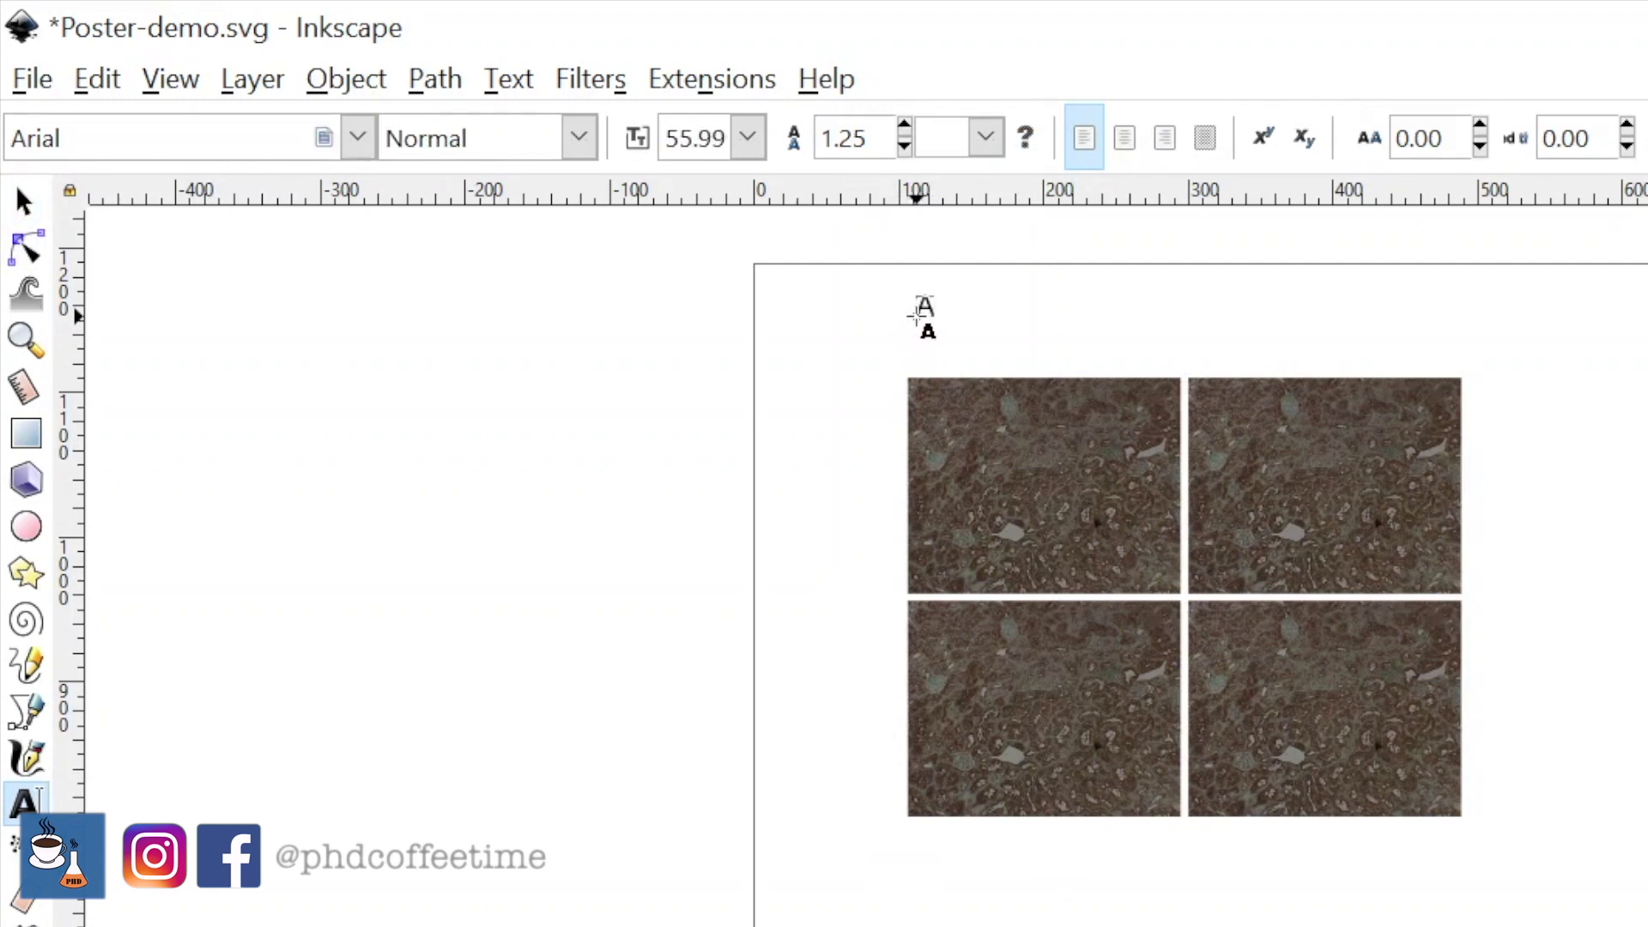
pyautogui.write('(a)')
pyautogui.click(23, 201)
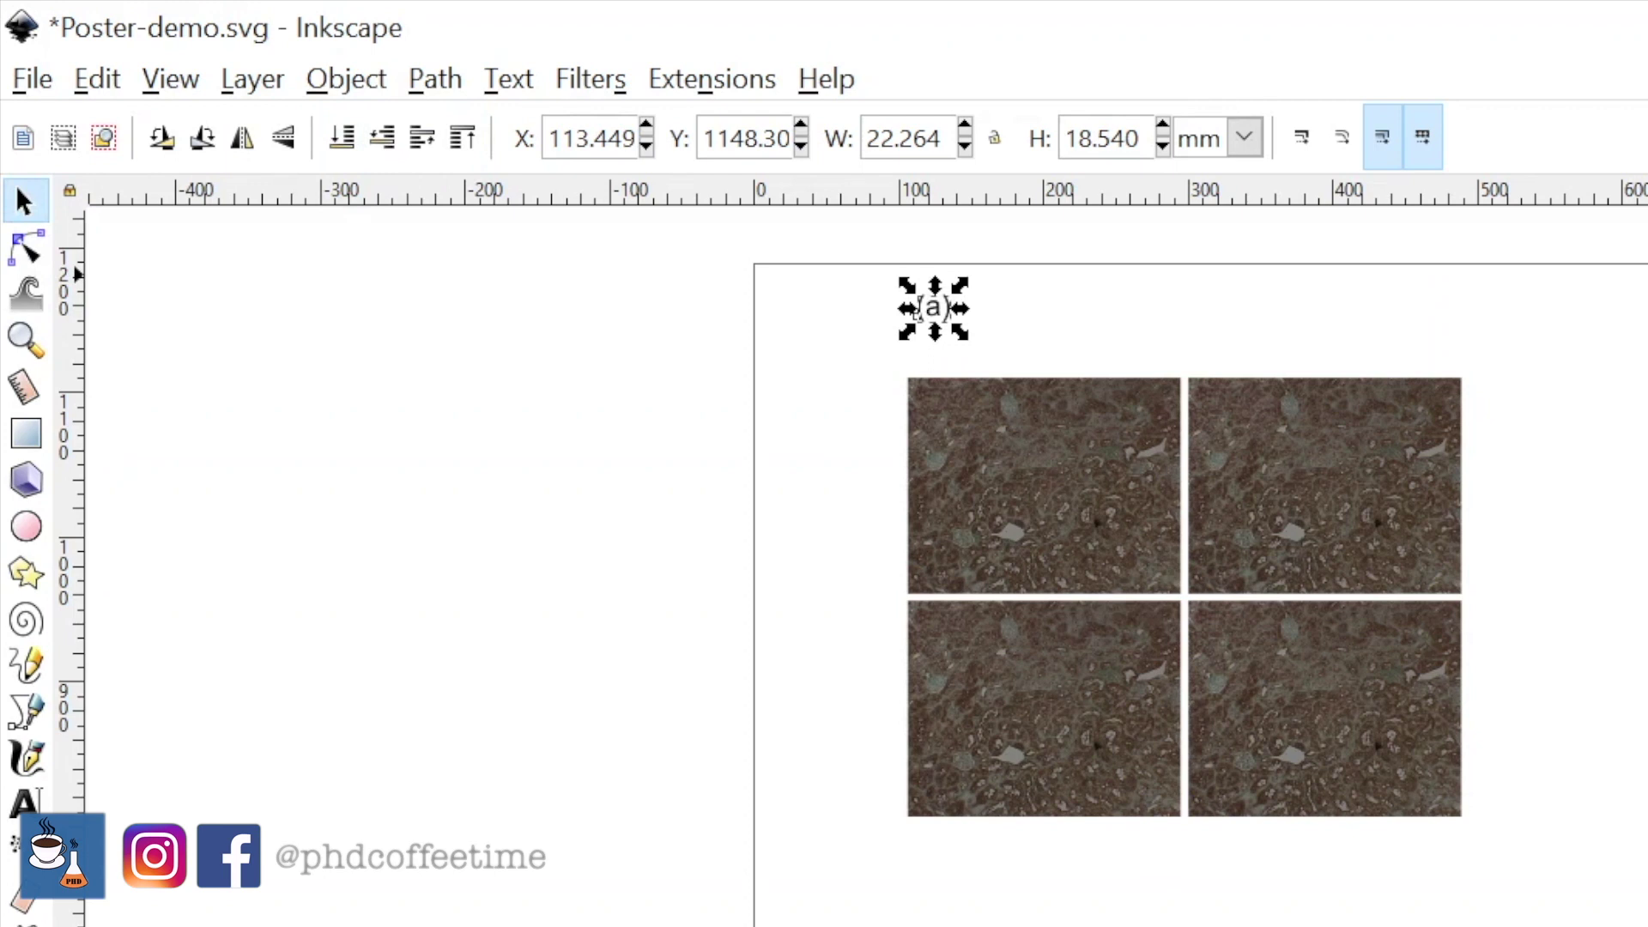
pyautogui.doubleClick(917, 311)
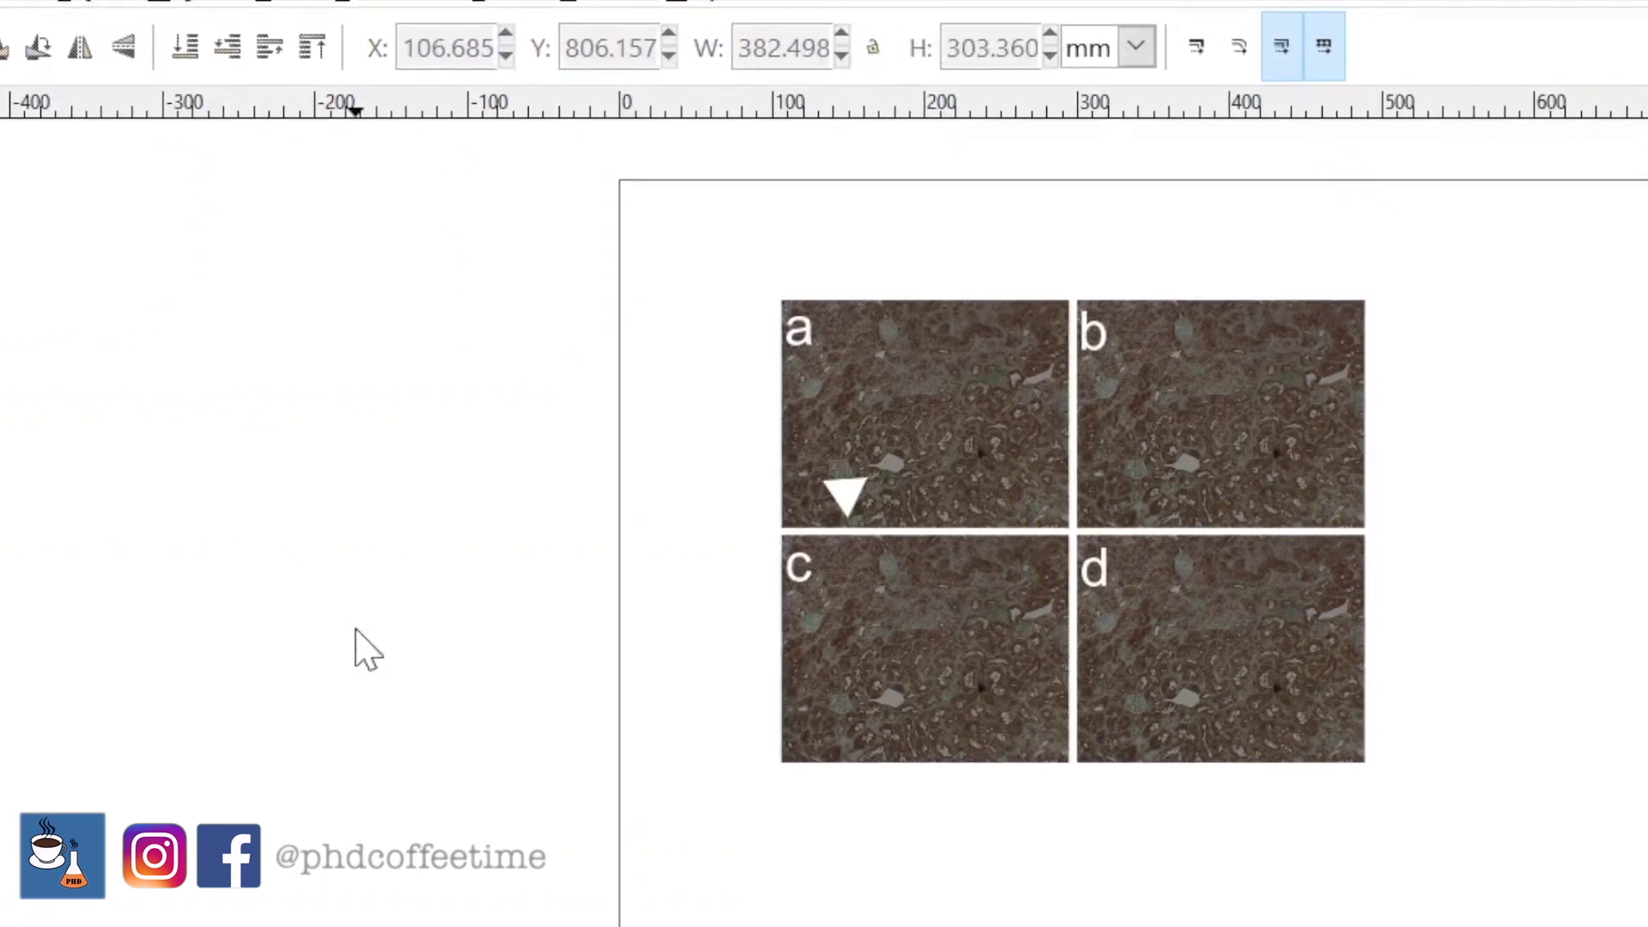
# - Export the selected four-panel figure as Figure-demo.png at 300 dpi
pyautogui.moveTo(1374, 754); pyautogui.dragTo(743, 228)
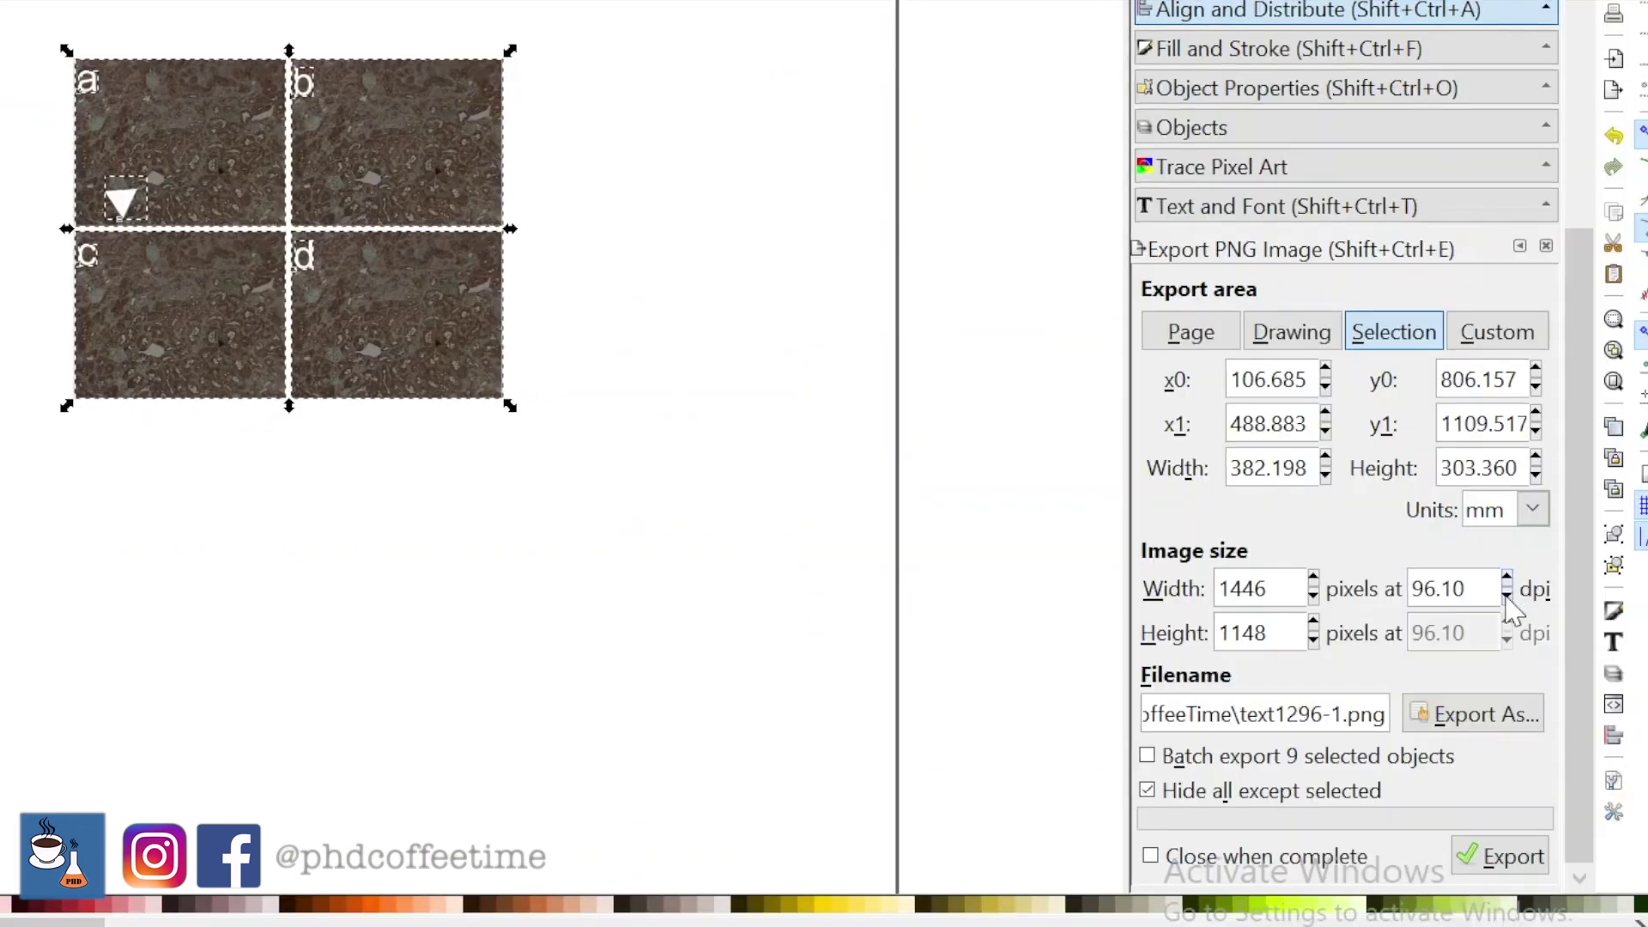
pyautogui.click(1507, 595)
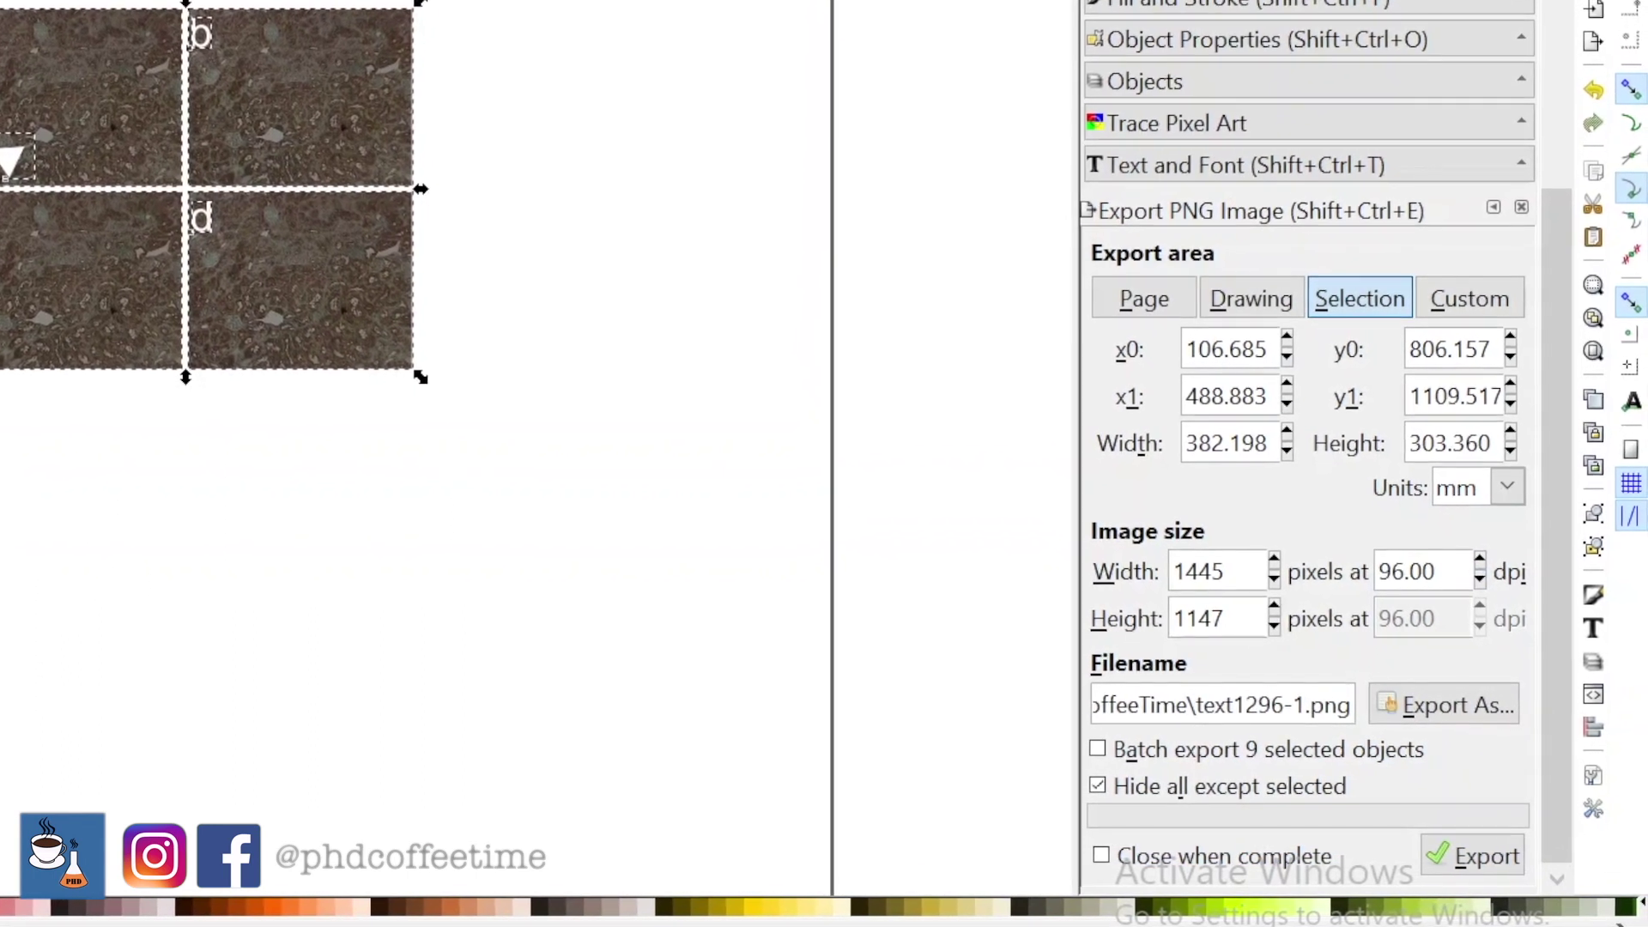
pyautogui.hotkey('shift', 'Right')
pyautogui.hotkey('shift', 'Right')
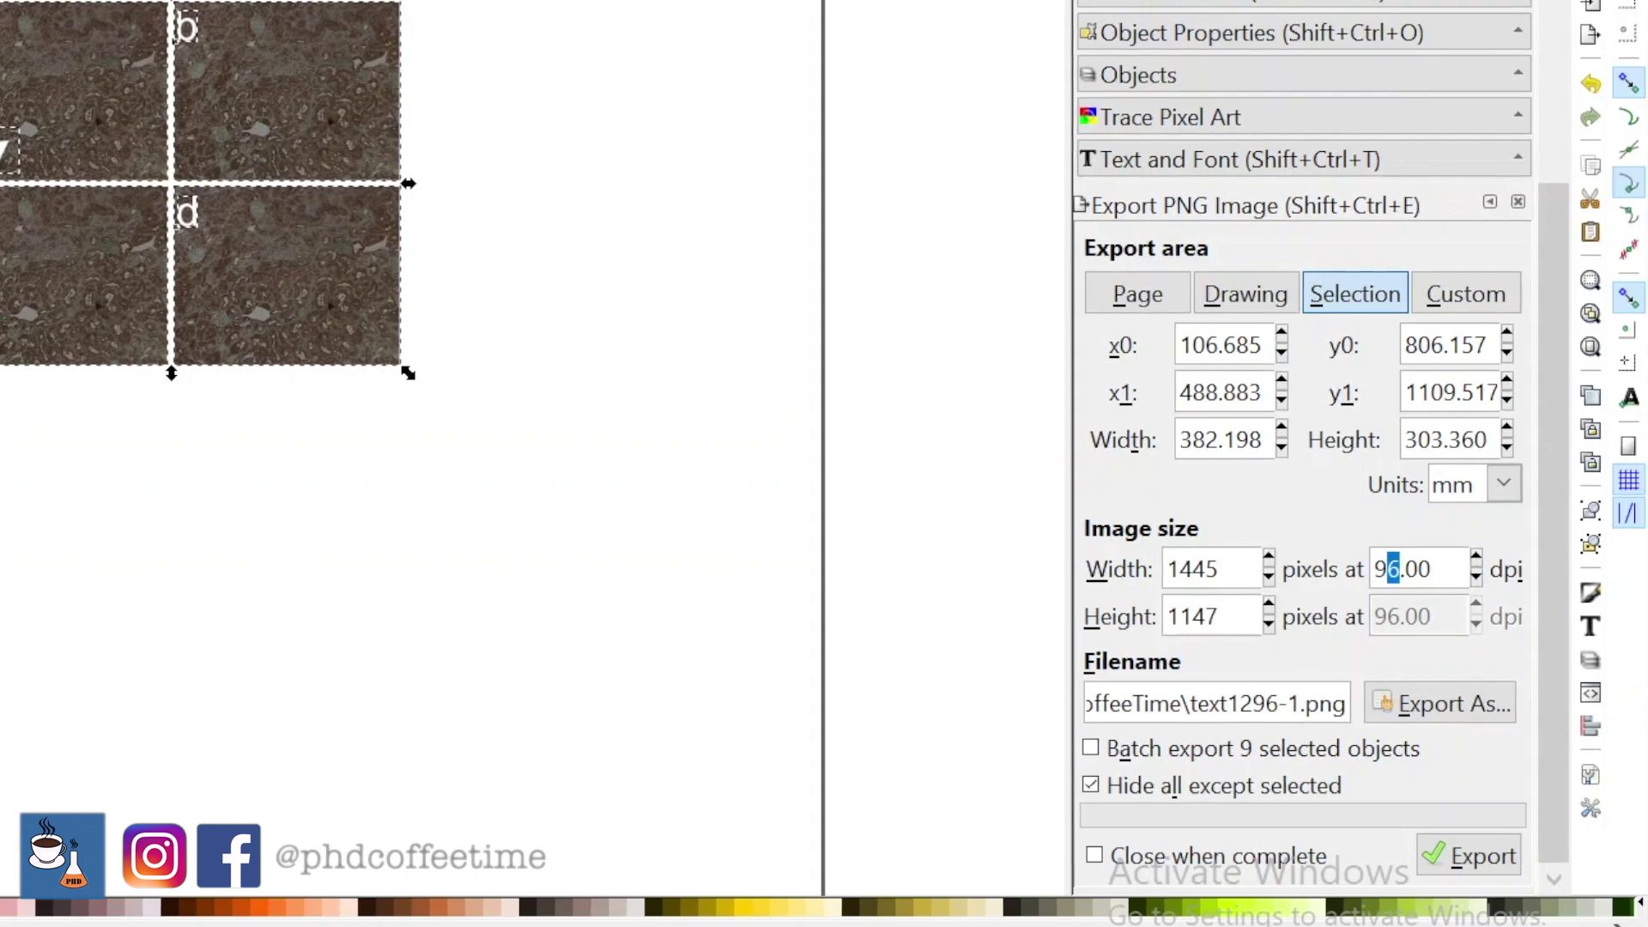
pyautogui.press('Delete')
pyautogui.write('300')
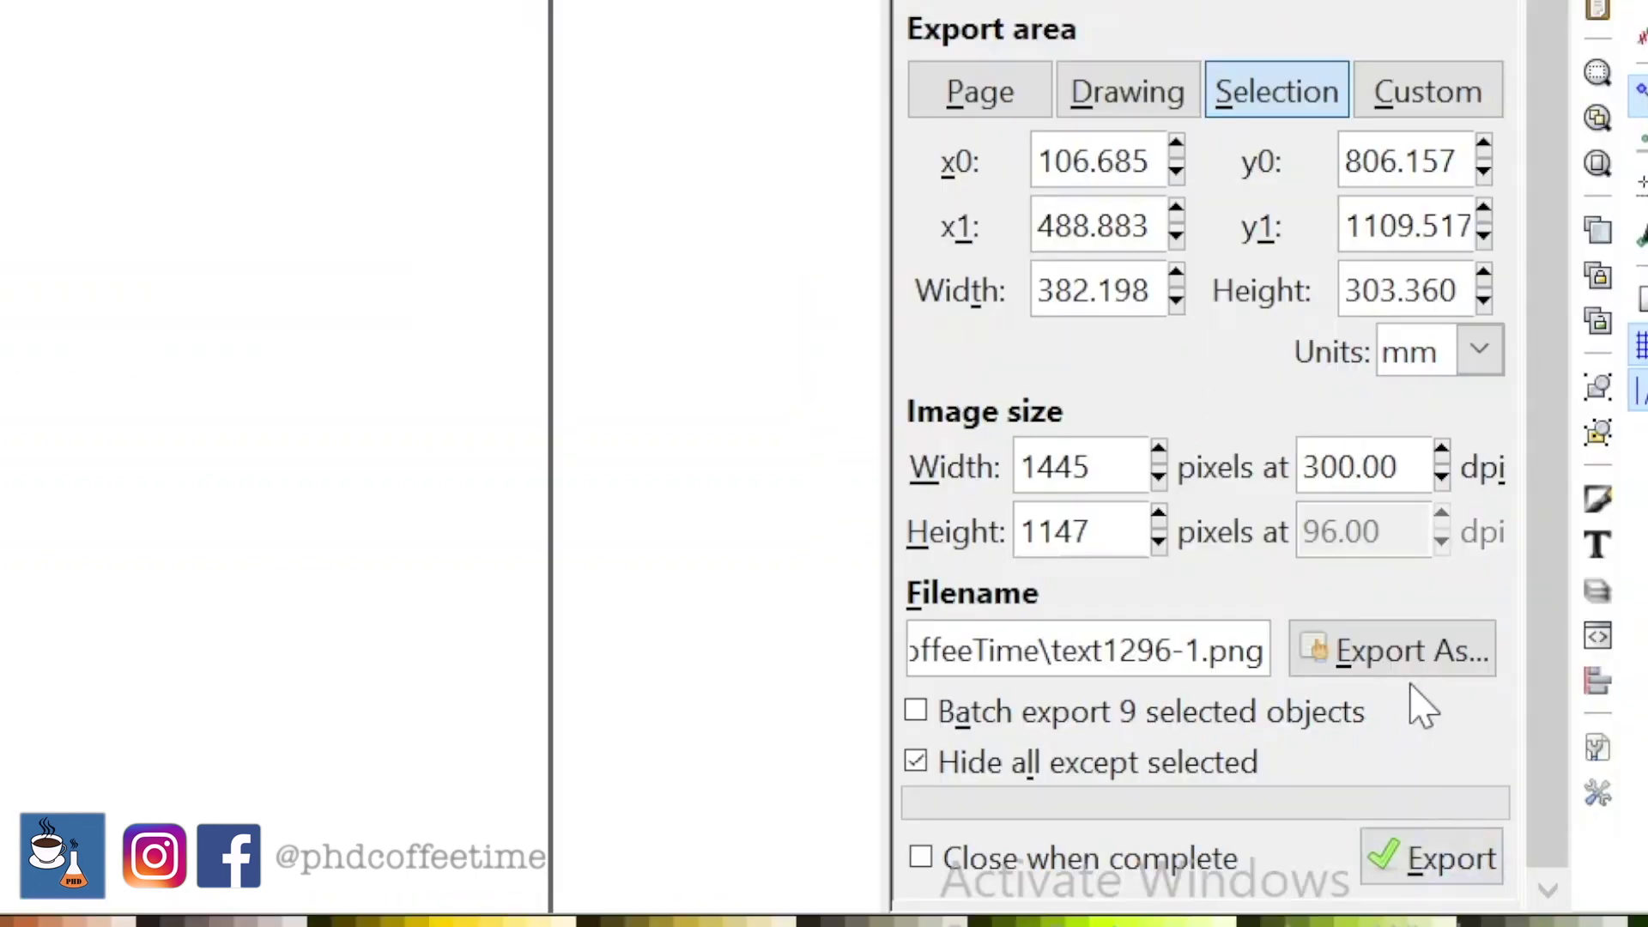
pyautogui.click(1449, 719)
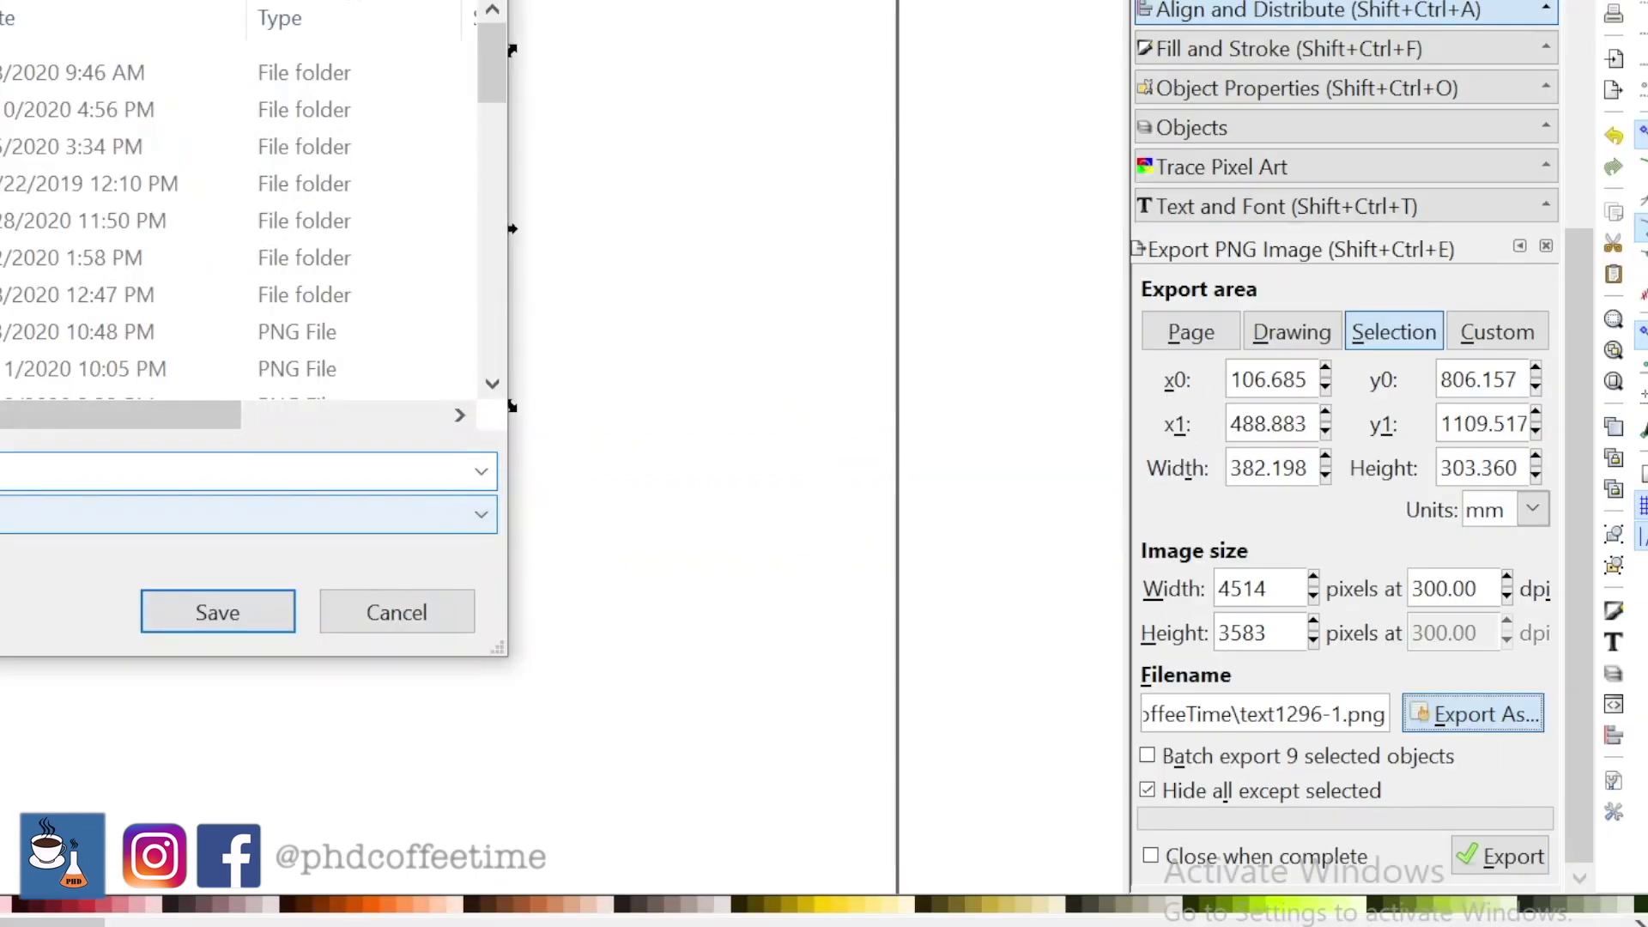
pyautogui.click(213, 616)
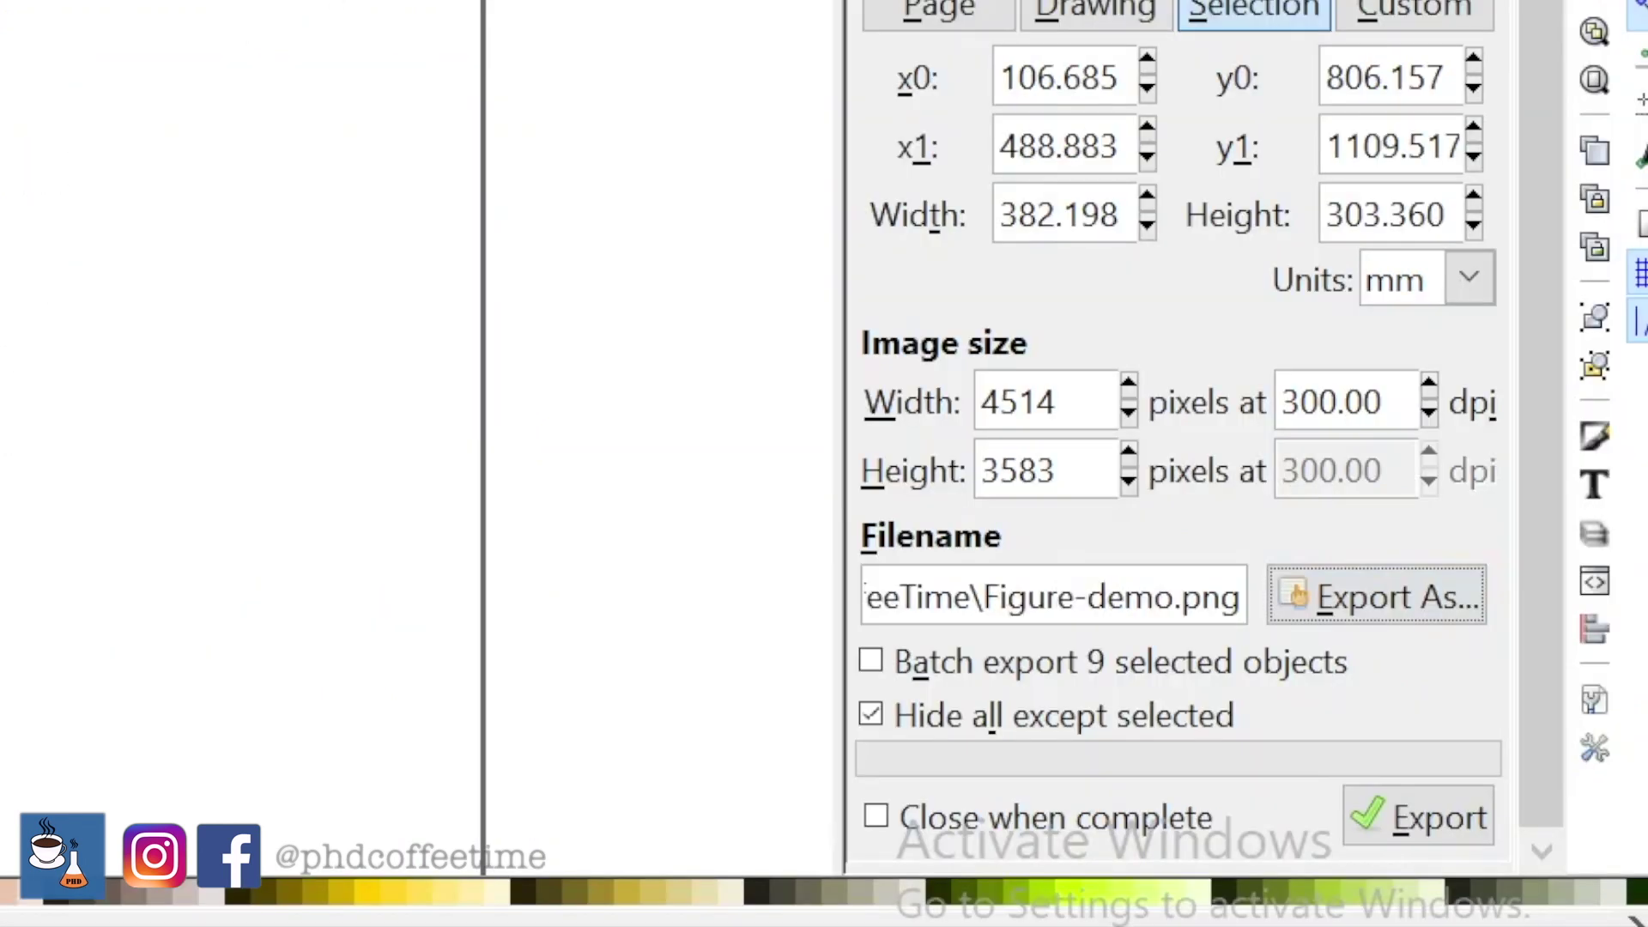
pyautogui.click(1382, 831)
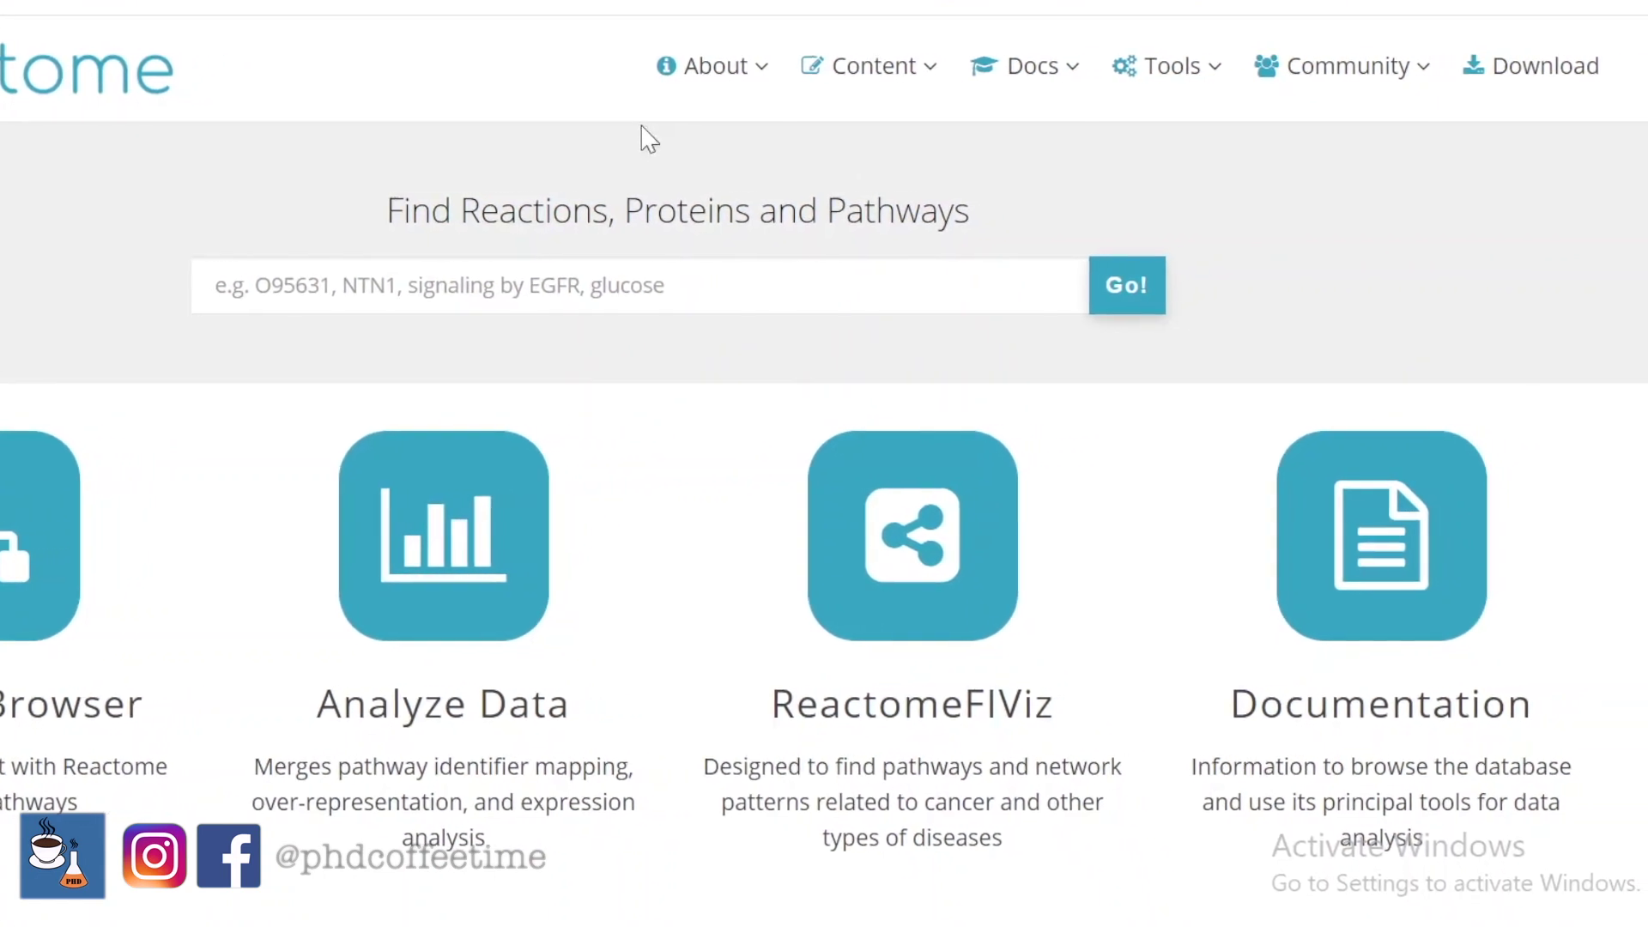
# - Go to the Cell element category of Reactome's icon library
pyautogui.moveTo(1295, 152)
pyautogui.click(1537, 146)
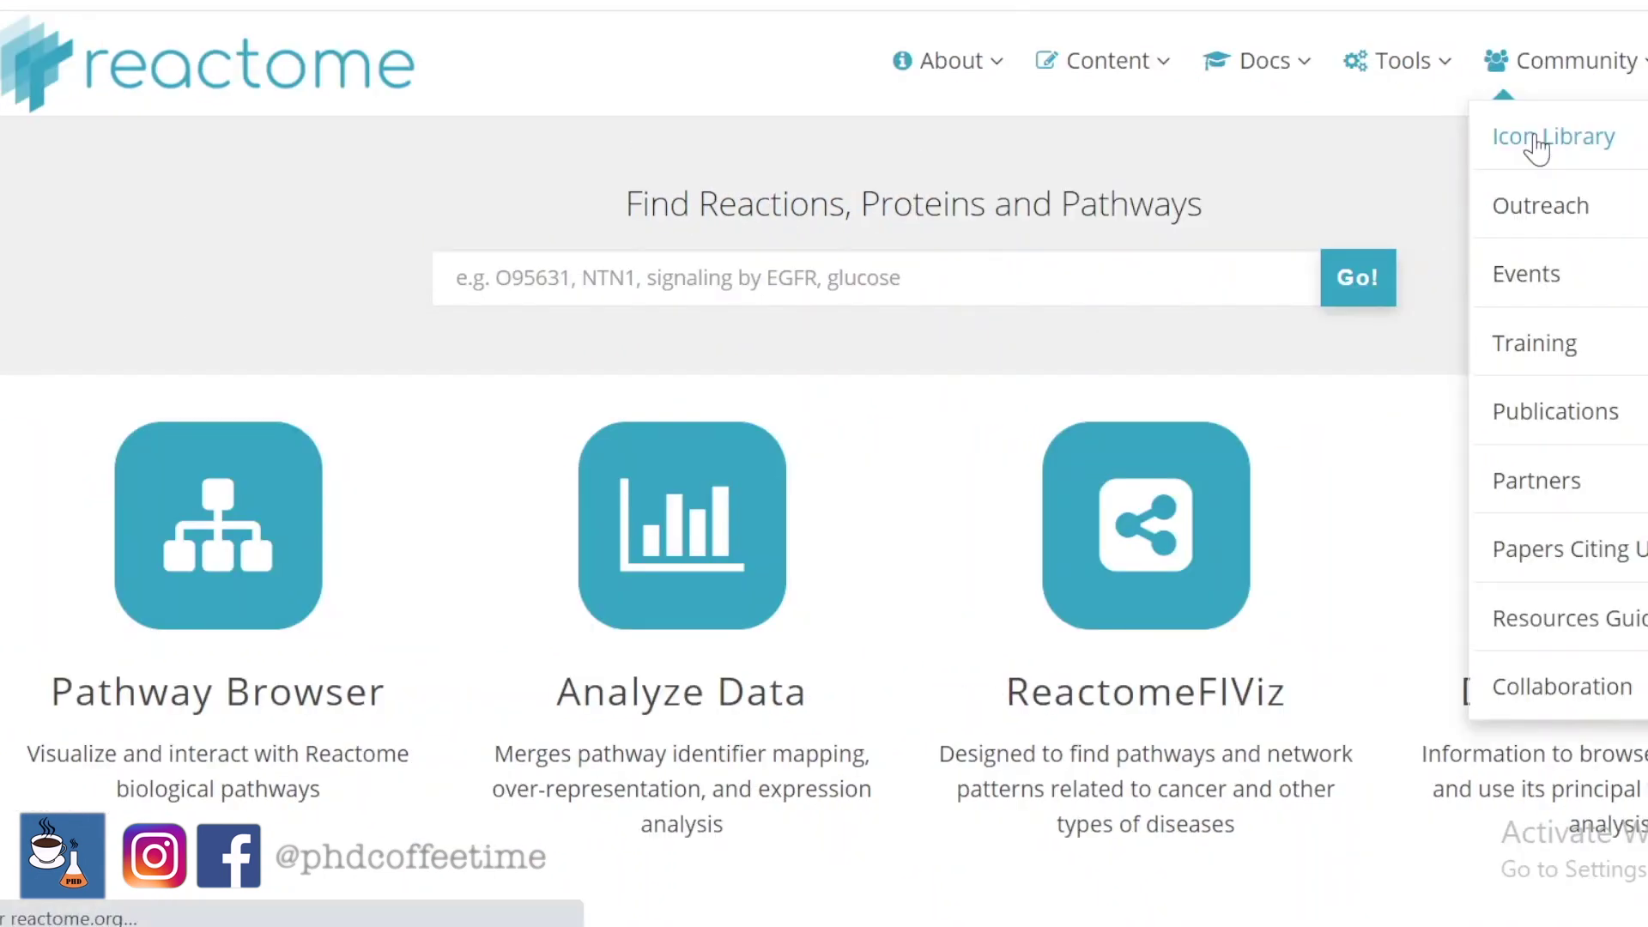
pyautogui.scroll(-3, 738, 397)
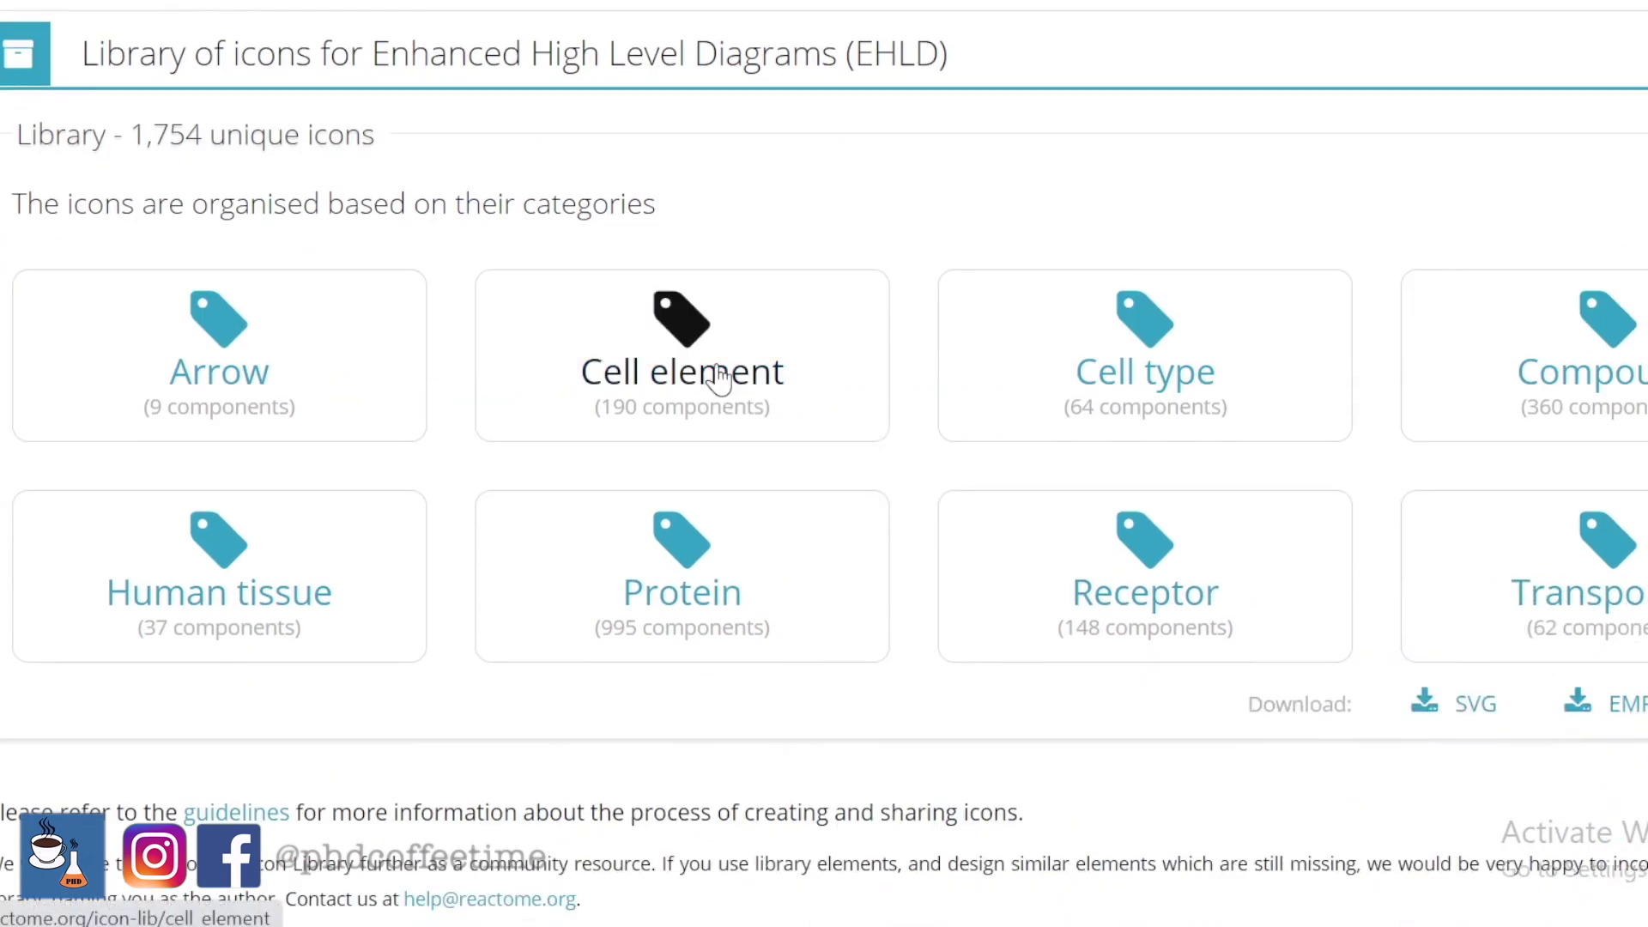
pyautogui.click(718, 378)
pyautogui.scroll(-7, 719, 379)
pyautogui.scroll(-20, 719, 378)
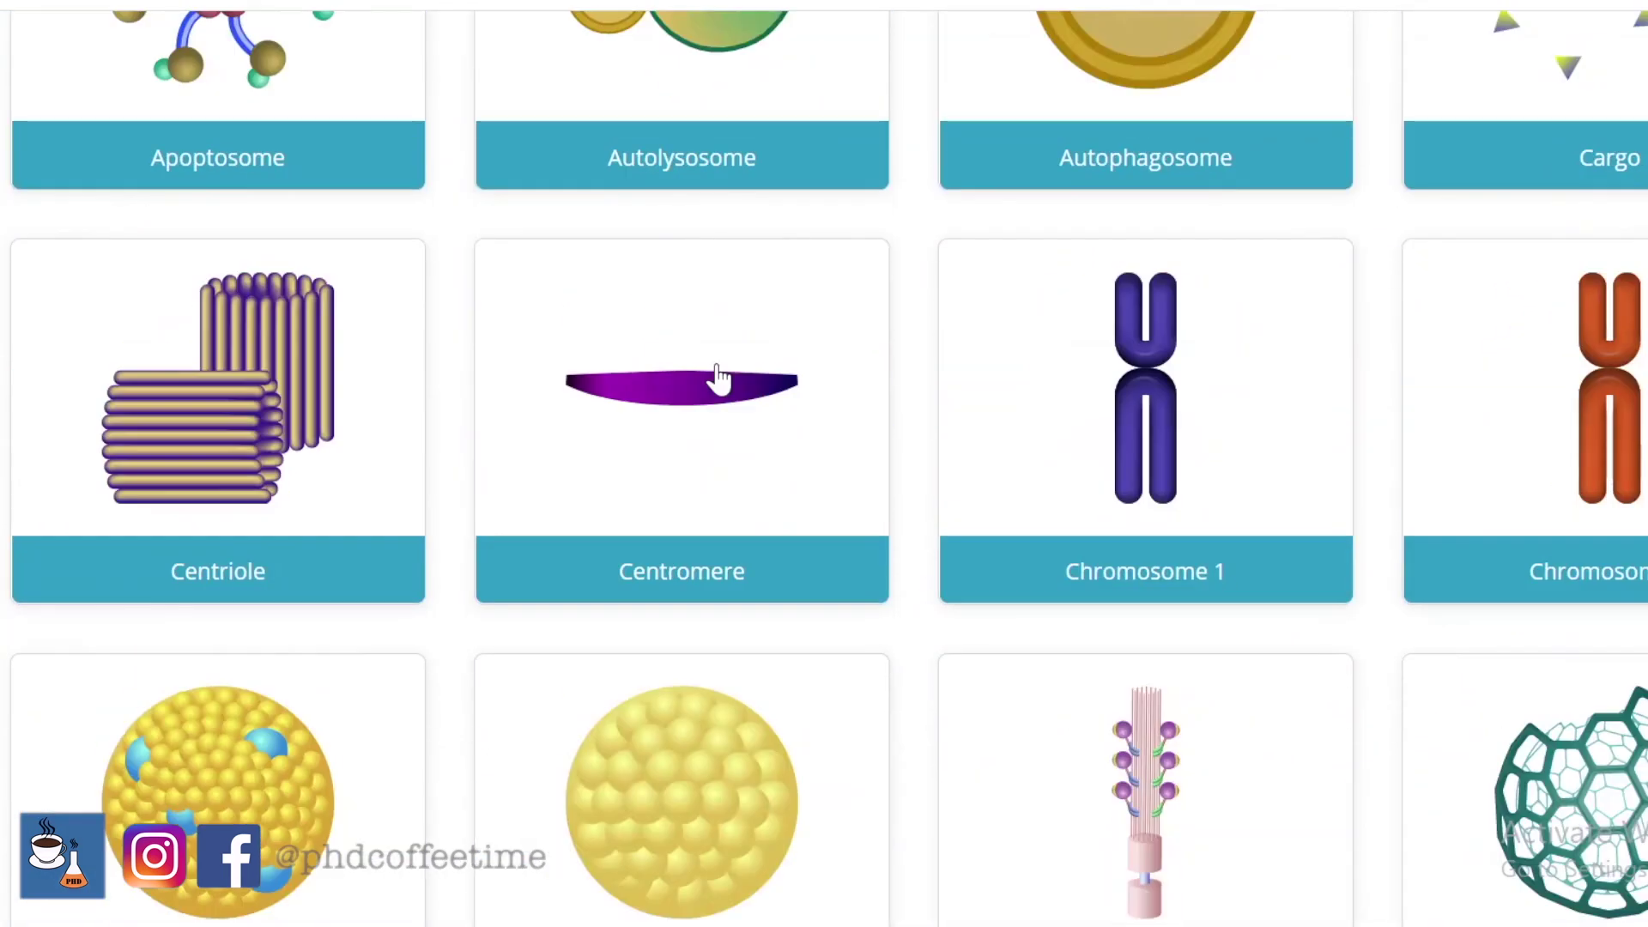
pyautogui.scroll(-6, 721, 378)
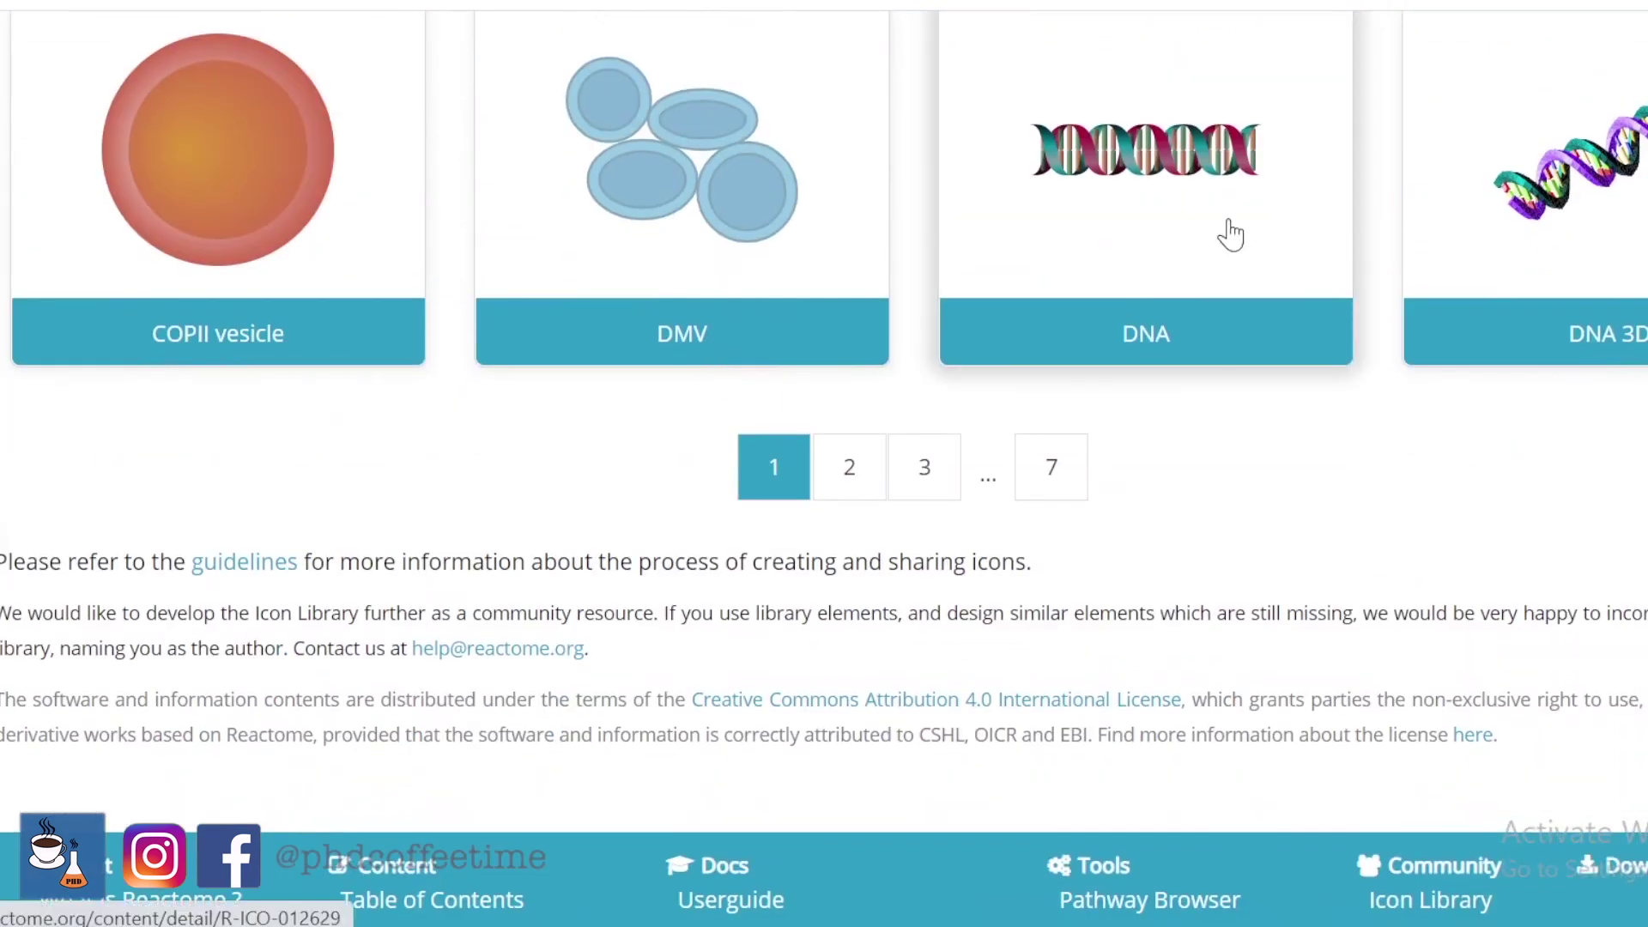
# - Download the DNA, Golgi apparatus and Mitochondrion icons as SVG files
pyautogui.click(1151, 168)
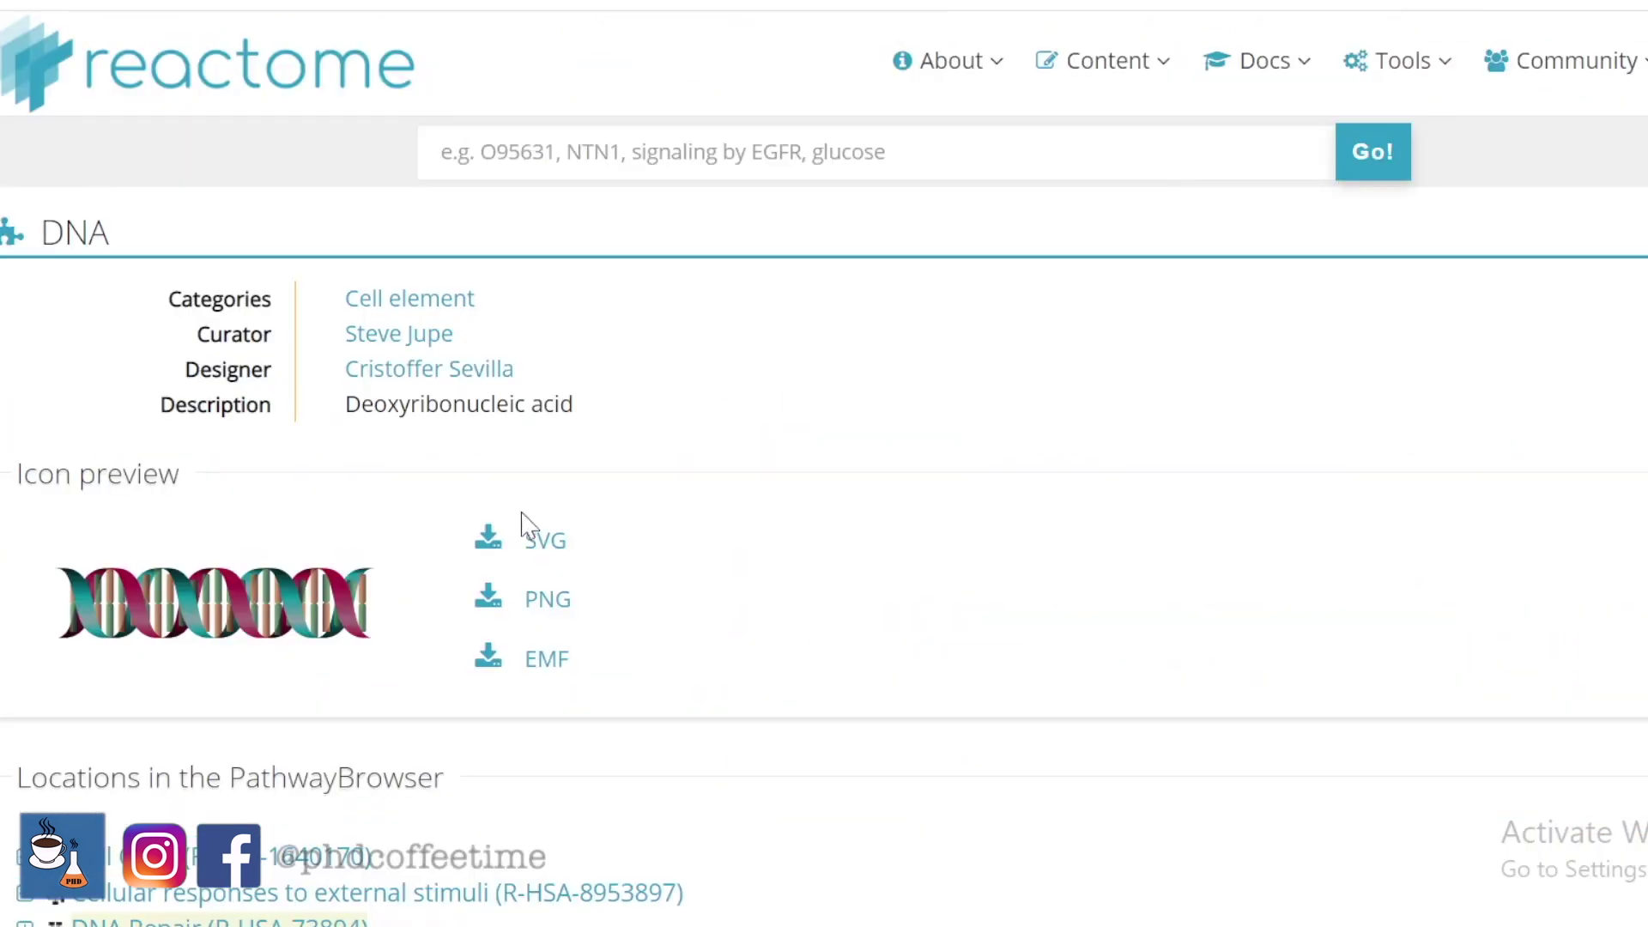
pyautogui.click(528, 559)
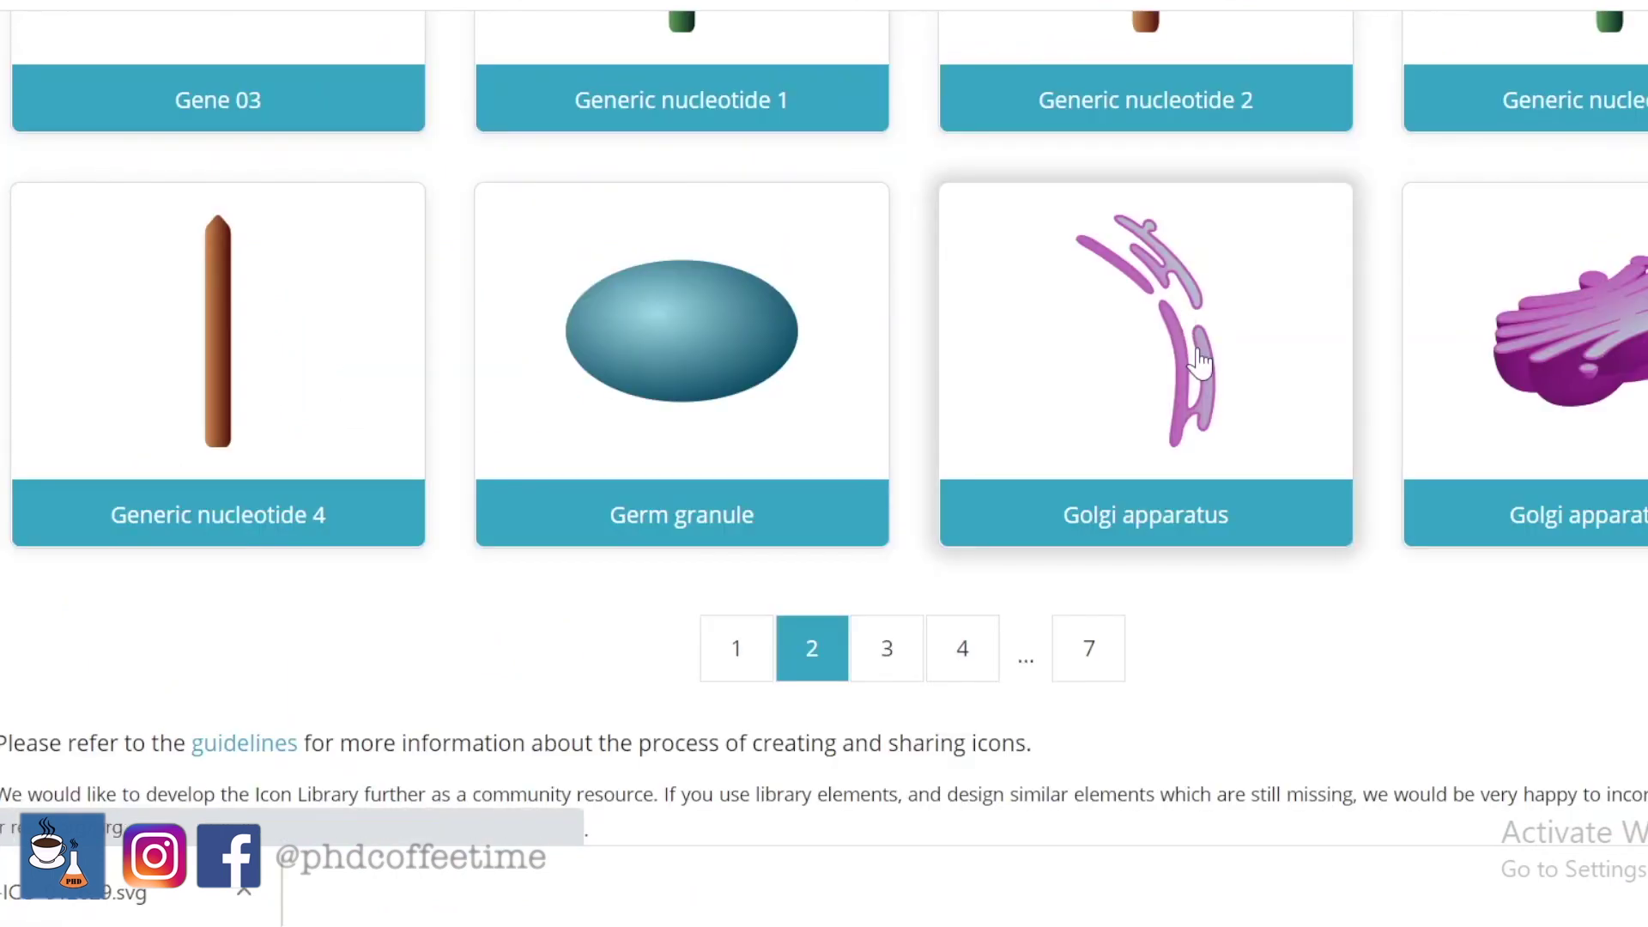
pyautogui.click(1185, 343)
pyautogui.click(541, 560)
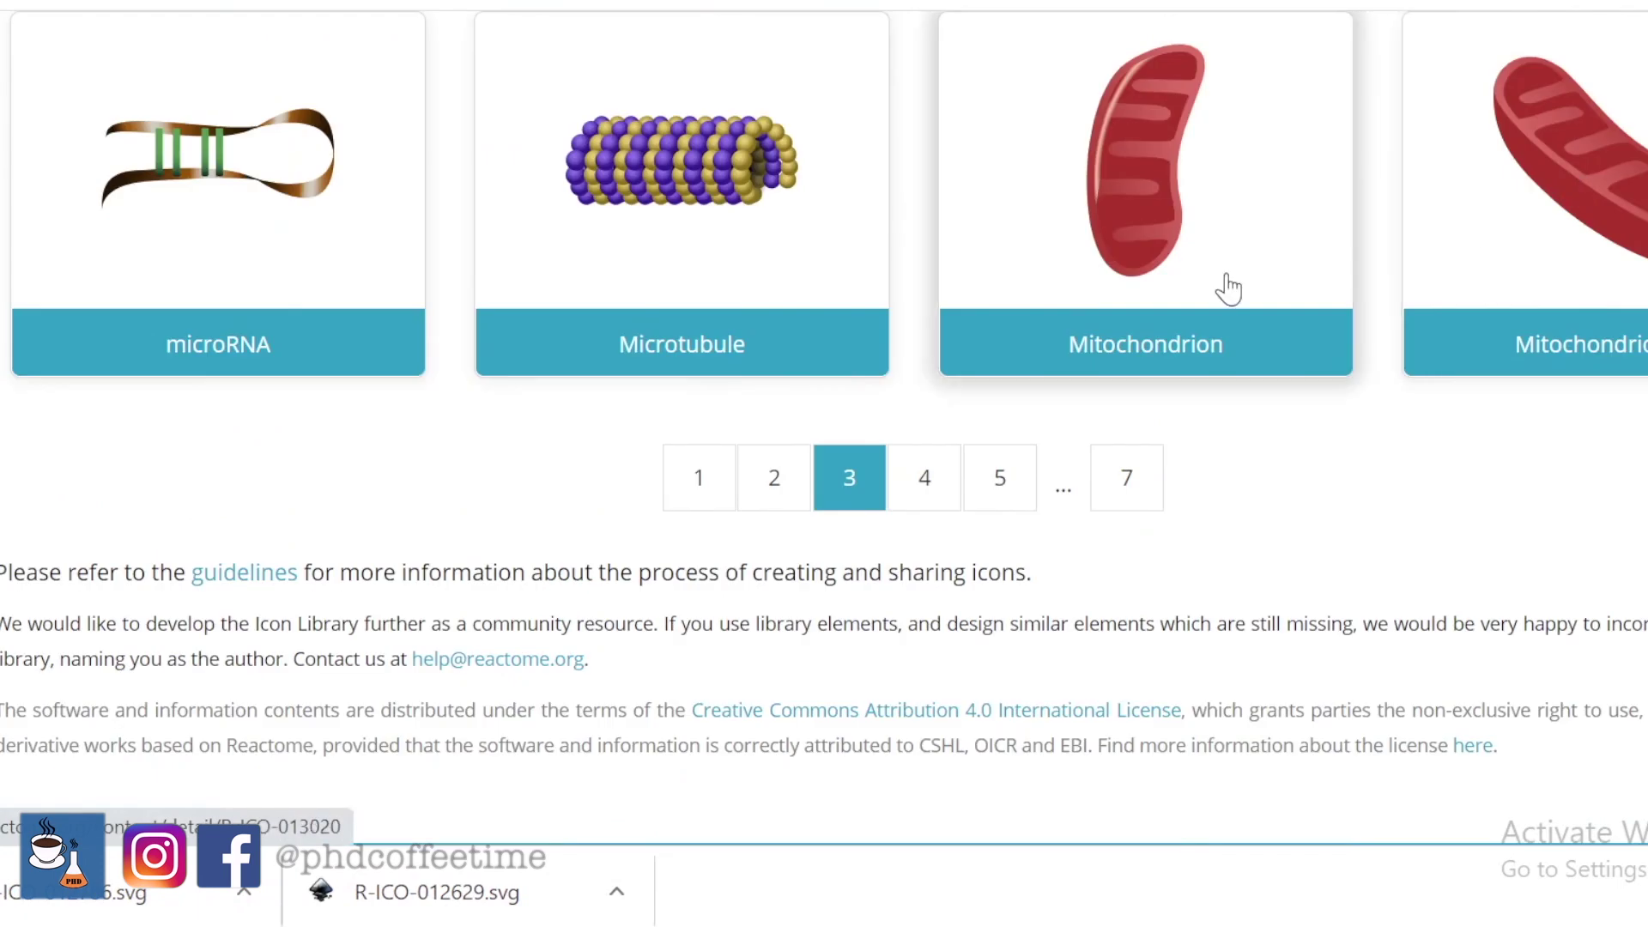
pyautogui.click(1222, 287)
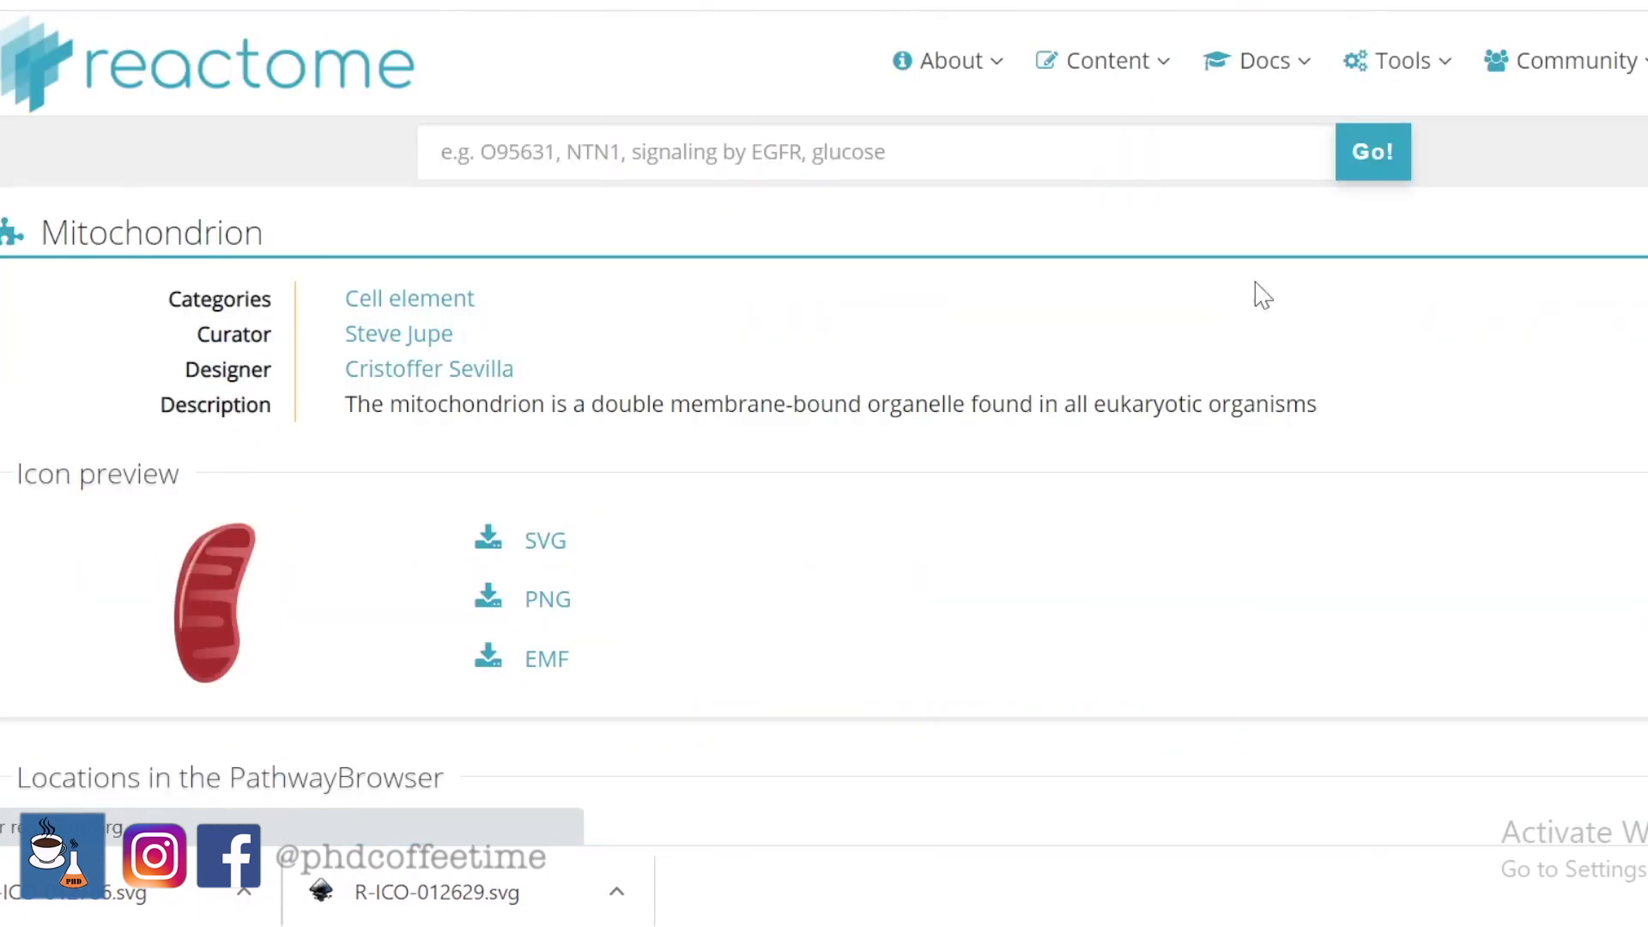
pyautogui.click(533, 558)
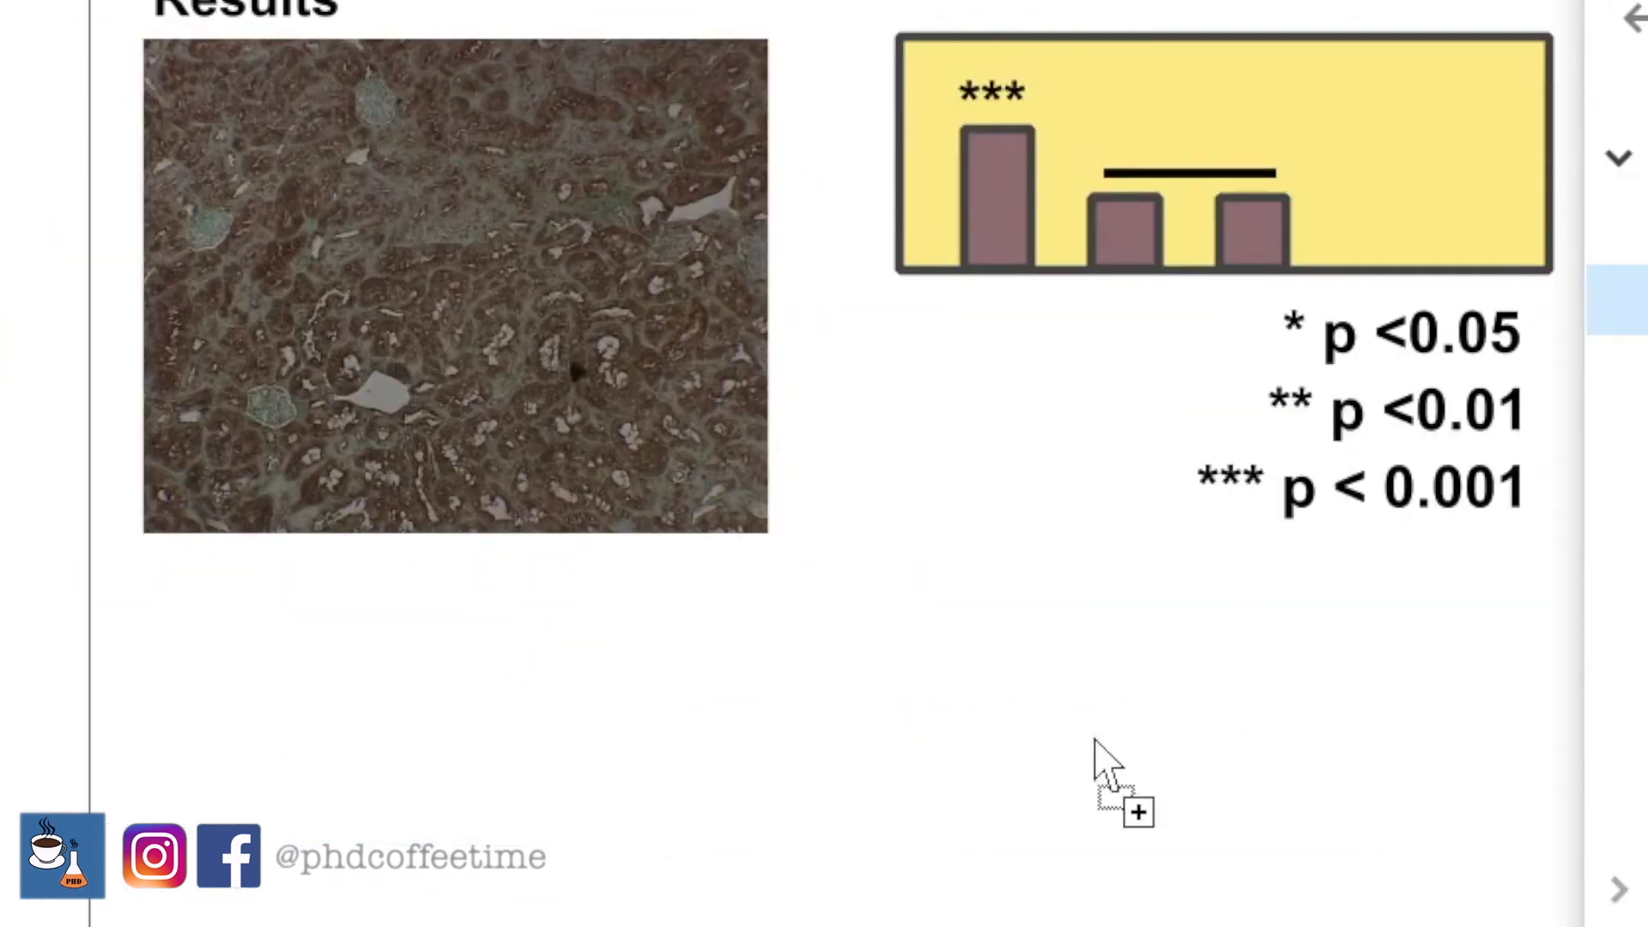
# - Bring the red mitochondrion and purple organelle icons onto the poster below the charts
pyautogui.moveTo(1093, 743); pyautogui.dragTo(1084, 745)
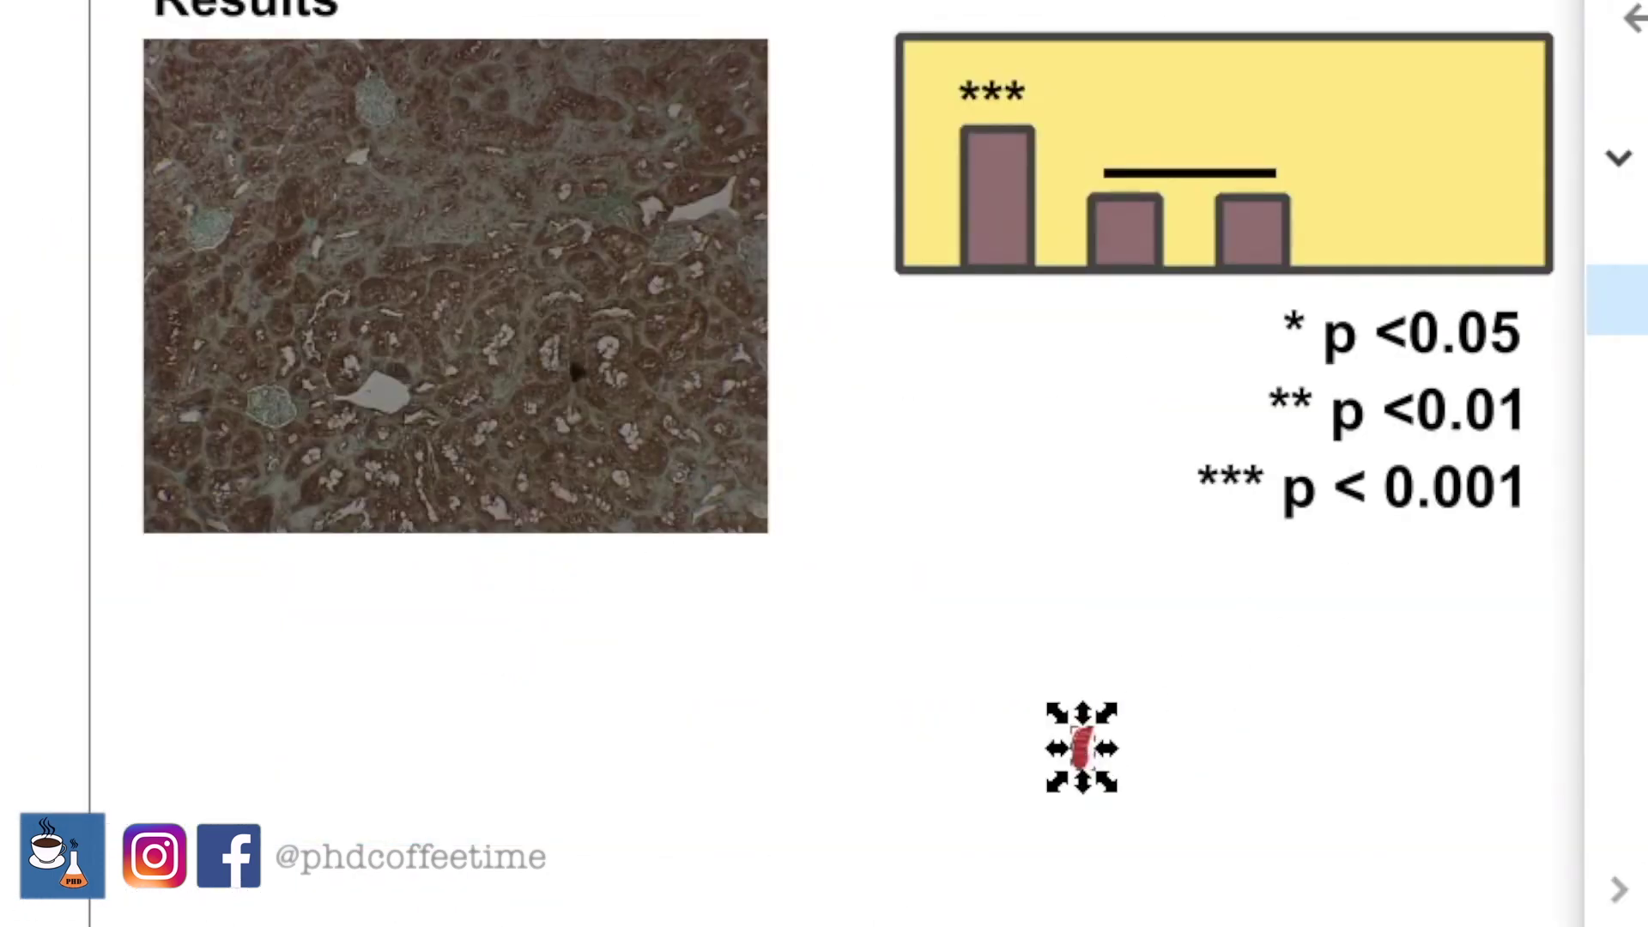
pyautogui.moveTo(1198, 876); pyautogui.dragTo(1212, 760)
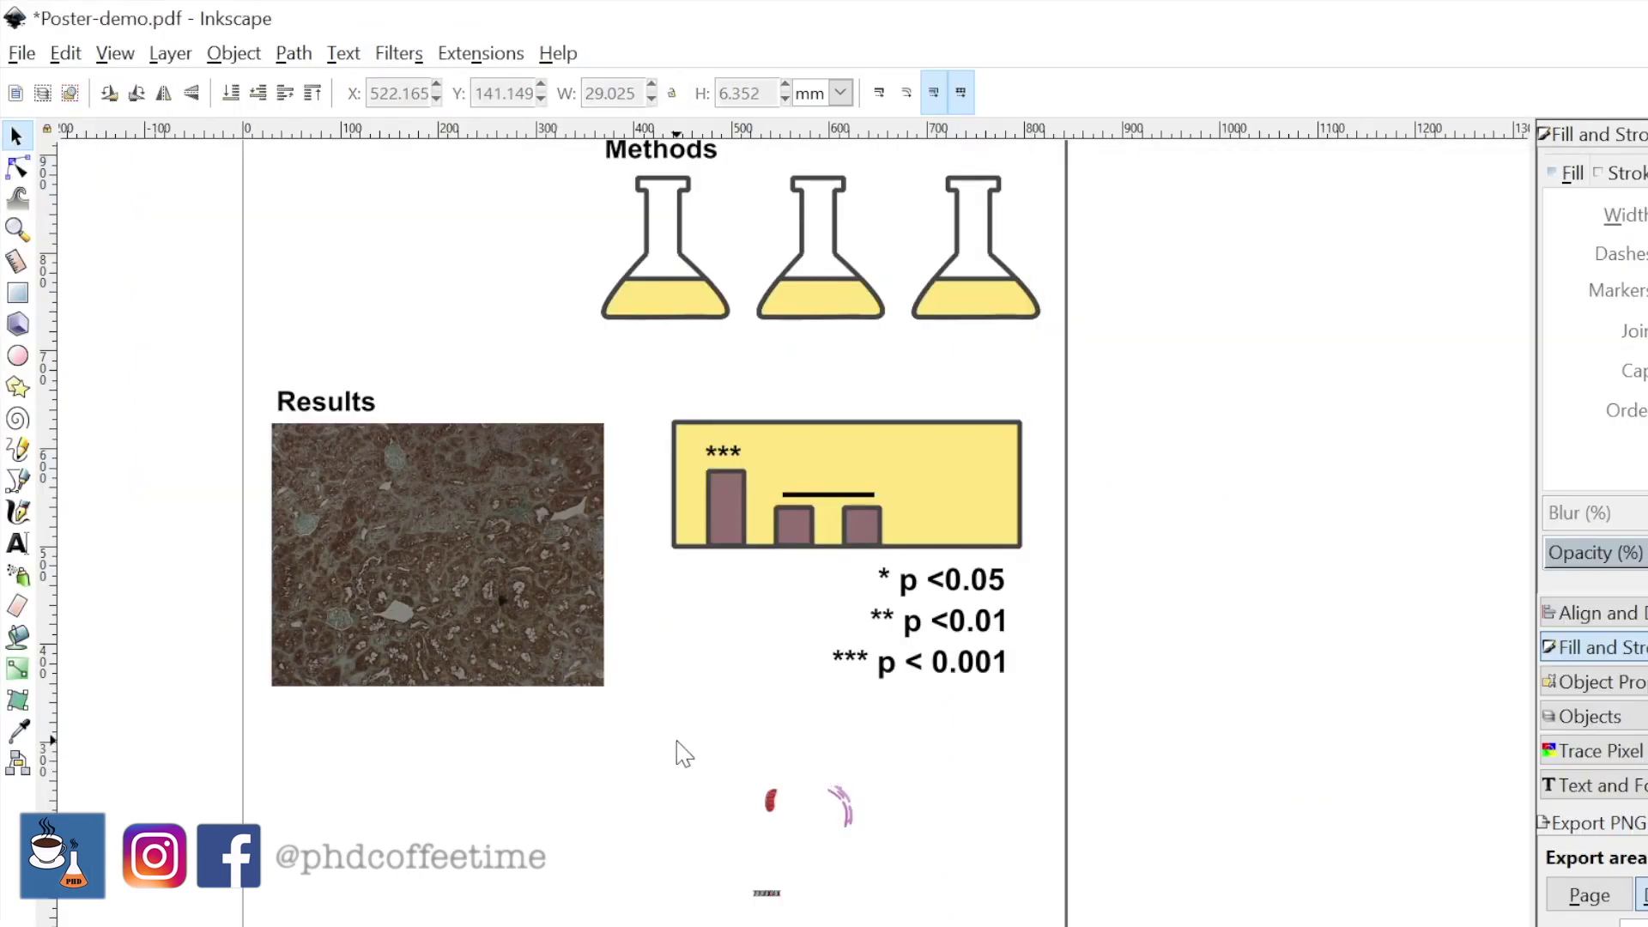
pyautogui.moveTo(1004, 858); pyautogui.dragTo(1267, 926)
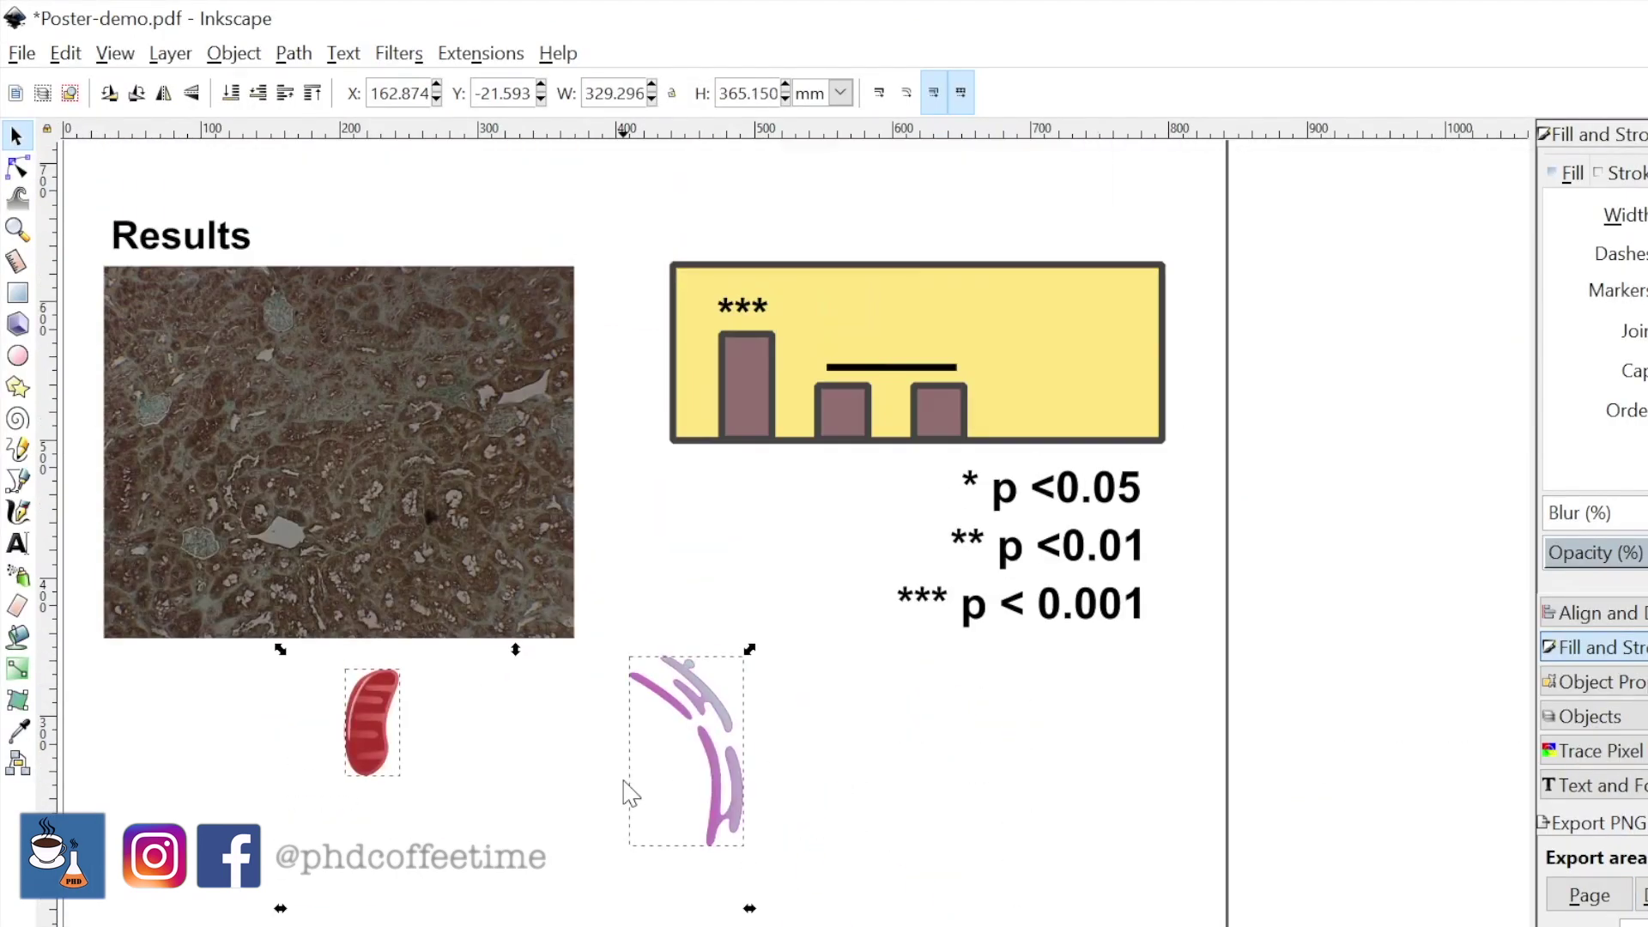
pyautogui.scroll(-10, 625, 784)
pyautogui.moveTo(349, 654); pyautogui.dragTo(510, 328)
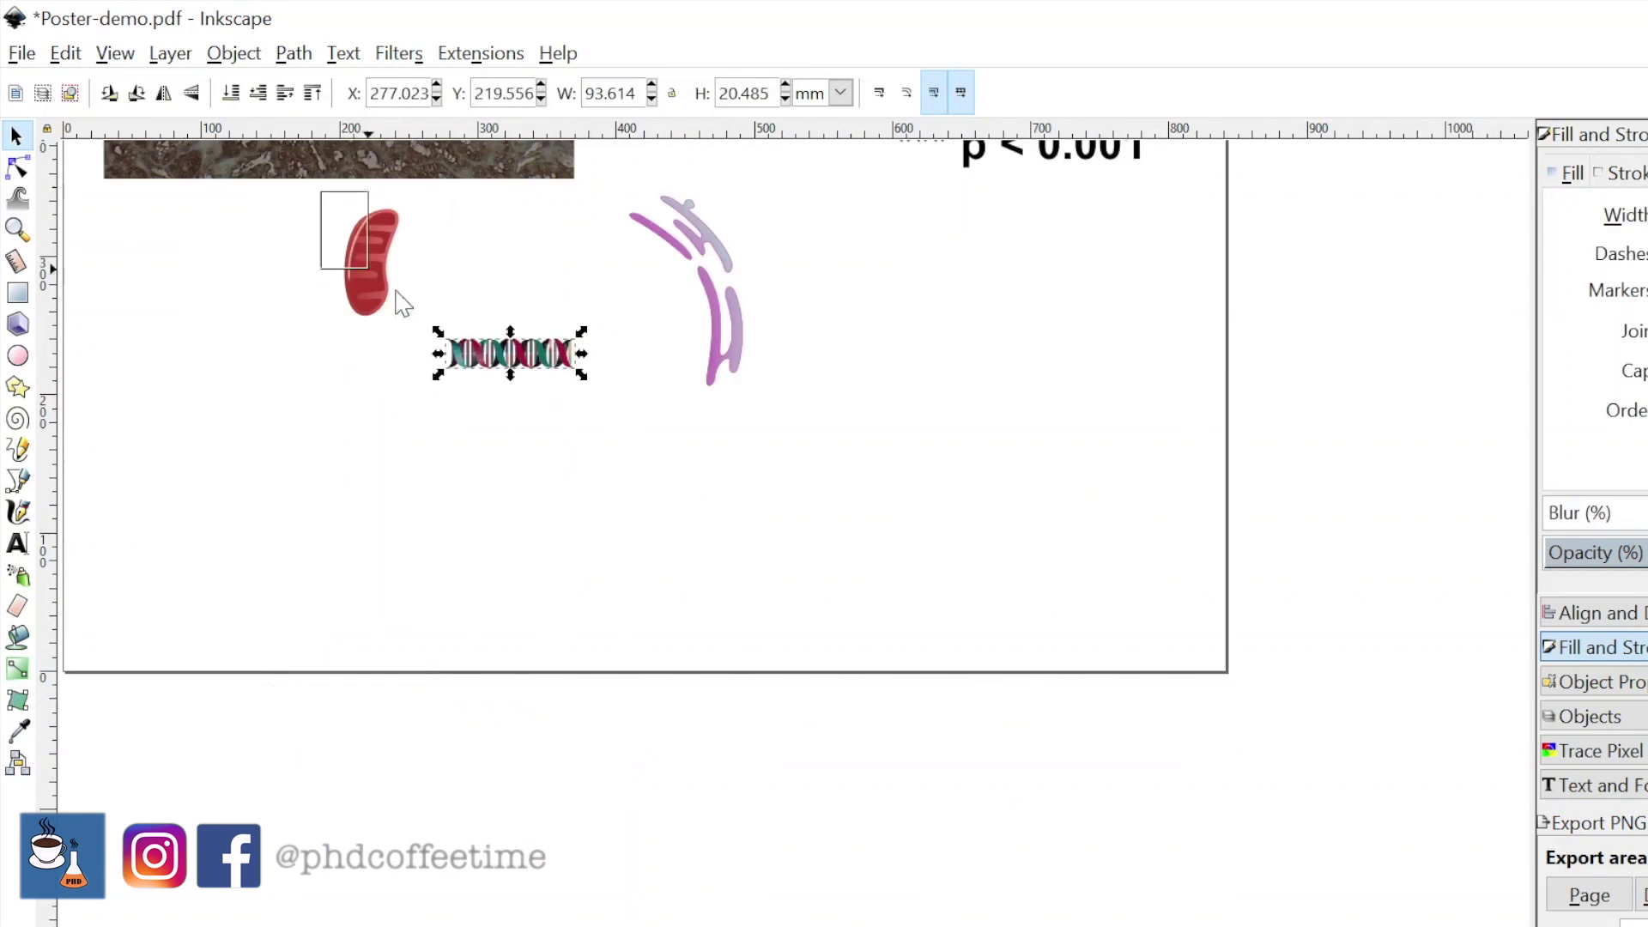
# - Enlarge the icons, move the DNA icon up, and duplicate the red mitochondrion
pyautogui.click(399, 305)
pyautogui.moveTo(407, 322); pyautogui.dragTo(497, 522)
pyautogui.click(729, 326)
pyautogui.moveTo(747, 397); pyautogui.dragTo(854, 589)
pyautogui.moveTo(506, 353); pyautogui.dragTo(552, 490)
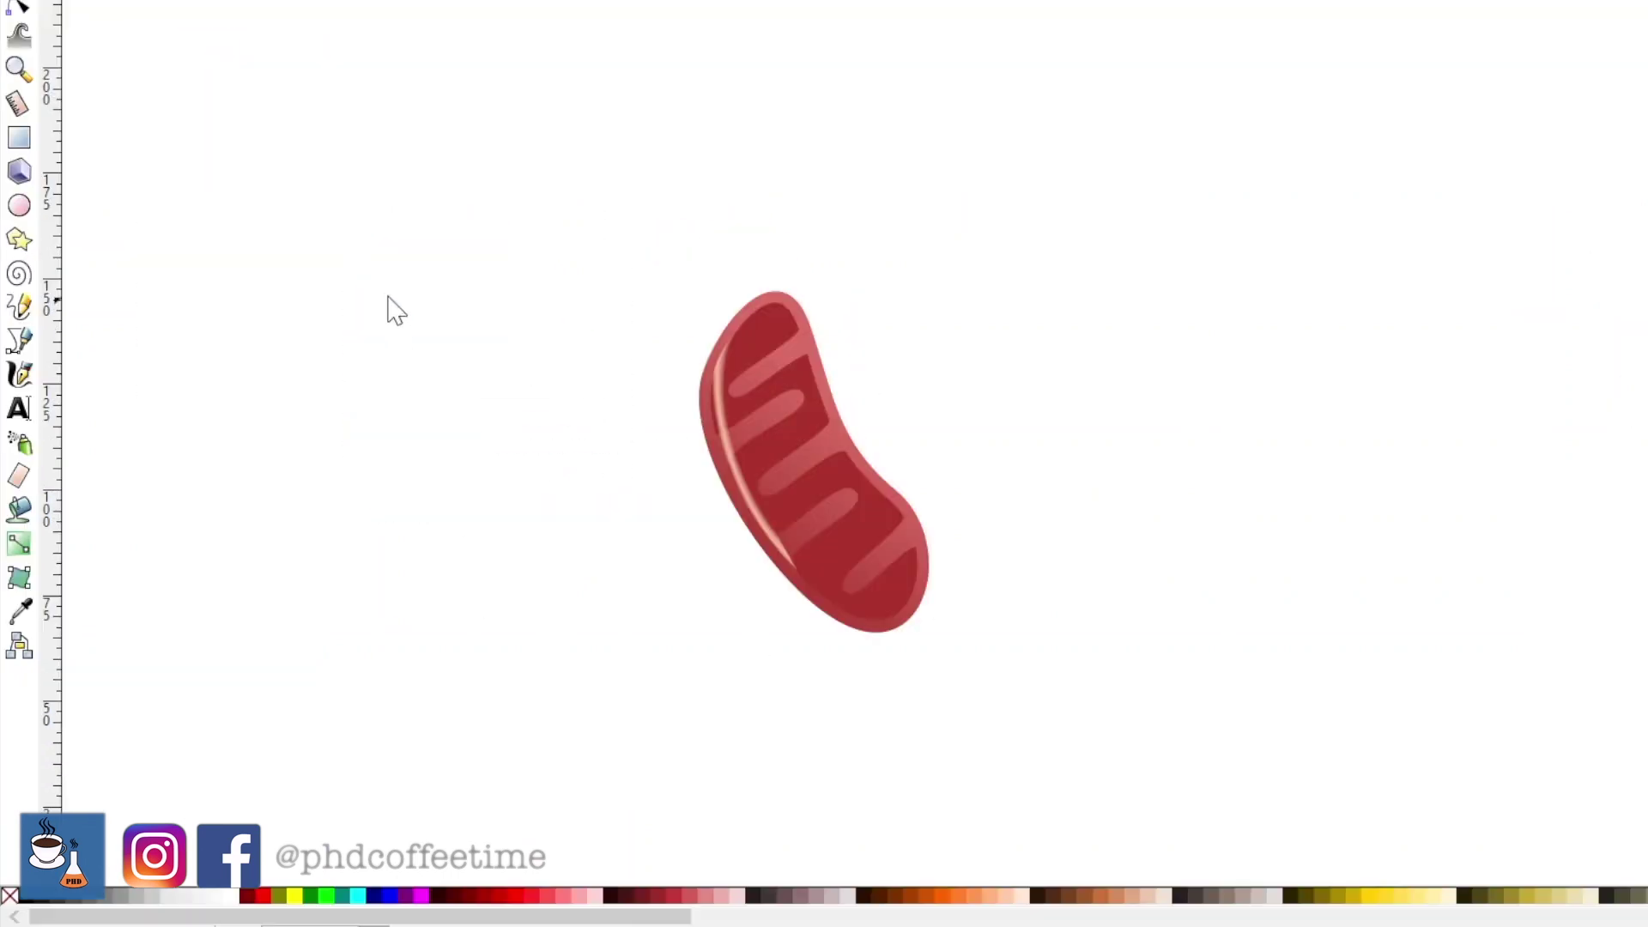
pyautogui.hotkey('ctrl', 'v')
pyautogui.hotkey('ctrl', 'v')
pyautogui.hotkey('ctrl', 'v')
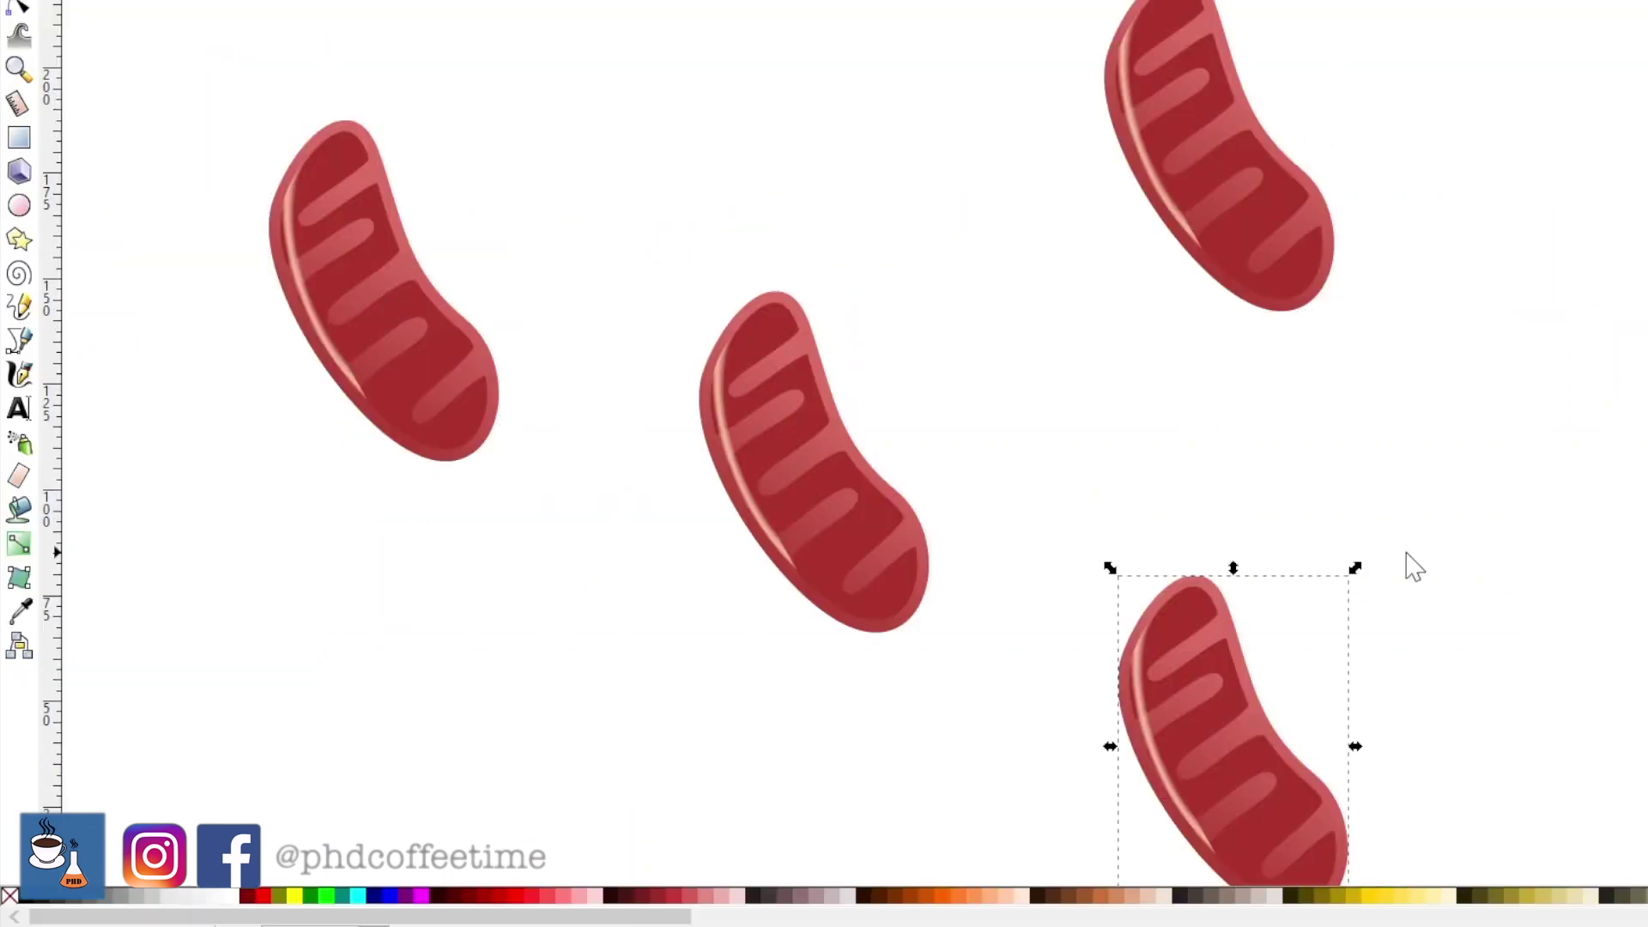
pyautogui.moveTo(320, 71); pyautogui.dragTo(1058, 754)
# - Rotate the left mitochondrion more upright, ungroup it and fill its inner shape yellow
pyautogui.click(584, 474)
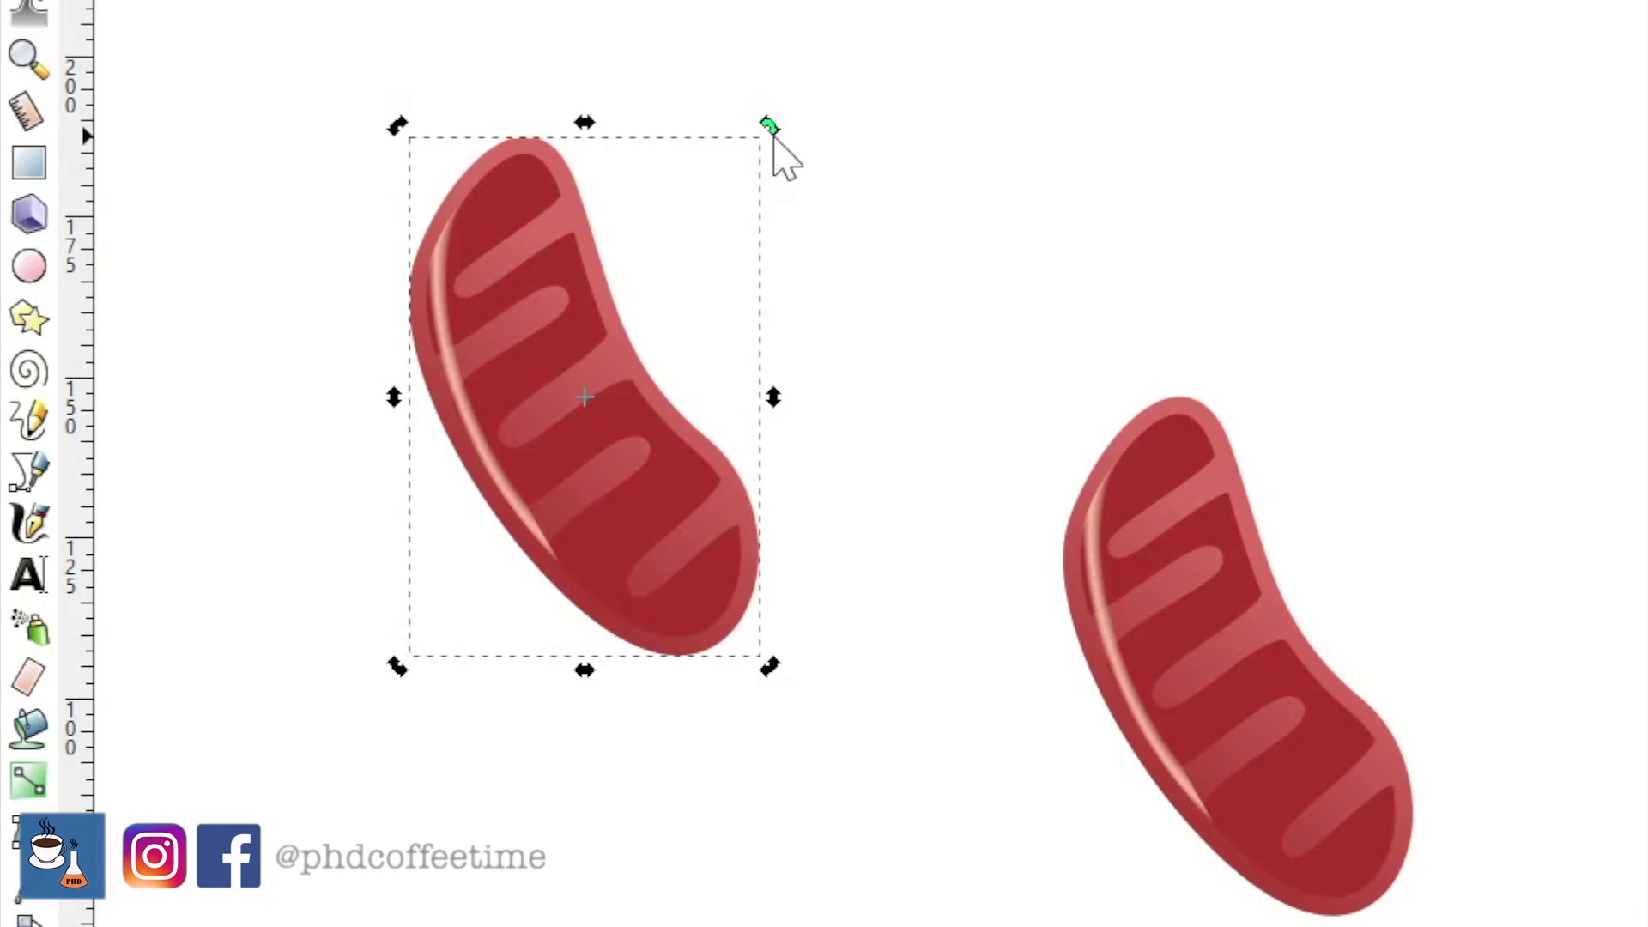
pyautogui.moveTo(774, 138); pyautogui.dragTo(859, 331)
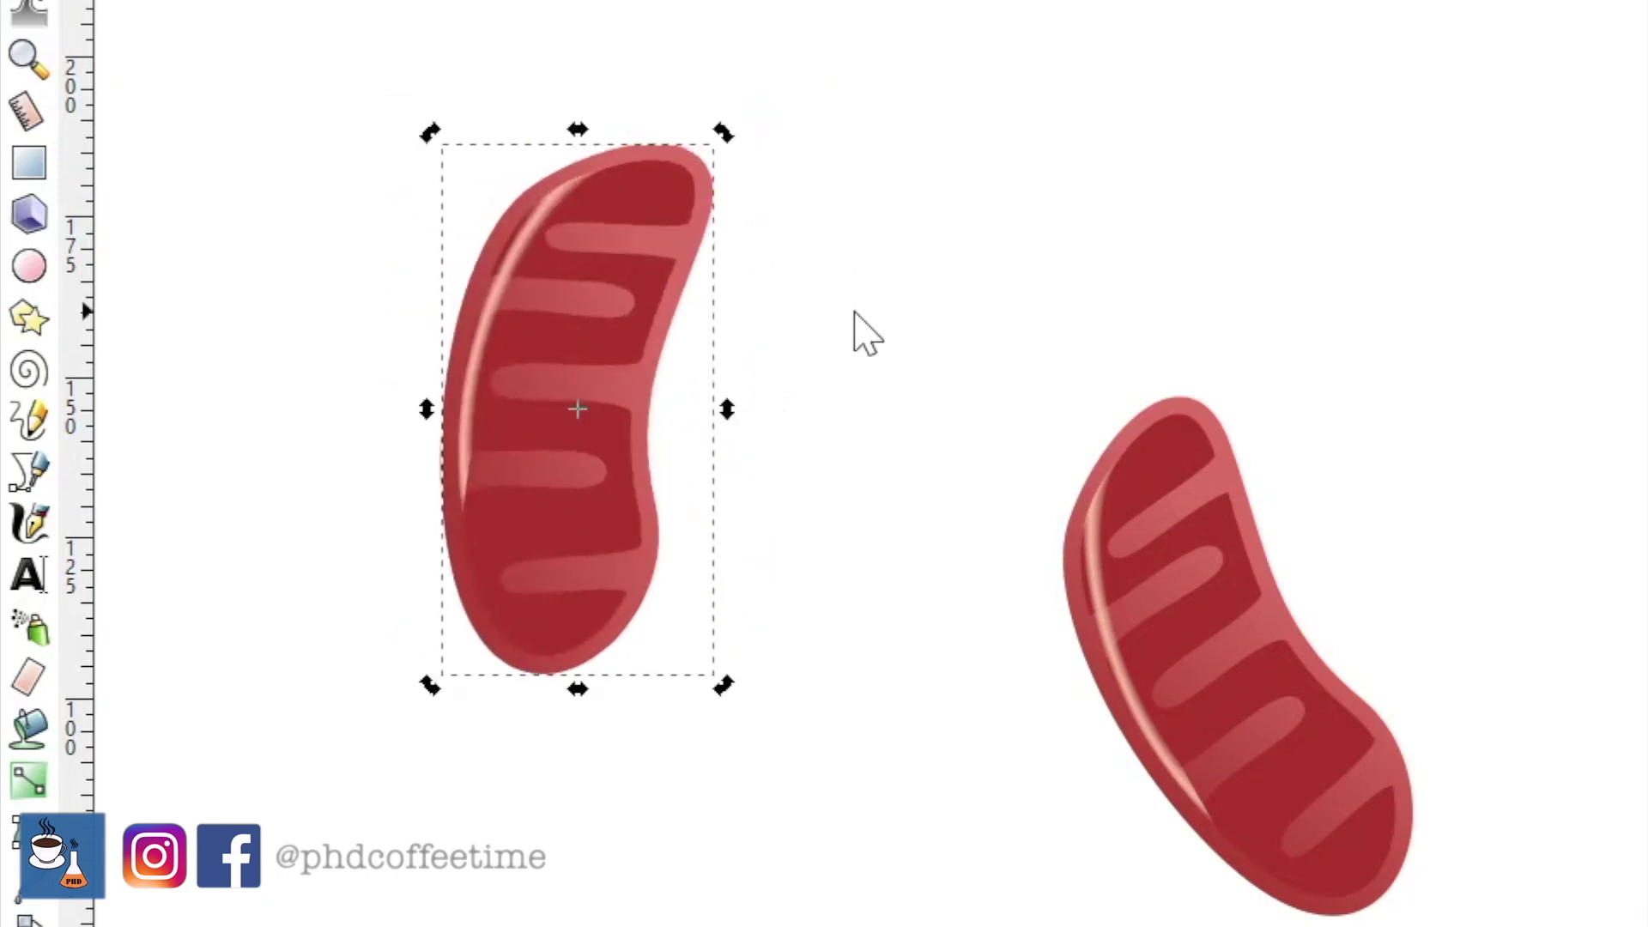
pyautogui.rightClick(560, 611)
pyautogui.click(665, 666)
pyautogui.click(710, 857)
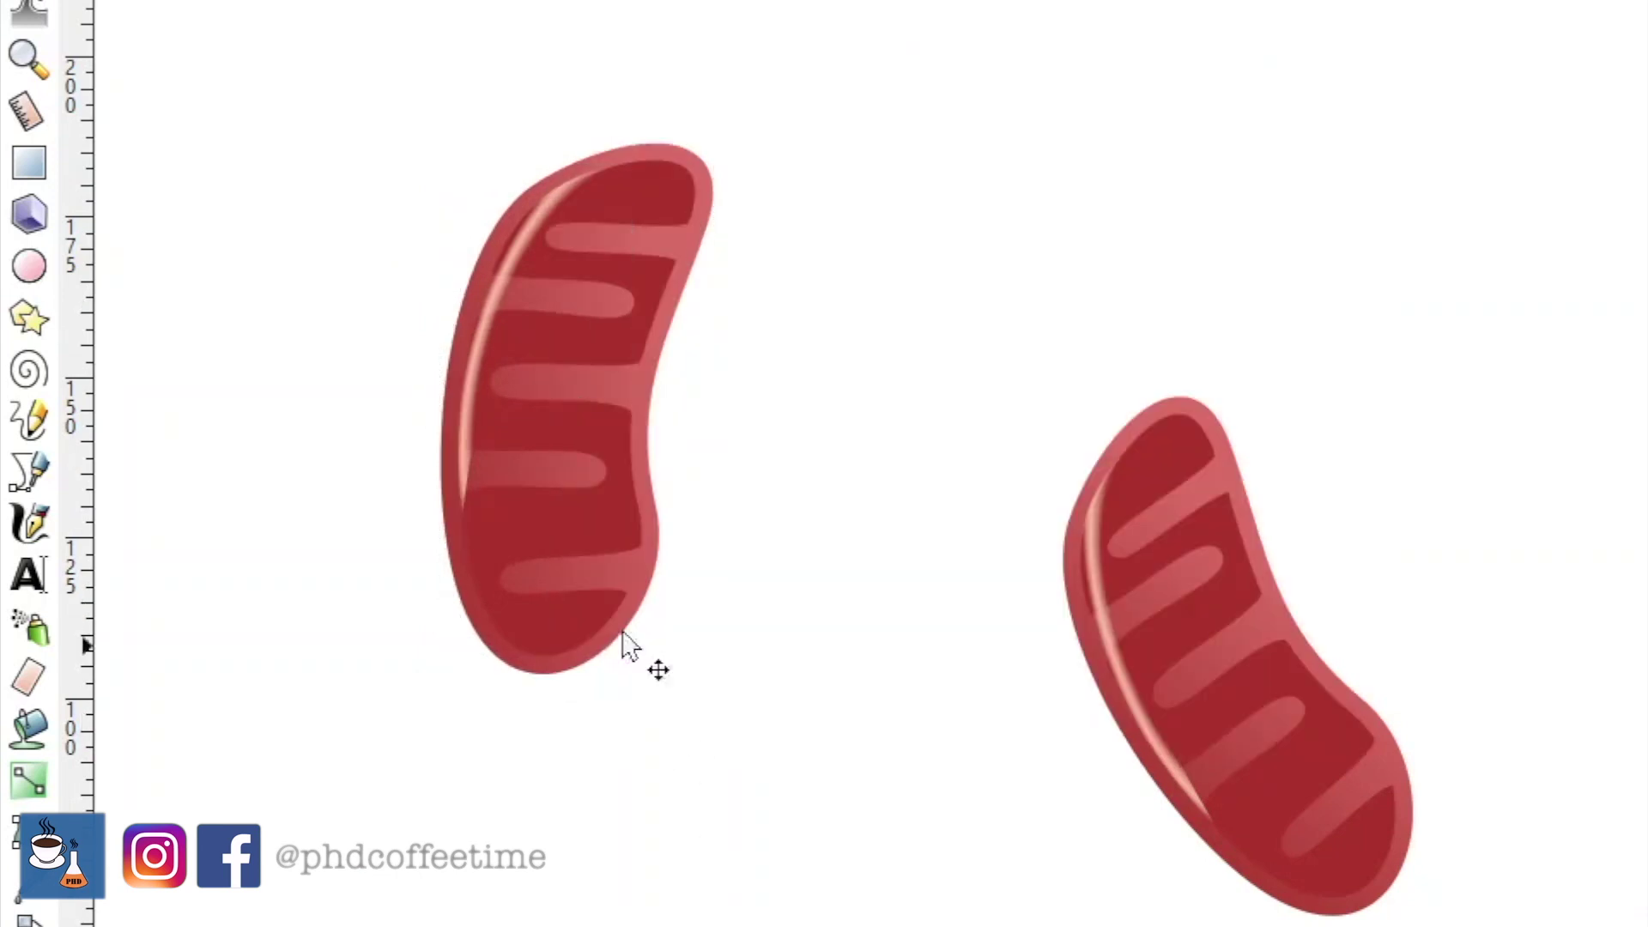
pyautogui.click(634, 506)
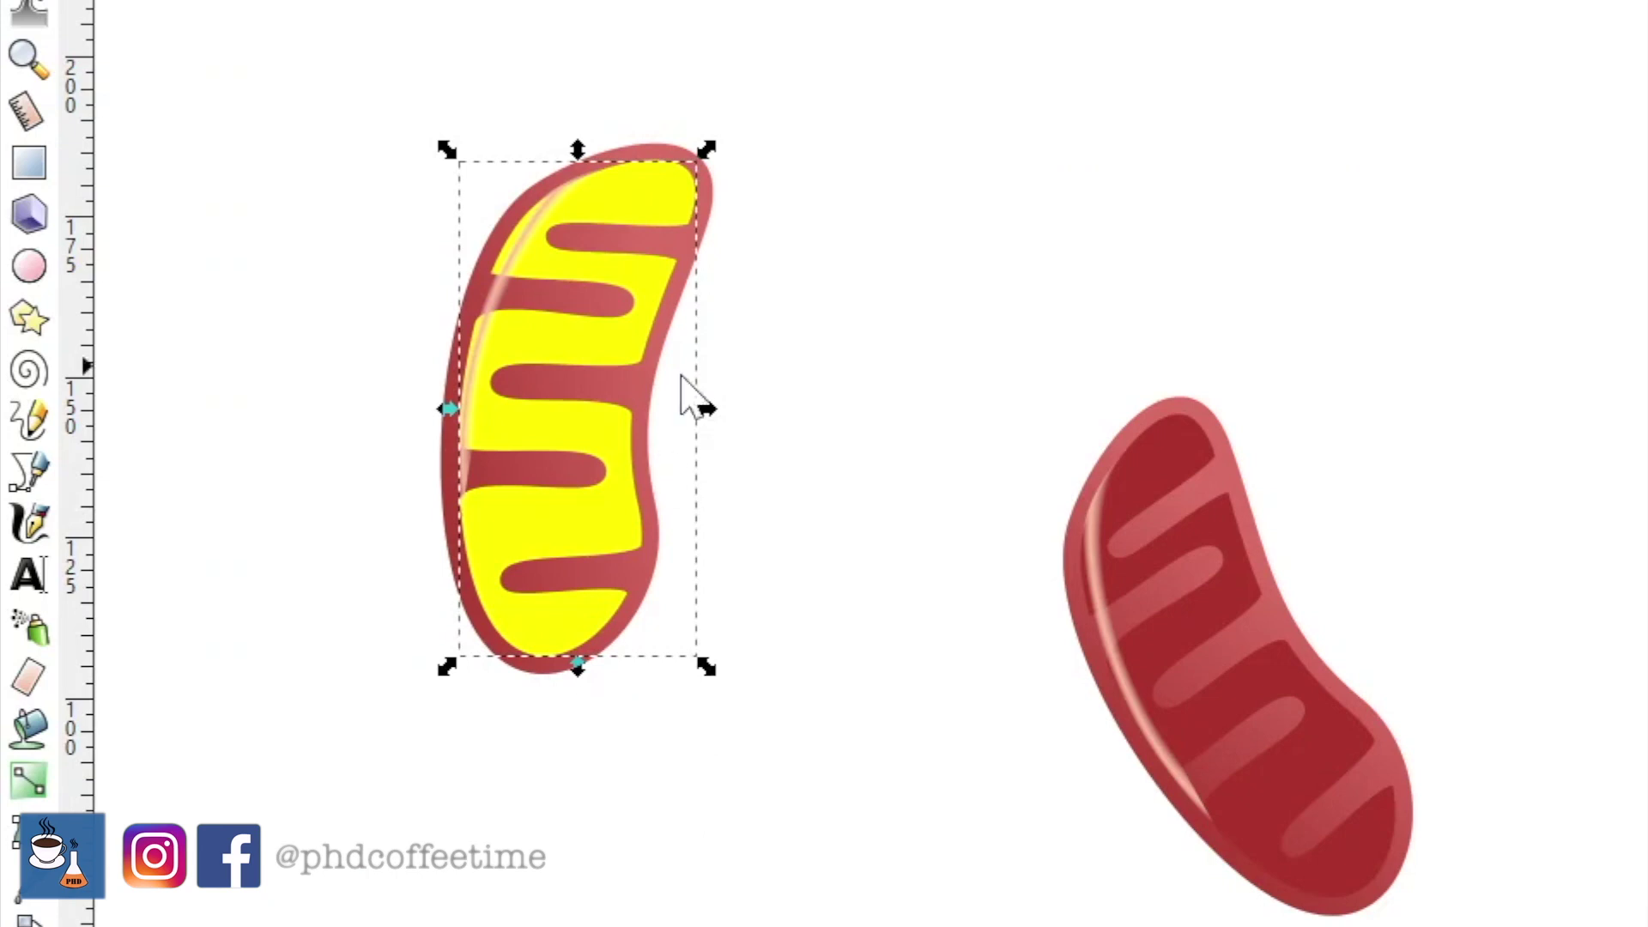
pyautogui.click(644, 515)
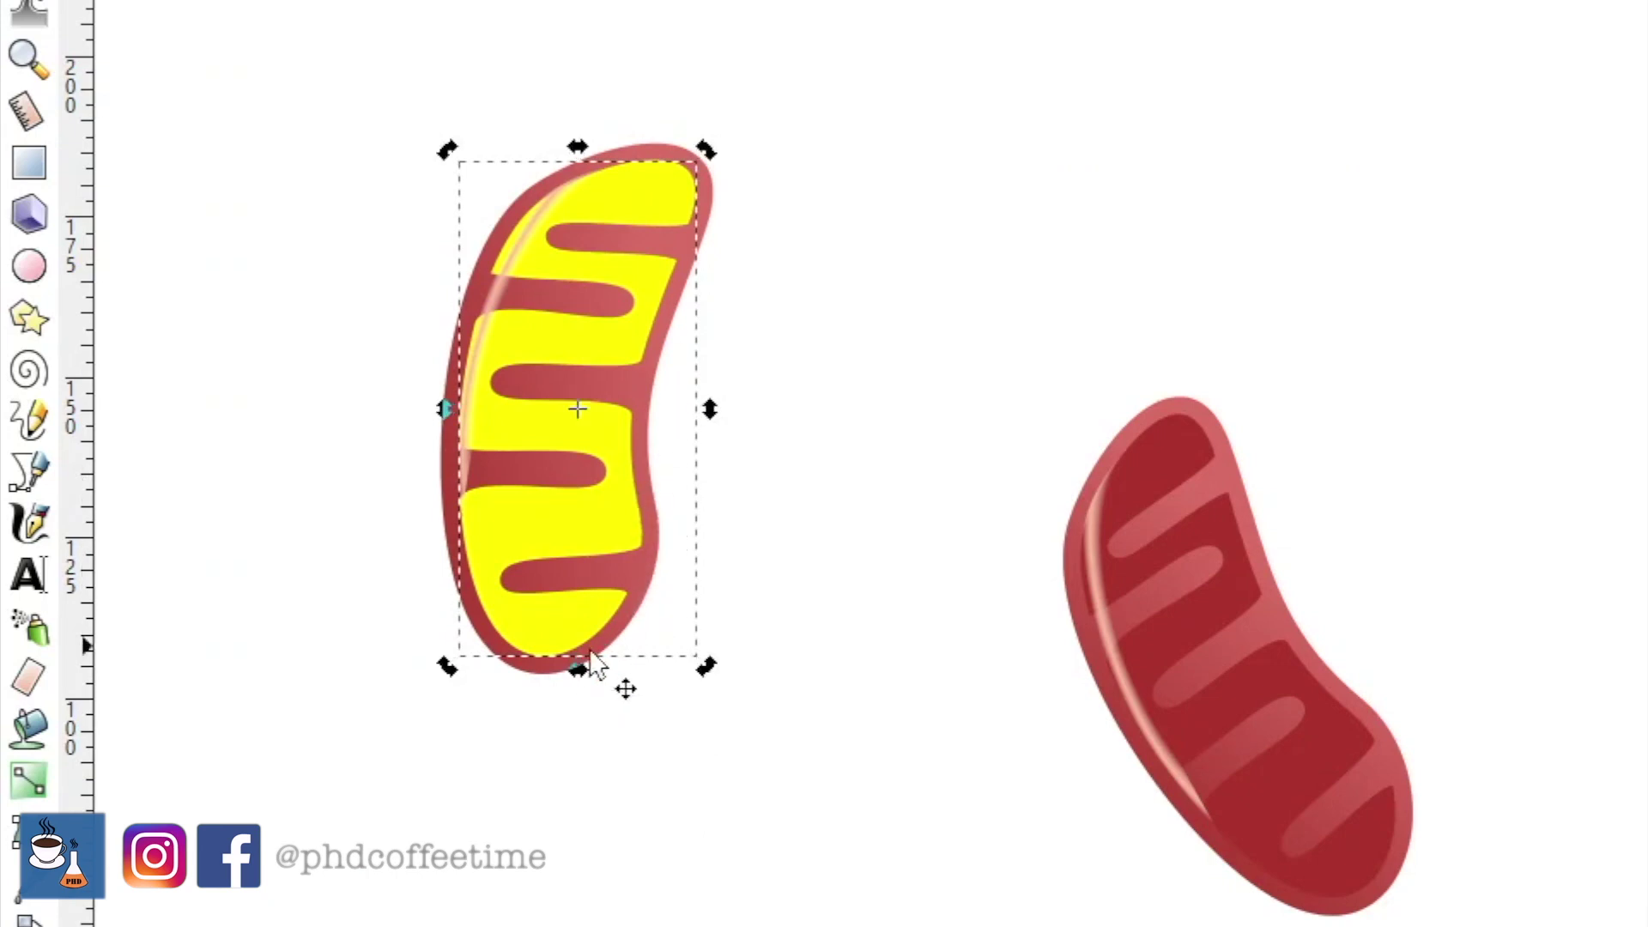
pyautogui.click(552, 718)
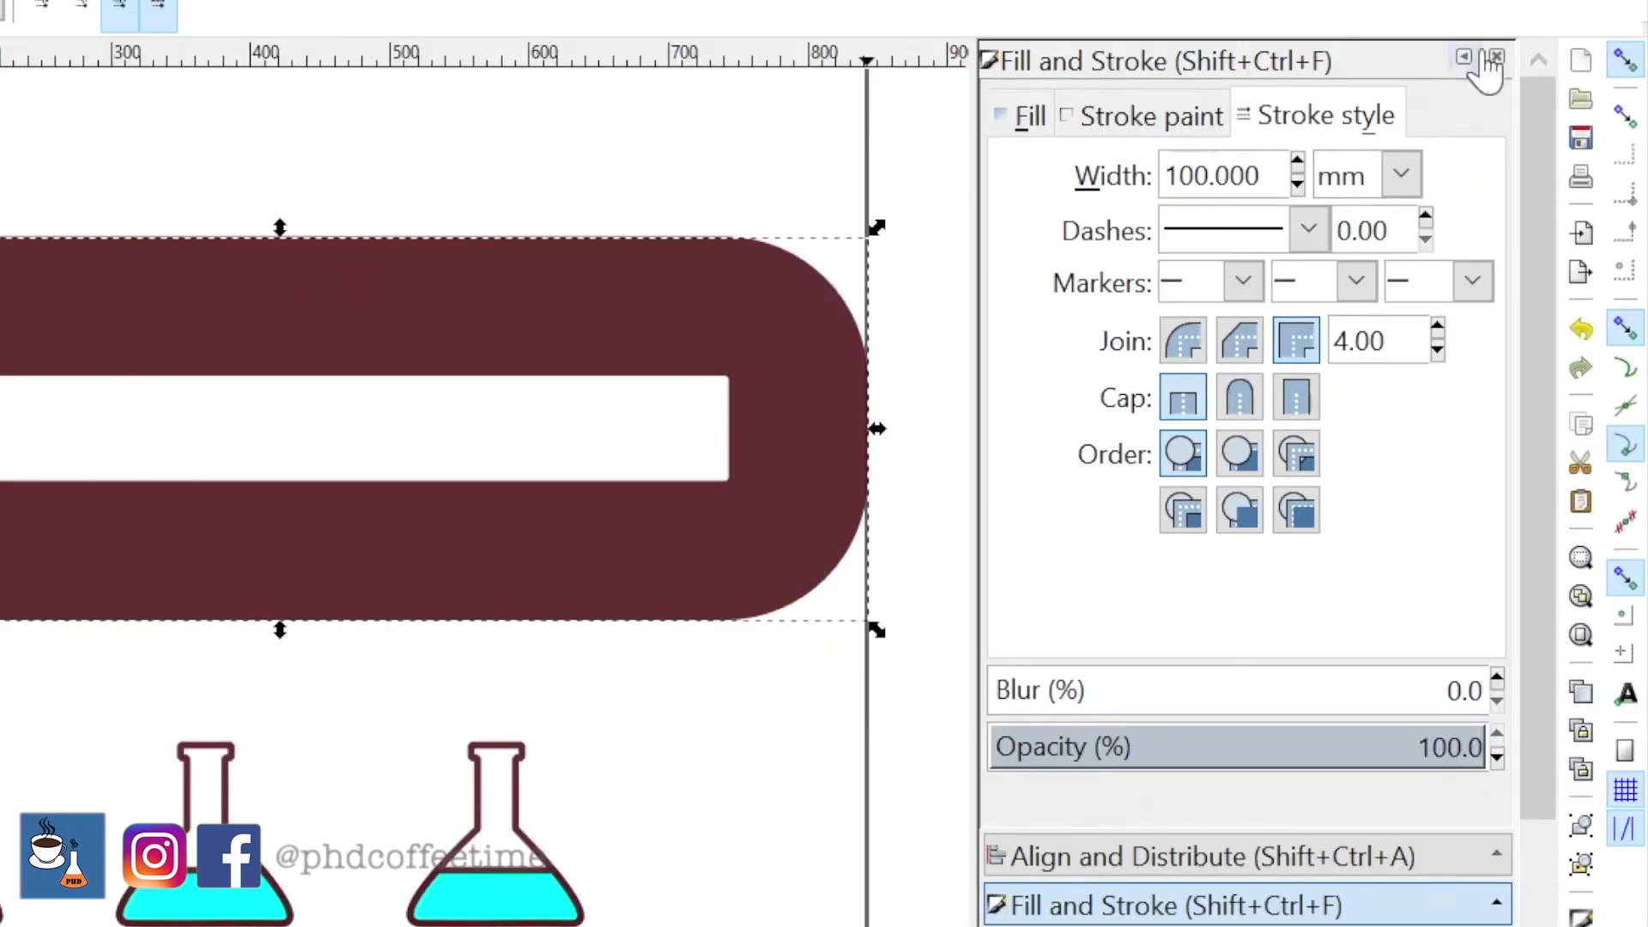
# - Set the outline stroke width to 6 mm
pyautogui.press('BackSpace')
pyautogui.press('BackSpace')
pyautogui.press('BackSpace')
pyautogui.write('5')
pyautogui.press('BackSpace')
pyautogui.write('6')
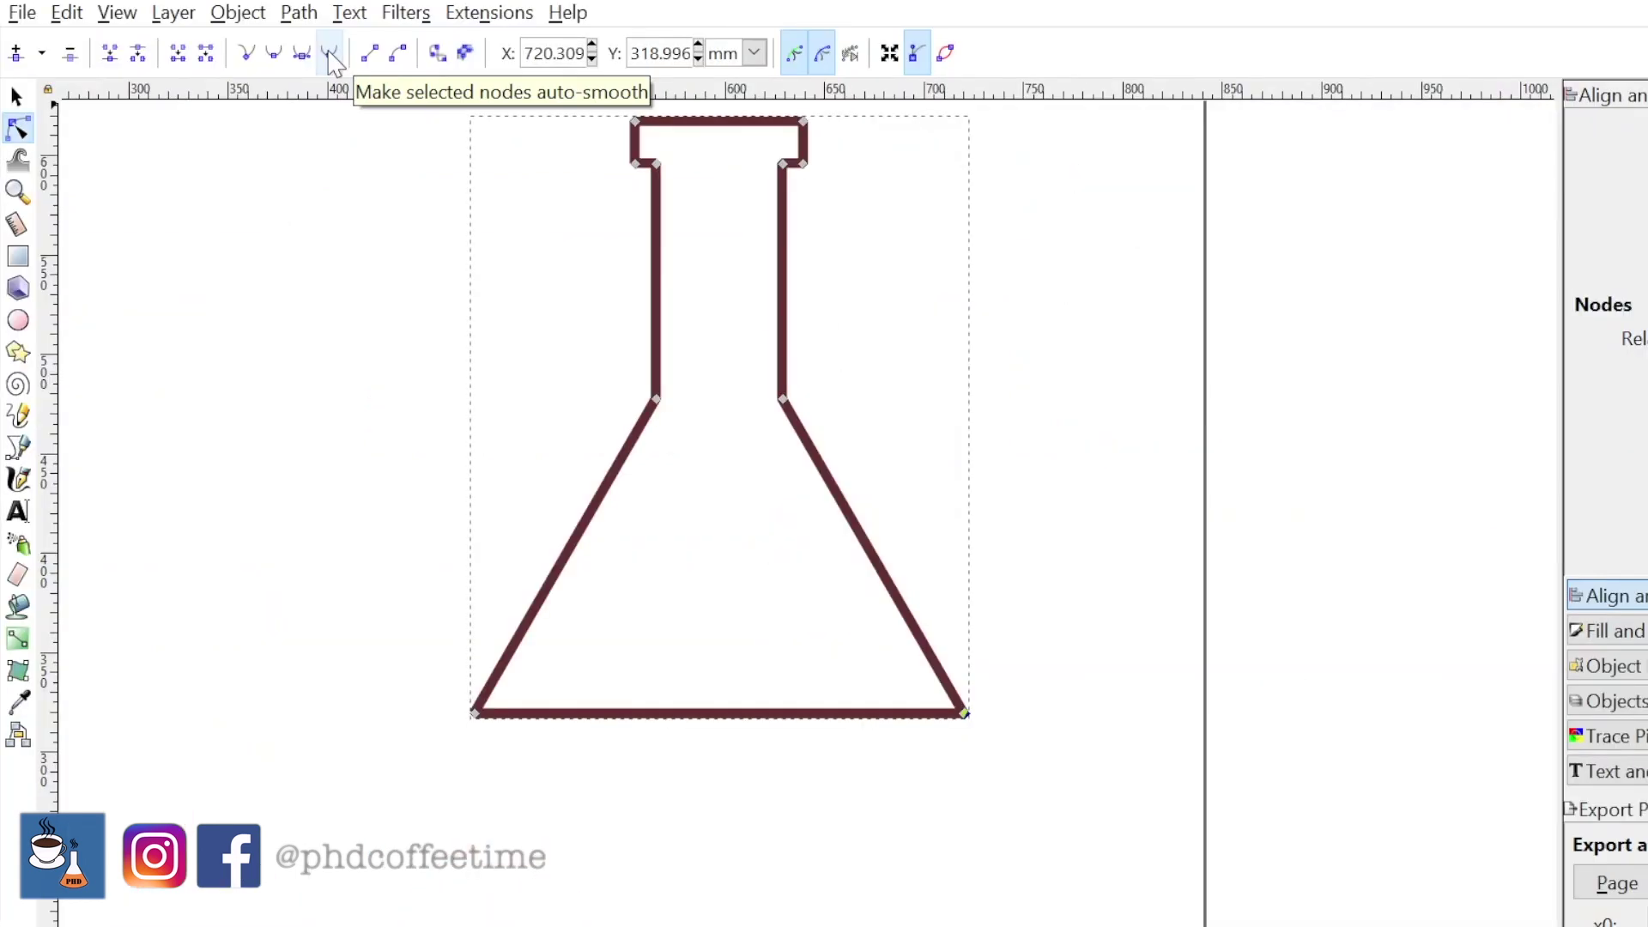
# - Round the flask's bottom by auto-smoothing its bottom corner nodes
pyautogui.click(329, 54)
pyautogui.hotkey('shift', 'a')
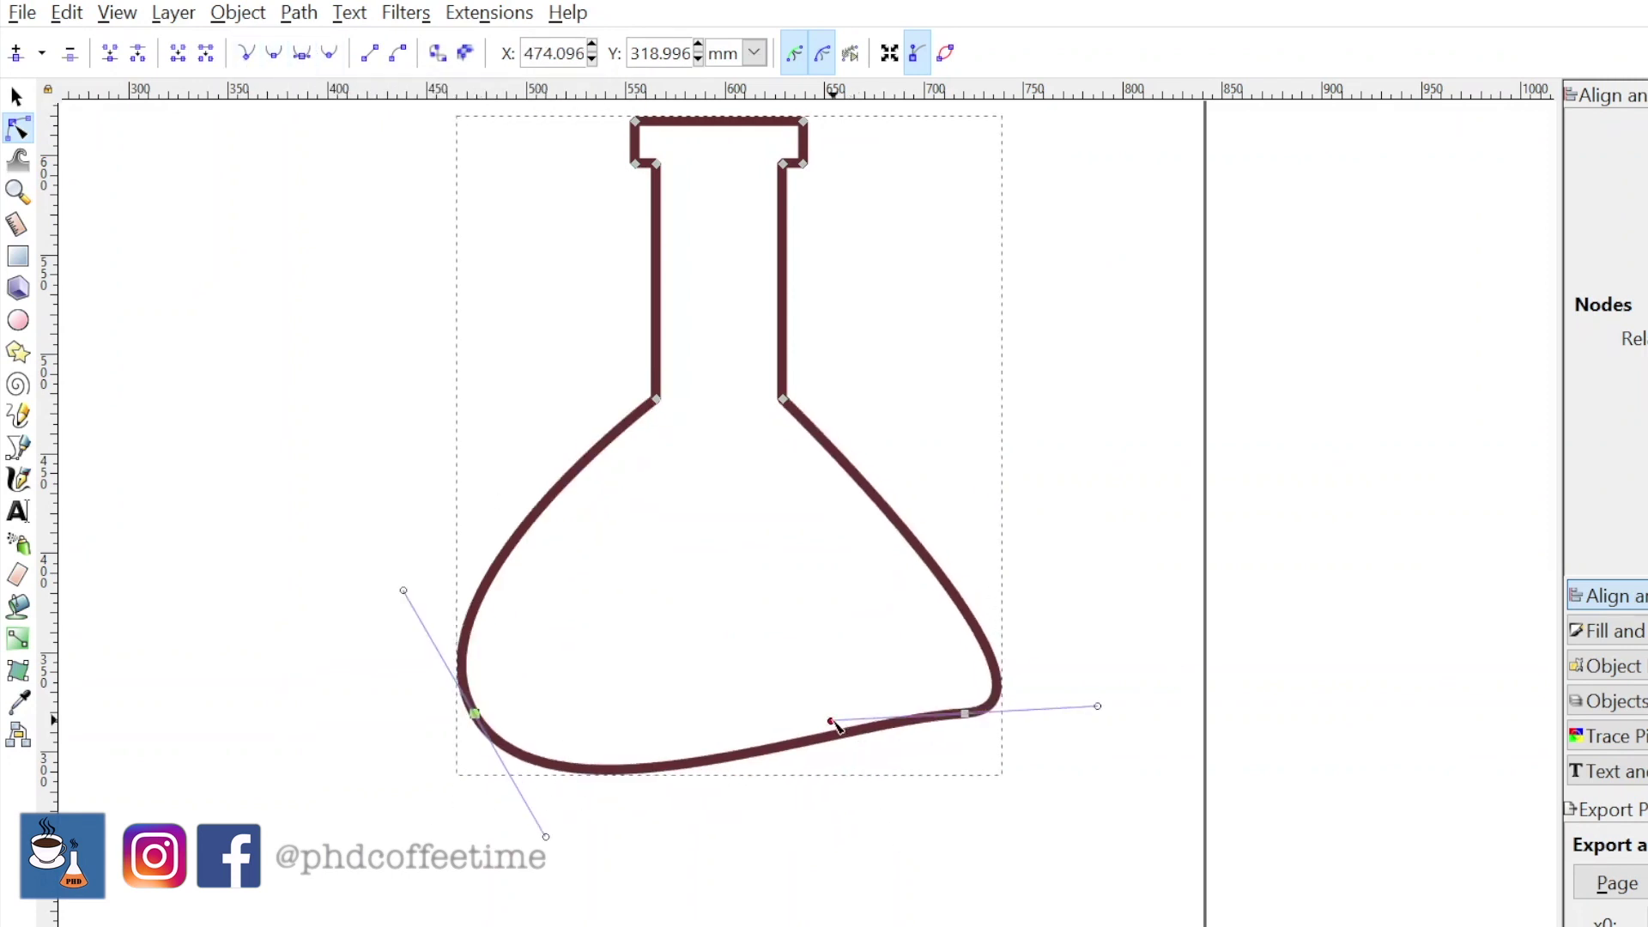
pyautogui.moveTo(831, 721); pyautogui.dragTo(644, 717)
pyautogui.scroll(4, 644, 717)
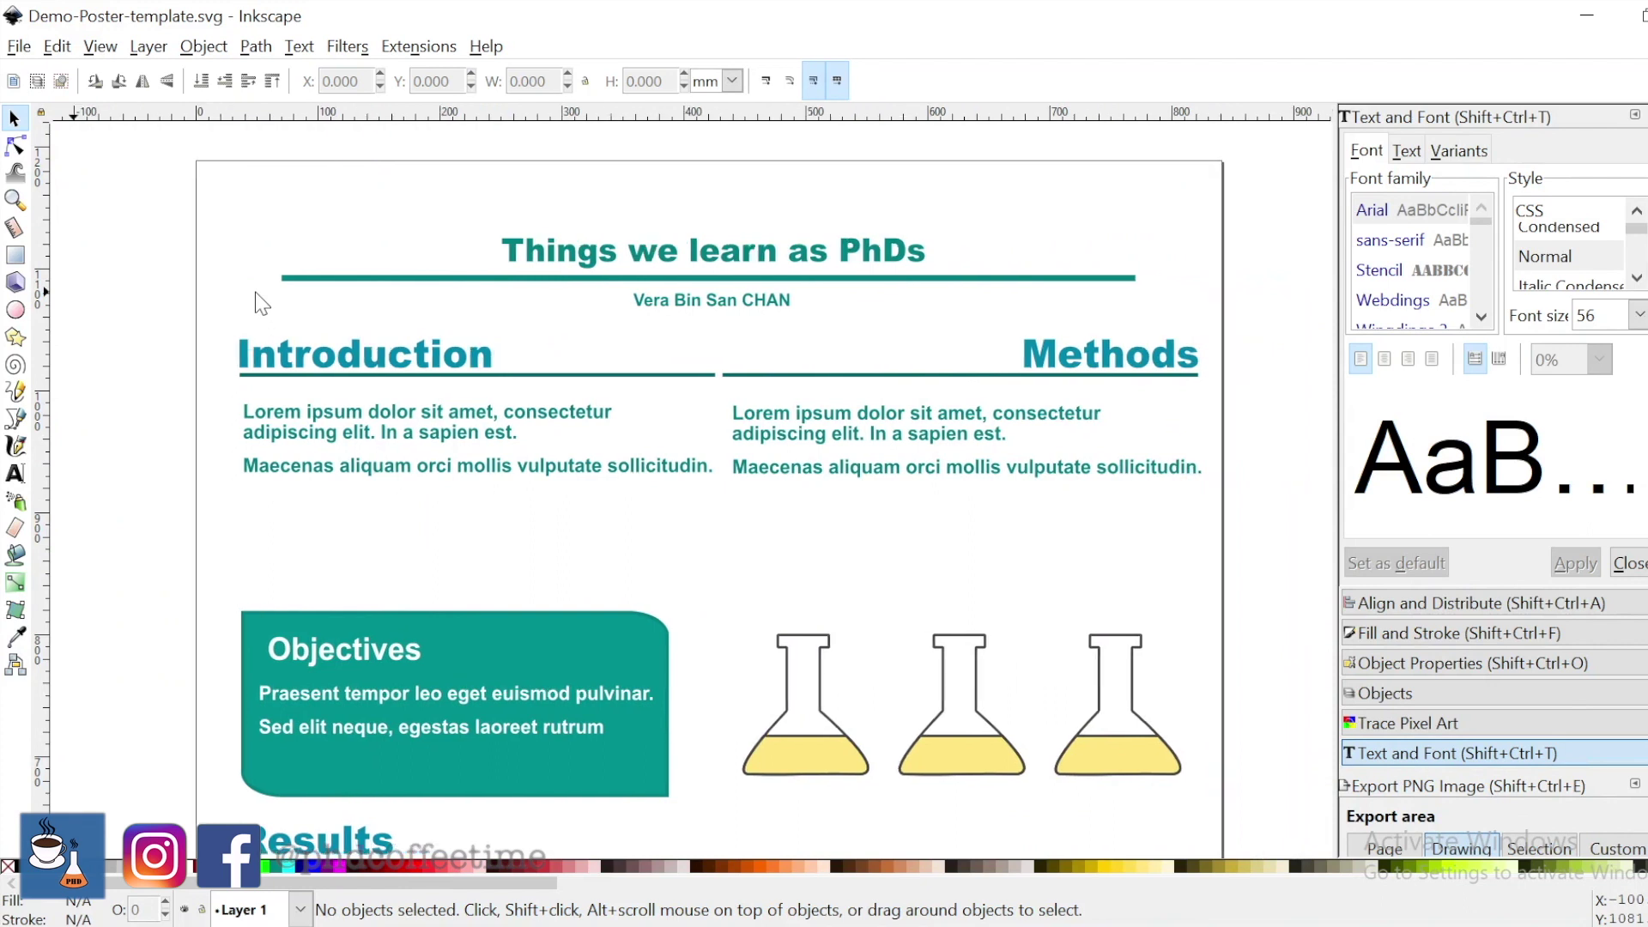
# - Save the poster as a PDF, replacing the 96 dpi rasterization resolution so it can be set to 300
pyautogui.hotkey('alt', 'f')
pyautogui.click(133, 253)
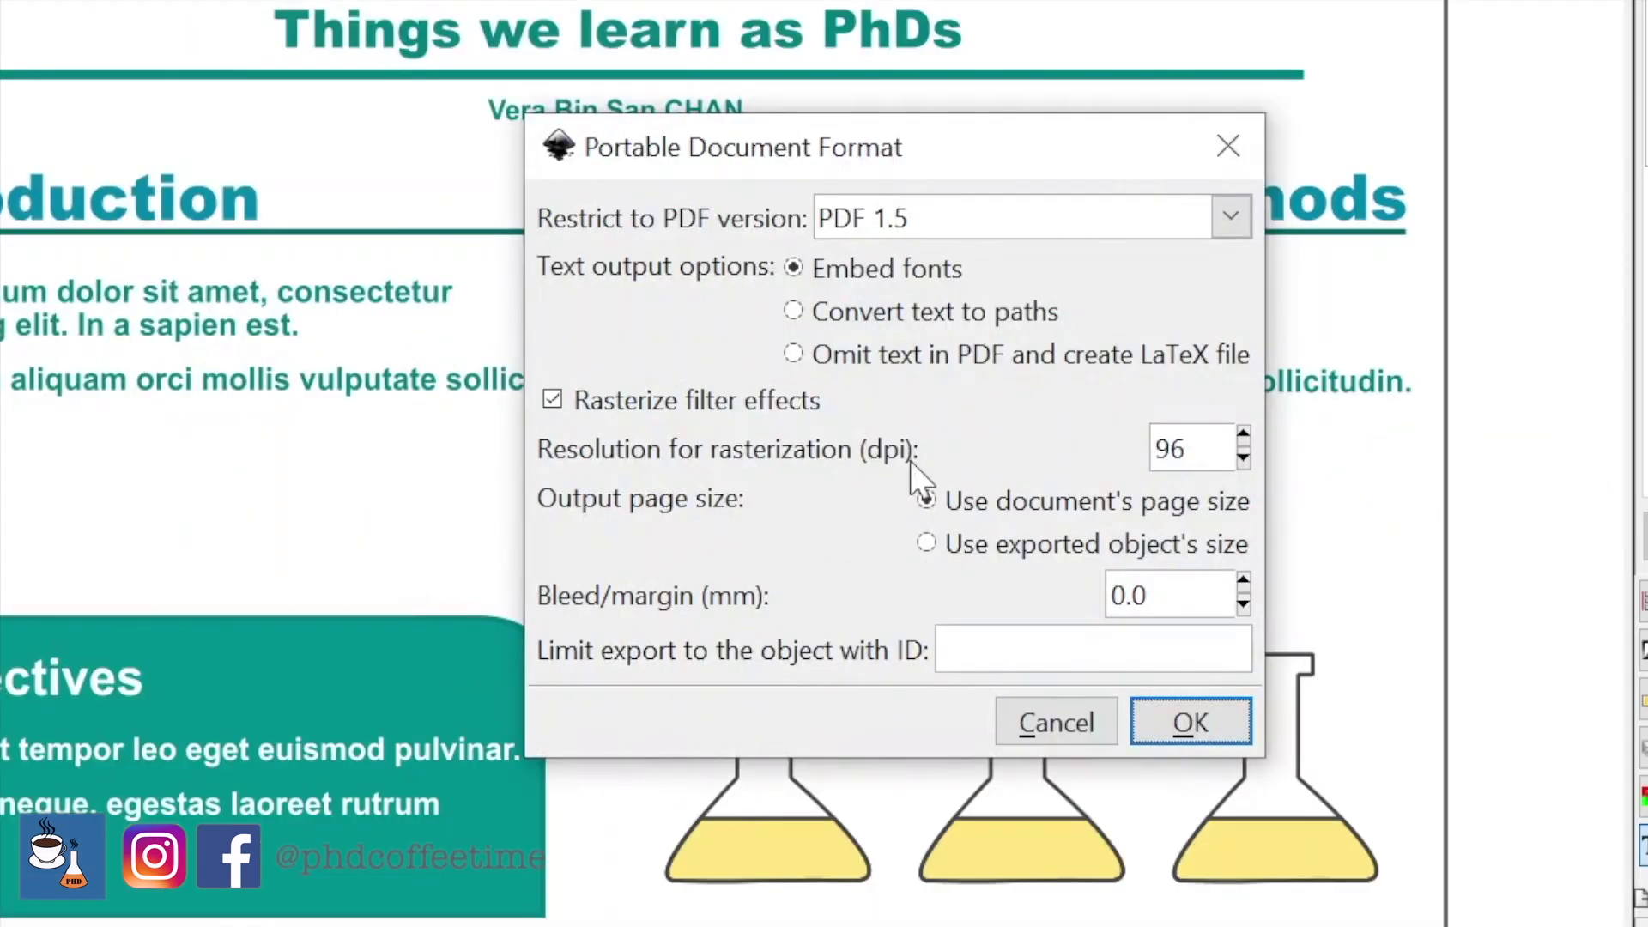
pyautogui.click(1233, 452)
pyautogui.press('BackSpace')
pyautogui.press('BackSpace')
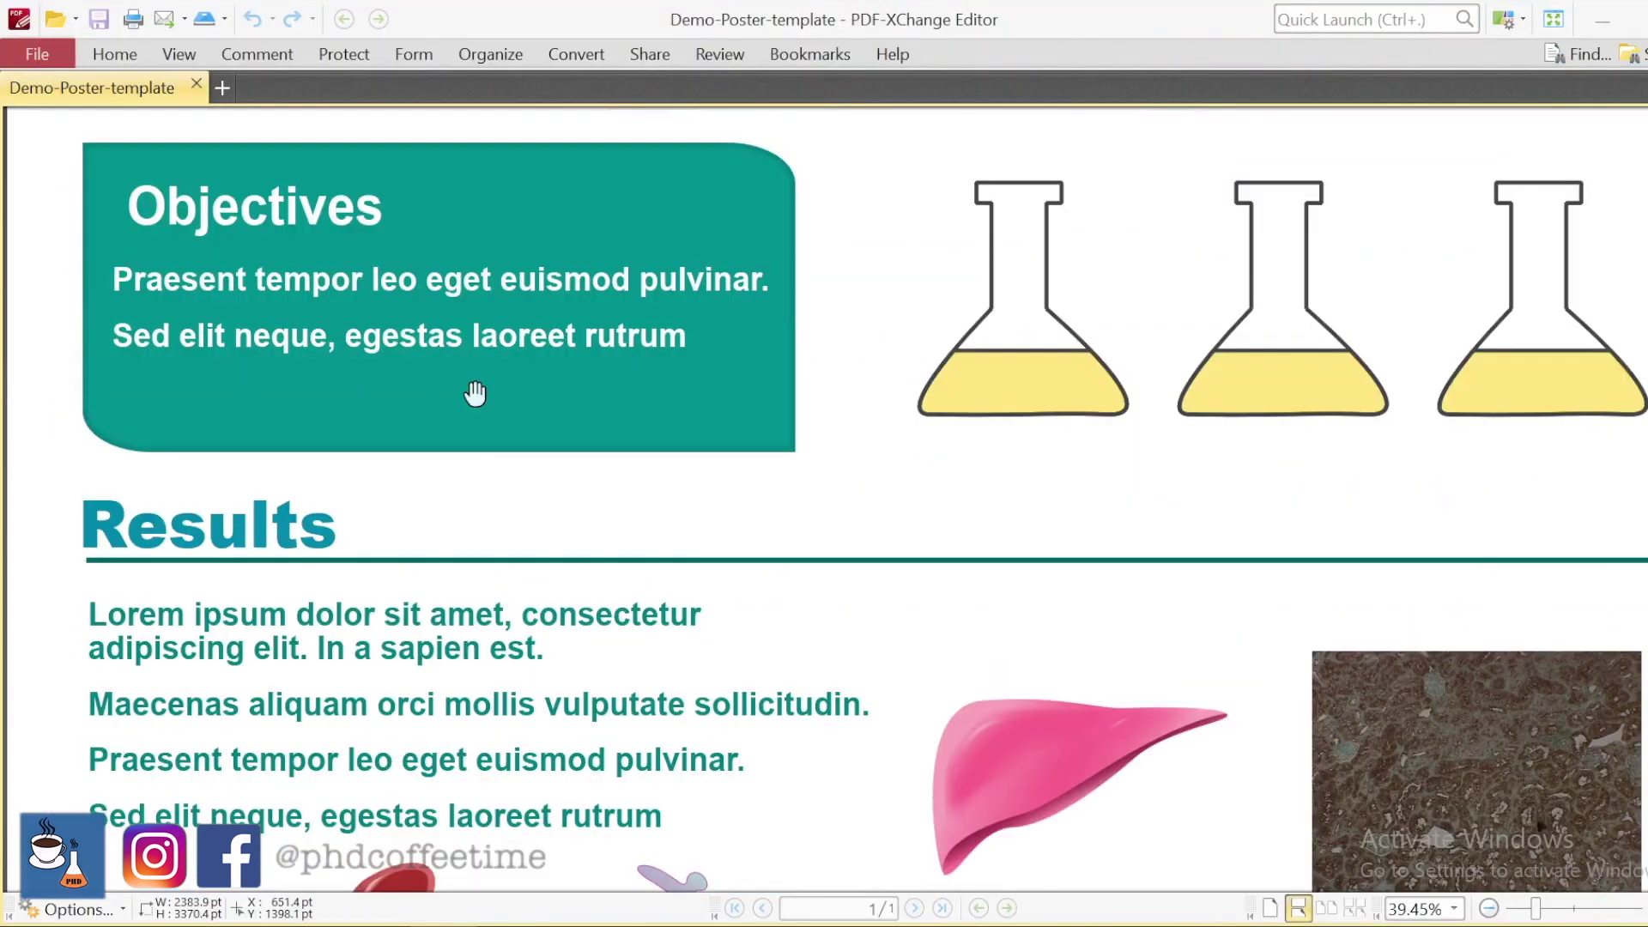
pyautogui.scroll(-10, 474, 394)
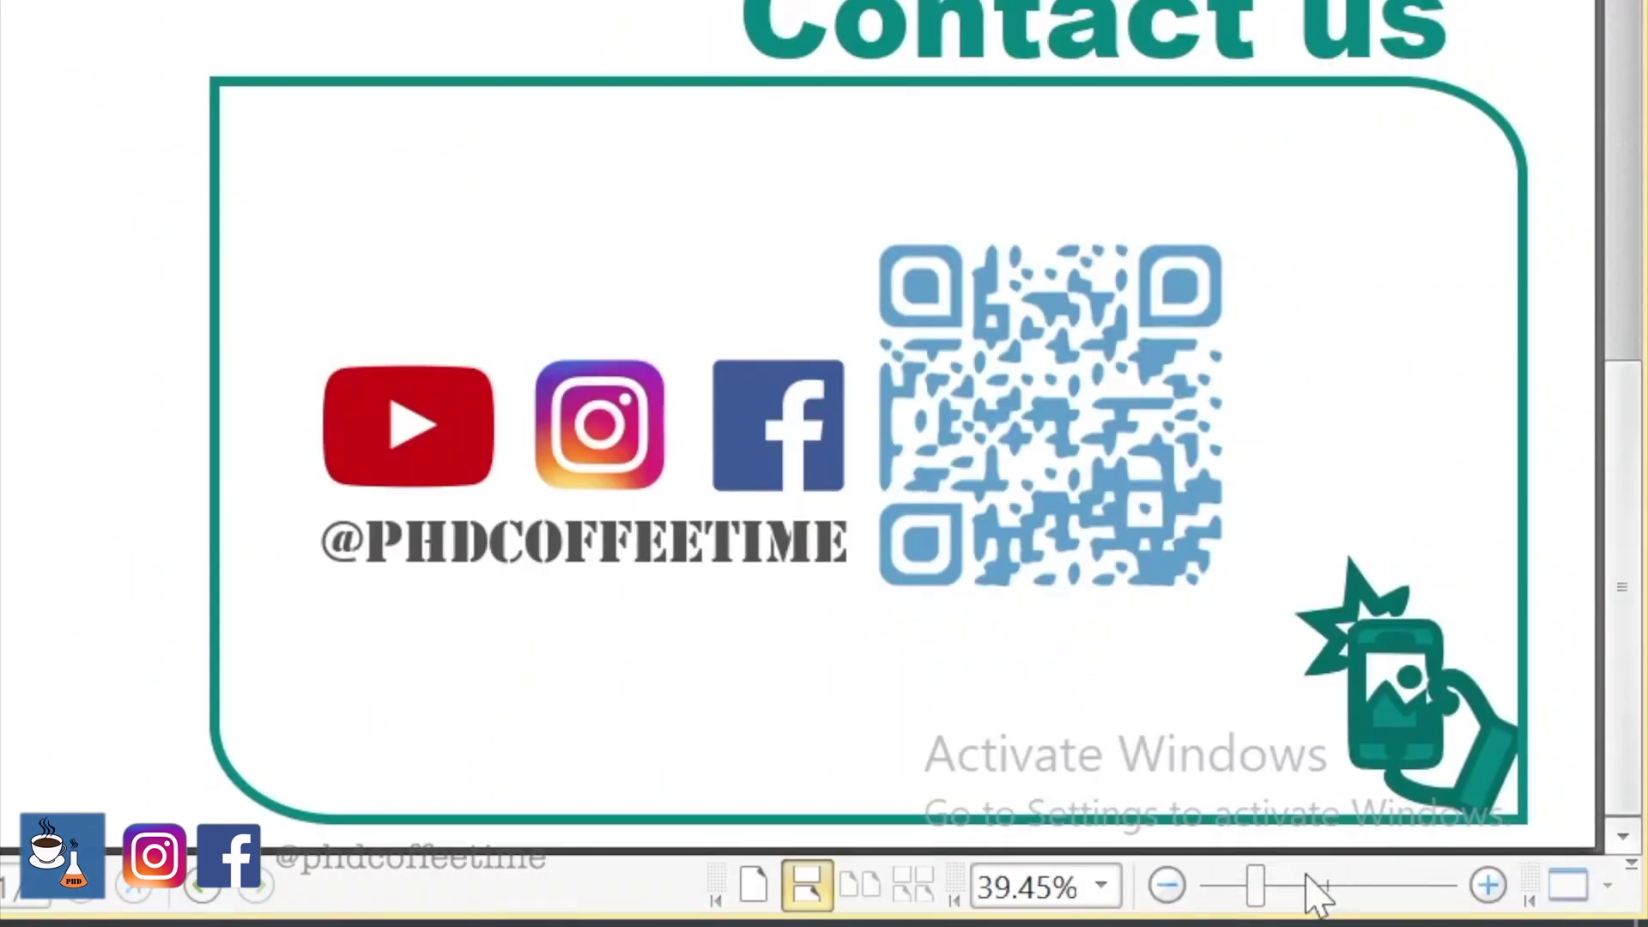
# - Zoom the exported PDF between 58%, 100% and about 400% to inspect the micrograph's sharpness
pyautogui.moveTo(1311, 898); pyautogui.dragTo(1340, 901)
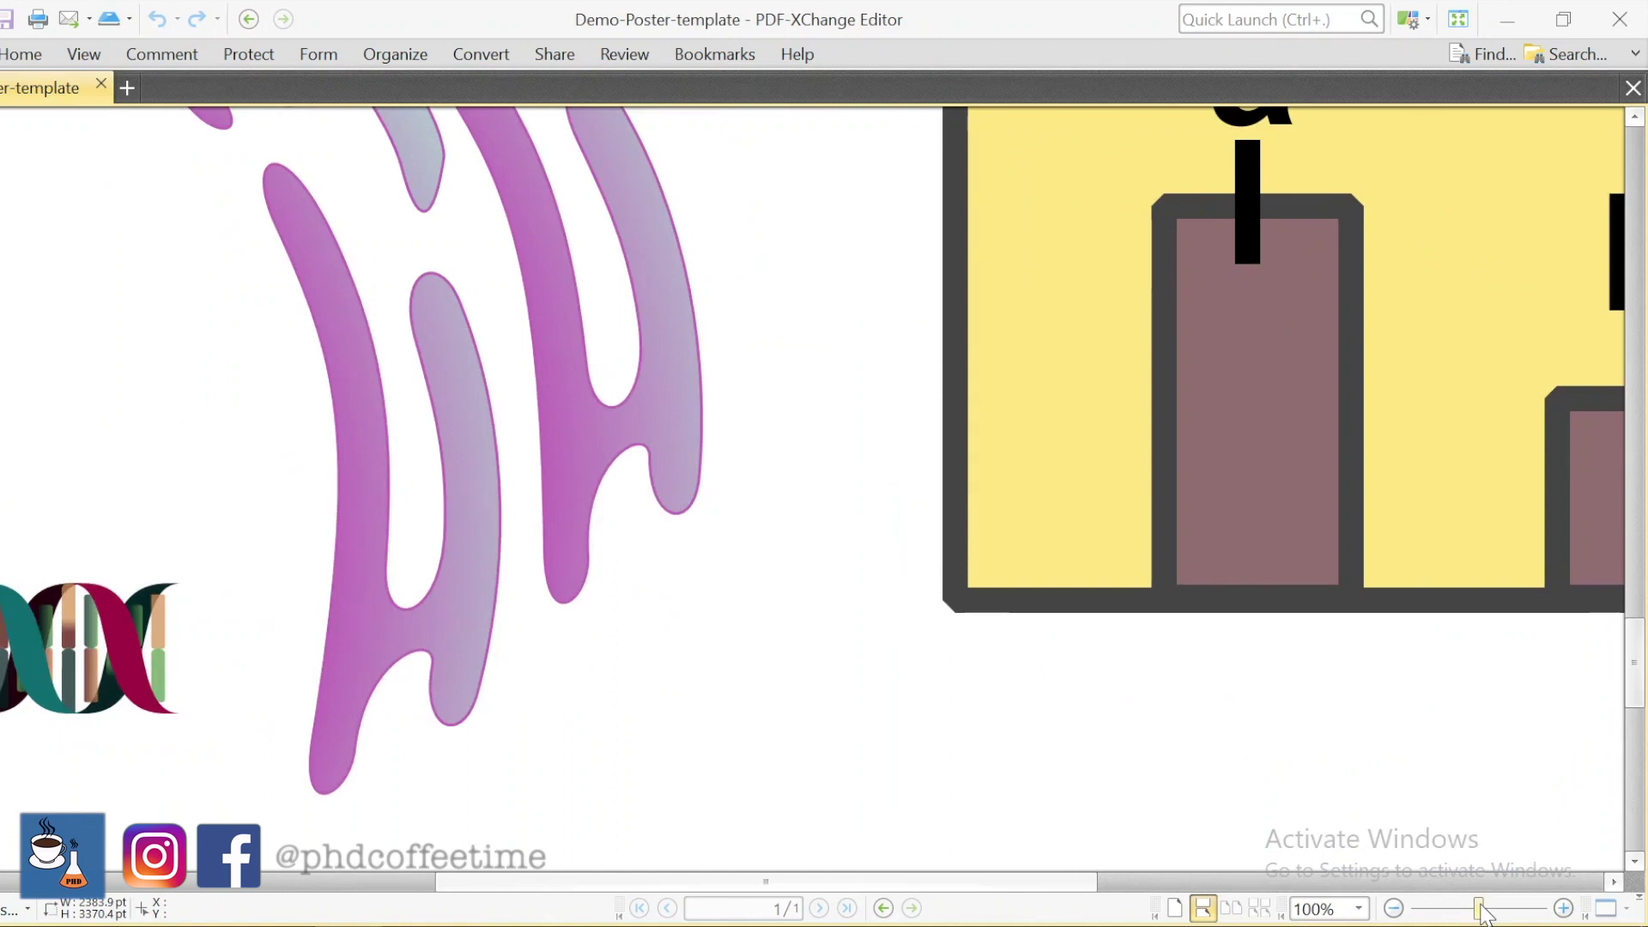
pyautogui.moveTo(1486, 915)
pyautogui.mouseDown()
pyautogui.moveTo(1465, 791)
pyautogui.moveTo(1457, 911)
pyautogui.mouseUp()
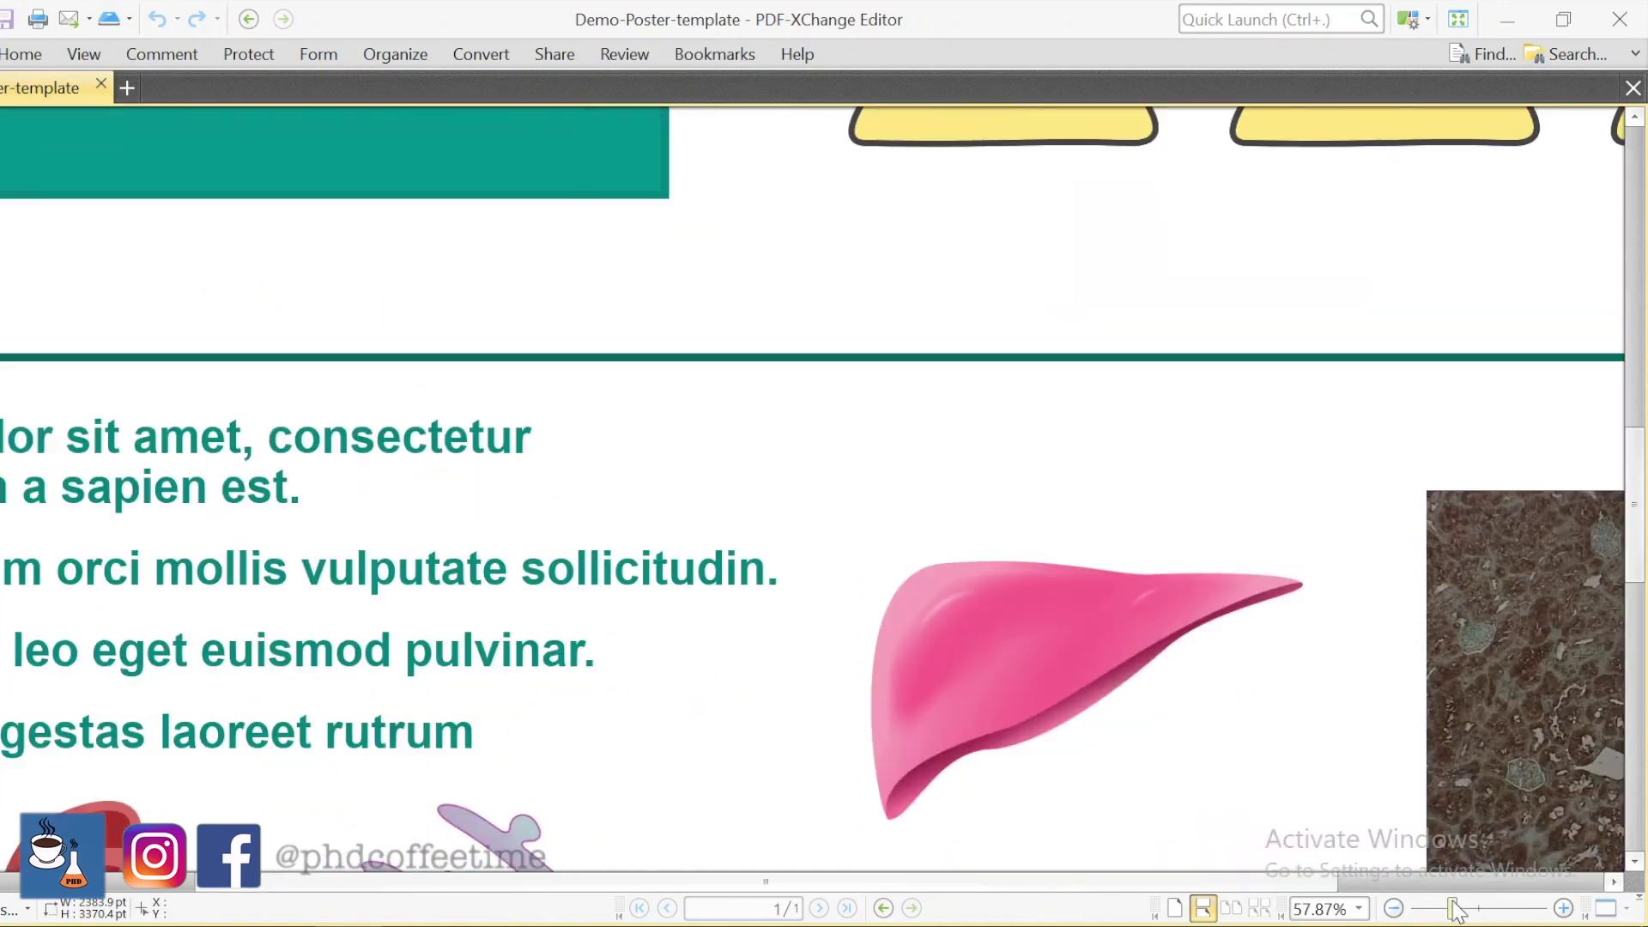
pyautogui.hscroll(5, 1475, 755)
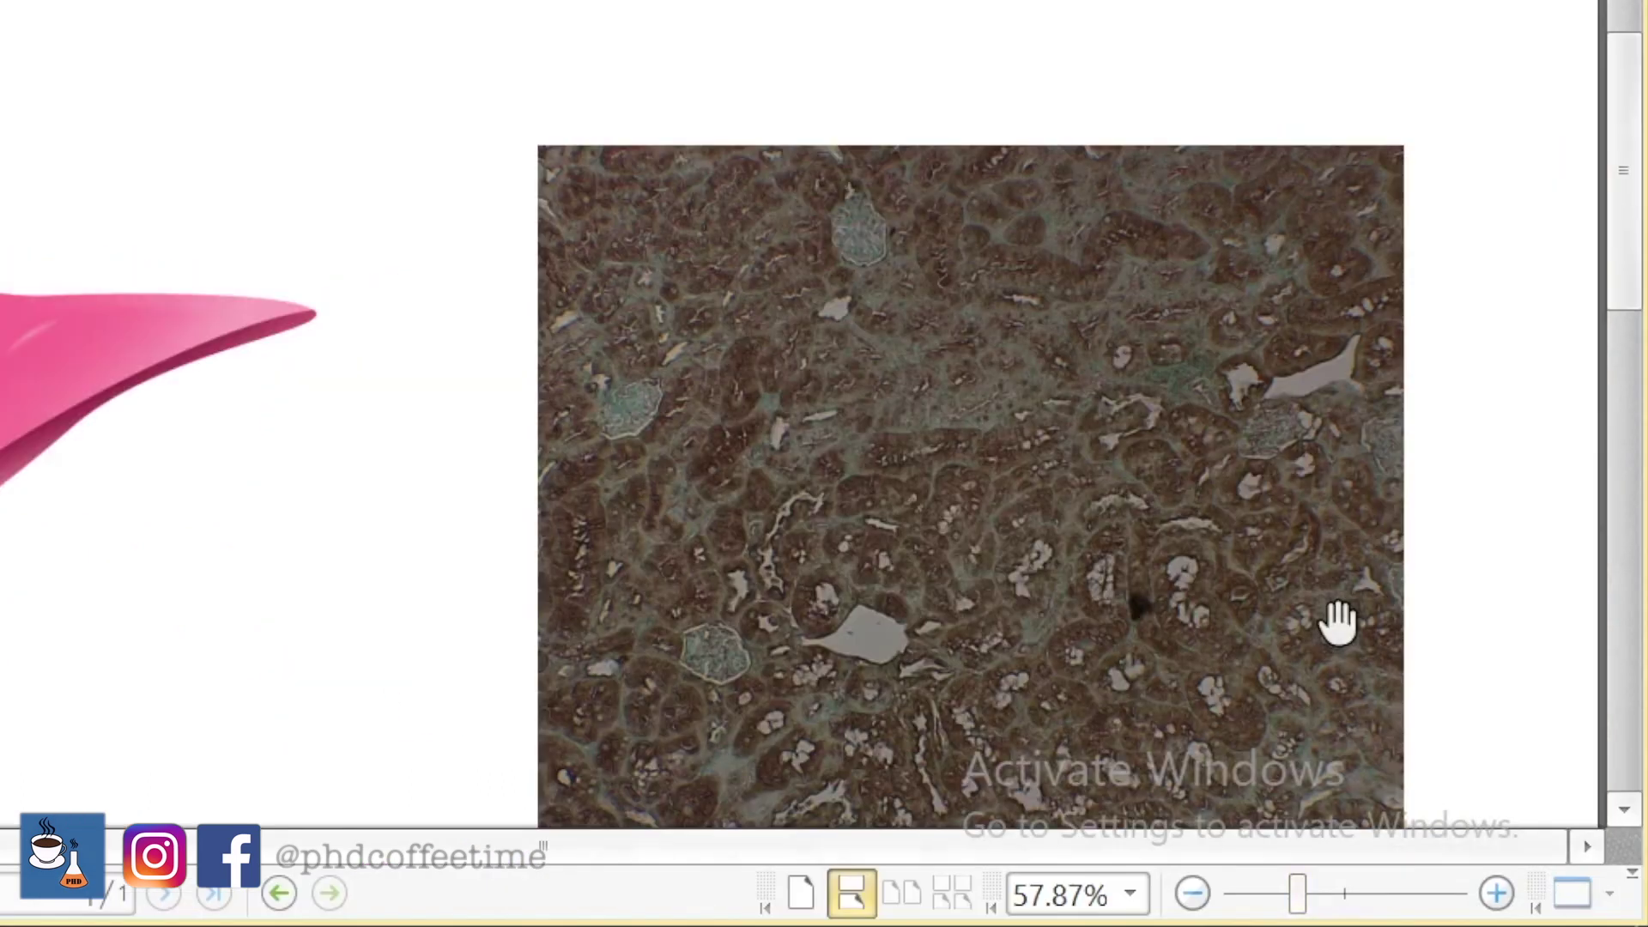
pyautogui.click(1348, 898)
pyautogui.scroll(-4, 1299, 648)
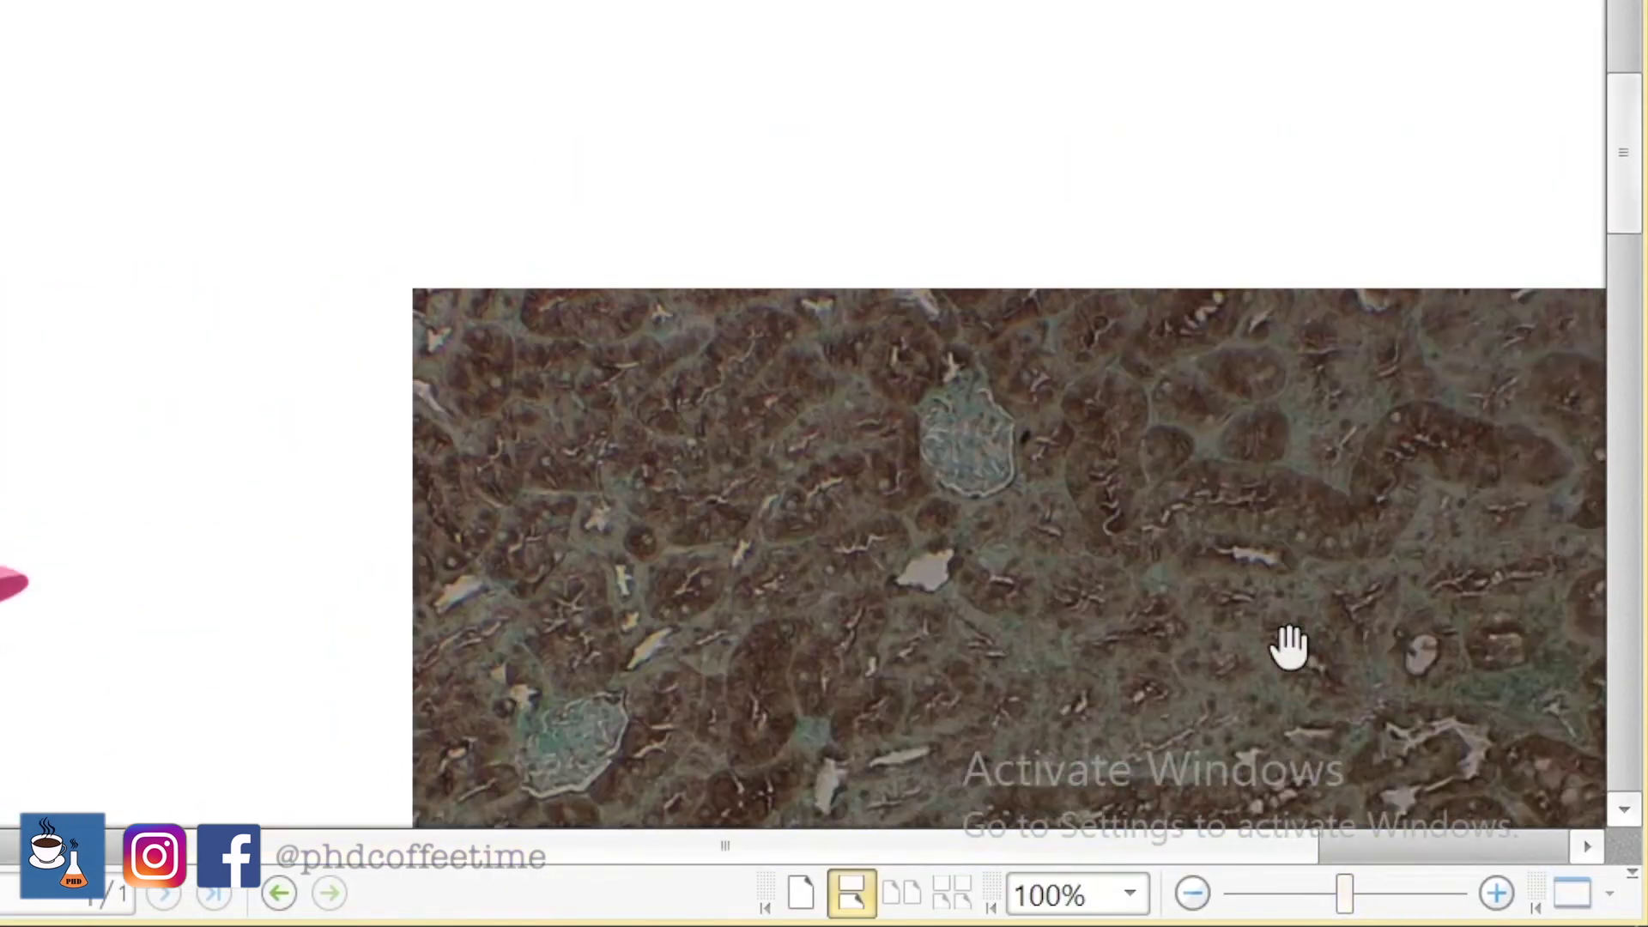
pyautogui.hscroll(5, 1290, 648)
pyautogui.scroll(-5, 1290, 648)
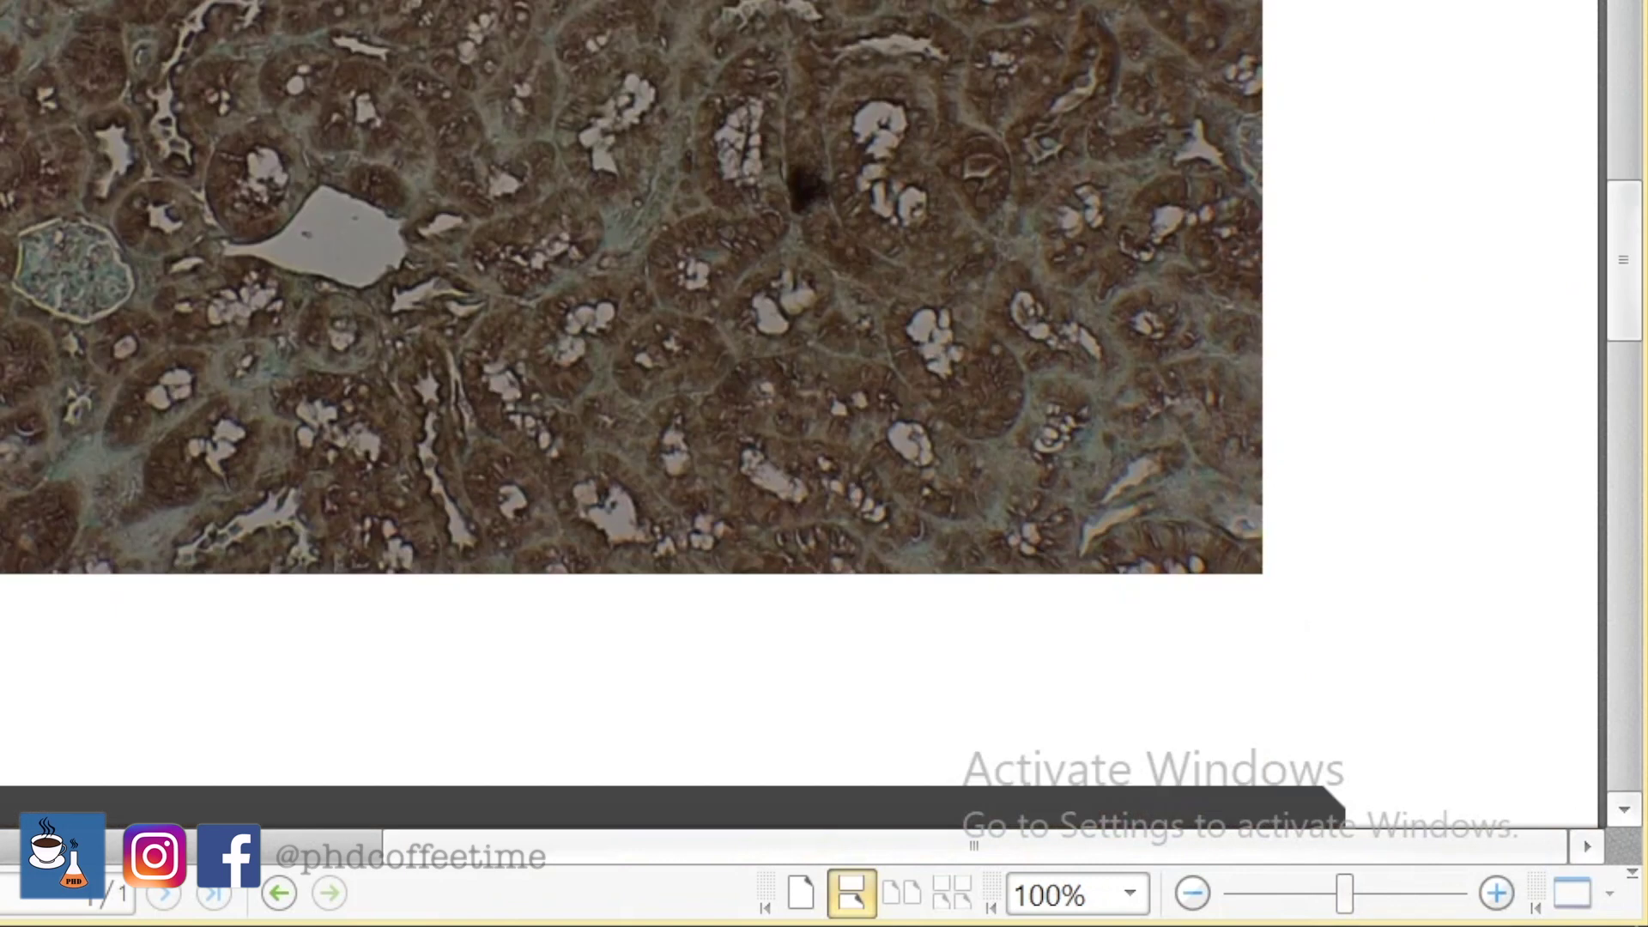
pyautogui.click(1384, 894)
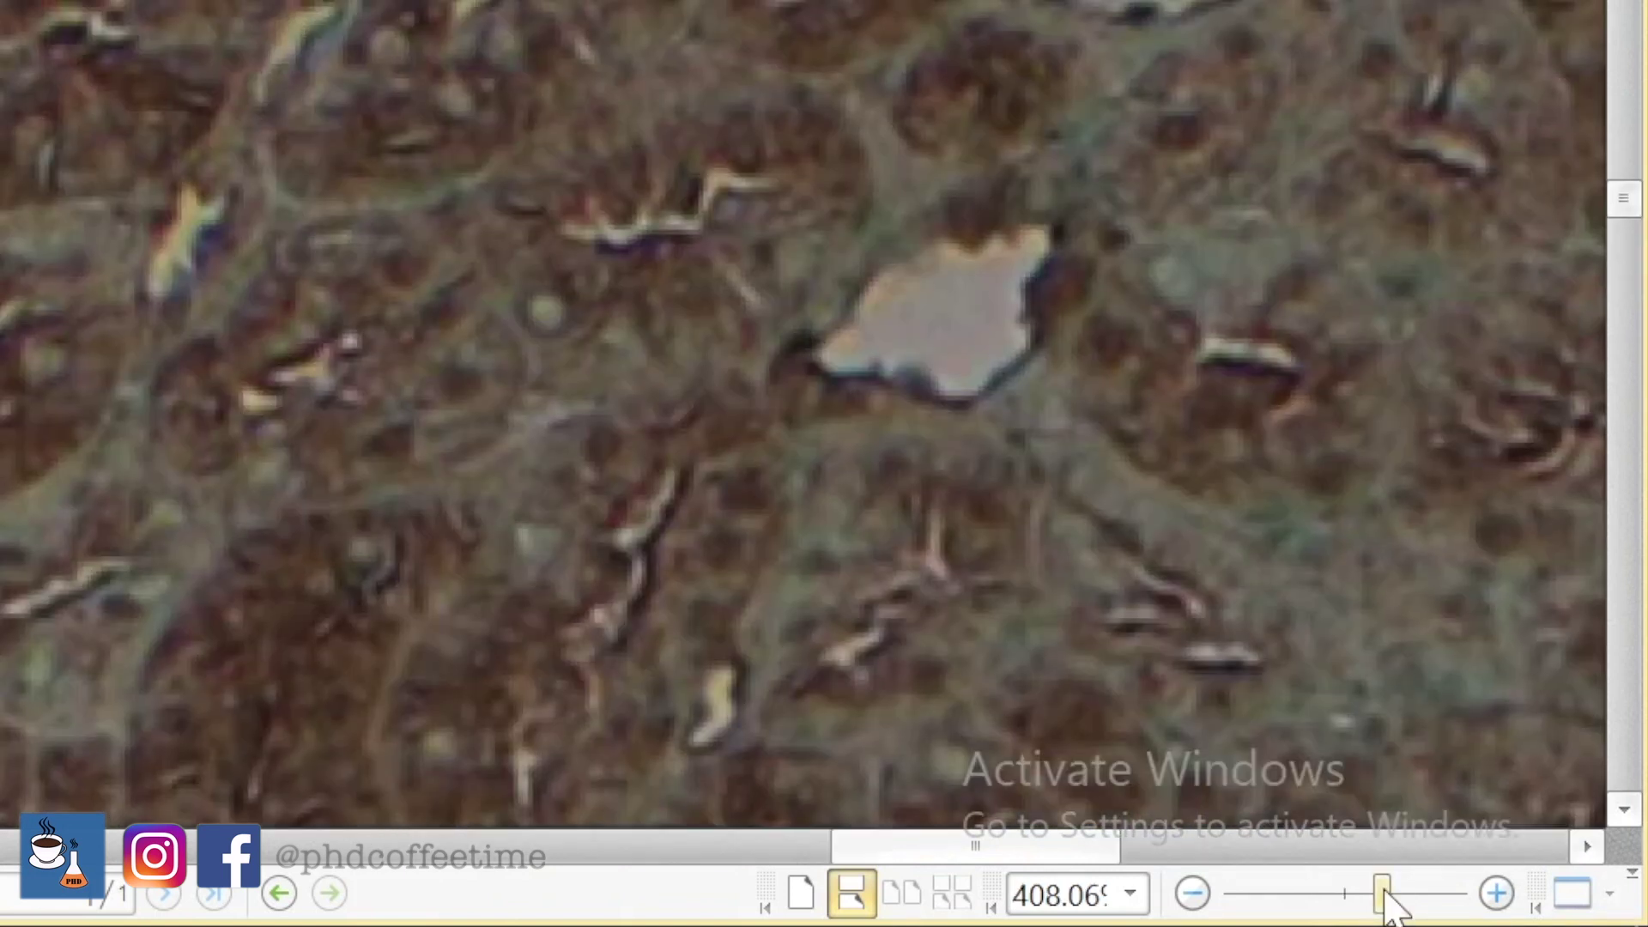
pyautogui.click(1361, 897)
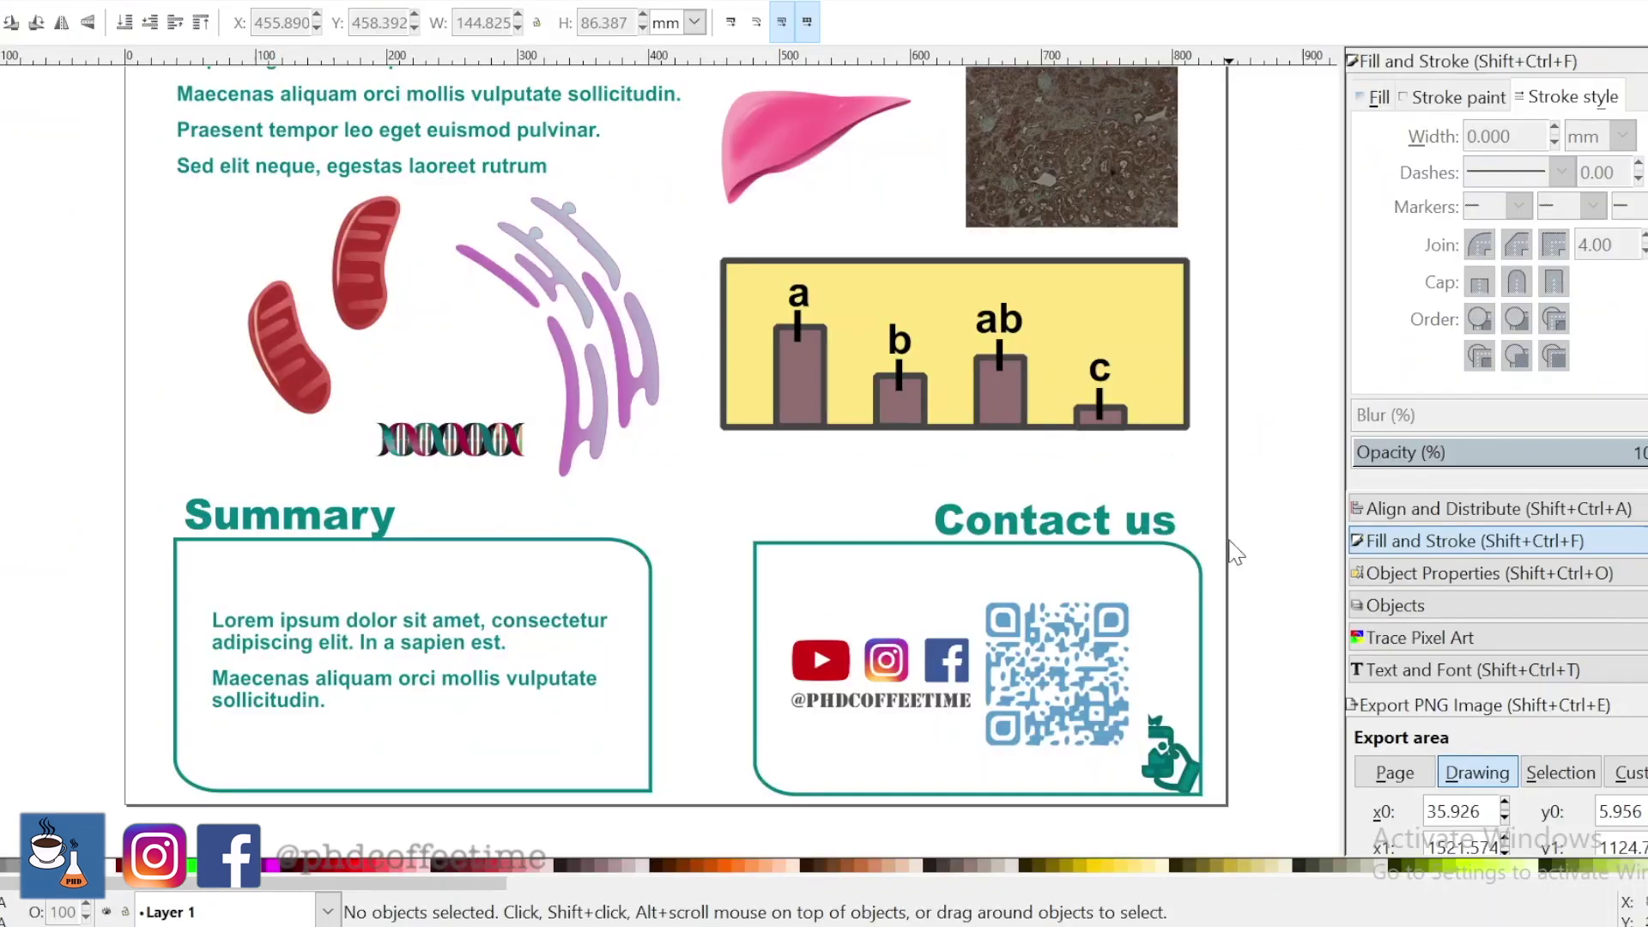
# - Check the QR code, then scroll up to the Results section and select the micrograph image
pyautogui.click(1056, 644)
pyautogui.click(1056, 644)
pyautogui.press('Escape')
pyautogui.scroll(3, 811, 496)
pyautogui.scroll(1, 812, 497)
pyautogui.click(1074, 515)
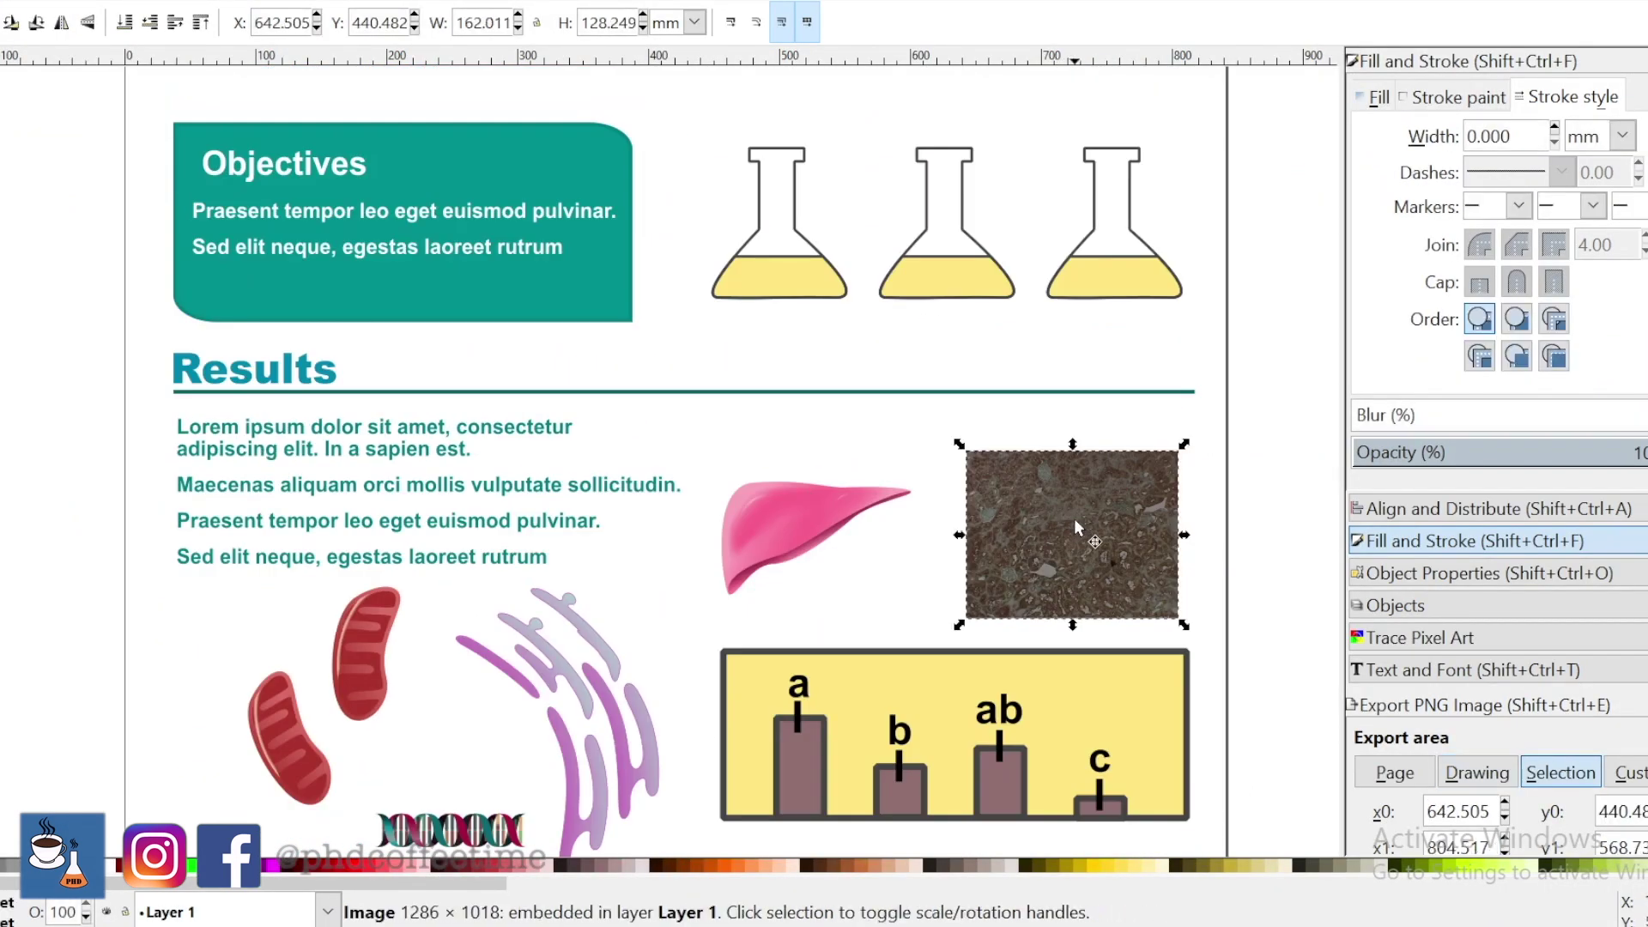